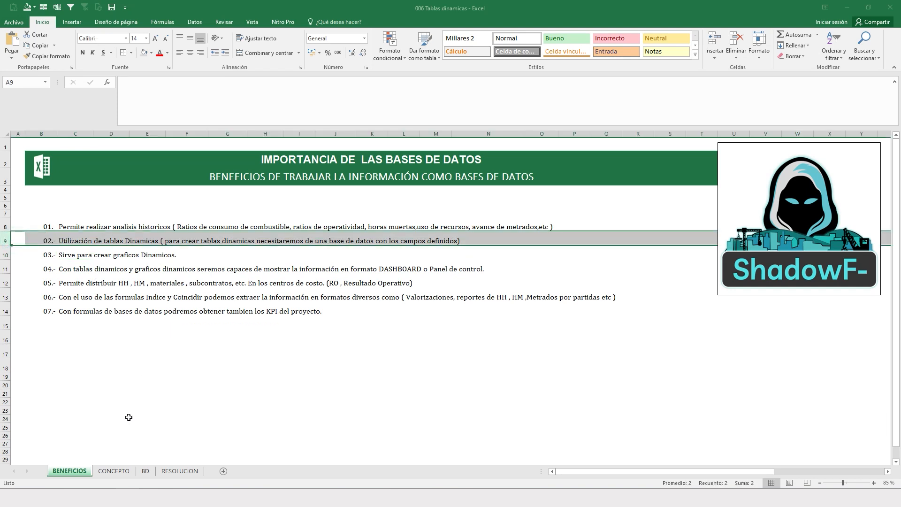
- Examine the sample pivot table, its explanation and the field areas picture on the CONCEPTO sheet
left_click(114, 471)
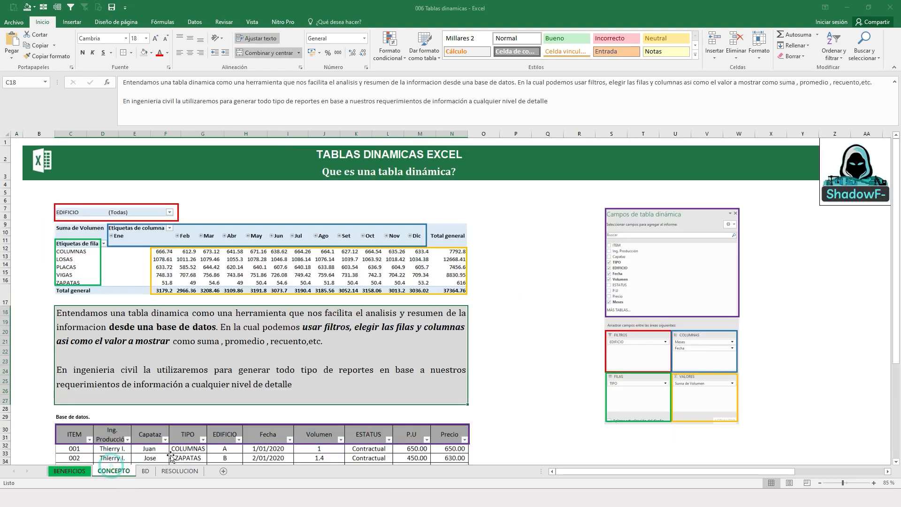
left_click(518, 280)
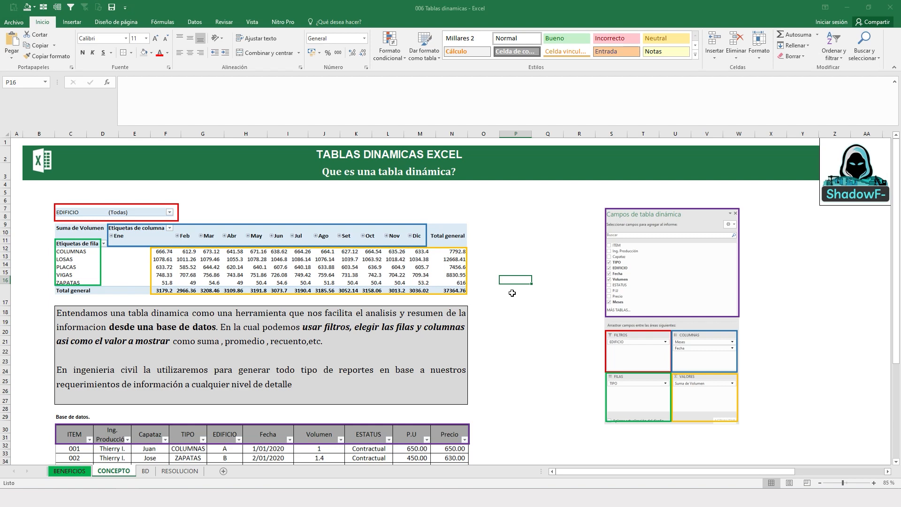
left_click(146, 471)
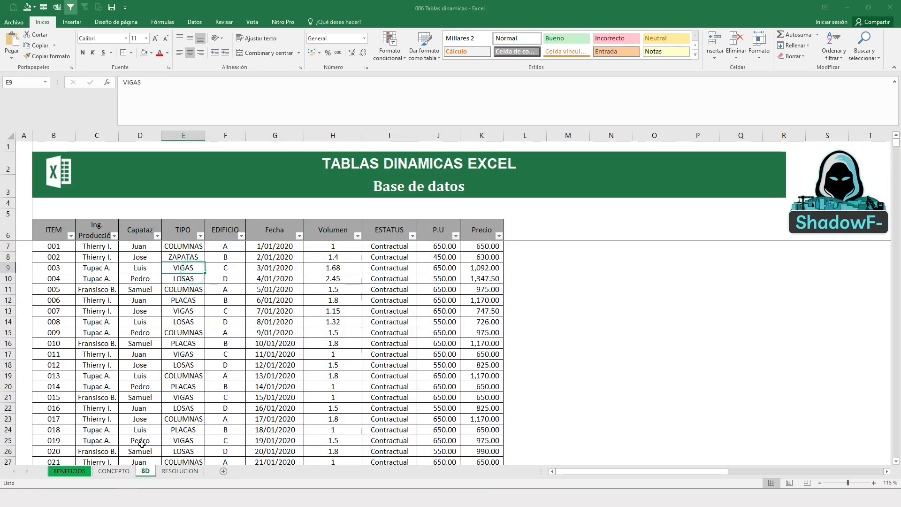
left_click(117, 470)
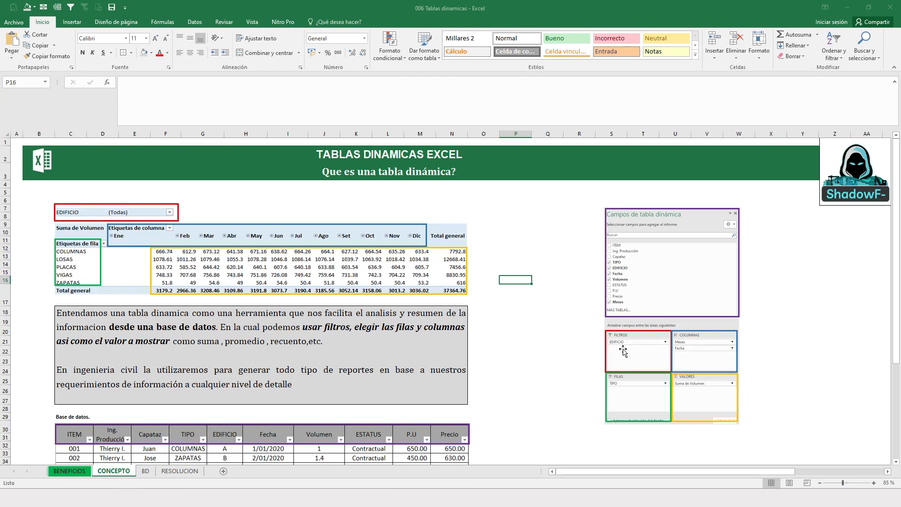
left_click(640, 354)
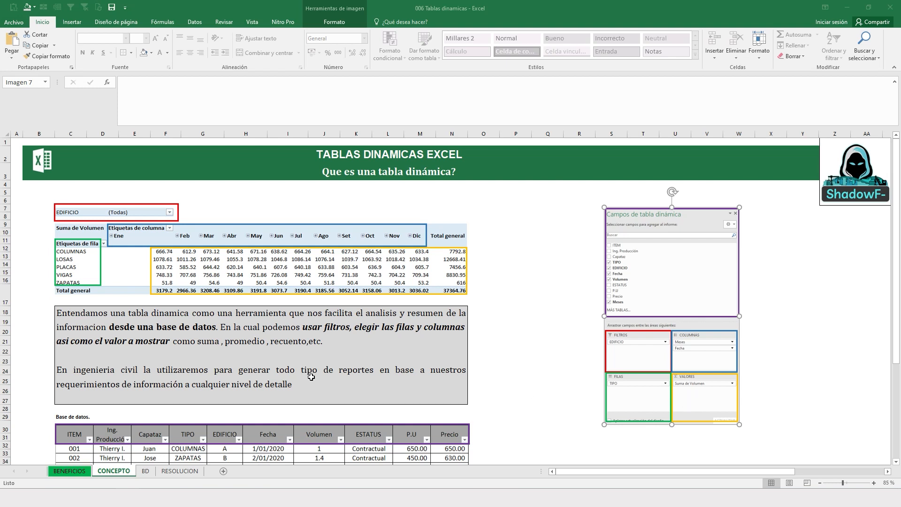
left_click(505, 369)
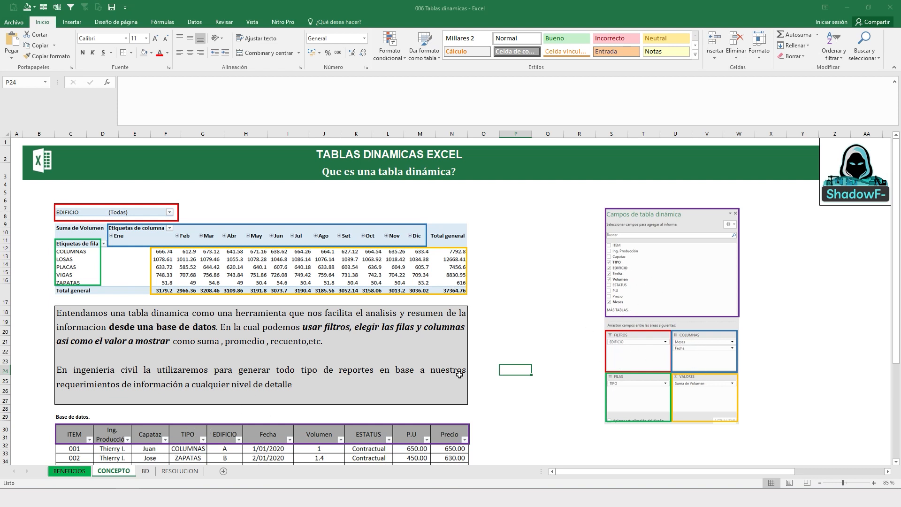
- Examine the database on the BD sheet, from its column headers down to the last record
left_click(145, 470)
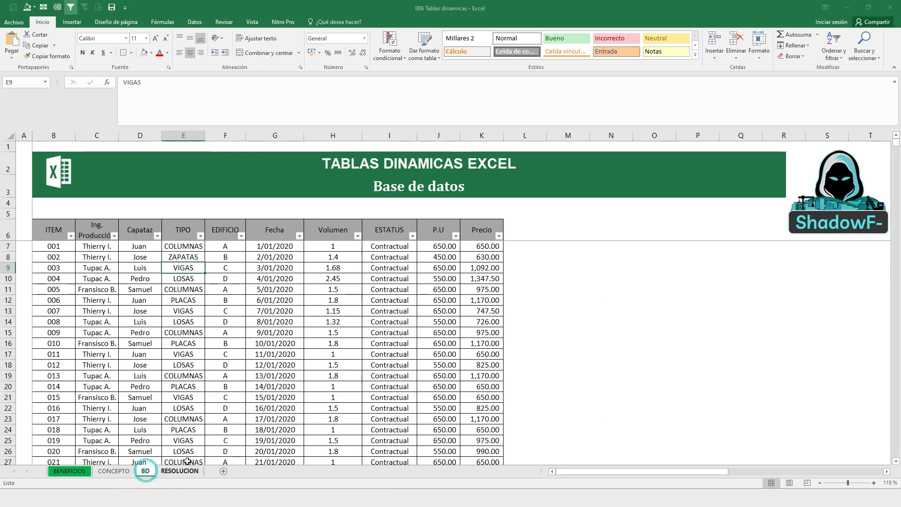
left_click(144, 288)
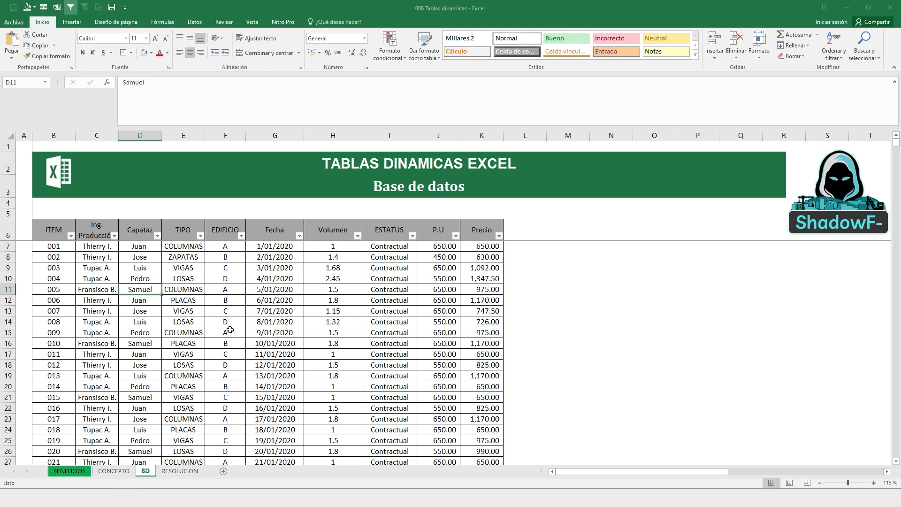
left_click(101, 260)
left_click_drag(54, 234, 186, 258)
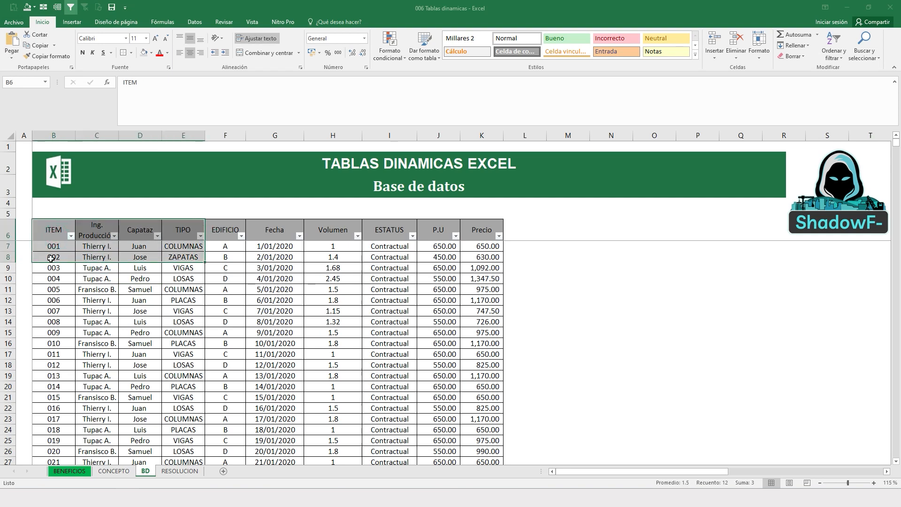
left_click(50, 246)
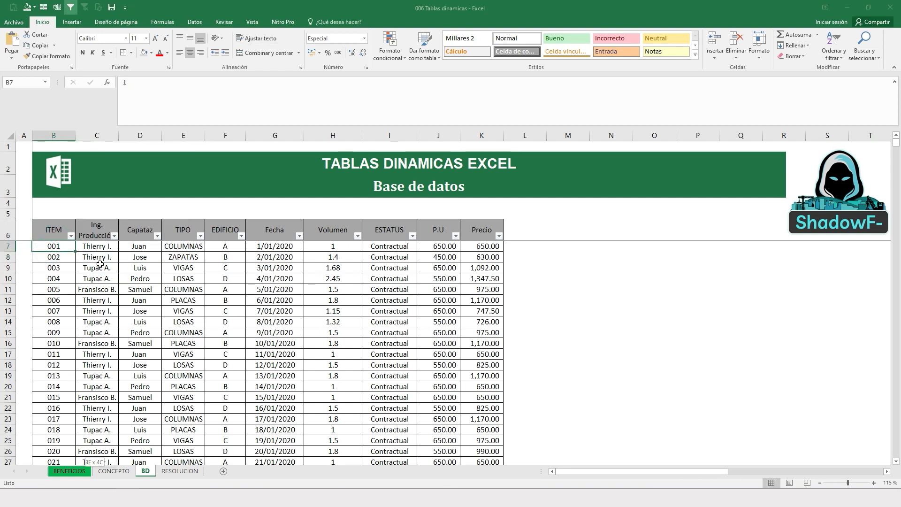
key("ctrl+shift+Down")
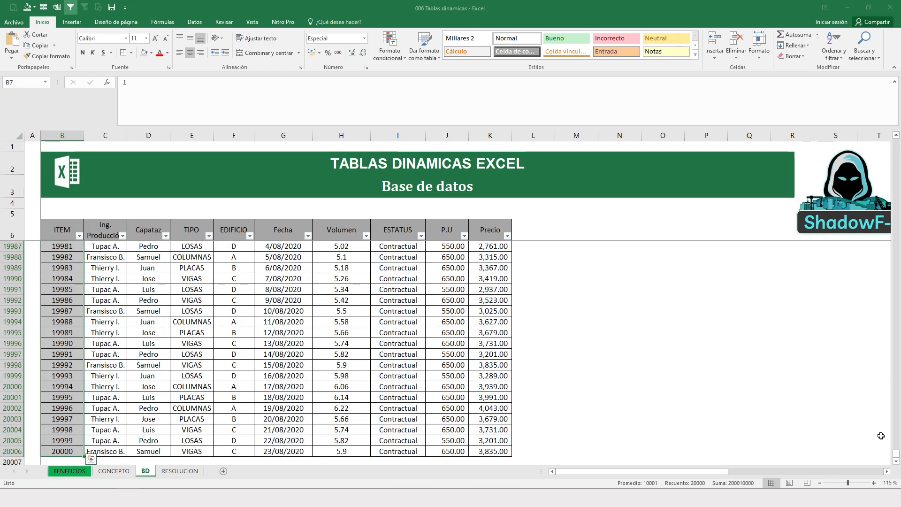
left_click_drag(895, 452, 896, 143)
left_click(267, 276)
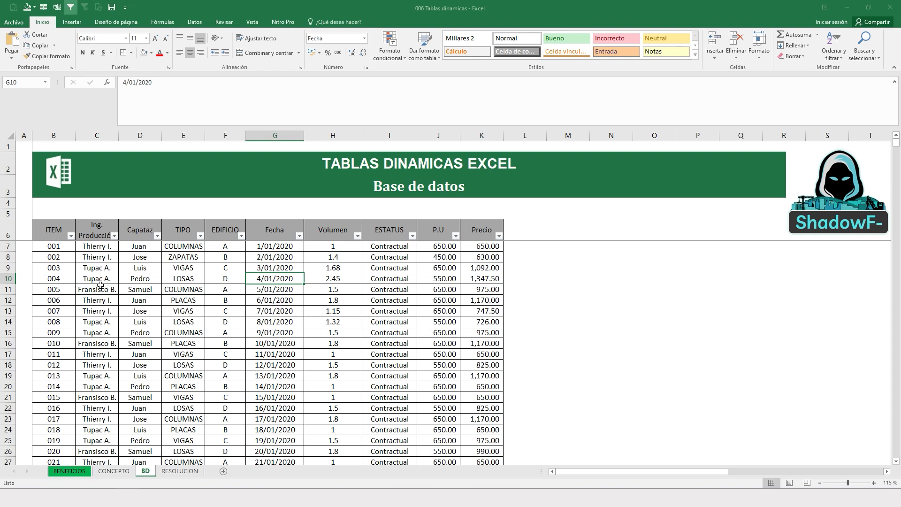
- Filter the Ing. Producción column to show only the last engineer in its list
left_click(62, 226)
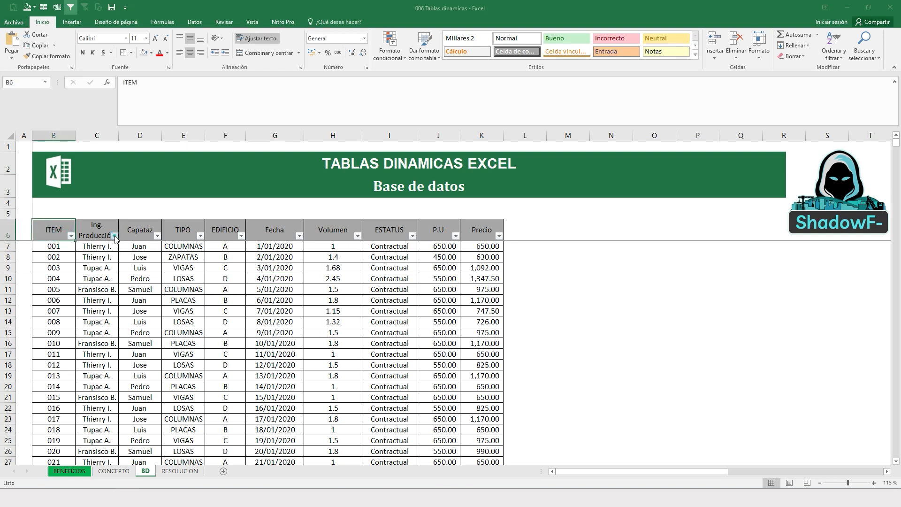
left_click(114, 236)
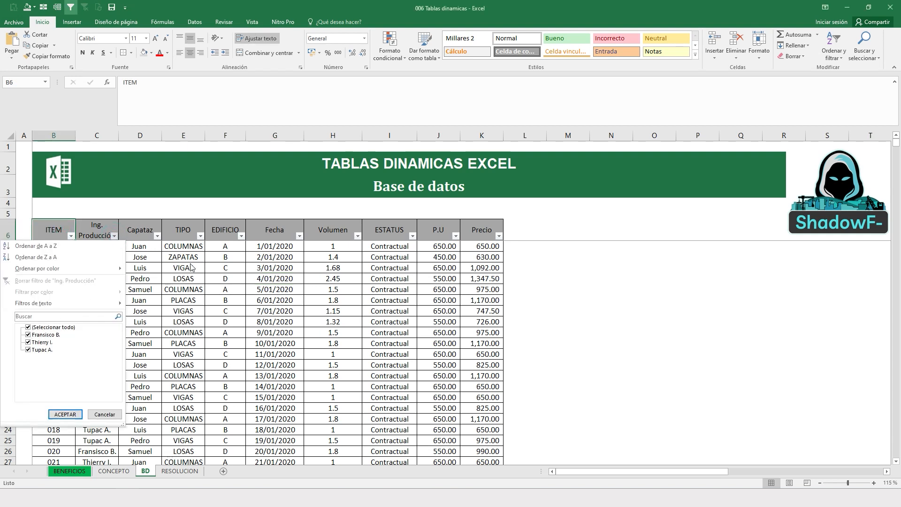
left_click(36, 327)
left_click(36, 349)
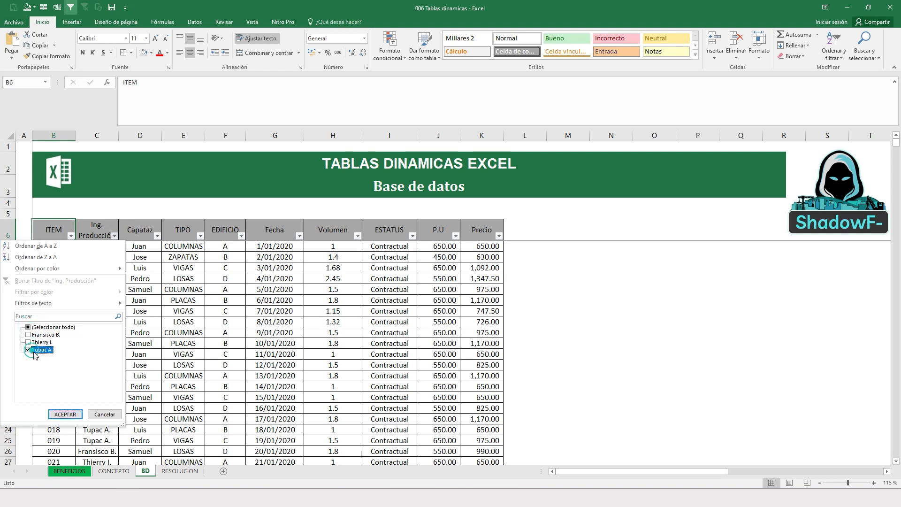
left_click(65, 414)
left_click(399, 269)
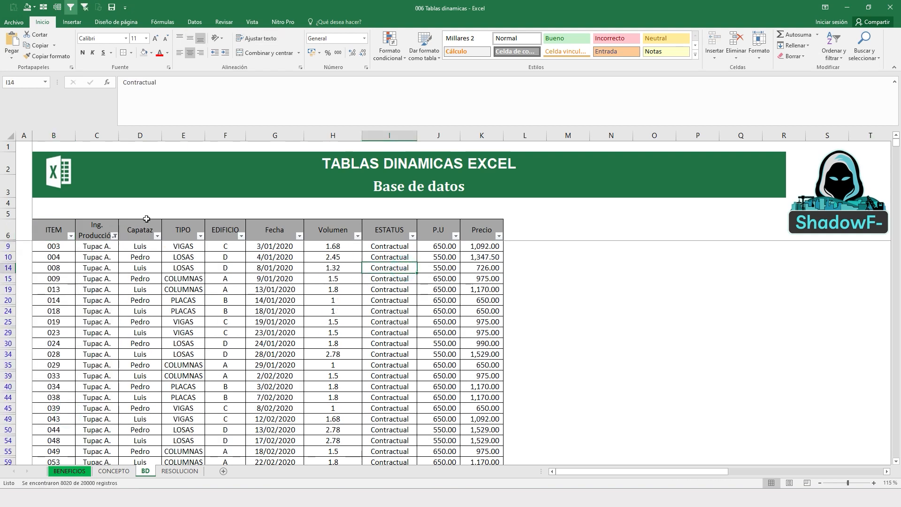
- Filter the EDIFICIO column to show only building A
left_click(108, 258)
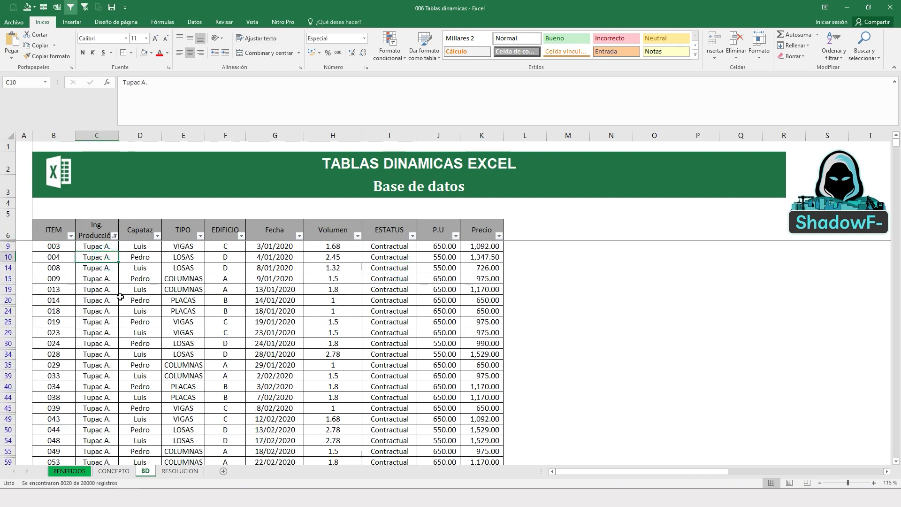
left_click(241, 238)
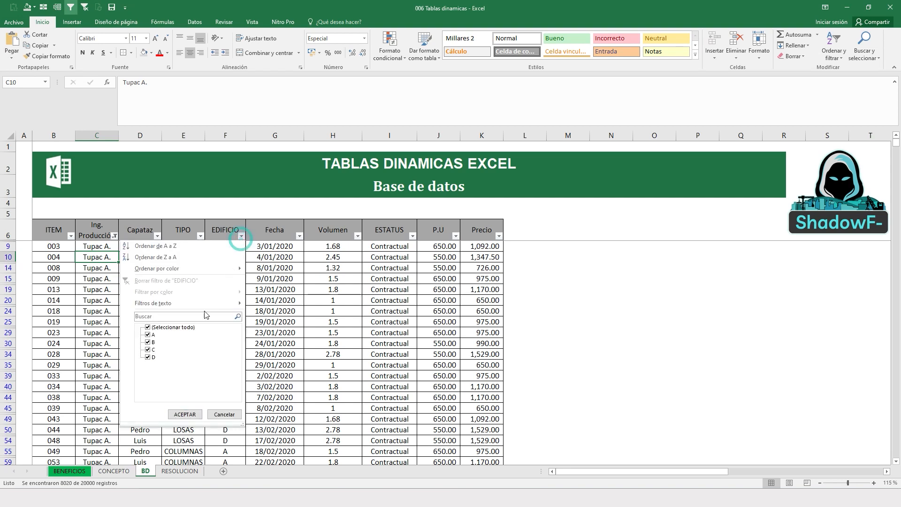
left_click(150, 326)
left_click(149, 334)
left_click(196, 418)
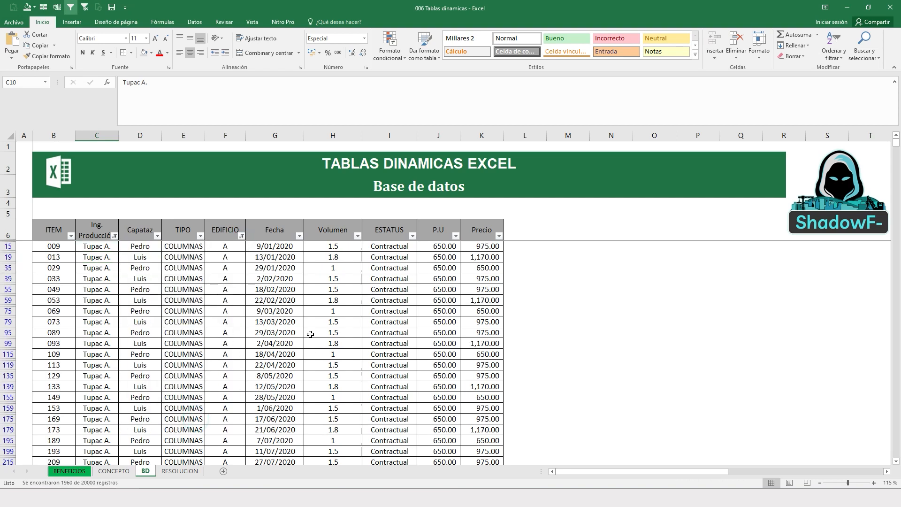
left_click(310, 311)
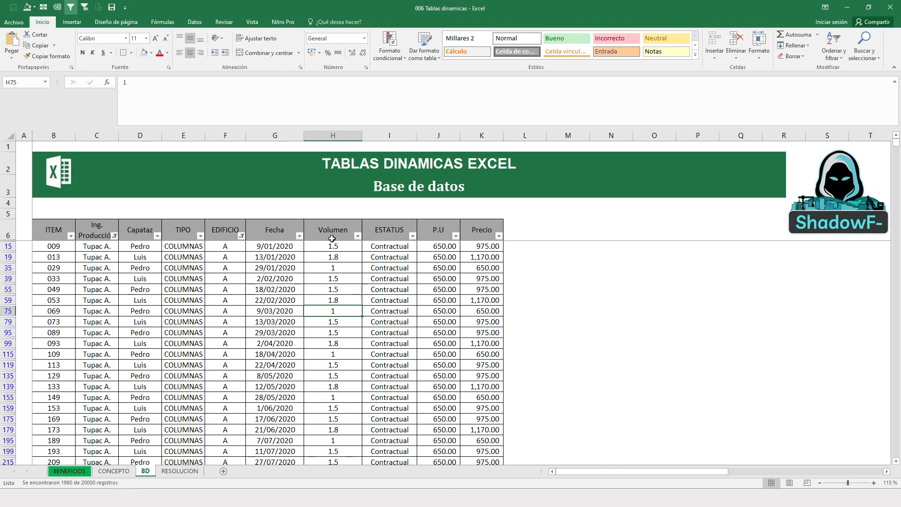
- Filter the Capataz column to only the first foreman in its list and review the filtered records
left_click(158, 236)
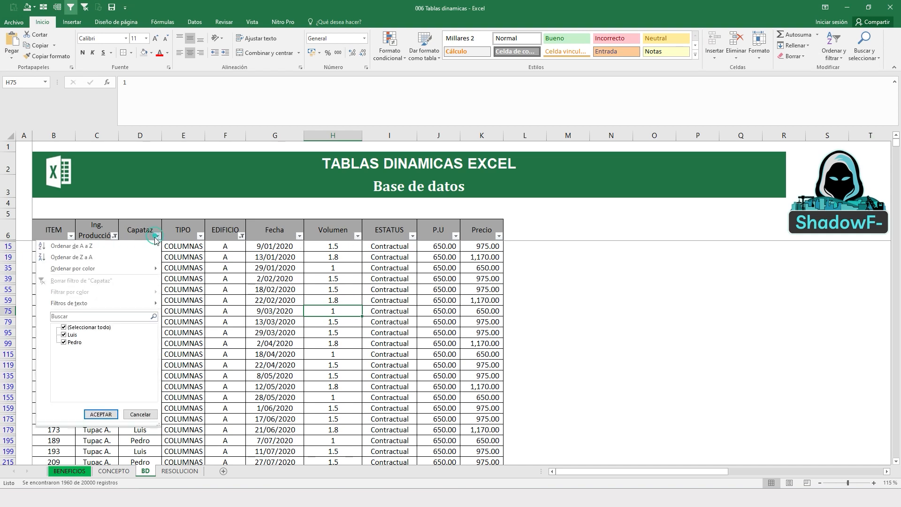
left_click(63, 342)
left_click(101, 414)
left_click(249, 320)
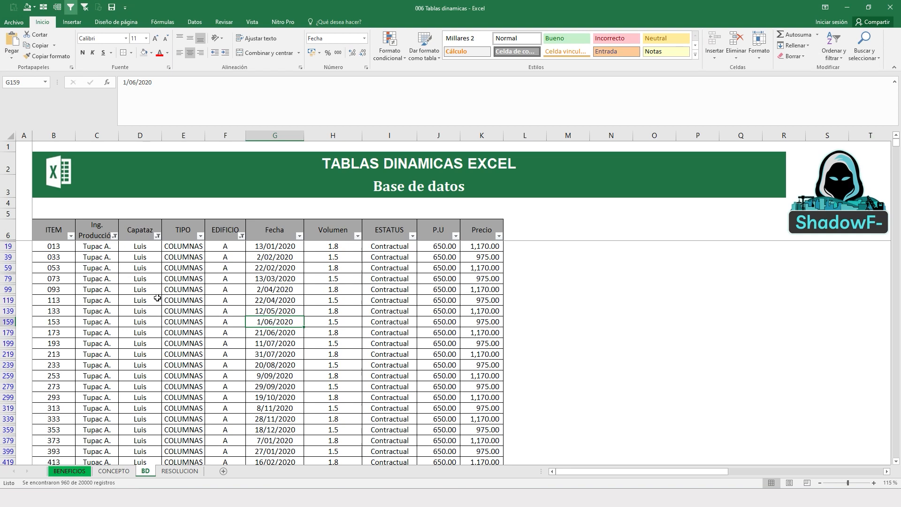
left_click_drag(67, 230, 444, 364)
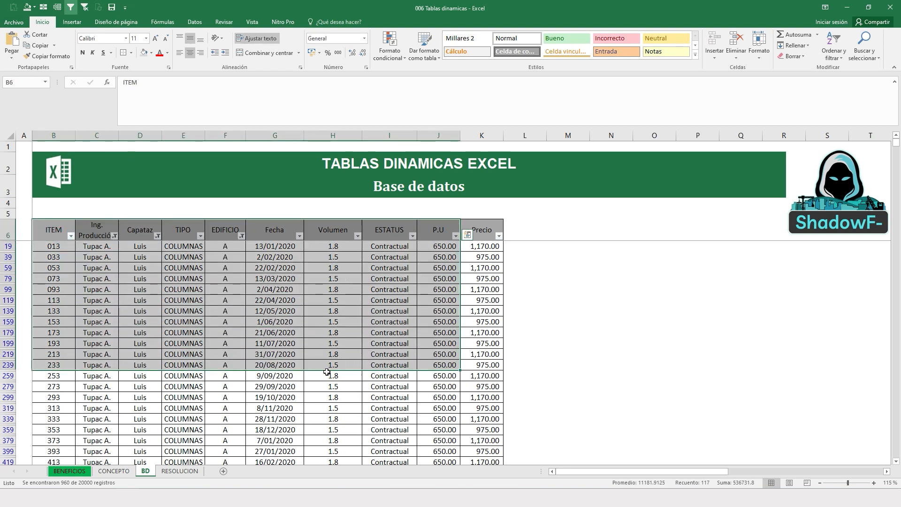
left_click_drag(39, 233, 465, 324)
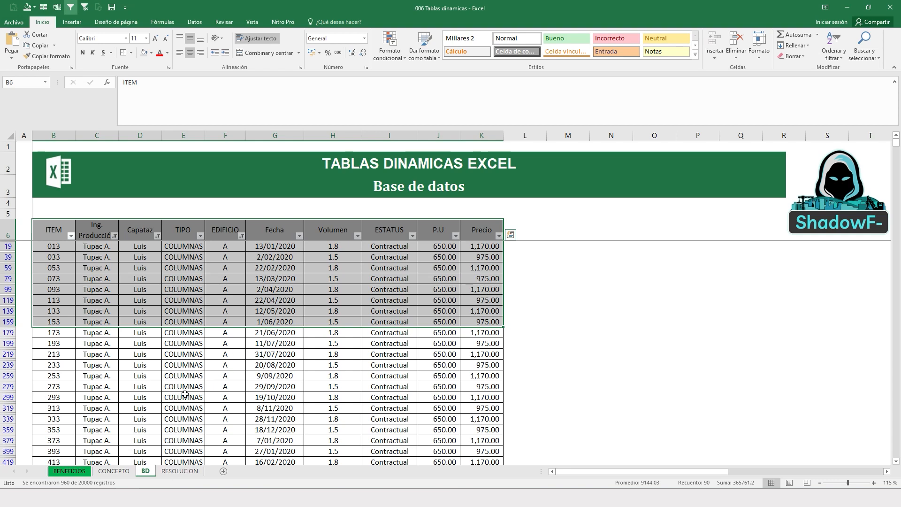
- Read through the list of requested reports on the RESOLUCION sheet
left_click(172, 471)
left_click(84, 271)
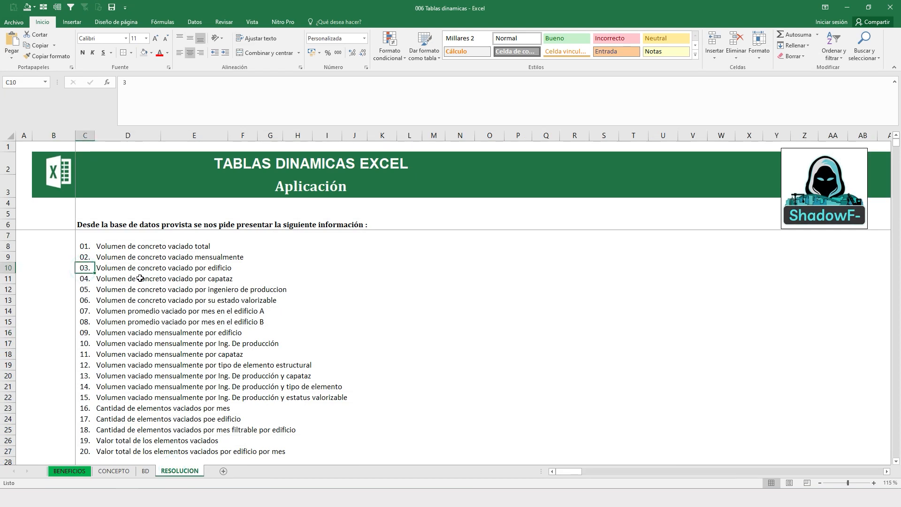
left_click(370, 276)
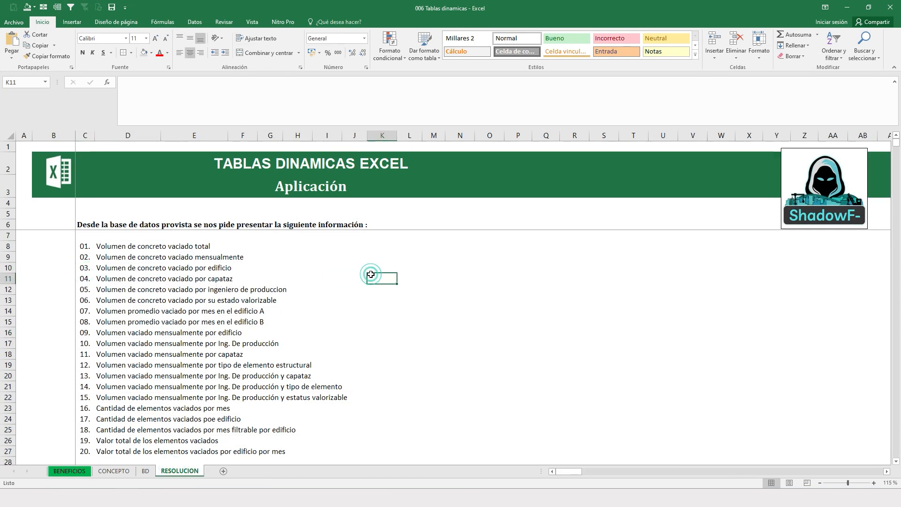
left_click(324, 191)
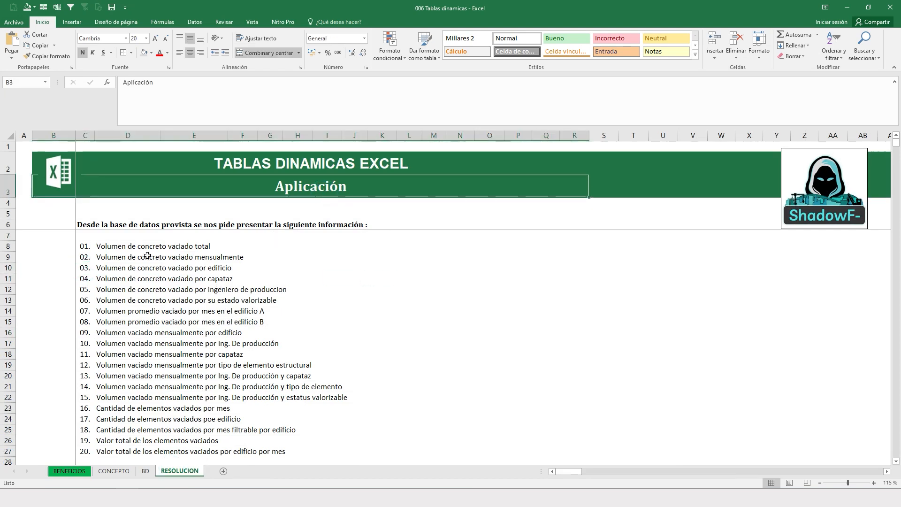
scroll(153, 274, "down", 2)
scroll(153, 275, "up", 2)
- Insert 12 blank rows plus another 10 between items 01 and 02 of the RESOLUCION list
left_click_drag(8, 257, 20, 373)
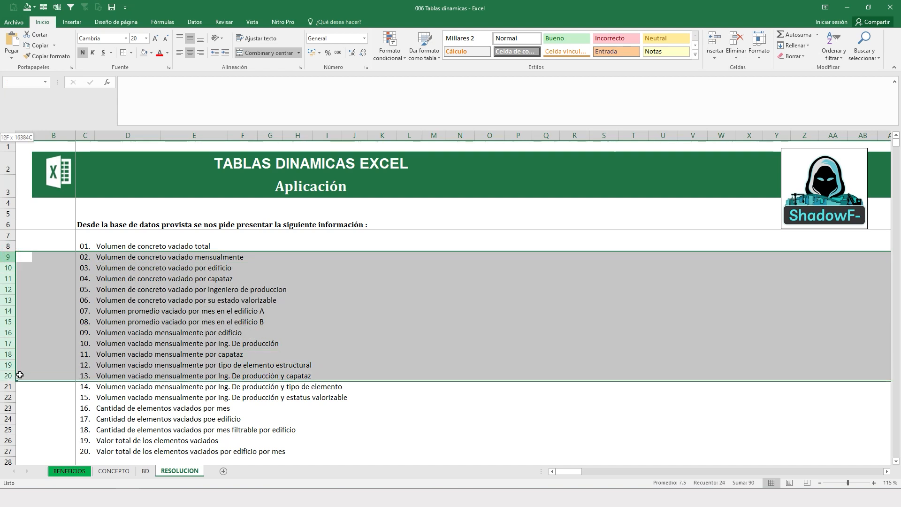
right_click(10, 373)
left_click(43, 372)
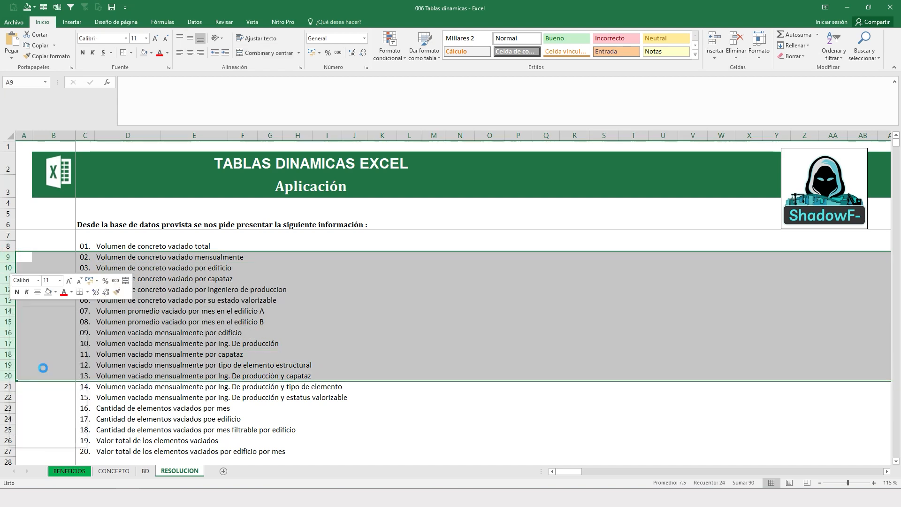
left_click_drag(15, 257, 17, 359)
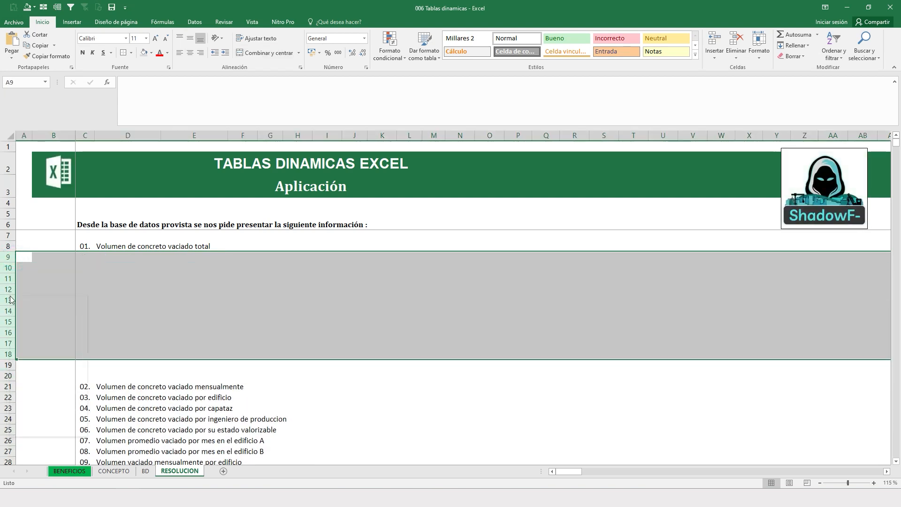
right_click(17, 359)
left_click(30, 358)
- Create a pivot table at cell D10 of the RESOLUCION sheet, using BD!$B$6:$K$20006 as its source range
left_click(107, 263)
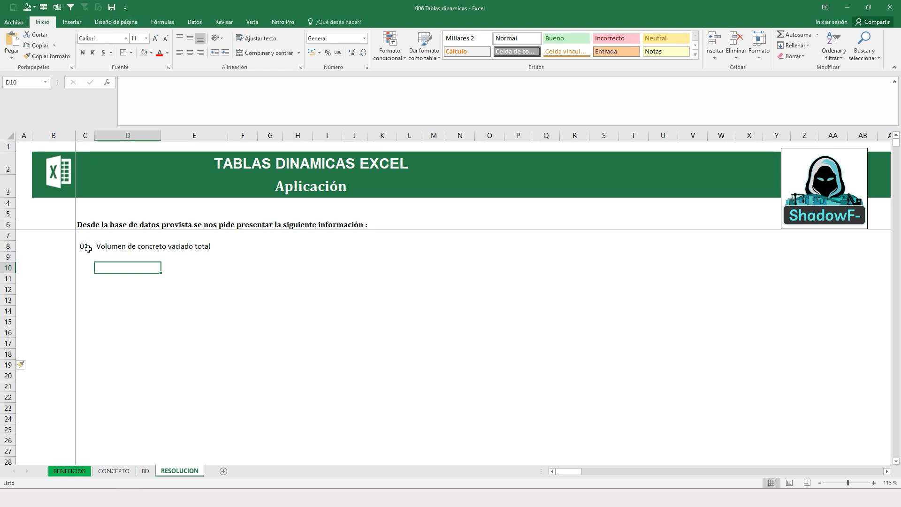
left_click(105, 271)
left_click(73, 25)
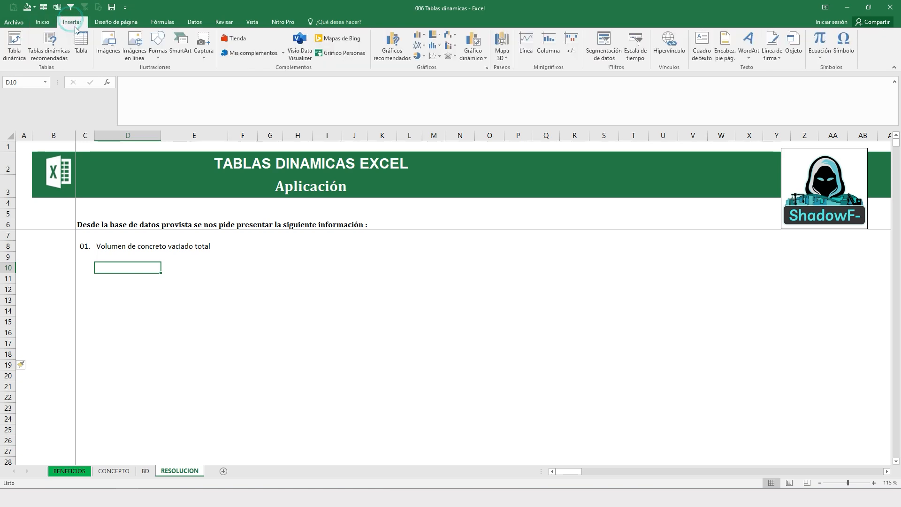
left_click(15, 46)
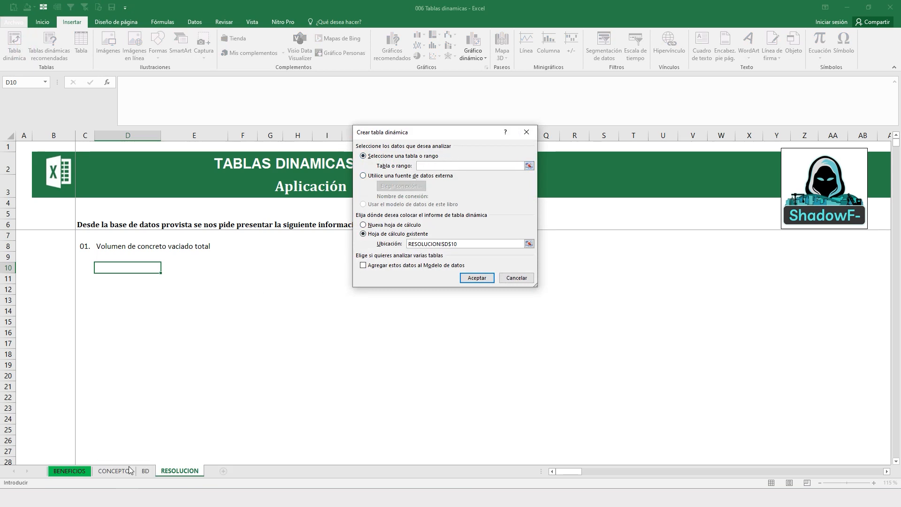
left_click(145, 470)
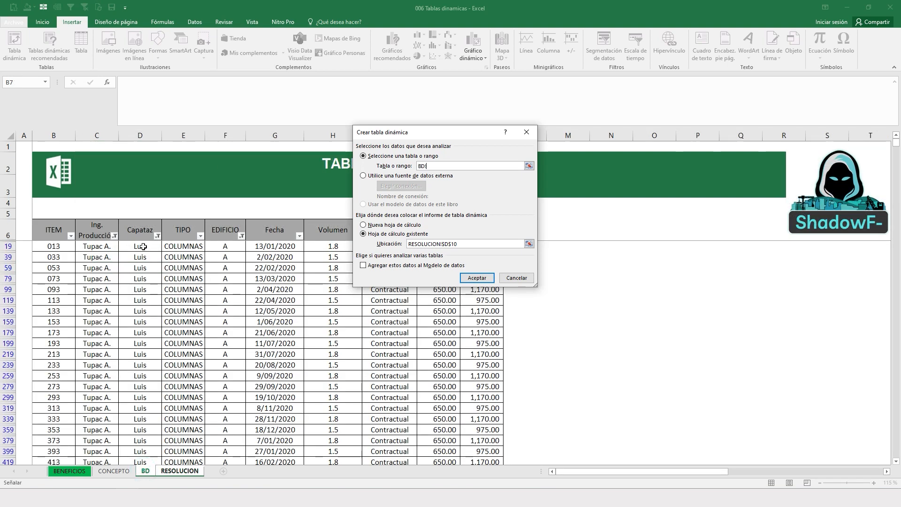
left_click(111, 289)
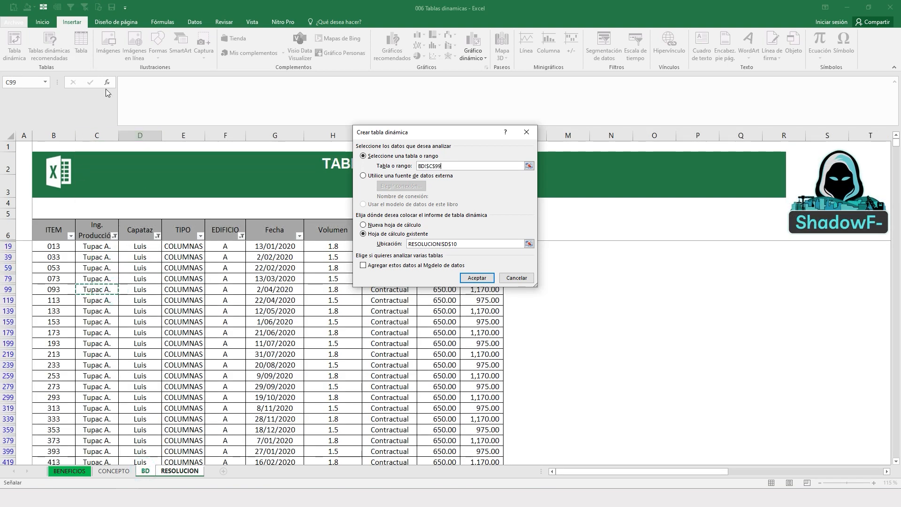
key("ctrl+a")
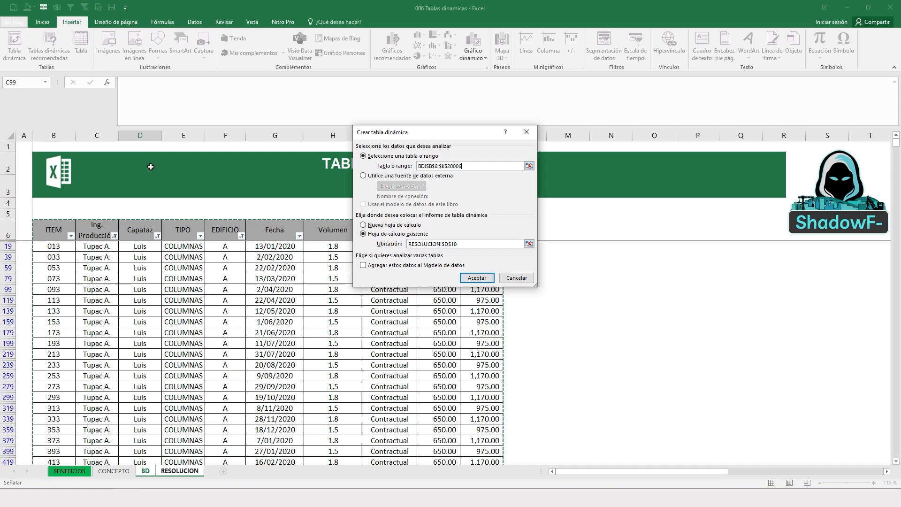
left_click(476, 277)
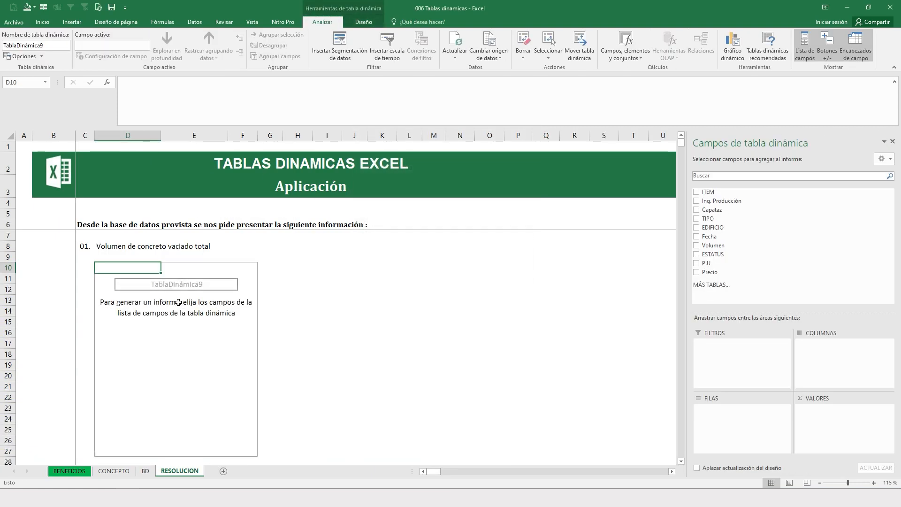
left_click(170, 319)
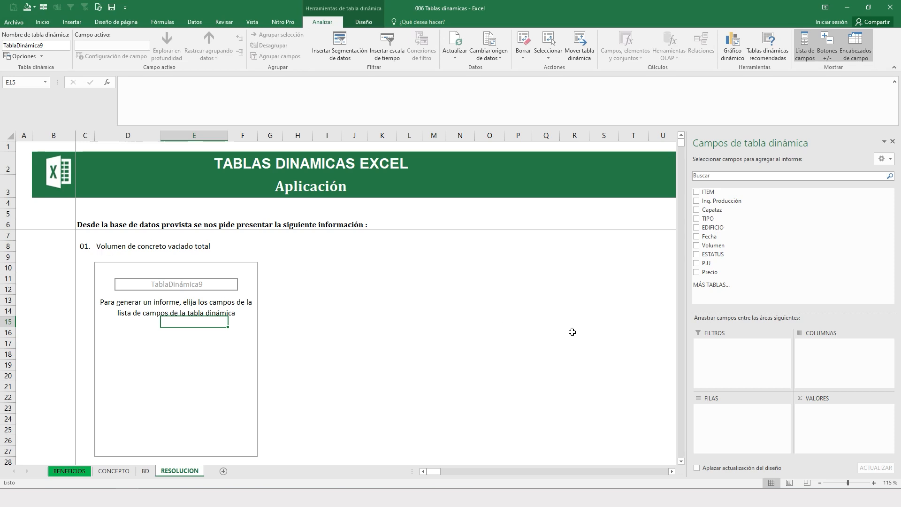
- Add the Volumen field to the pivot table's values, summarized by Suma
left_click_drag(724, 248, 844, 409)
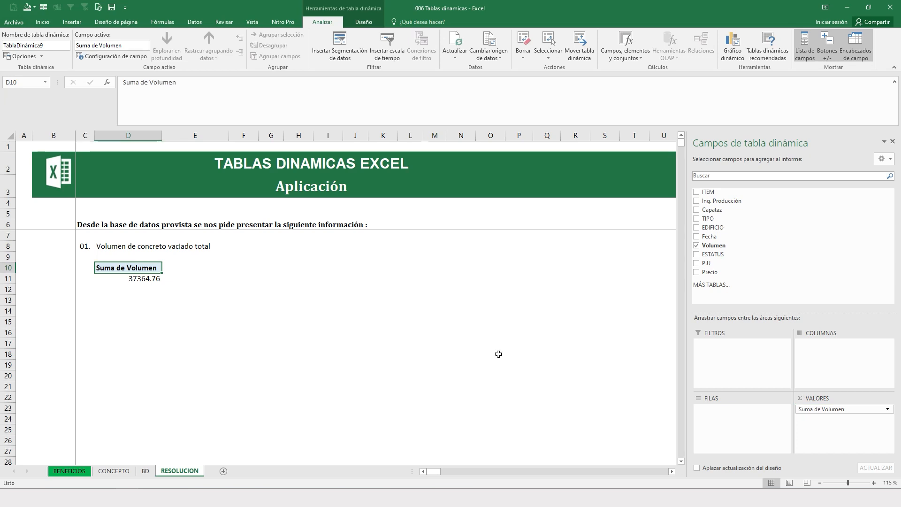
left_click(887, 409)
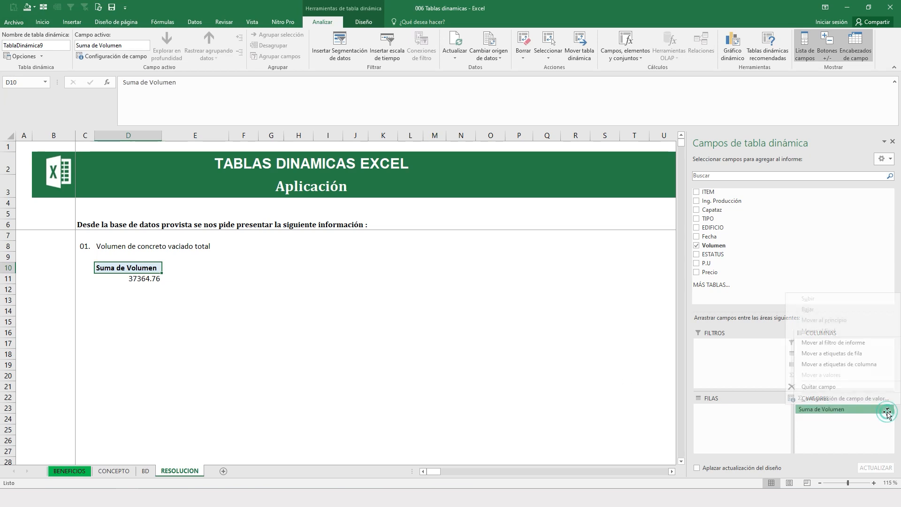
left_click(835, 398)
mouse_move(456, 226)
left_mouse_down()
mouse_move(461, 242)
mouse_move(458, 221)
mouse_move(465, 241)
mouse_move(459, 230)
left_mouse_up()
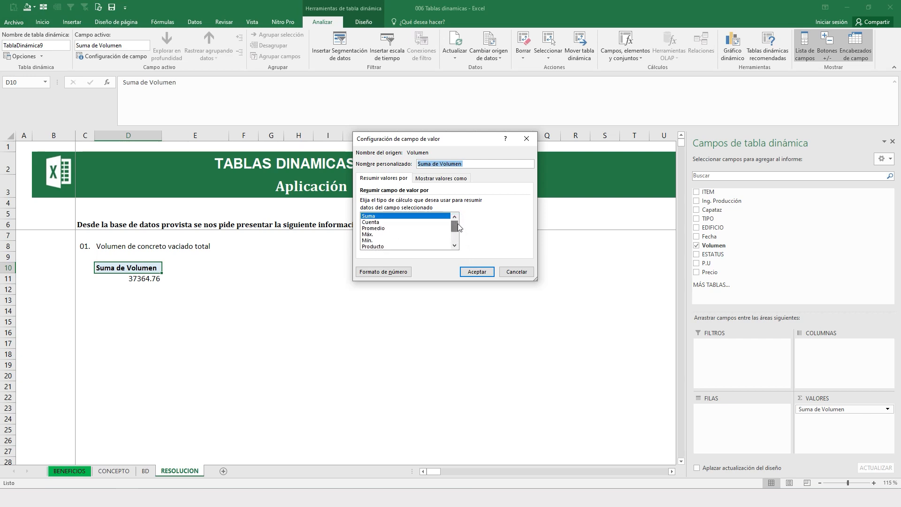
left_click(478, 274)
left_click(146, 281)
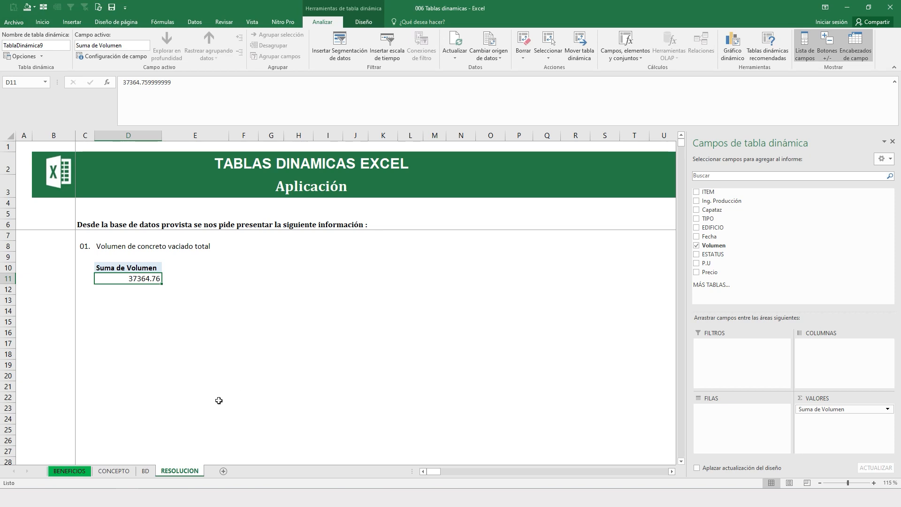
- Clear all active filters from the BD database, keeping the filter controls on its headers
left_click(145, 470)
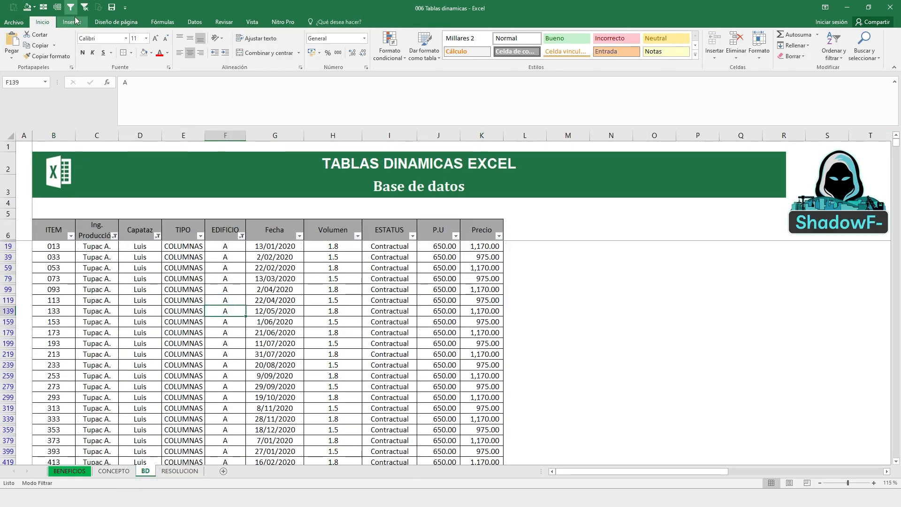
left_click(84, 7)
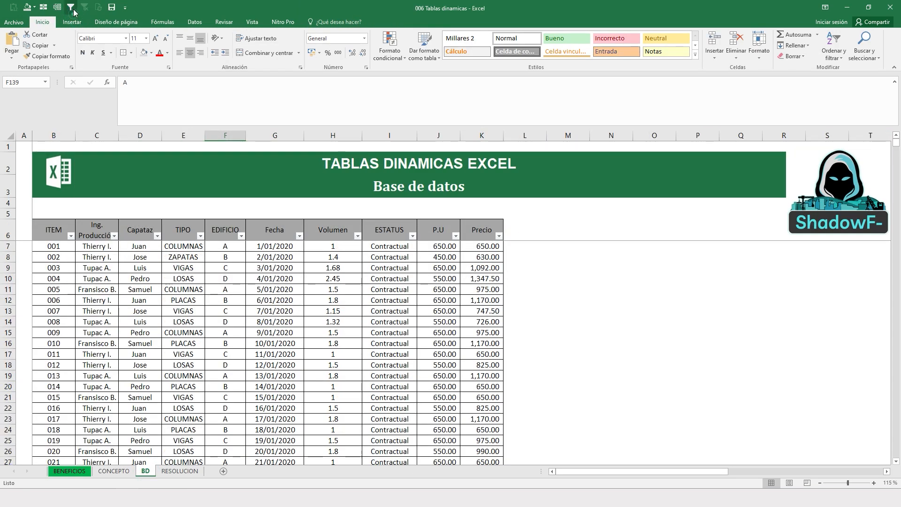
left_click(73, 9)
left_click(72, 8)
- Check the sum of all Volumen records on the BD sheet against the pivot table's total on RESOLUCION
left_click(389, 256)
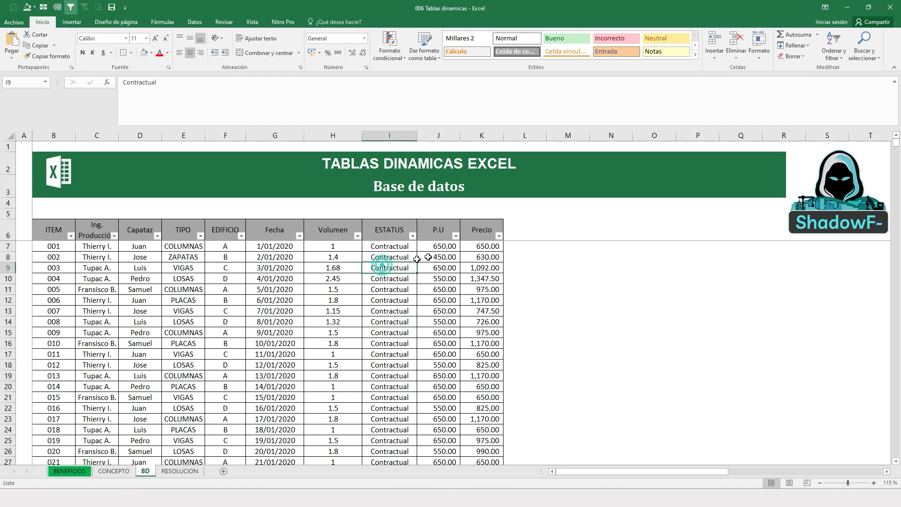
left_click(438, 245)
left_click(343, 244)
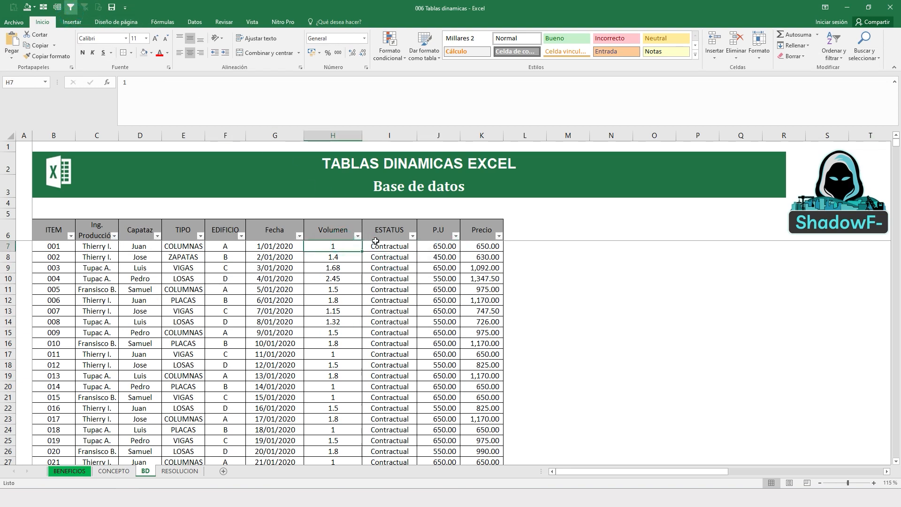
key("ctrl+shift+Down")
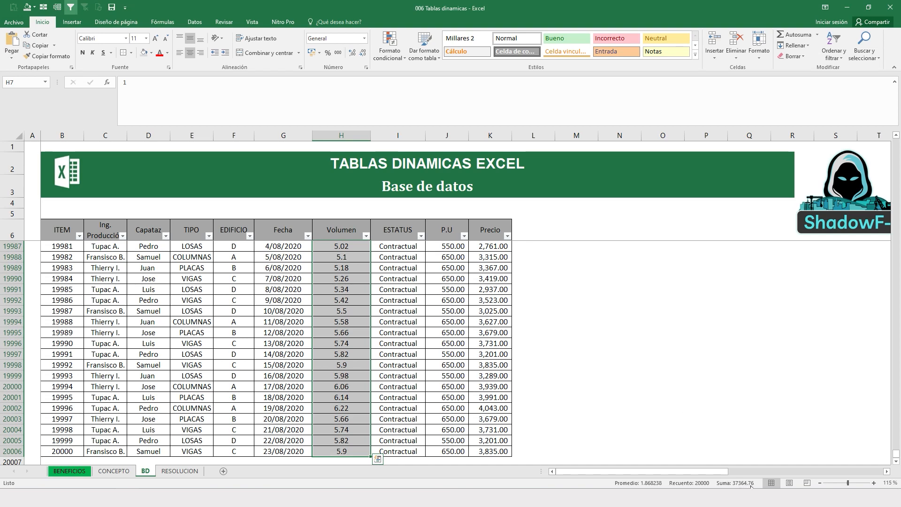
left_click(181, 473)
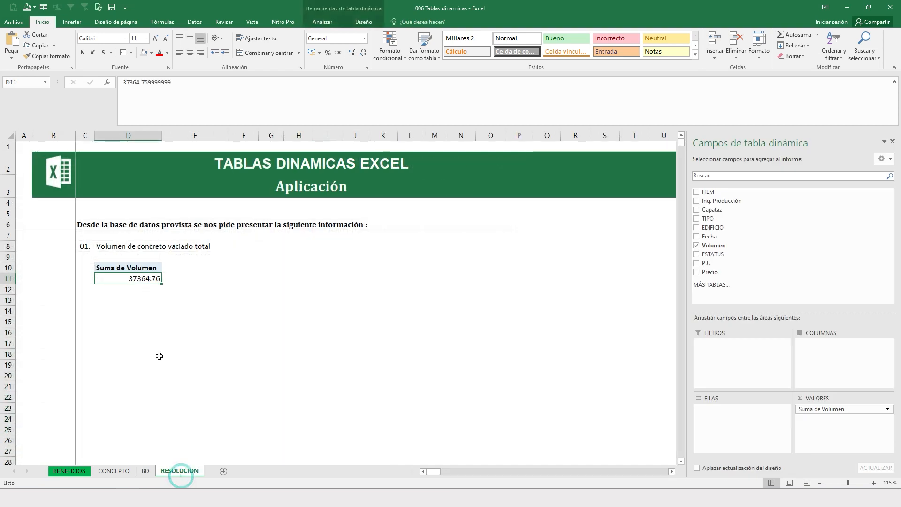
- Group rows 10 to 29 of the RESOLUCION sheet and collapse the group
left_click_drag(8, 267, 30, 408)
left_click(58, 6)
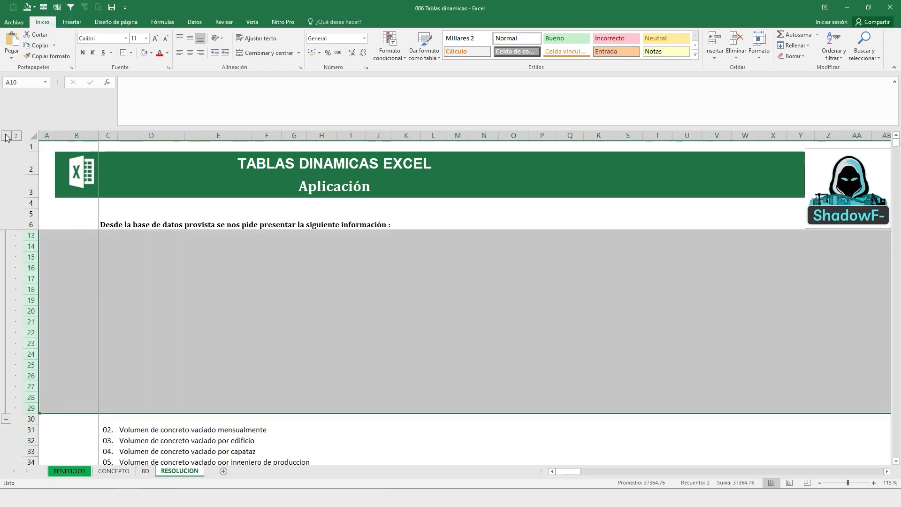
left_click(5, 135)
left_click(155, 310)
- Insert 15 blank rows plus another 8 between items 02 and 03 of the RESOLUCION list
left_click_drag(28, 257, 29, 408)
right_click(32, 294)
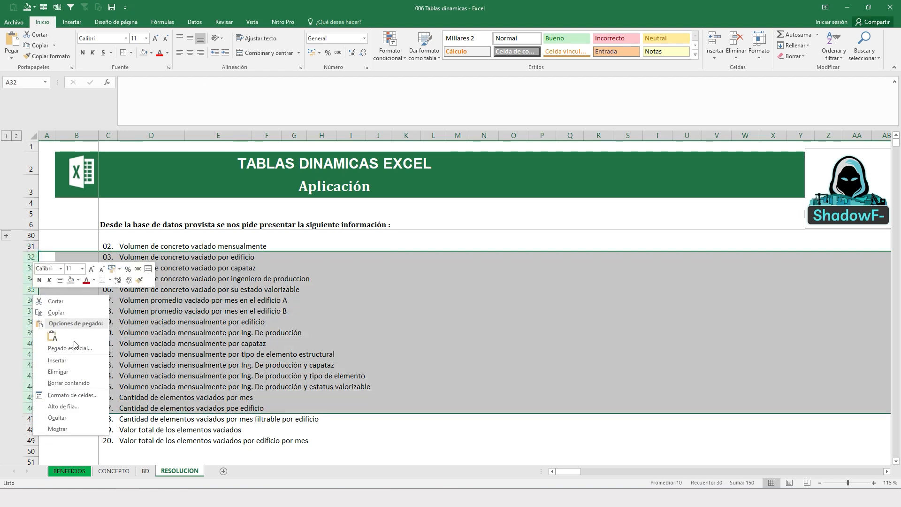
left_click(47, 356)
left_click(165, 280)
left_click_drag(29, 268, 29, 343)
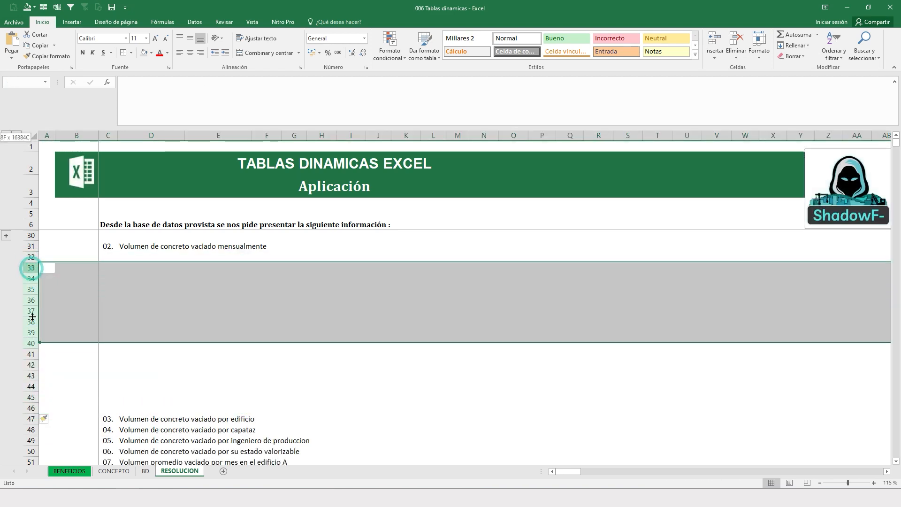
right_click(32, 293)
left_click(64, 358)
- Create a pivot table at RESOLUCION cell D33 from BD!$B$6:$K$20006 and add Volumen as a summed value
left_click(131, 268)
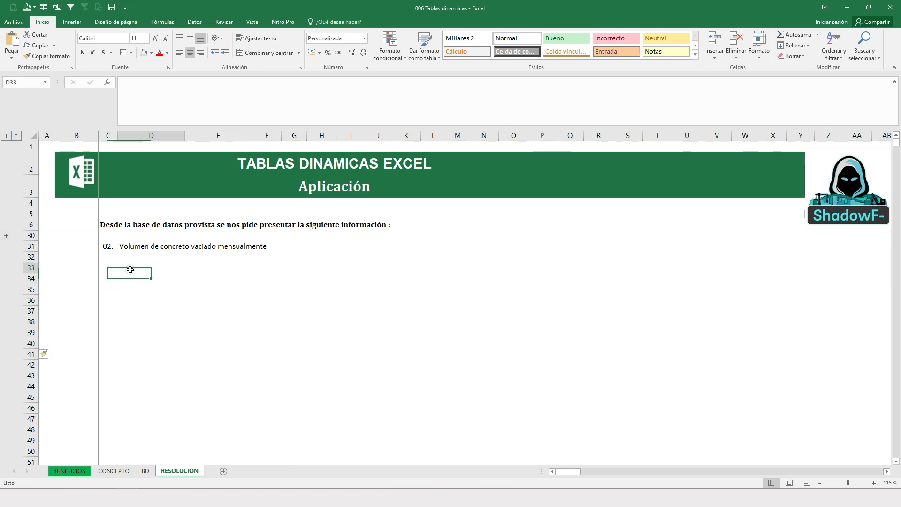
left_click(64, 23)
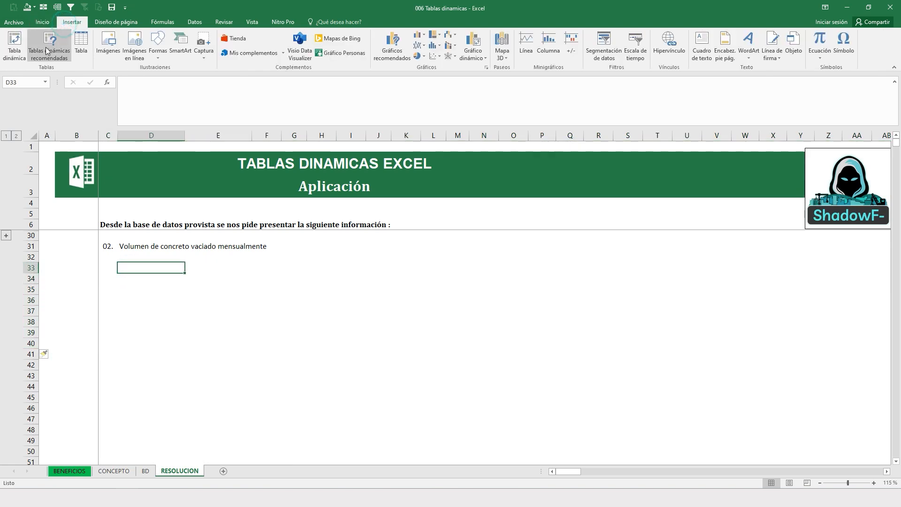
left_click(14, 47)
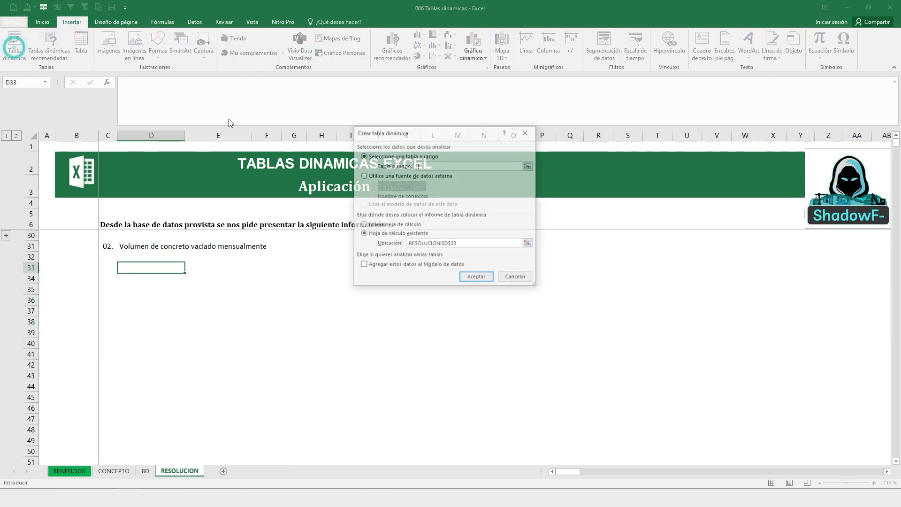
left_click(527, 166)
left_click(146, 470)
left_click(134, 279)
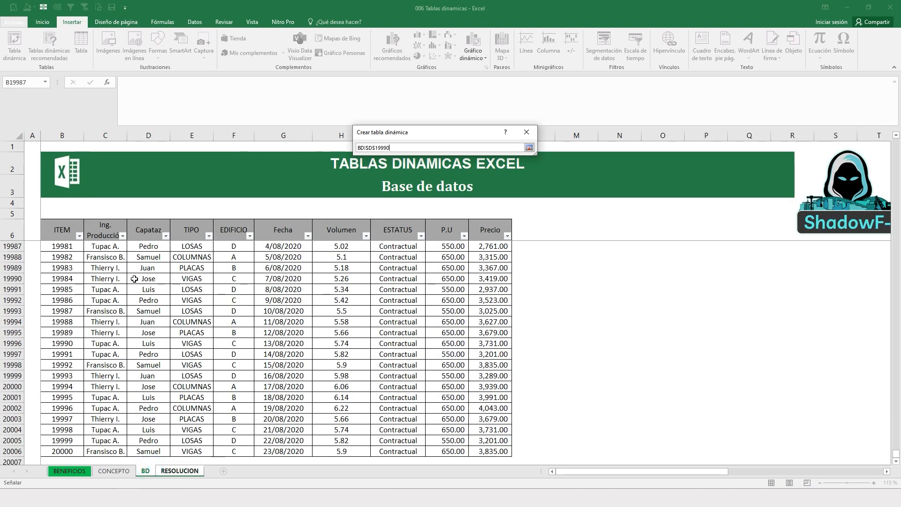
key("ctrl+a")
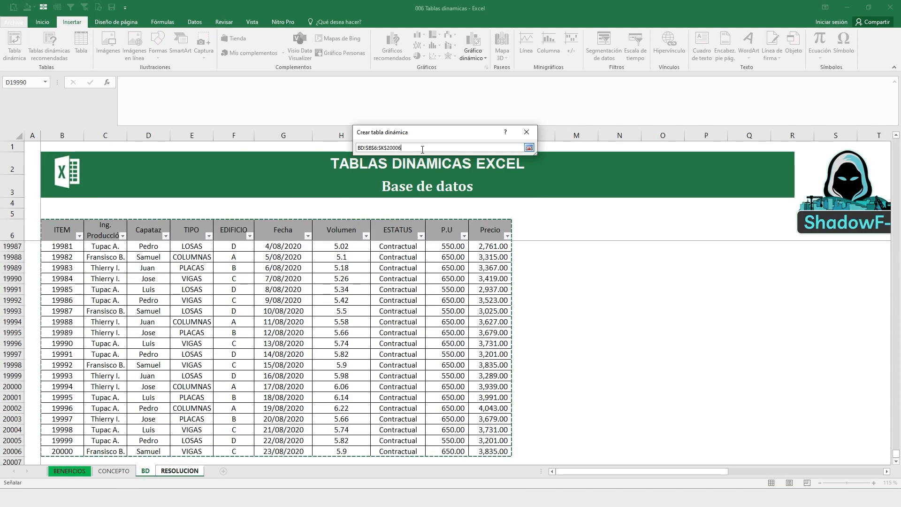
left_click_drag(418, 148, 351, 161)
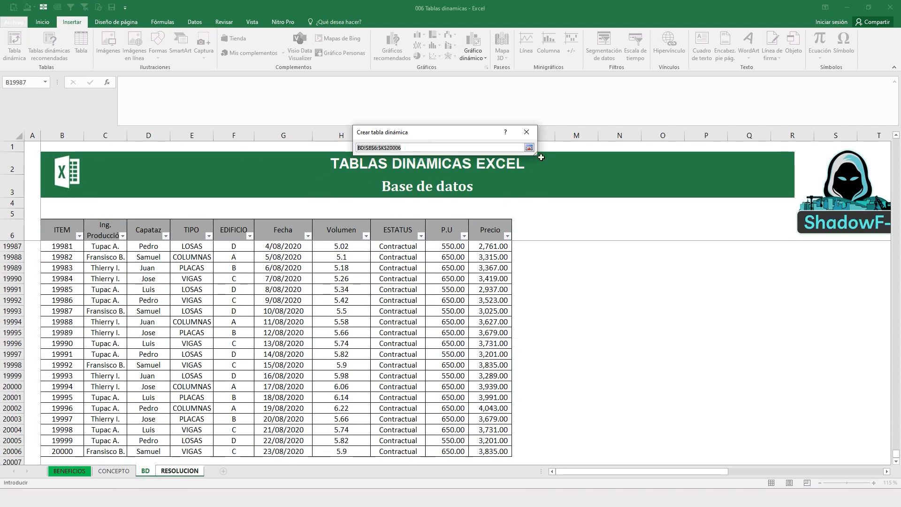
left_click(529, 148)
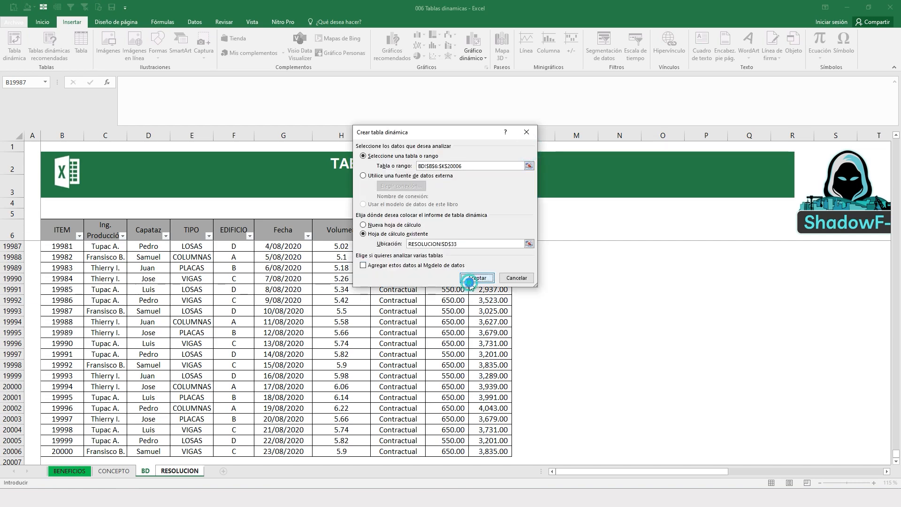
left_click(473, 283)
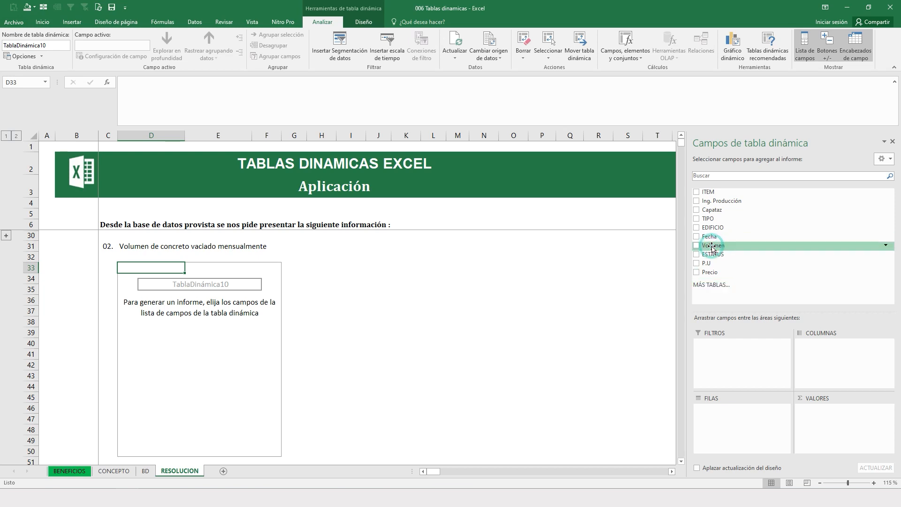
left_click_drag(712, 248, 844, 419)
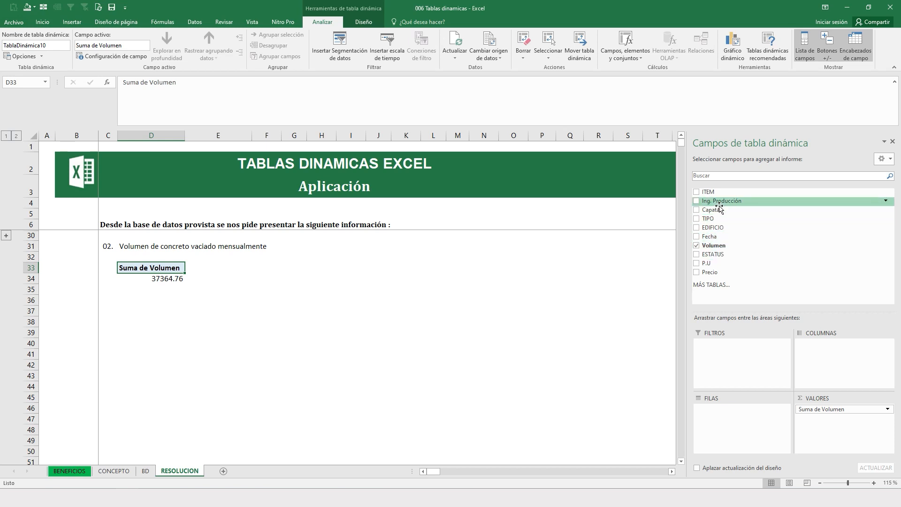
- Add Fecha to the pivot table's rows, accept replacing the existing data, and inspect the item descriptions below the table
left_click_drag(714, 237, 718, 406)
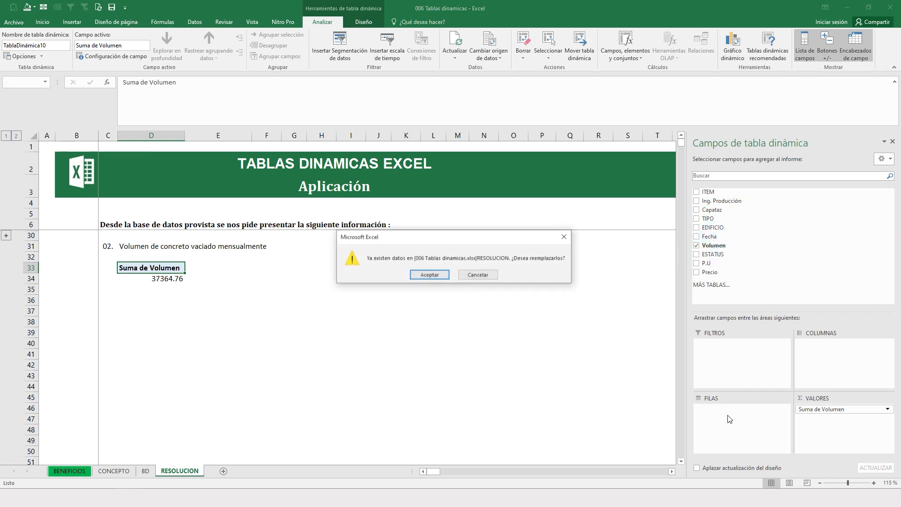
left_click(429, 276)
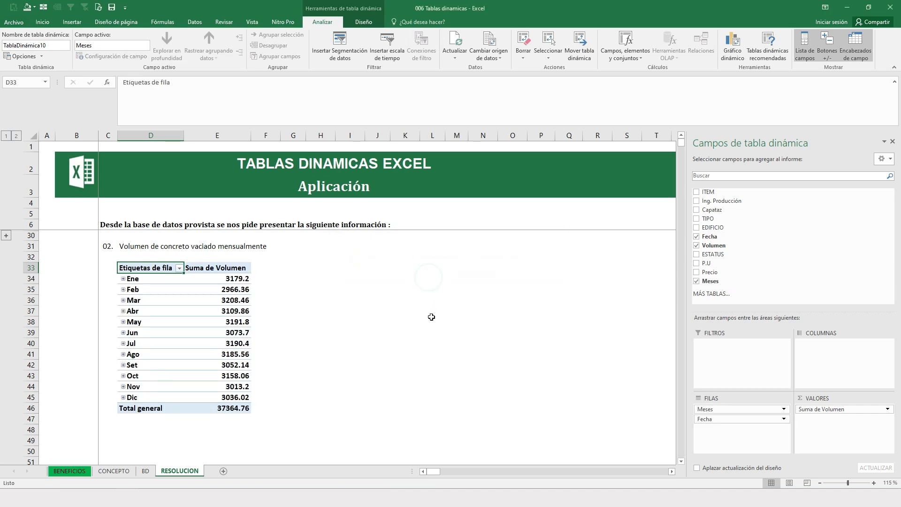
scroll(253, 342, "down", 2)
scroll(188, 348, "up", 2)
scroll(135, 351, "down", 5)
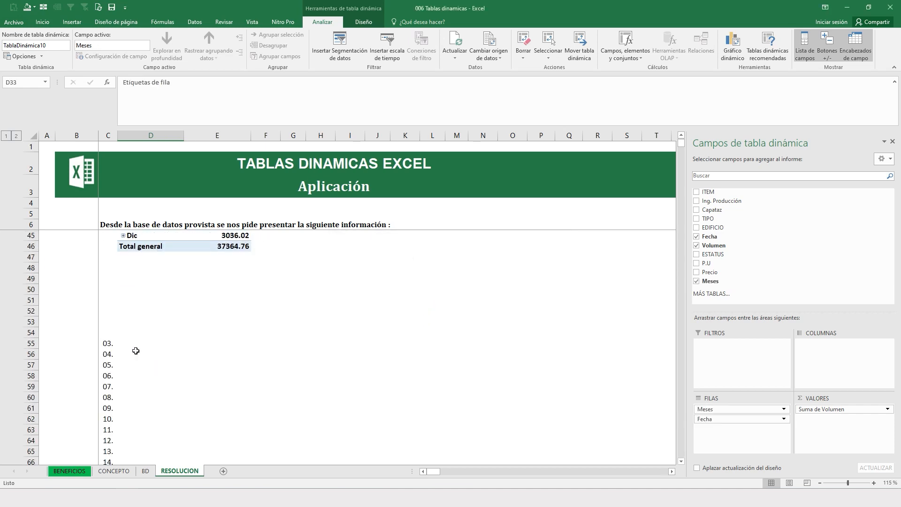
scroll(143, 328, "down", 3)
scroll(141, 310, "up", 3)
left_click_drag(135, 345, 141, 451)
scroll(155, 329, "down", 3)
scroll(177, 291, "up", 4)
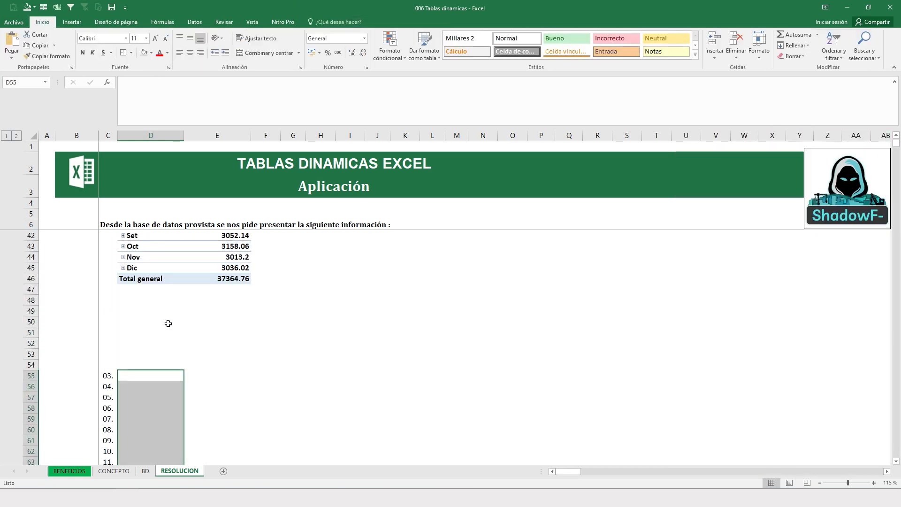
- Undo the addition of Fecha to the rows of the item 02 pivot table
left_click(168, 323)
key("ctrl+z")
scroll(180, 343, "down", 5)
key("ctrl+z")
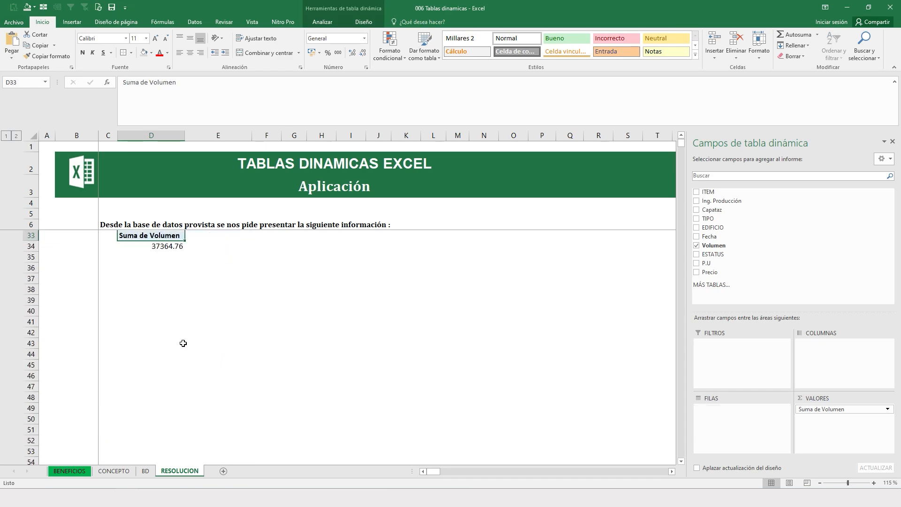
scroll(184, 343, "down", 4)
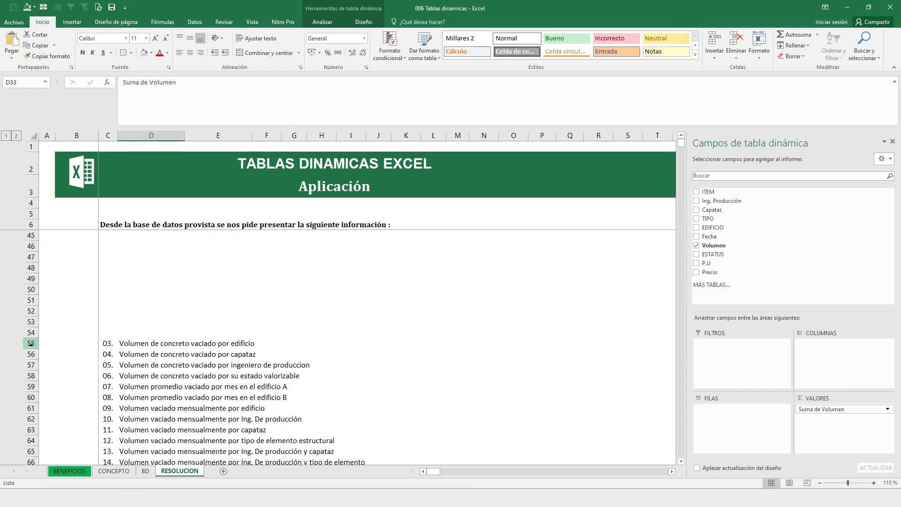
left_click_drag(30, 344, 187, 372)
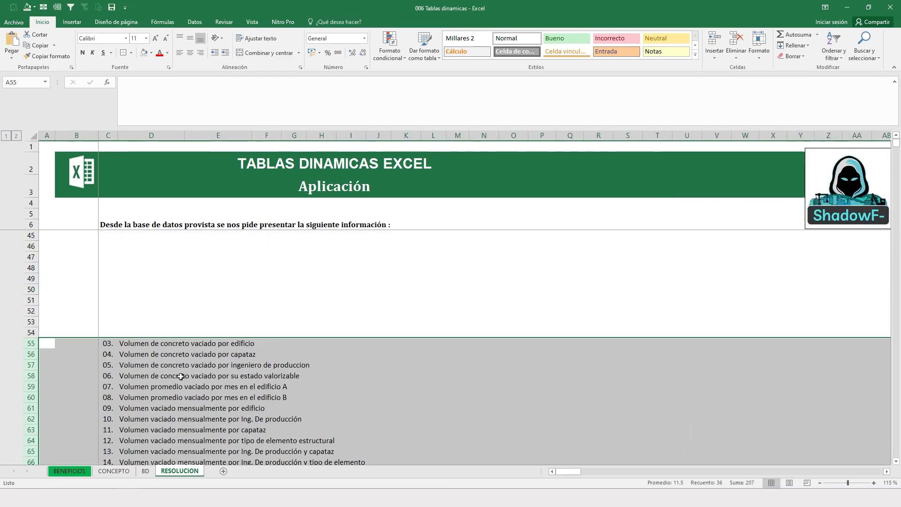
scroll(181, 376, "up", 6)
left_click(148, 278)
scroll(152, 300, "down", 4)
scroll(148, 318, "up", 3)
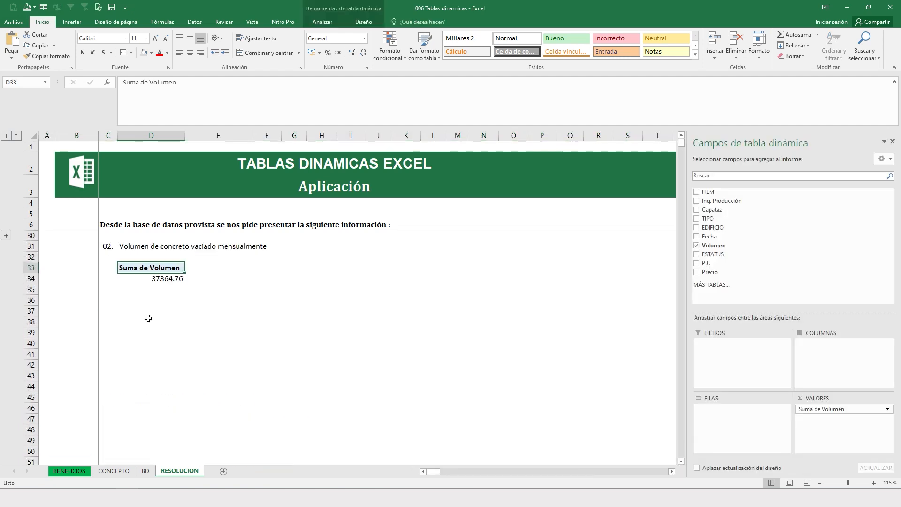
scroll(149, 318, "up", 1)
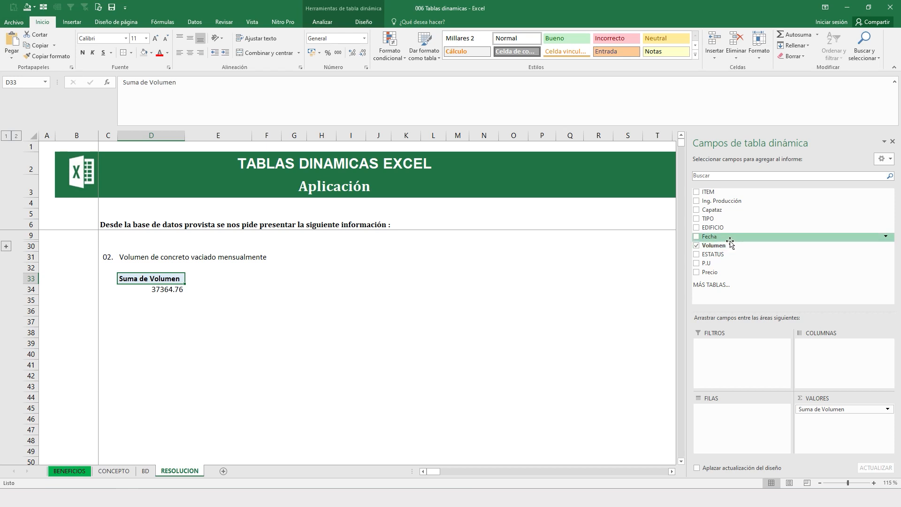
- Add Fecha to the columns of the item 02 pivot table and select its Suma de Volumen row
left_click_drag(730, 241, 825, 364)
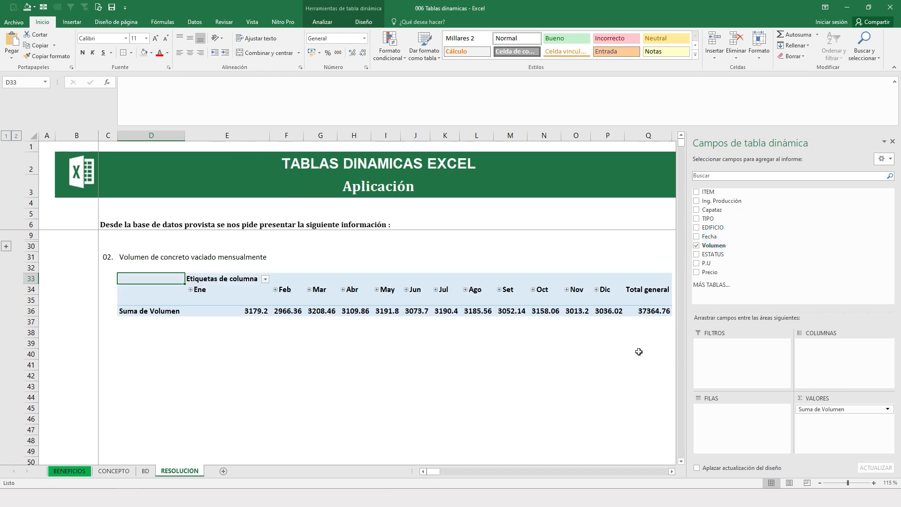
left_click(332, 330)
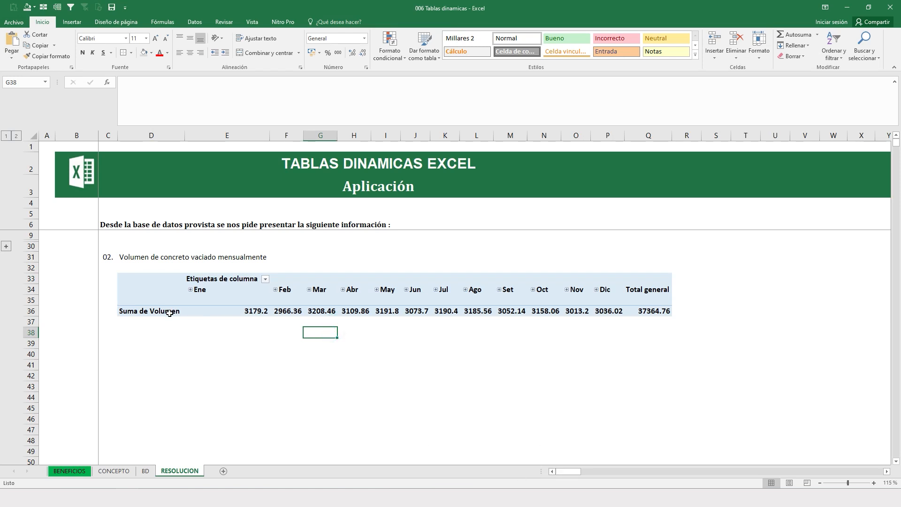
left_click_drag(169, 313, 666, 311)
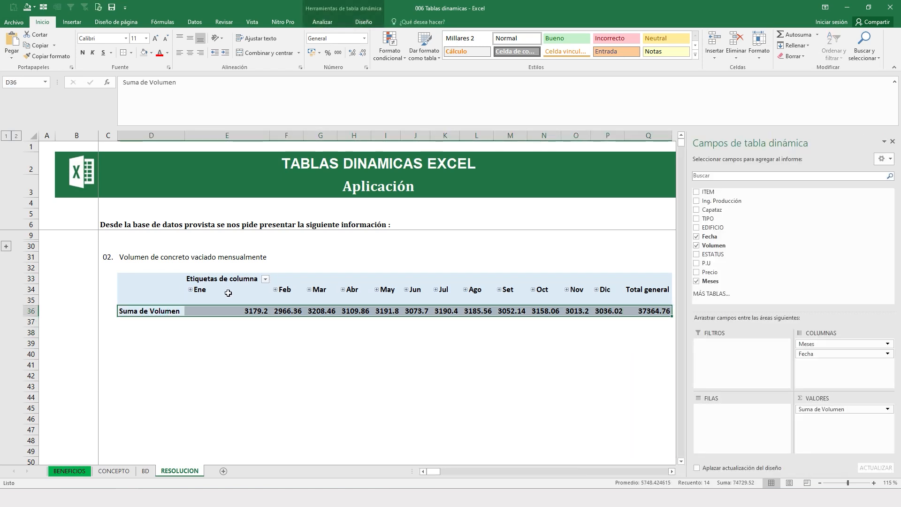
- Expand the Ene column of the item 02 pivot table to view its daily volumes, and collapse it again
left_click(190, 289)
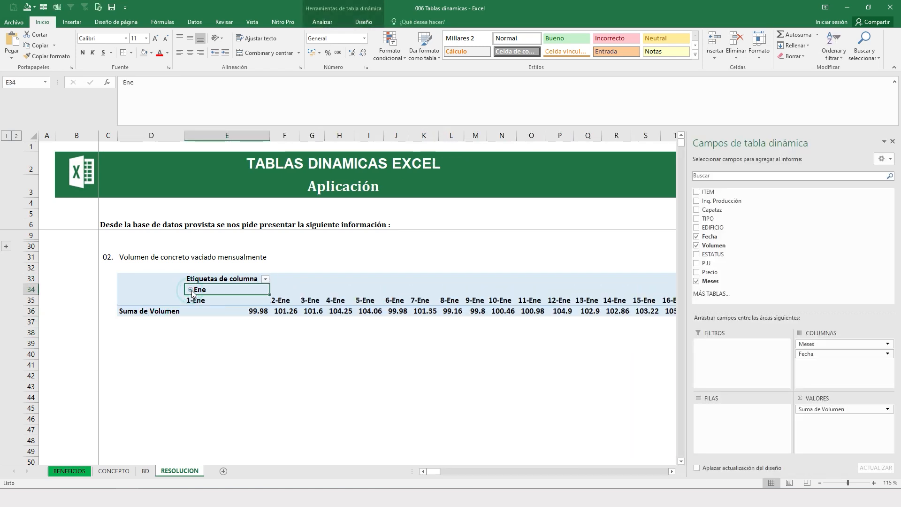
left_click(807, 344)
left_click(842, 321)
left_click(190, 289)
left_click(313, 354)
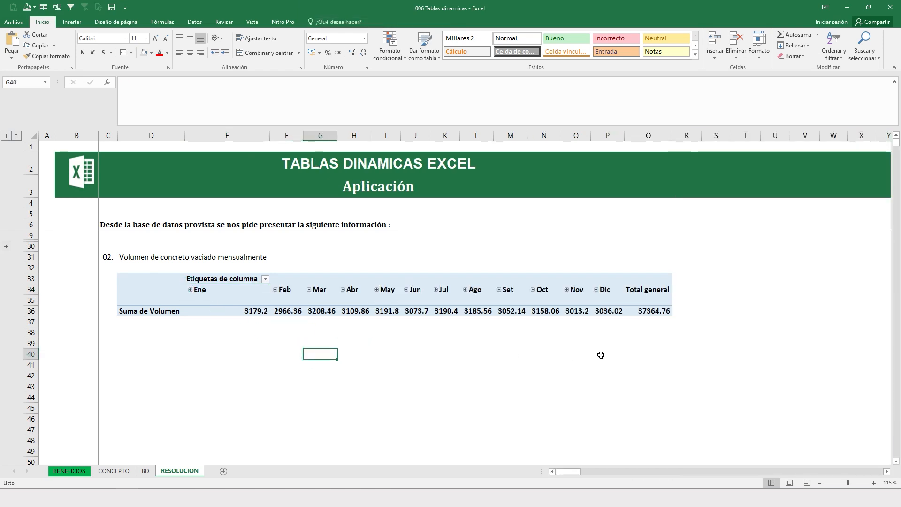
- Group rows 33 to 54 holding the item 02 pivot table and collapse the outline to its first level
left_click(603, 354)
left_click_drag(39, 279, 40, 333)
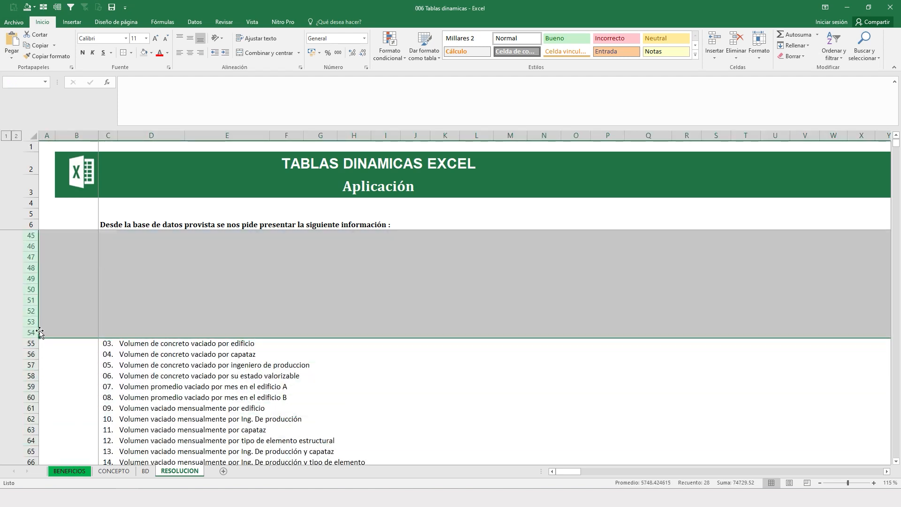
left_click(58, 7)
left_click(6, 136)
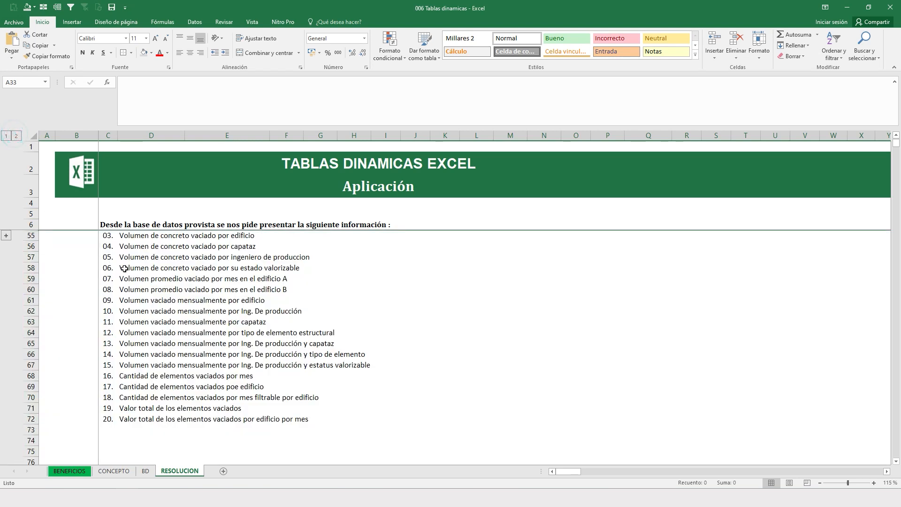
left_click(144, 312)
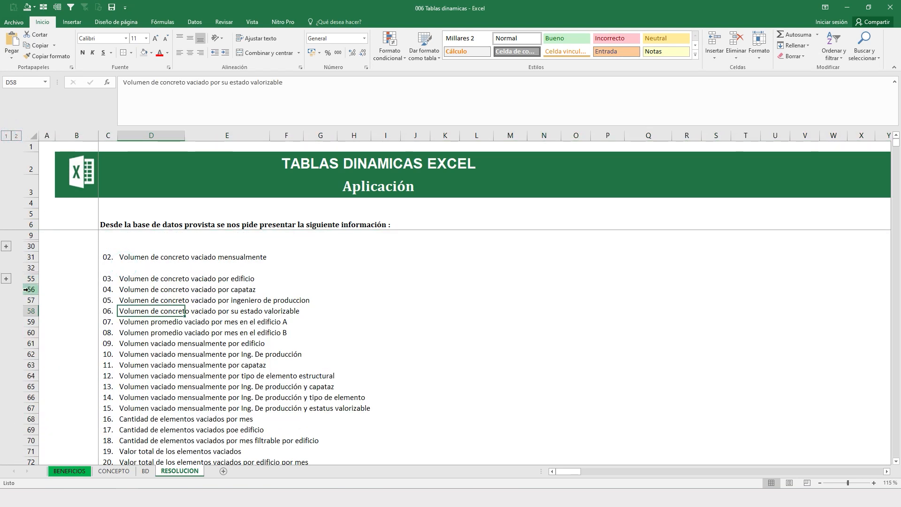
- Insert 14 blank rows twice between items 03 and 04 of the RESOLUCION list
left_click_drag(31, 291, 31, 429)
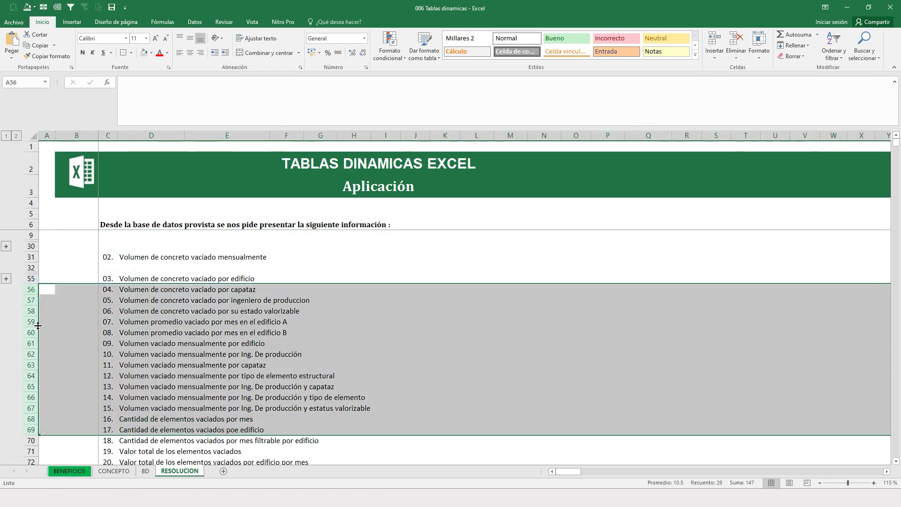
right_click(38, 327)
left_click(69, 391)
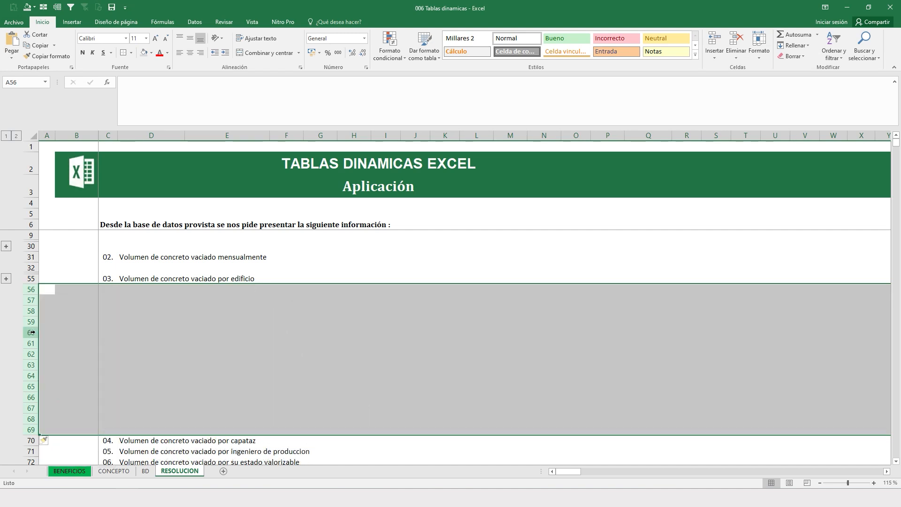
right_click(32, 332)
left_click(69, 395)
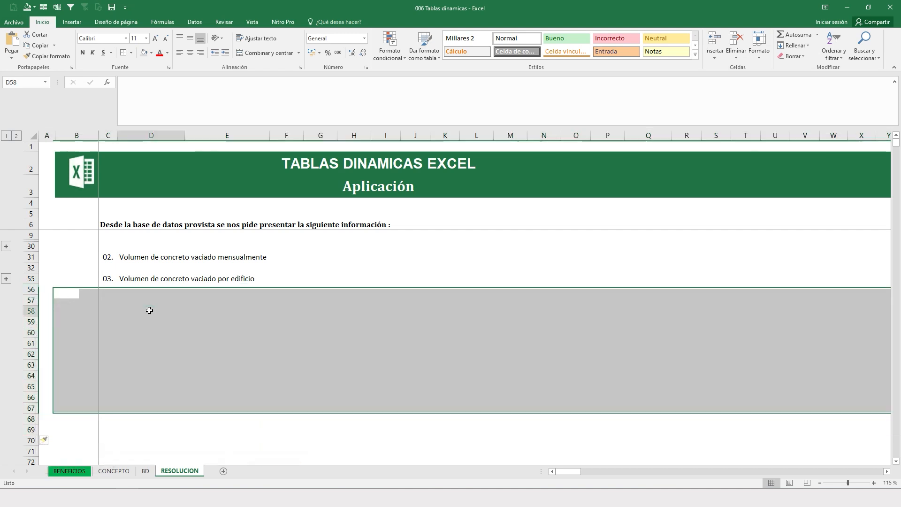
- Create a pivot table at RESOLUCION cell D57 from BD!$B$6:$K$20006, with EDIFICIO as rows and Volumen as the summed value
left_click(133, 300)
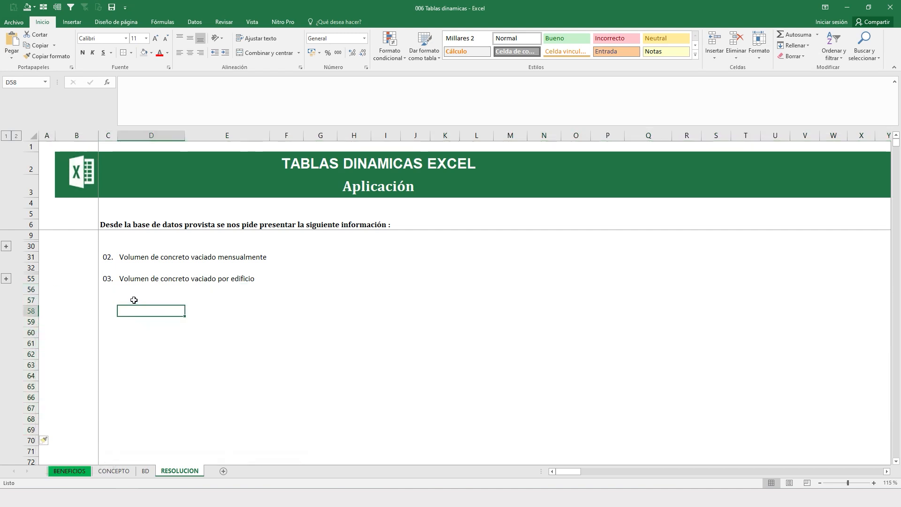
left_click(72, 23)
left_click(14, 47)
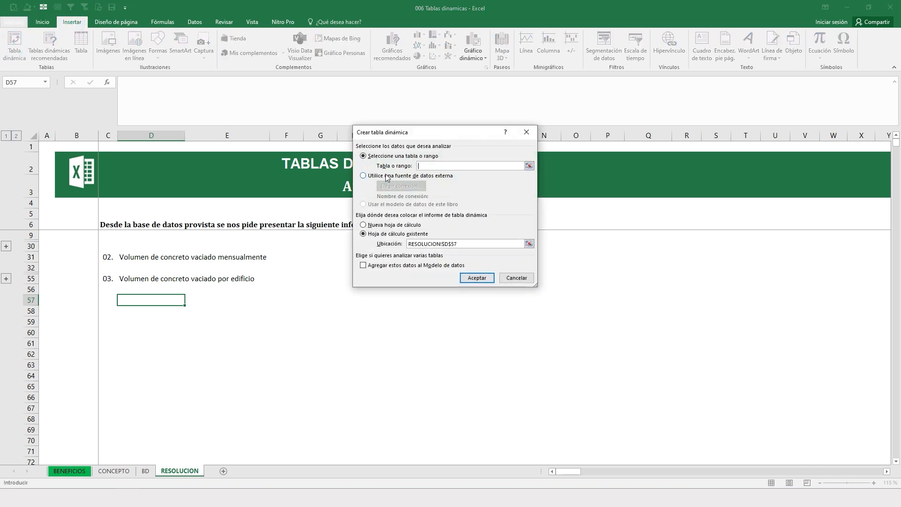
left_click(433, 166)
key("ctrl+v")
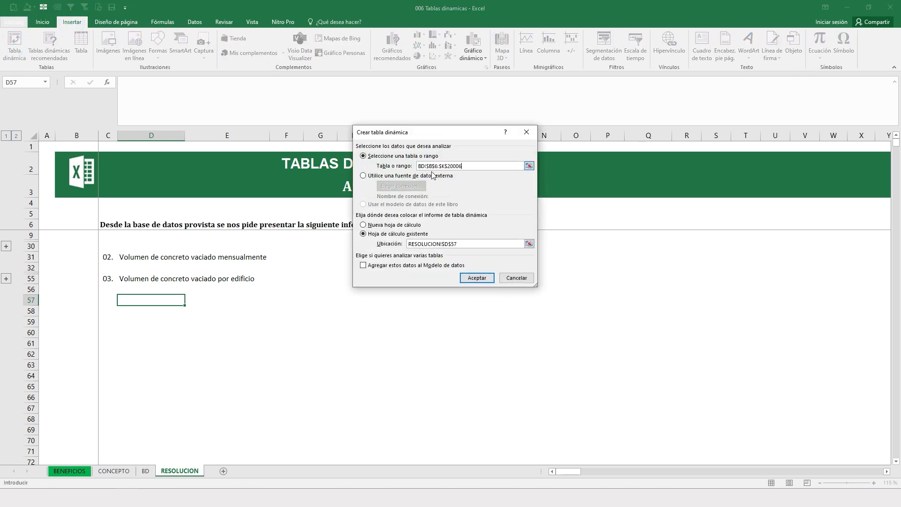
left_click(486, 280)
left_click(161, 328)
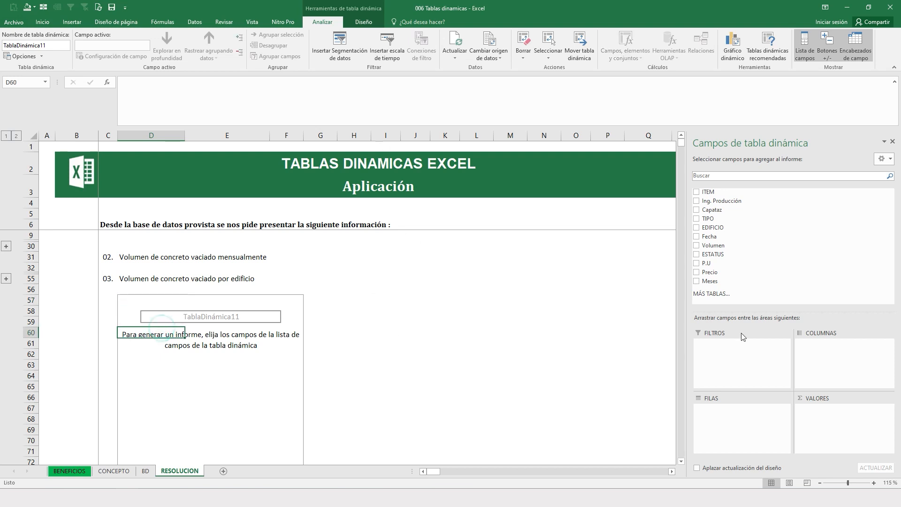
left_click_drag(712, 245, 826, 412)
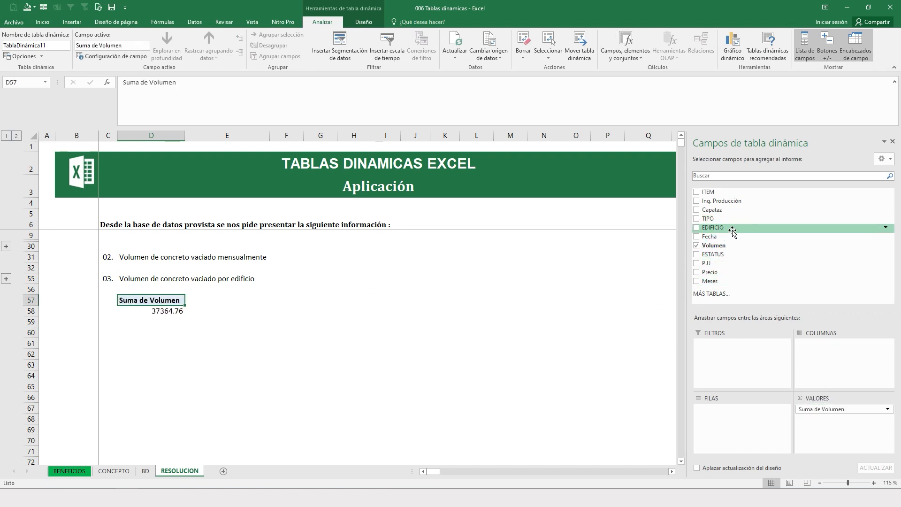
left_click_drag(731, 228, 742, 420)
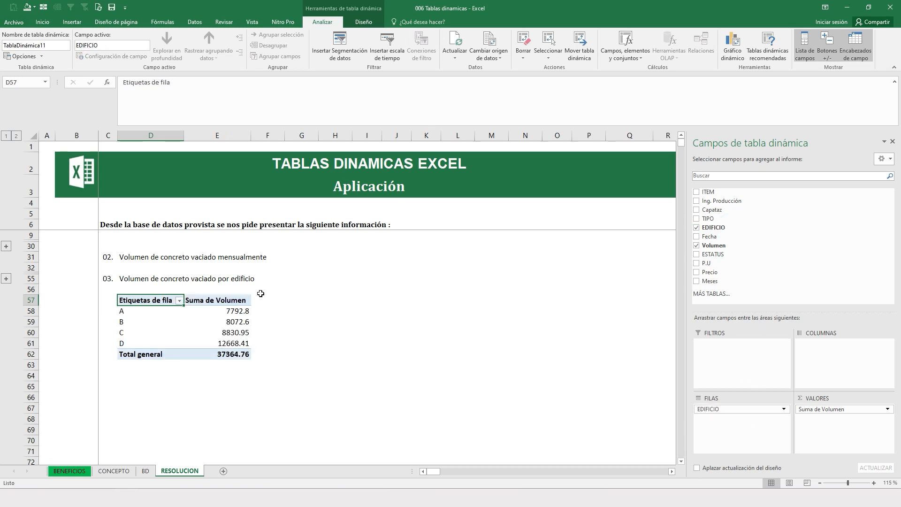
- Filter building B out of the item 03 pivot table's row labels and select the remaining volume values
left_click(179, 300)
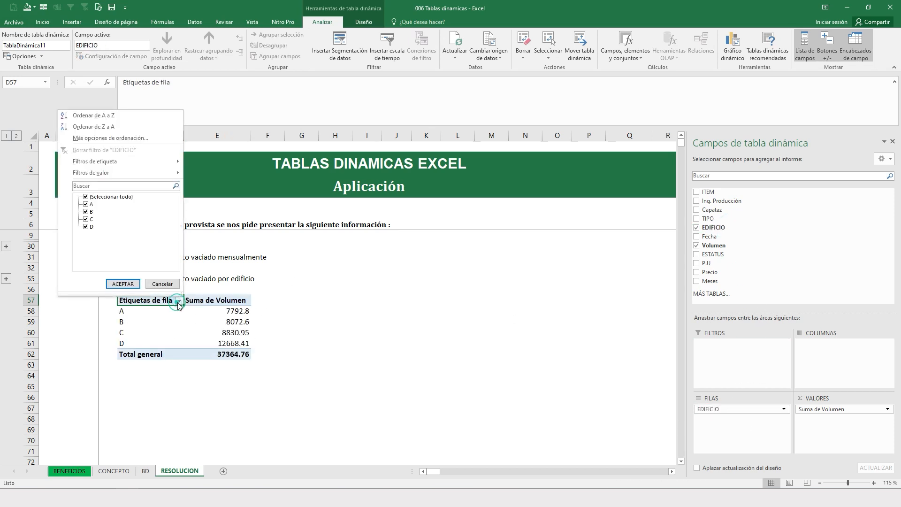
left_click(87, 212)
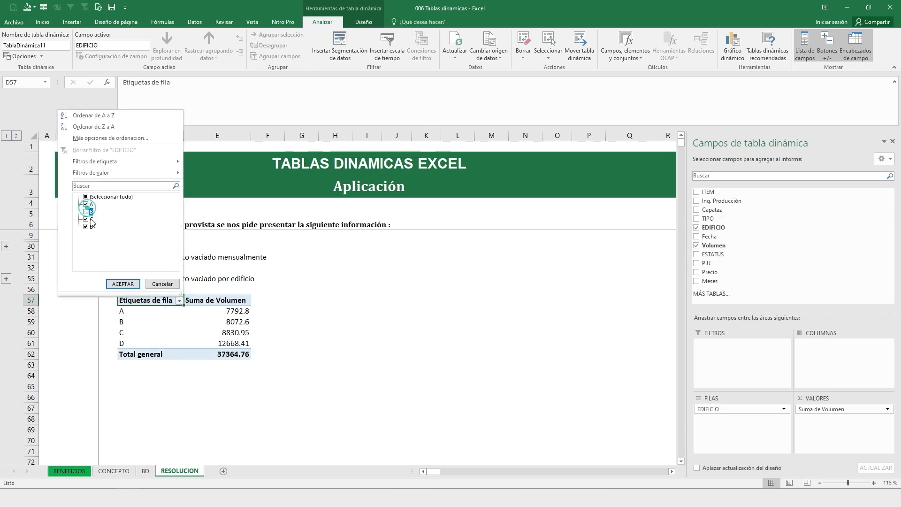
left_click(121, 283)
left_click_drag(234, 310, 232, 345)
left_click(326, 328)
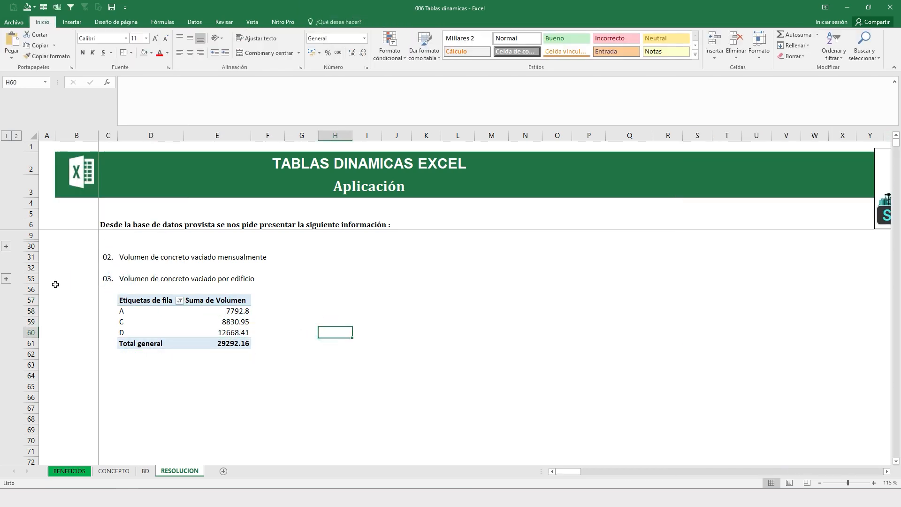
- Group rows 57 to 82 holding the item 03 pivot table and collapse the outline to its first level
left_click_drag(36, 304, 50, 419)
right_click(30, 339)
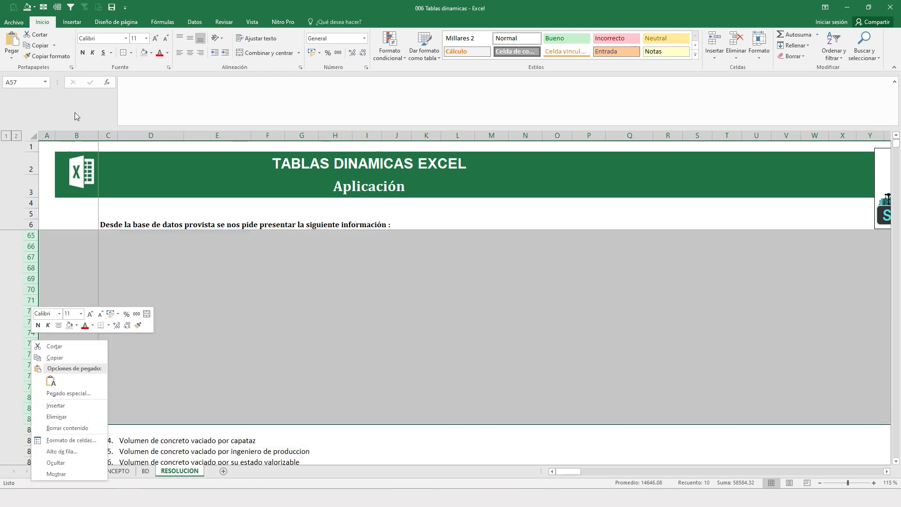
left_click(42, 7)
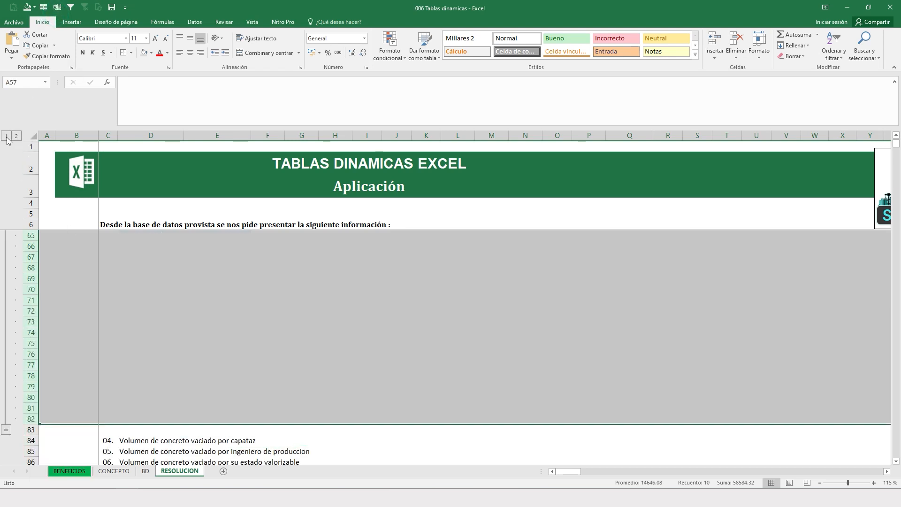
left_click(6, 137)
left_click(216, 309)
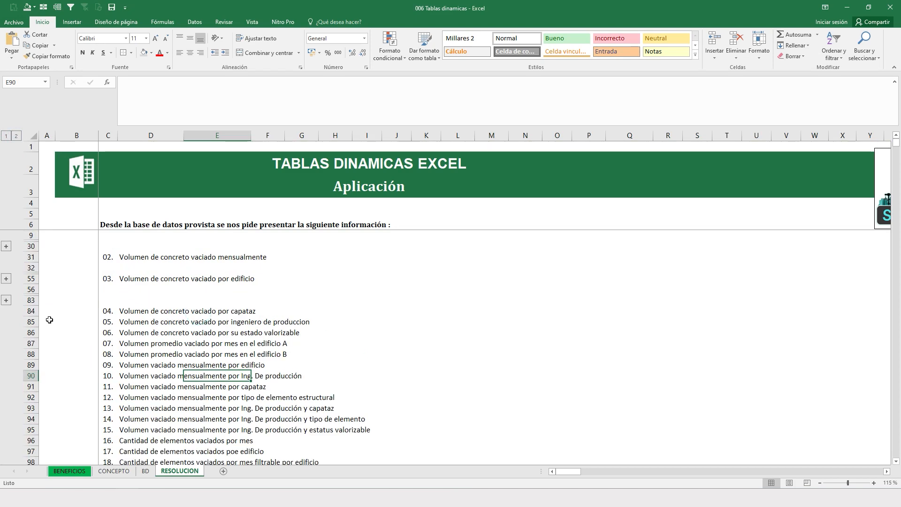
- Insert 24 blank rows between items 04 and 05 of the RESOLUCION list
left_click_drag(31, 321, 30, 441)
right_click(25, 312)
left_click(52, 387)
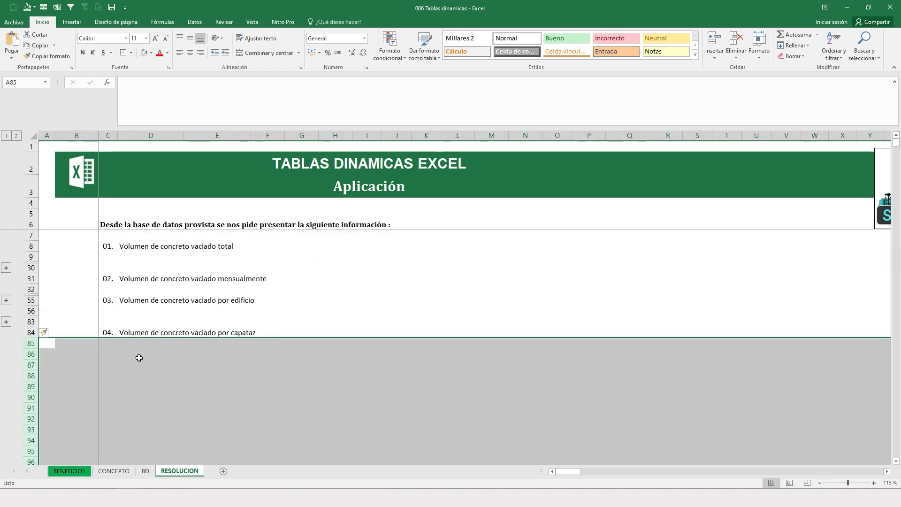
- Create a pivot table at RESOLUCION cell D86 from the BD data, with Capataz as rows and Volumen as the summed value
left_click(139, 355)
left_click(72, 22)
left_click(14, 47)
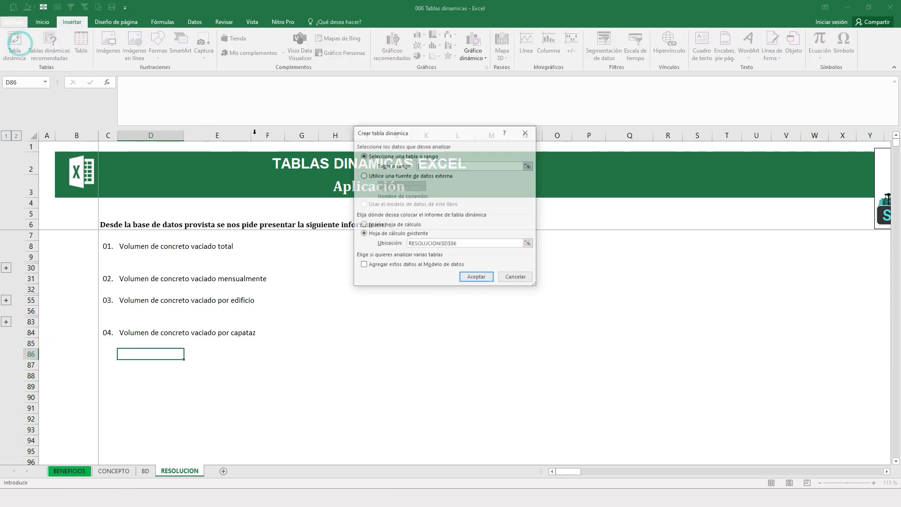
left_click(472, 276)
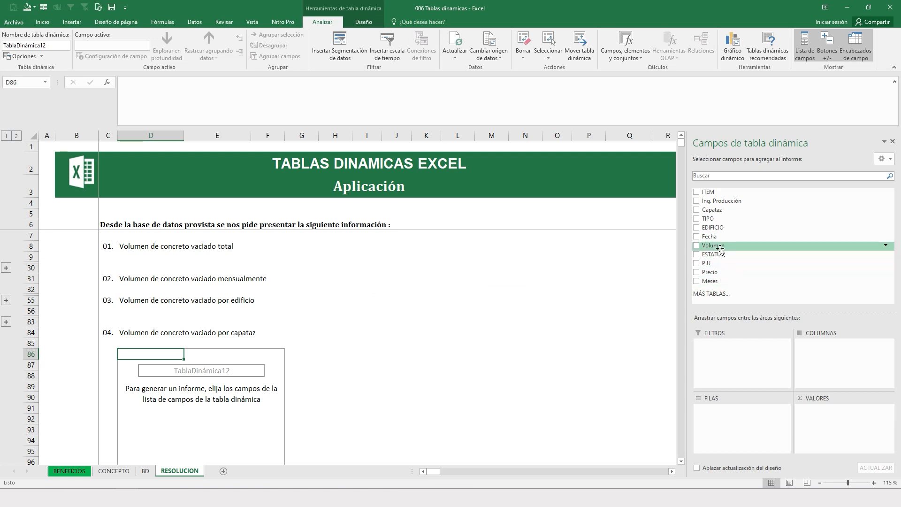
left_click_drag(713, 245, 818, 412)
left_click_drag(713, 211, 715, 413)
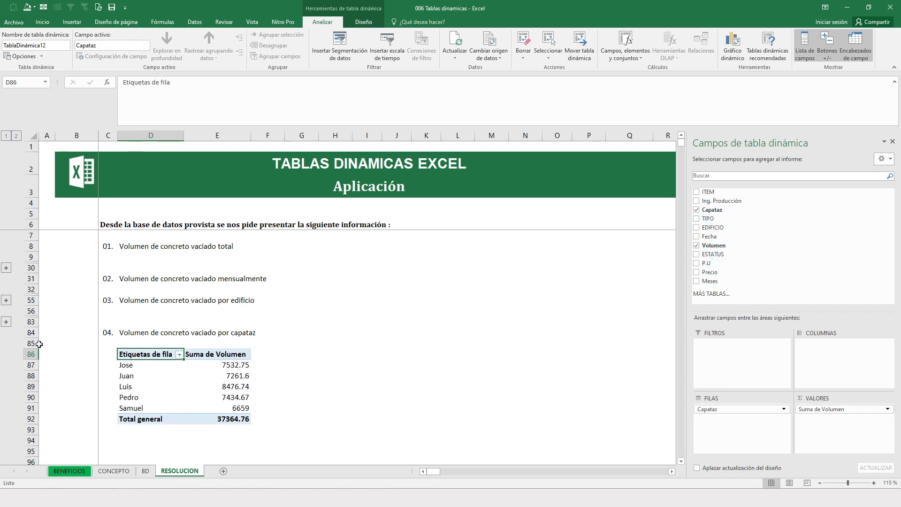
- Group rows 86 to 107 holding the item 04 pivot table and collapse the outline to its first level
left_click_drag(39, 344, 62, 312)
right_click(31, 285)
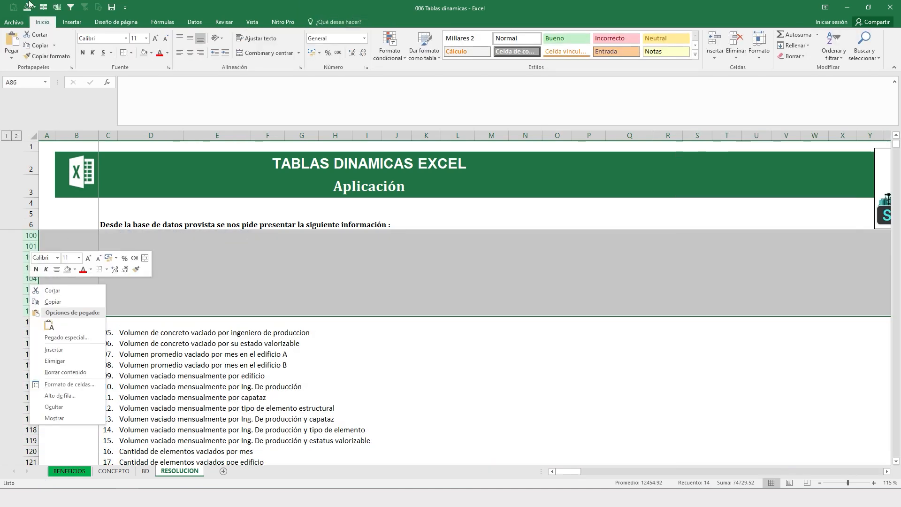
left_click(56, 7)
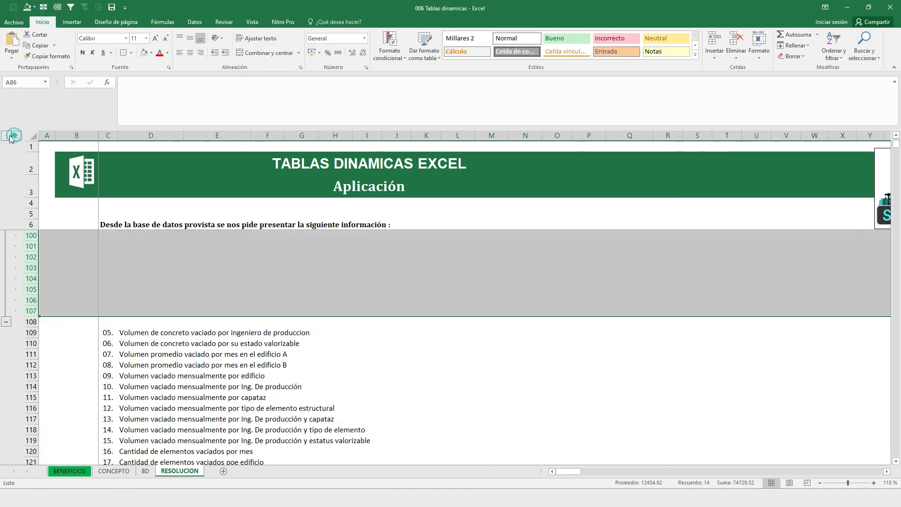
left_click(10, 136)
- Insert 17 blank rows between items 05 and 06 of the RESOLUCION list
left_click(30, 256)
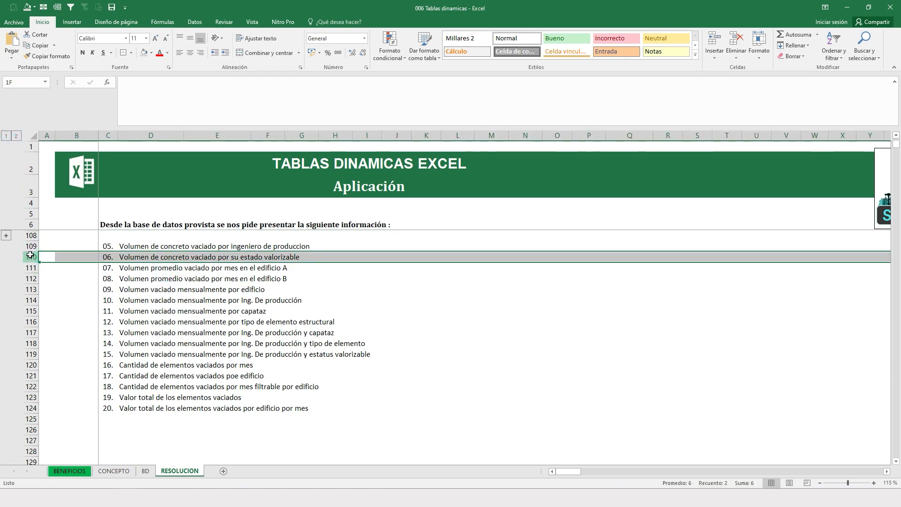
left_click_drag(30, 256, 36, 430)
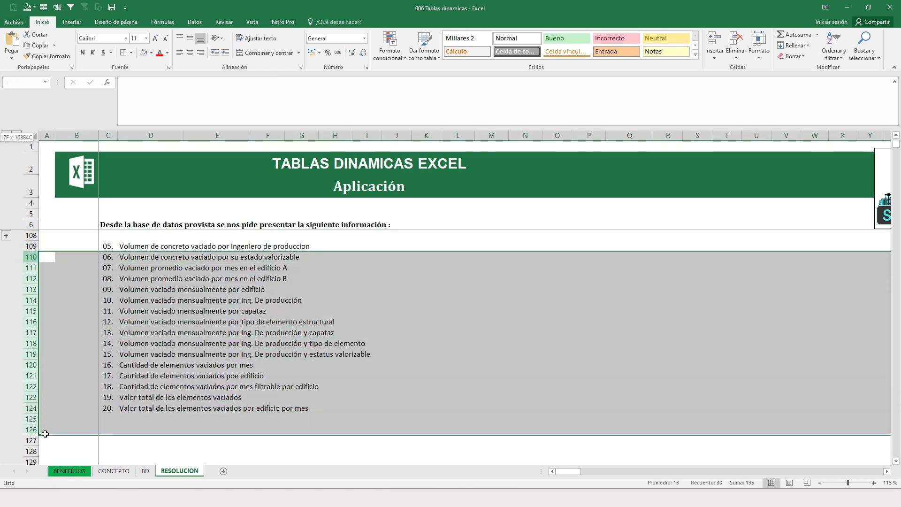
right_click(37, 339)
left_click(121, 276)
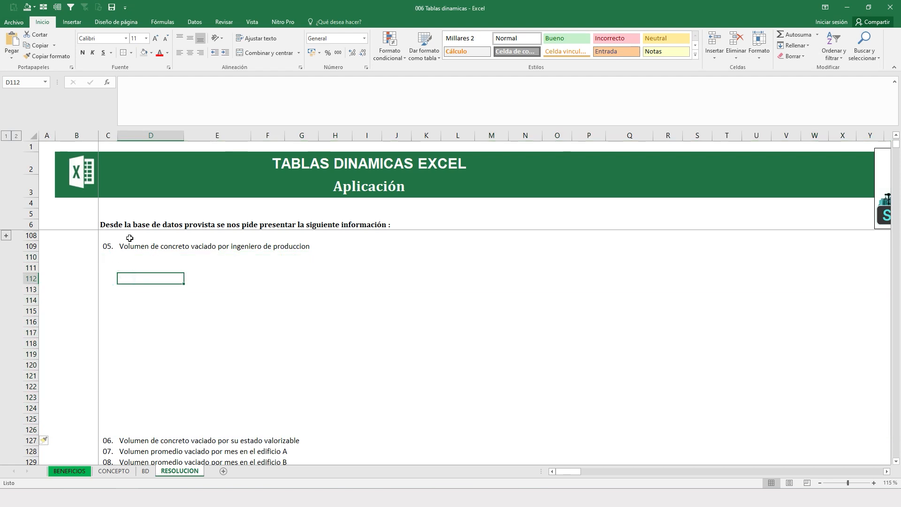
left_click(72, 22)
left_click(14, 45)
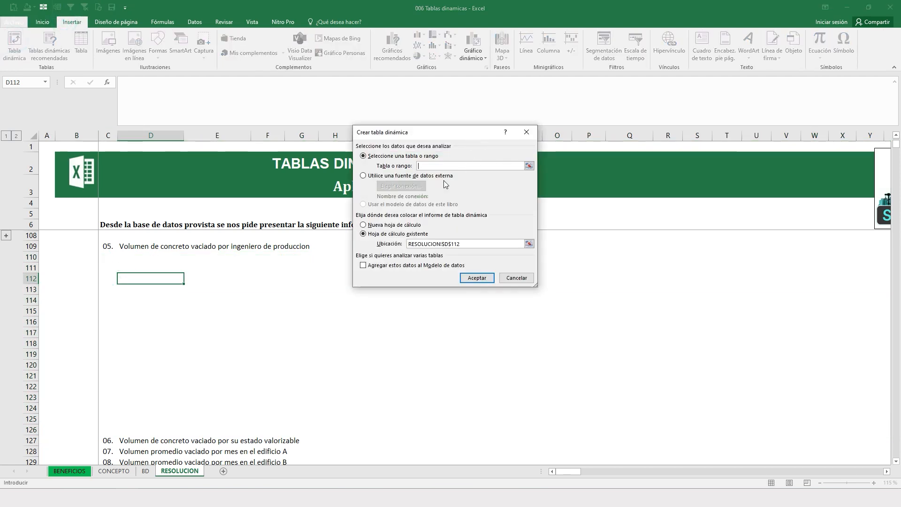
left_click(476, 278)
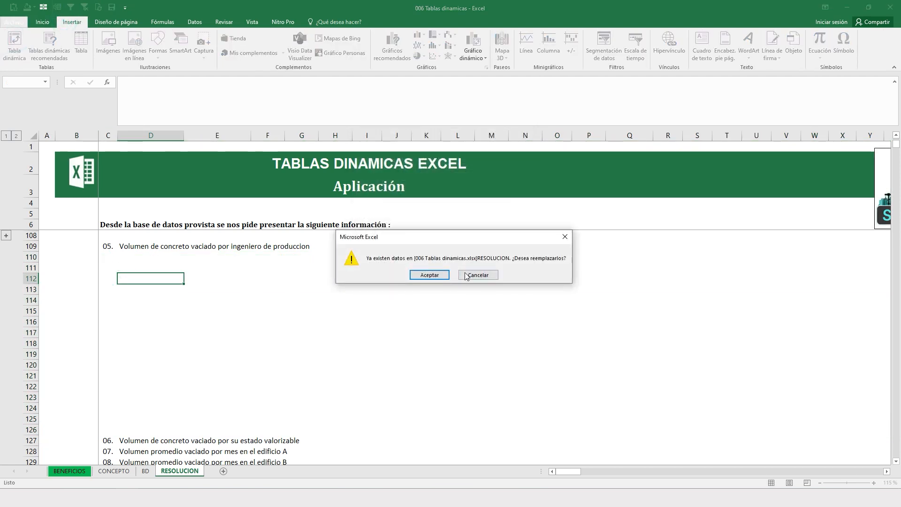
left_click(493, 277)
- Insert 12 more blank rows at row 112, above item 06
left_click_drag(29, 278, 28, 397)
right_click(26, 291)
left_click(60, 346)
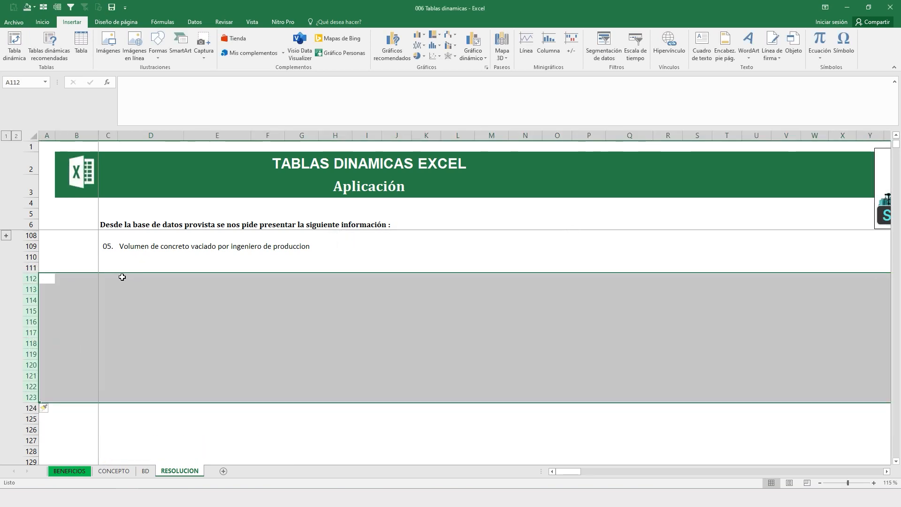
- Create a pivot table at RESOLUCION cell D112 from BD!$B$6:$K$20006, with Ing. Producción as rows and Volumen as the summed value
left_click(121, 276)
left_click(14, 45)
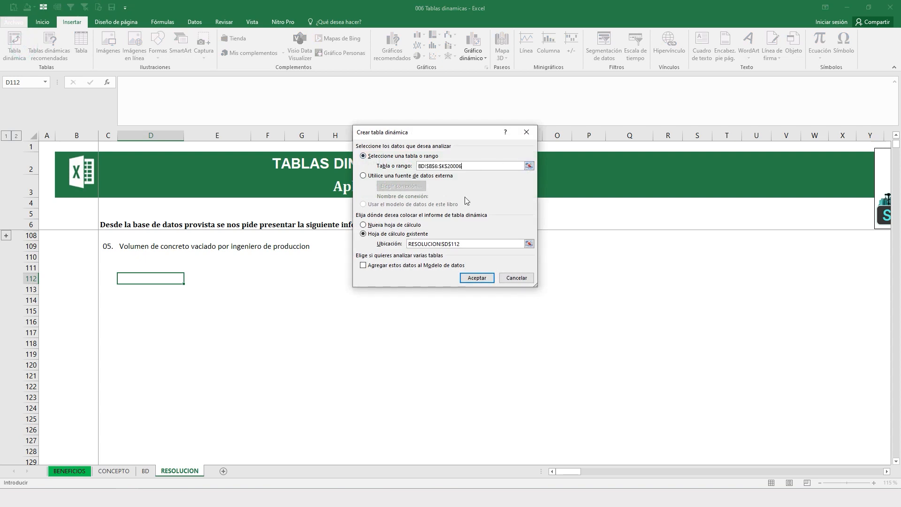
left_click(475, 277)
scroll(261, 311, "down", 4)
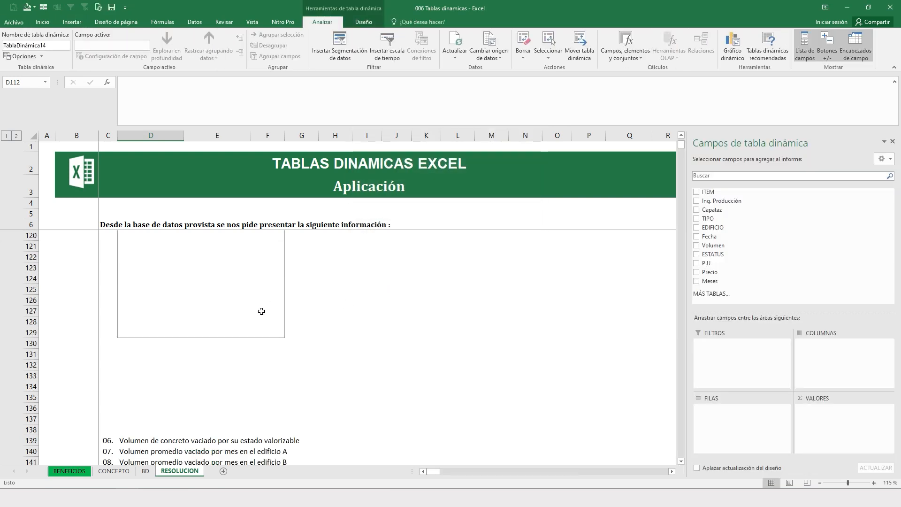
scroll(123, 356, "up", 3)
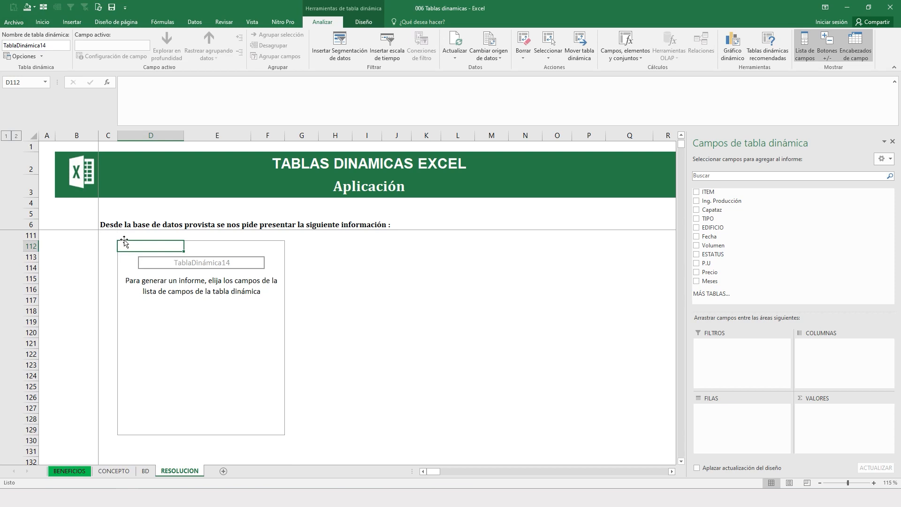
scroll(181, 293, "down", 3)
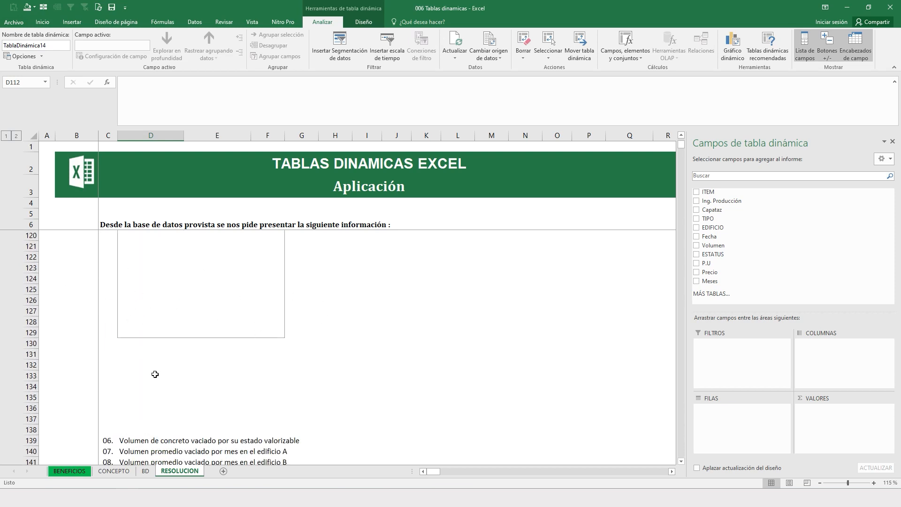
scroll(295, 376, "up", 4)
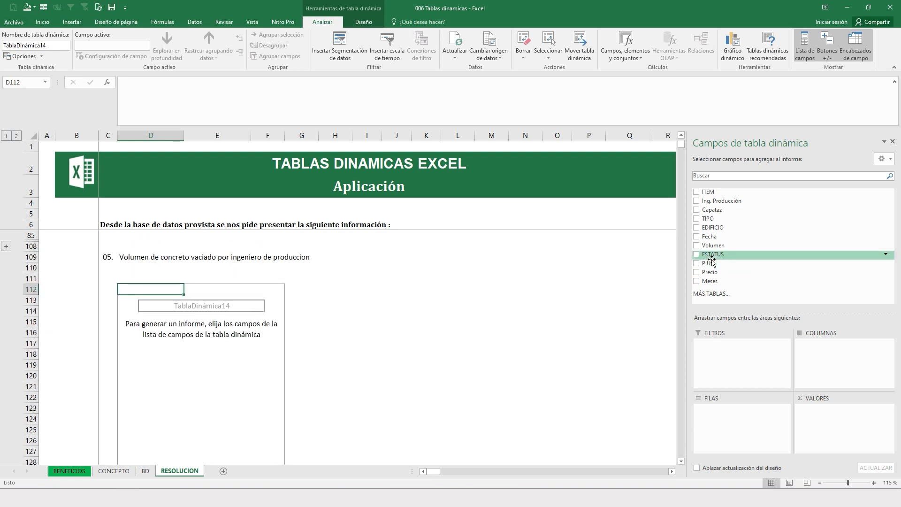
left_click_drag(713, 245, 825, 425)
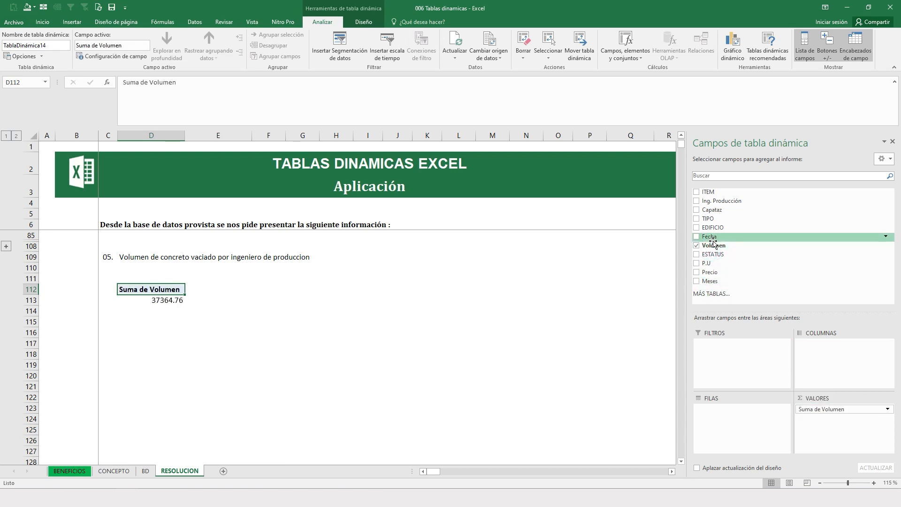
left_click_drag(718, 201, 730, 417)
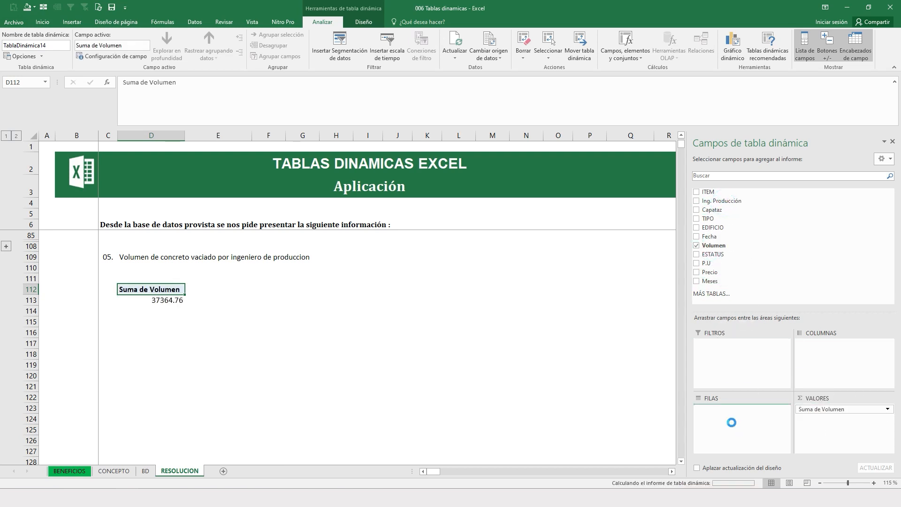
left_click(143, 300)
left_click(241, 334)
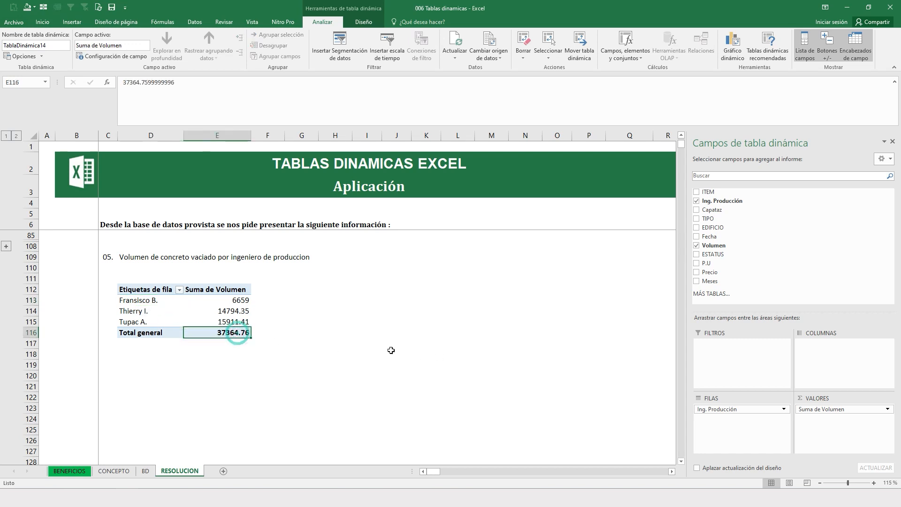
- Group rows 111 to 136 holding the item 05 pivot table and collapse the outline to its first level
left_click_drag(35, 277, 52, 380)
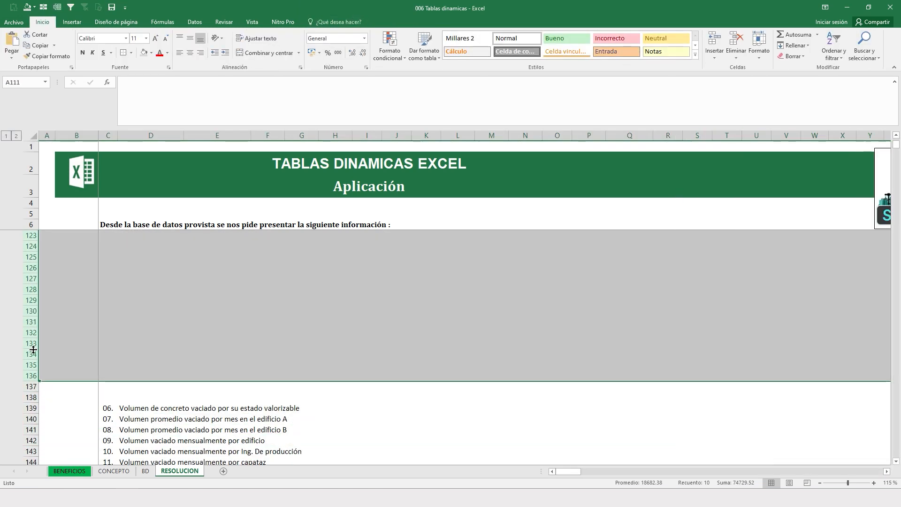
right_click(52, 380)
left_click(57, 6)
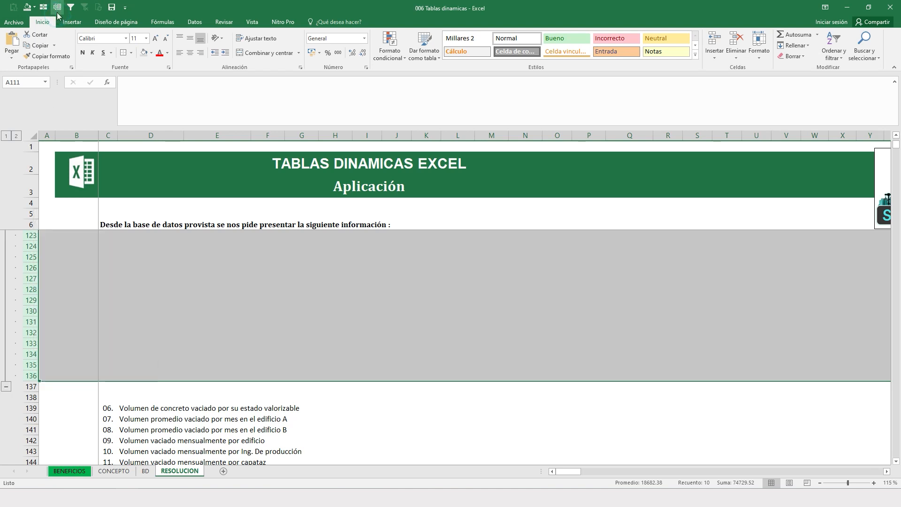
left_click(6, 136)
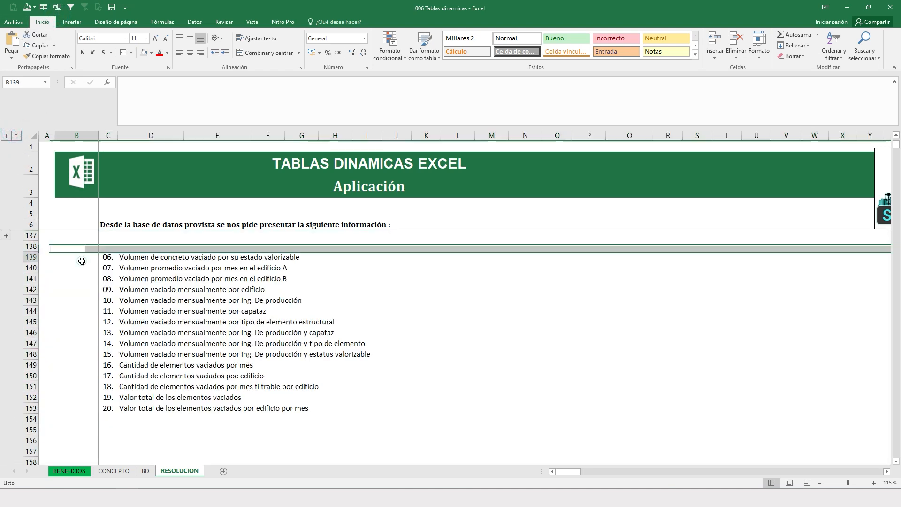
- Insert 26 blank rows between items 06 and 07 of the RESOLUCION list
left_click_drag(33, 267, 52, 433)
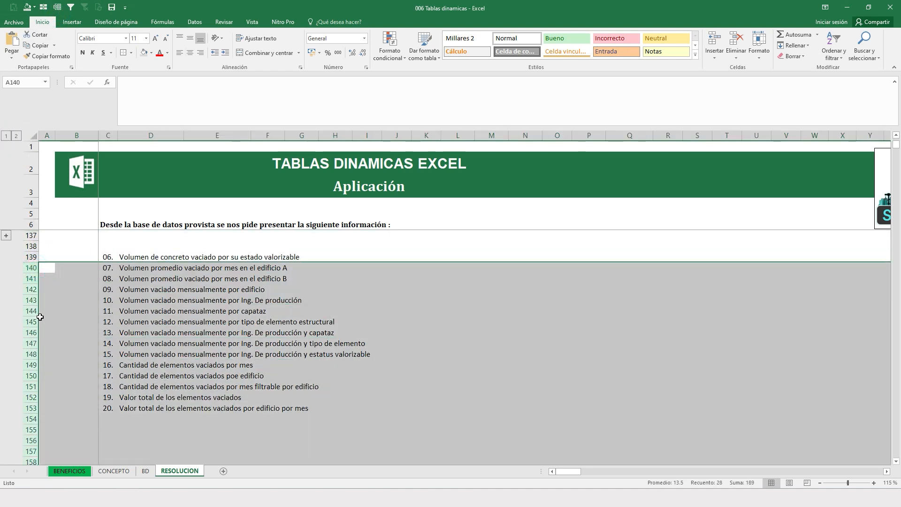
right_click(28, 304)
left_click(59, 367)
left_click(30, 295)
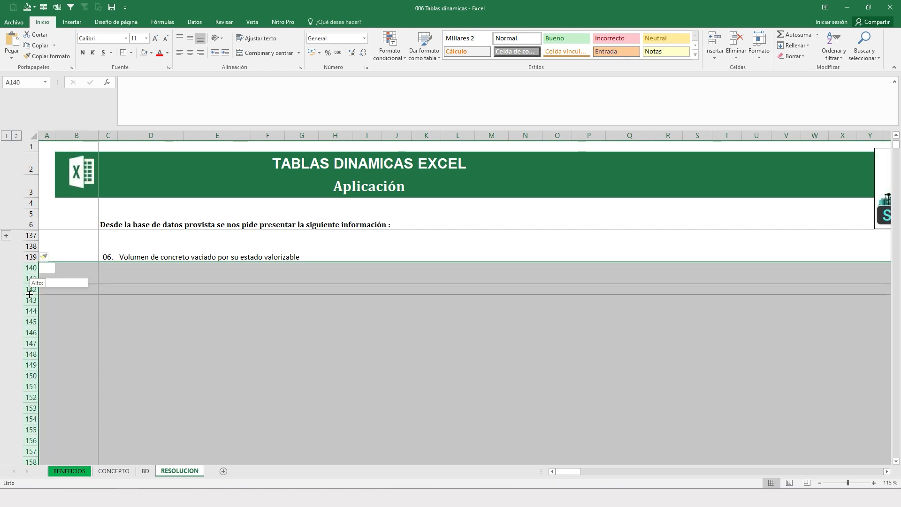
left_click_drag(31, 289, 31, 353)
right_click(32, 315)
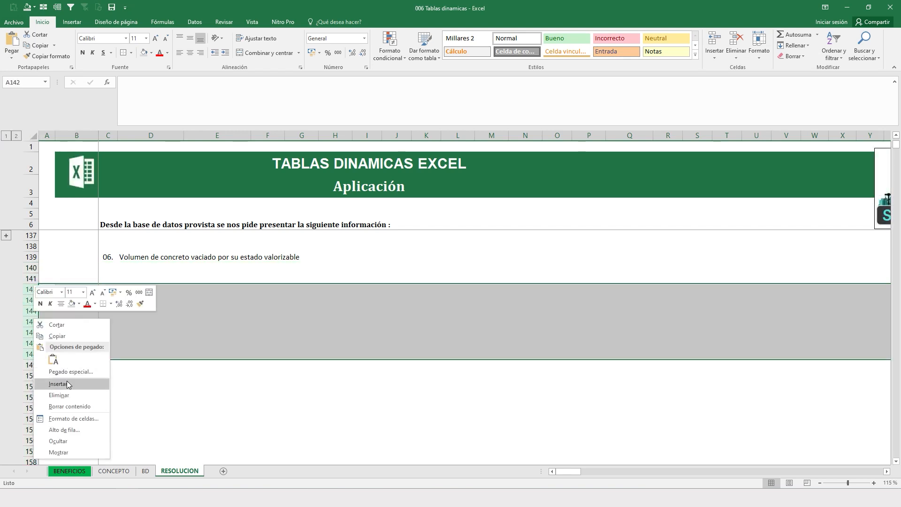
left_click(67, 385)
- Create a pivot table at RESOLUCION cell D141 from the BD data, with ESTATUS as rows and Volumen as the summed value
left_click(130, 280)
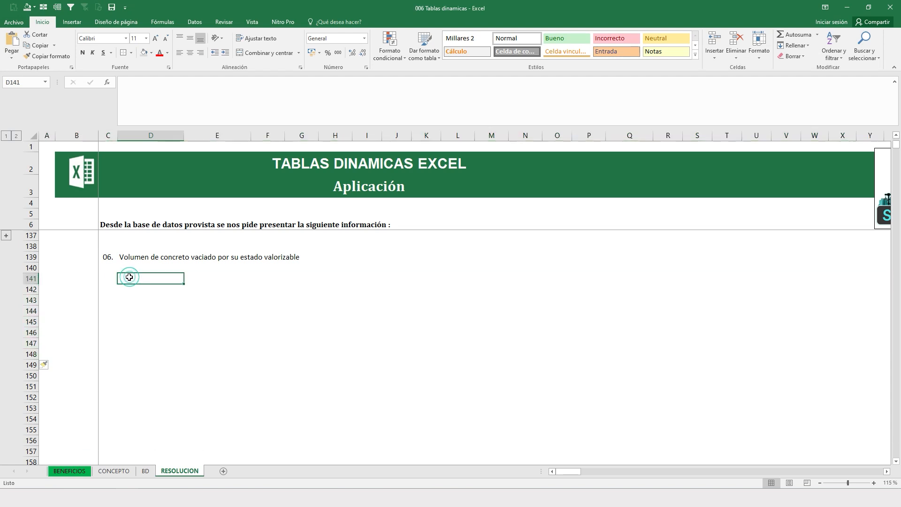
left_click(72, 22)
left_click(14, 44)
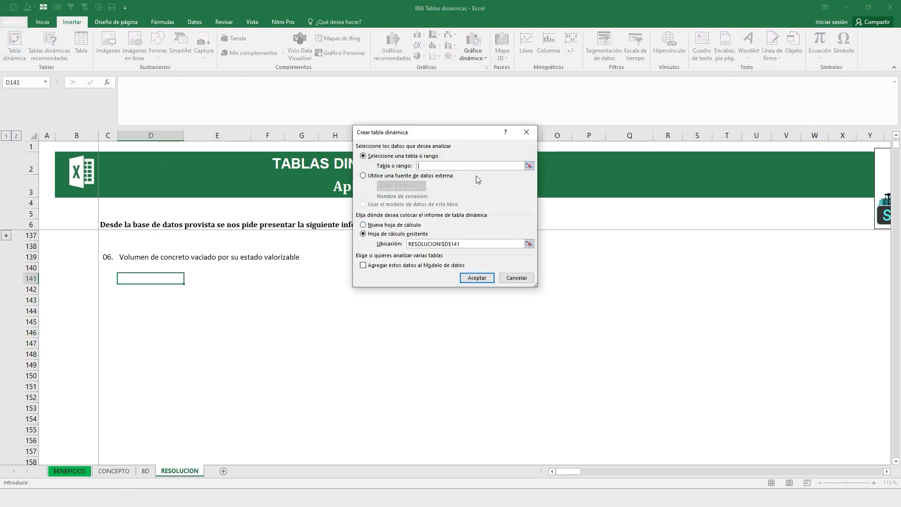
left_click(476, 278)
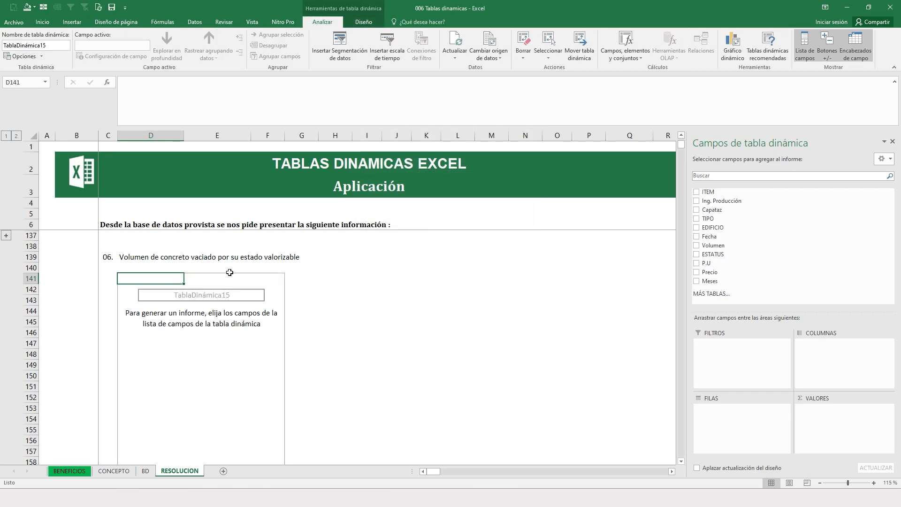
left_click_drag(713, 254, 739, 412)
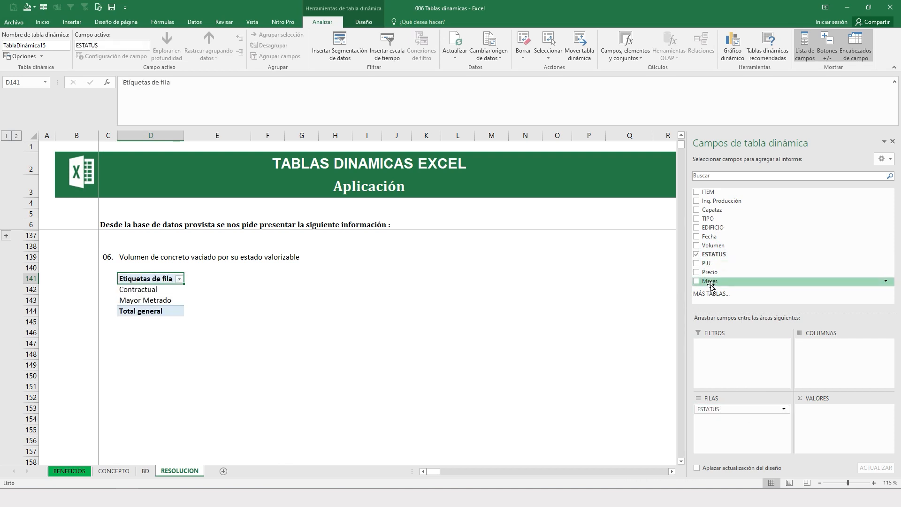
left_click_drag(714, 244, 816, 417)
left_click(335, 310)
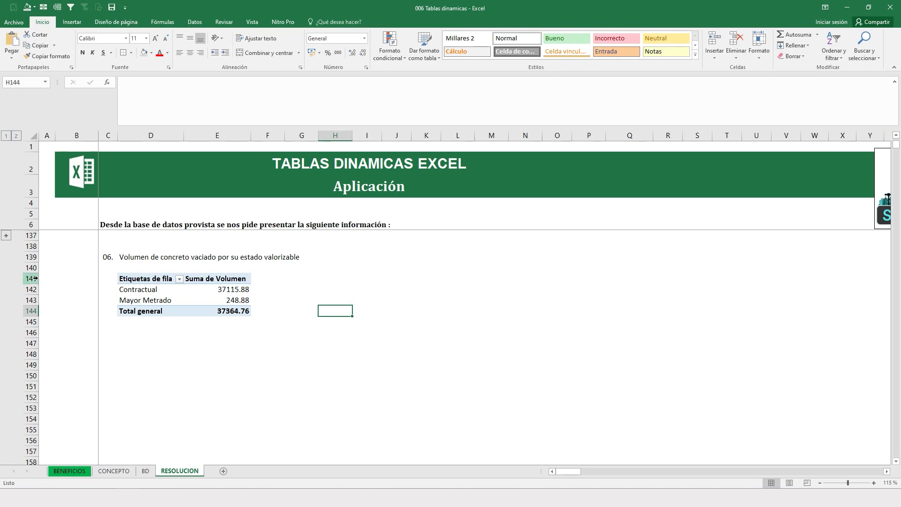
- Group rows 141 to 164 holding the item 06 pivot table and collapse the outline to its first level
left_click_drag(31, 278, 61, 350)
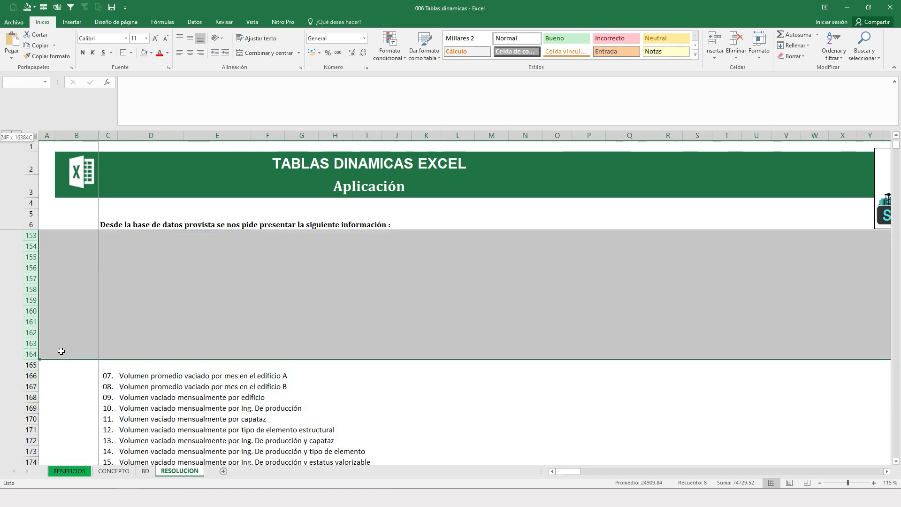
right_click(29, 288)
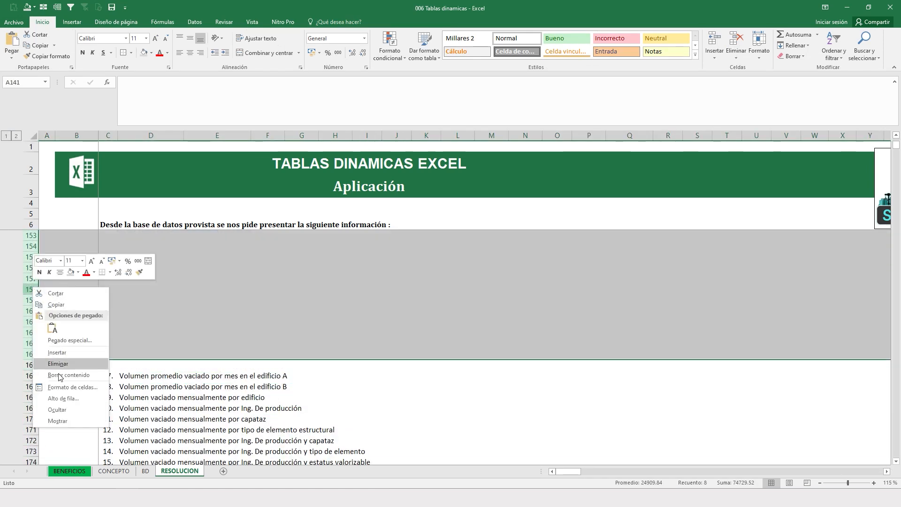
left_click(56, 7)
left_click(7, 136)
- Insert 28 blank rows between items 07 and 08 of the RESOLUCION list
scroll(135, 319, "up", 2)
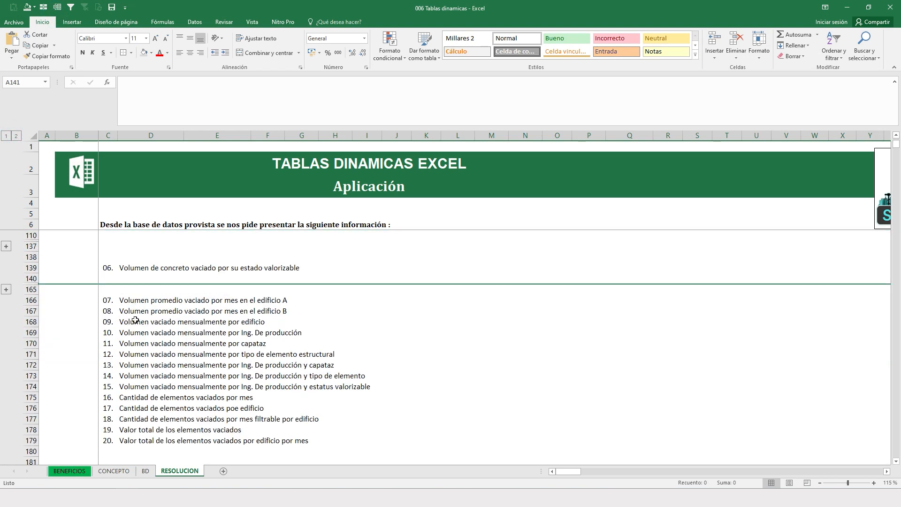
left_click(110, 320)
left_click(30, 322)
left_click_drag(31, 311, 43, 436)
right_click(30, 330)
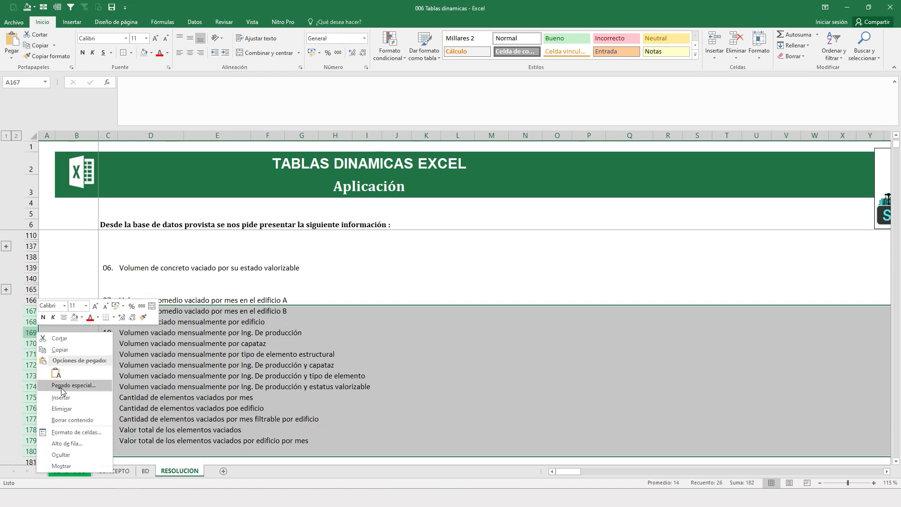
left_click(60, 397)
right_click(22, 344)
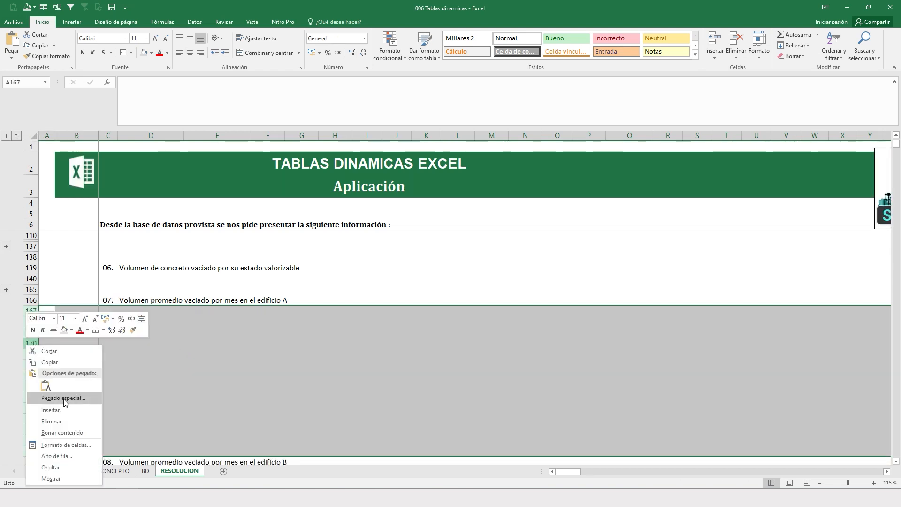
left_click(60, 399)
- Create an empty pivot table at RESOLUCION cell D168 from the range BD!$B$6:$K$20006 for item 07
left_click(131, 311)
left_click(139, 324)
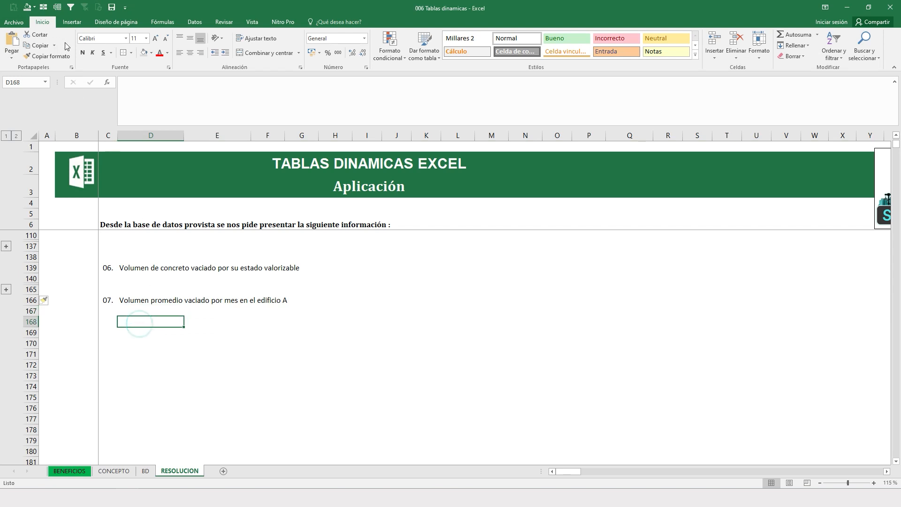
left_click(71, 22)
left_click(14, 44)
key("ctrl+v")
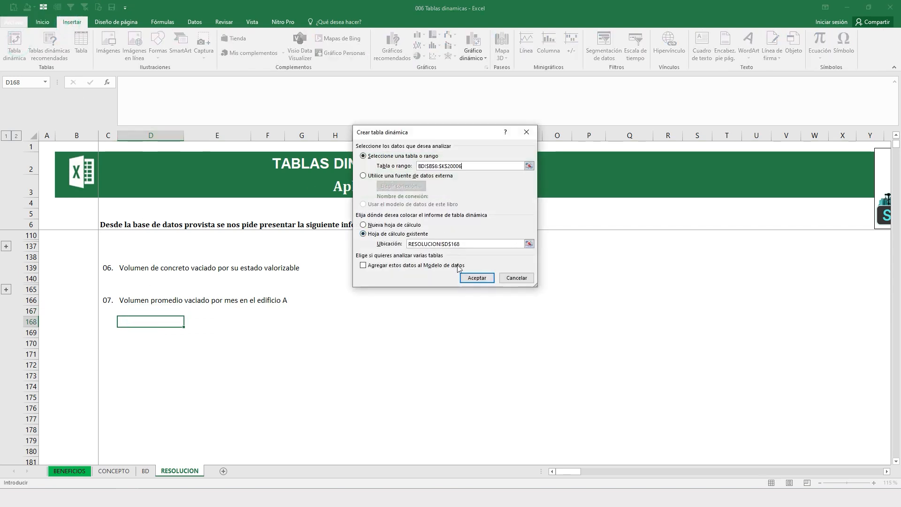
left_click(477, 278)
left_click(204, 357)
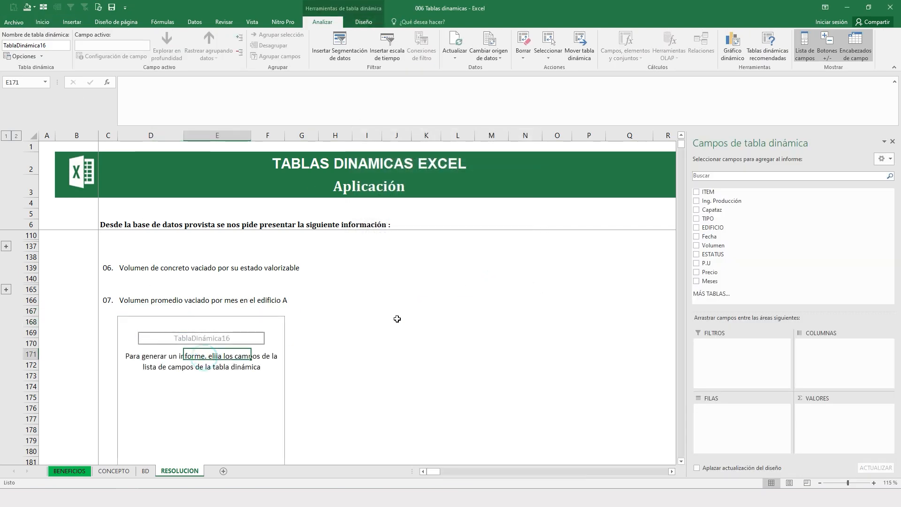
- Lay out the item 07 pivot table with Volumen as the values, Fecha as columns and EDIFICIO as rows
left_click_drag(712, 245, 818, 406)
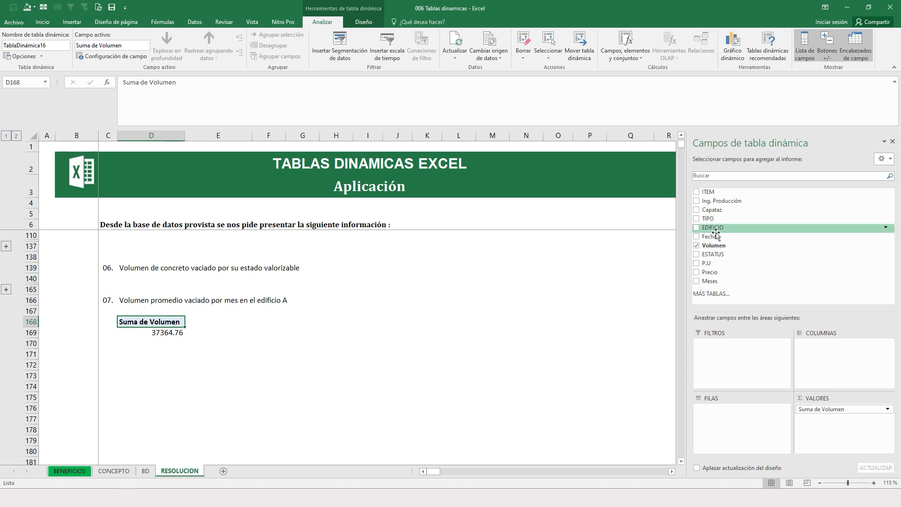
left_click_drag(709, 236, 849, 389)
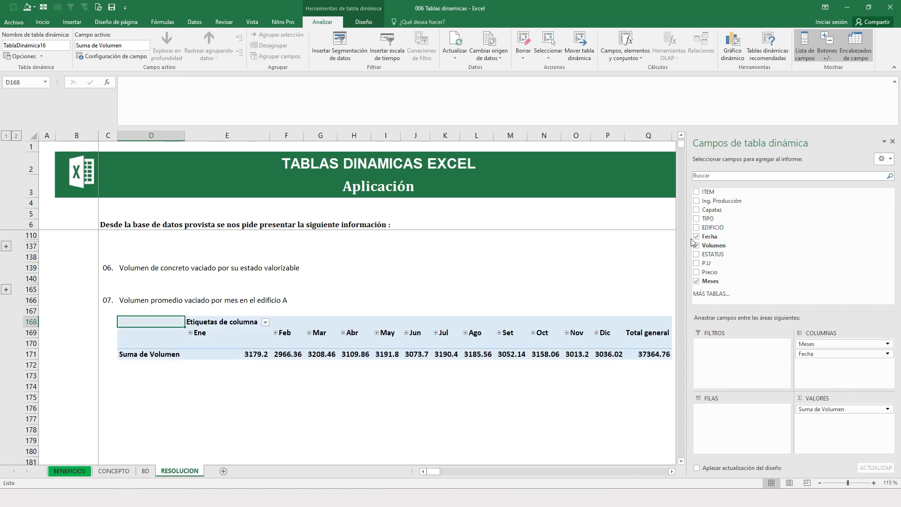
left_click_drag(710, 227, 726, 415)
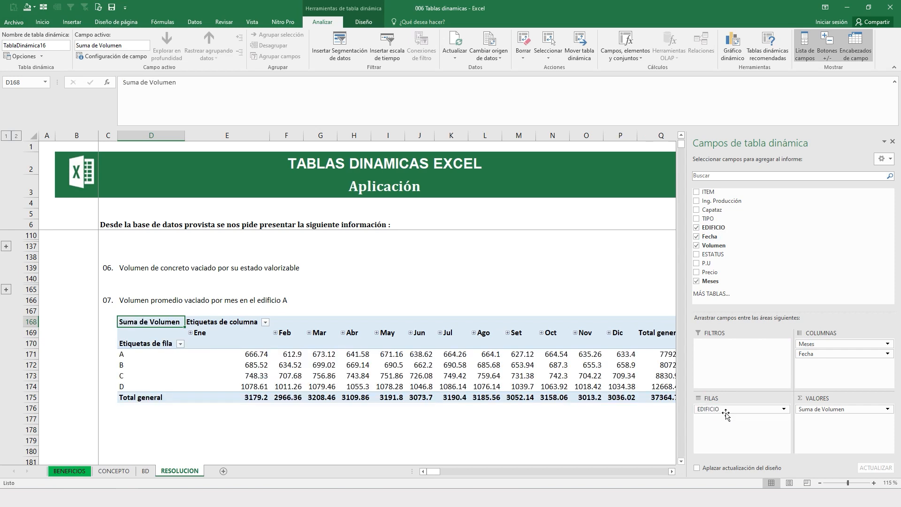
- Filter the item 07 pivot table's row labels to show only building A
left_click(180, 344)
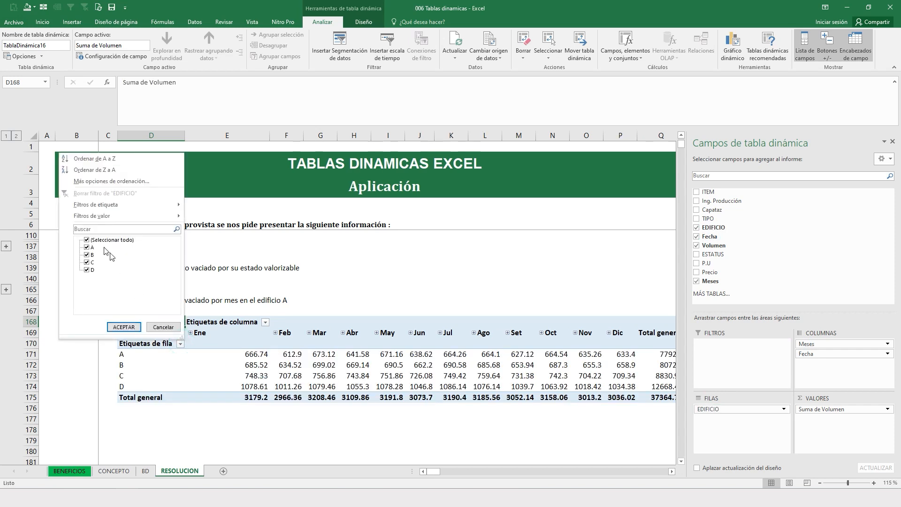
left_click(87, 240)
left_click(87, 248)
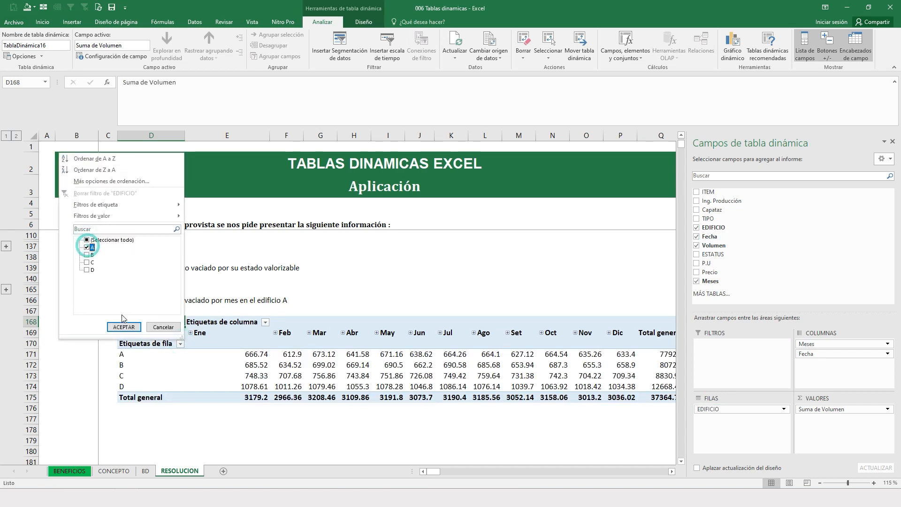
left_click(124, 327)
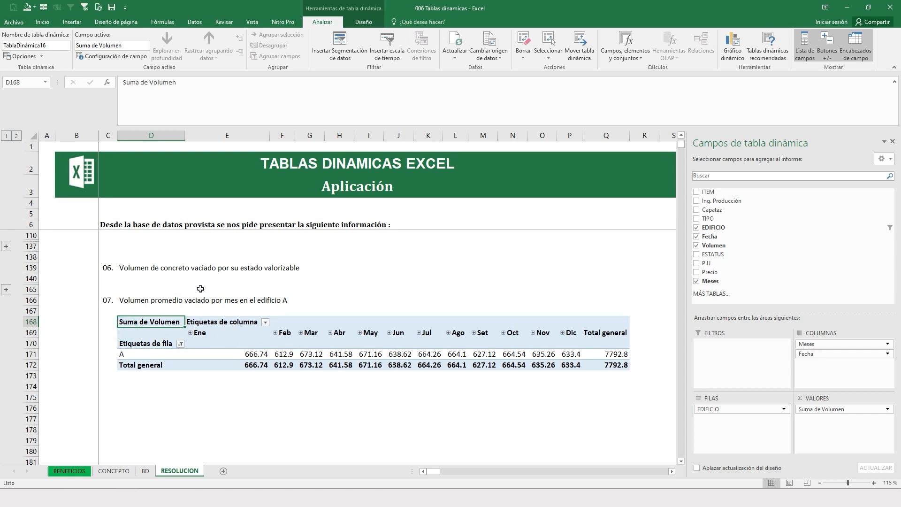
- Summarize the Volumen field of the item 07 pivot table by Promedio instead of Suma
left_click(834, 409)
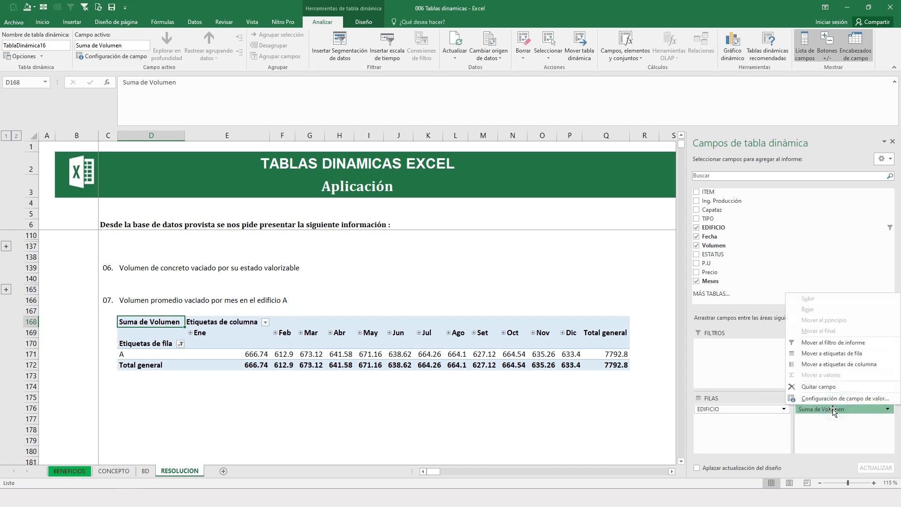
left_click(825, 398)
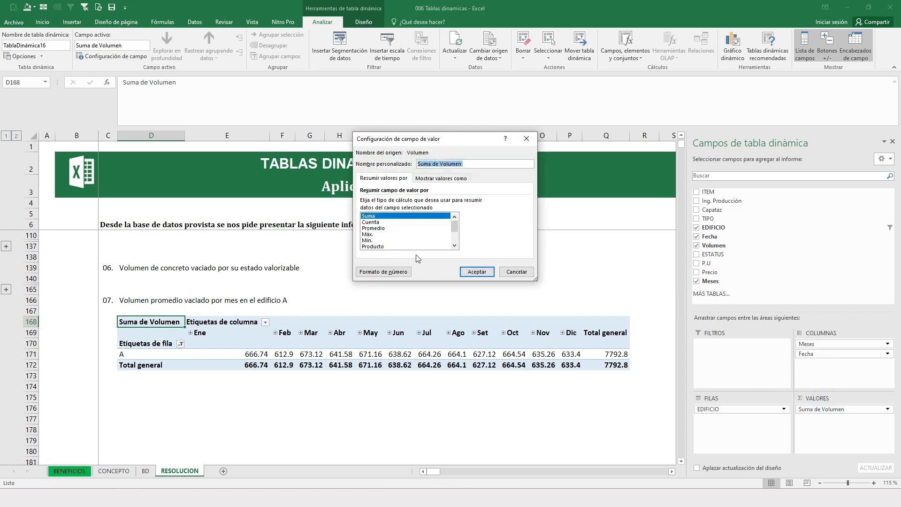
left_click(374, 229)
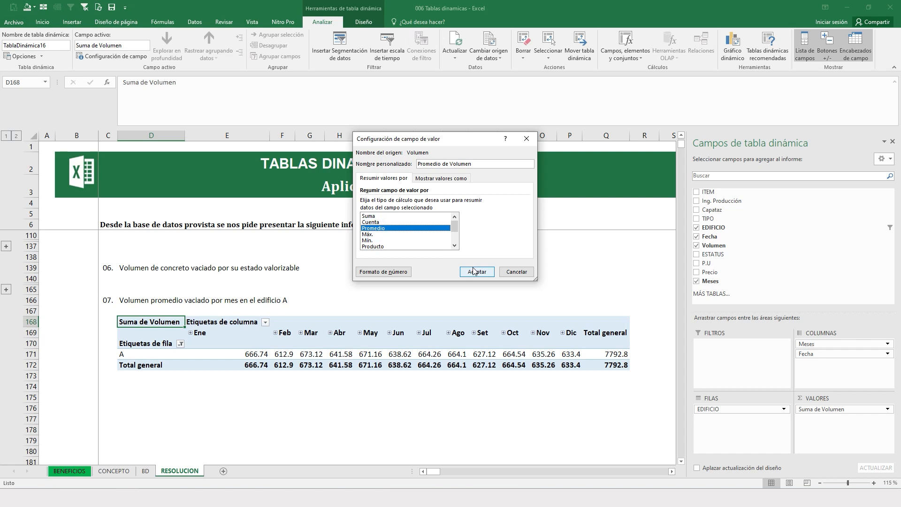
left_click(474, 271)
left_click(272, 385)
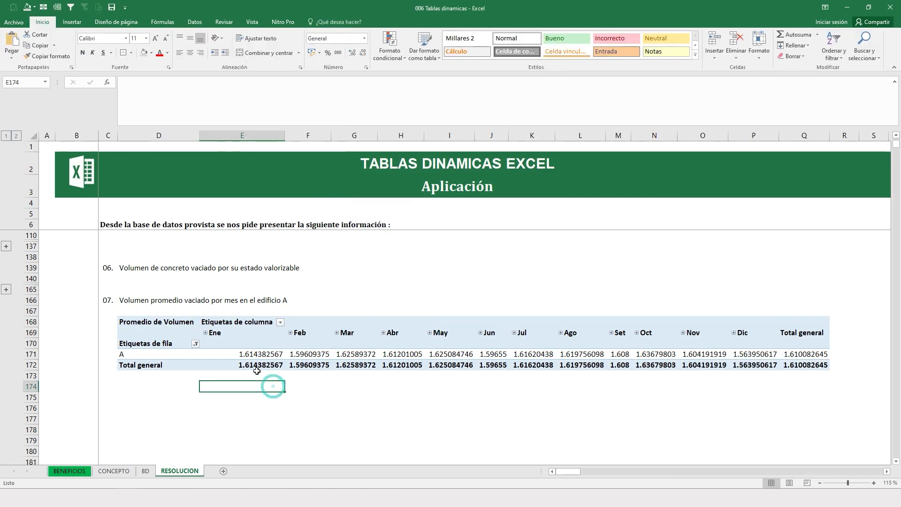
- Format the building A and grand total averages in the item 07 pivot table with two decimal places
left_click_drag(244, 353, 807, 368)
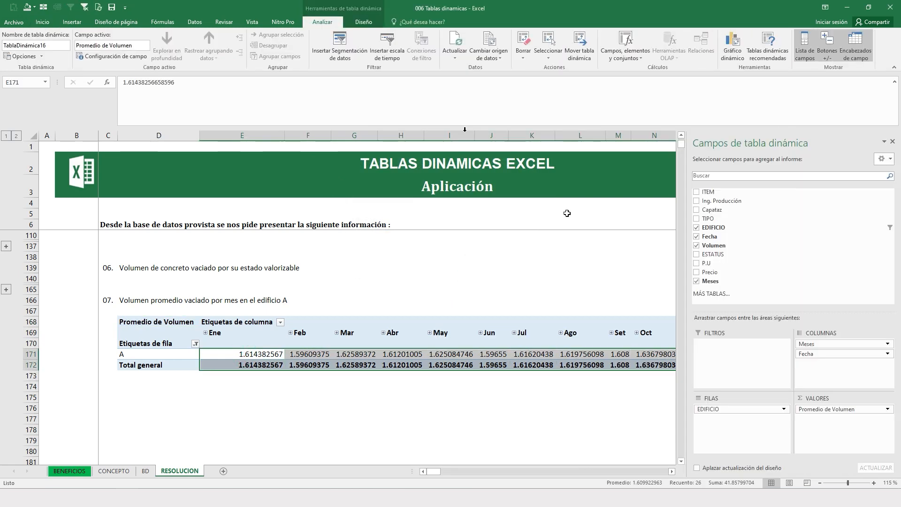
left_click(43, 22)
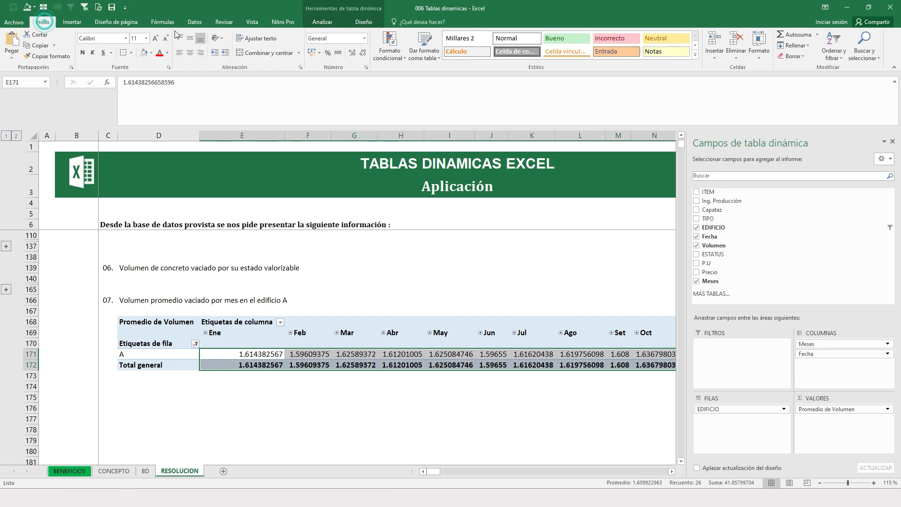
left_click(352, 53)
left_click(351, 53)
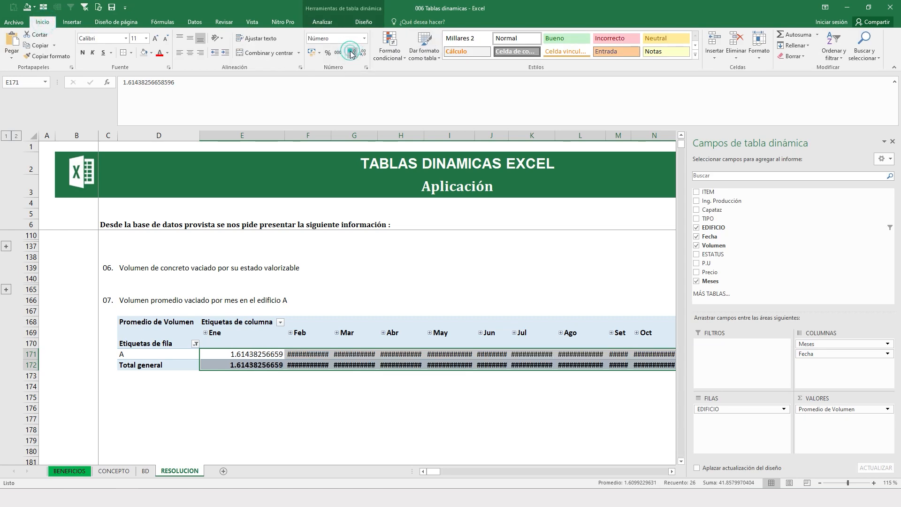
left_click(362, 53)
left_click(362, 54)
left_click(362, 54)
left_click(362, 54)
left_click(362, 53)
left_click(362, 54)
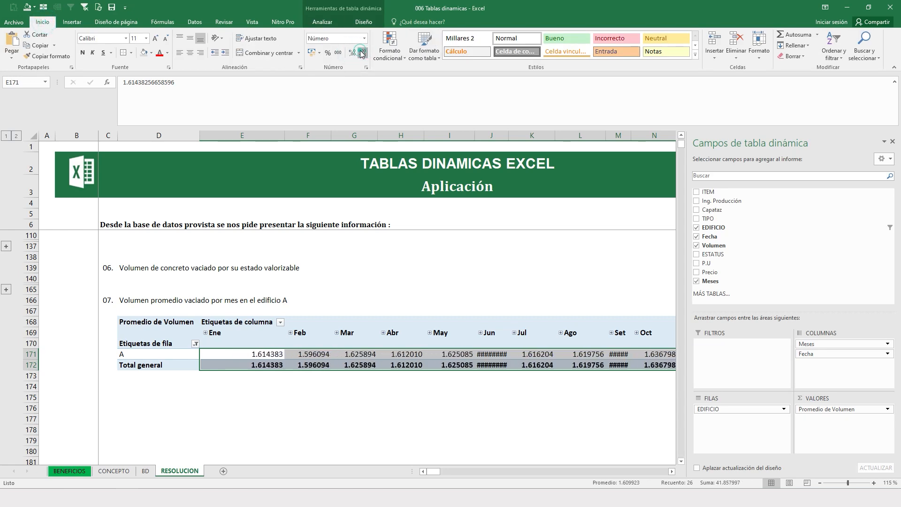
left_click(362, 54)
left_click(362, 53)
left_click(362, 54)
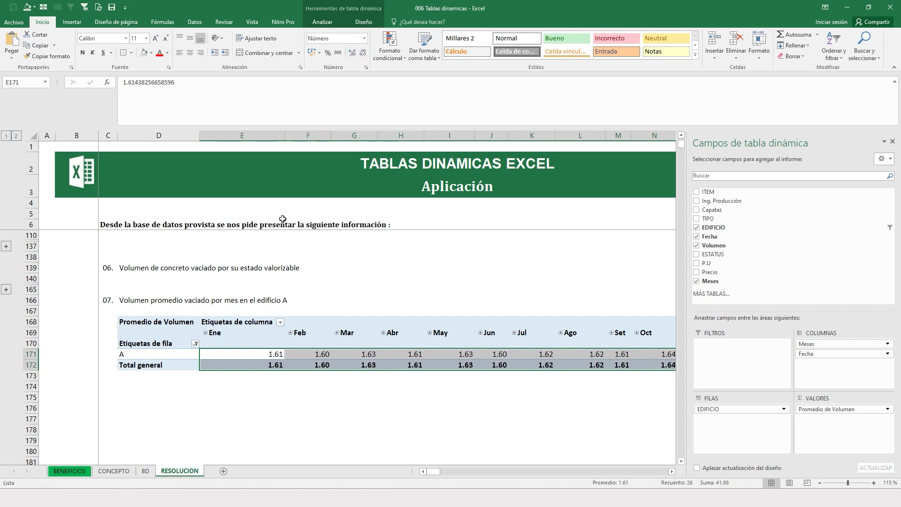
left_click_drag(254, 391, 254, 395)
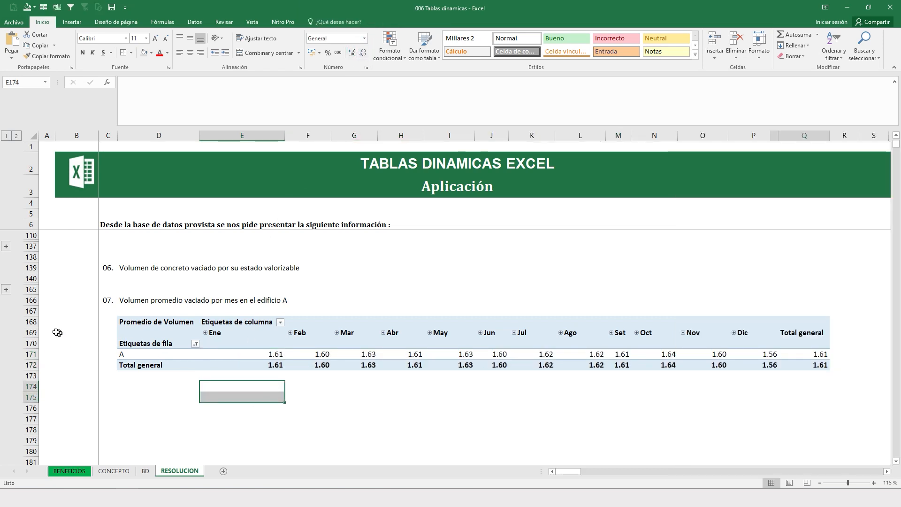
- Hide rows 168 to 194 holding the item 07 pivot table
left_click(35, 321)
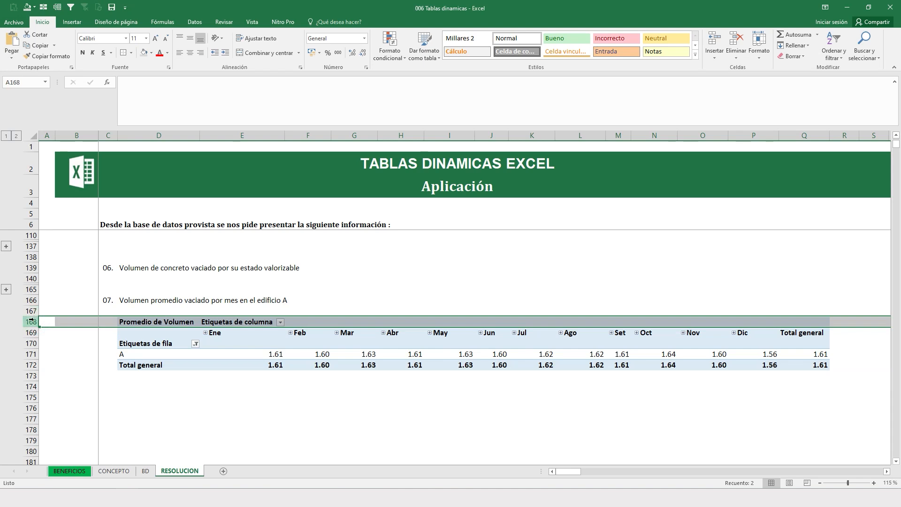
left_click_drag(30, 321, 60, 352)
right_click(30, 310)
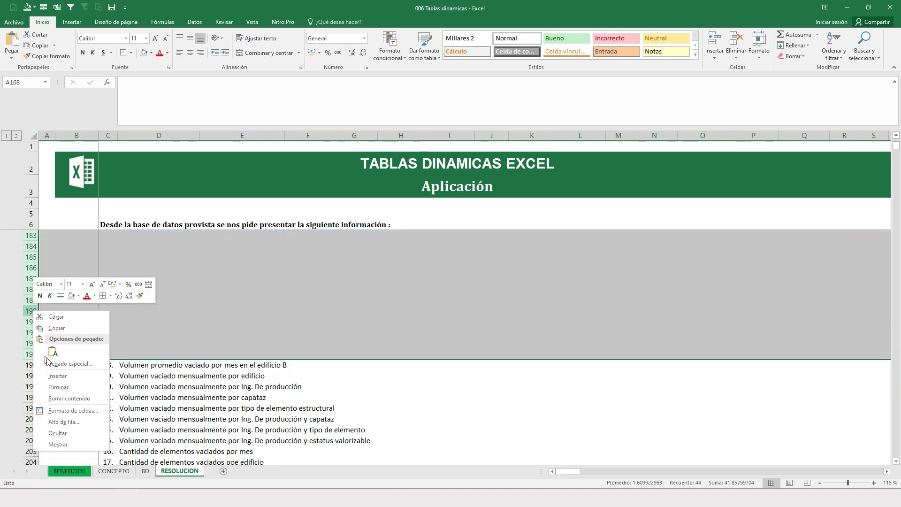
left_click(63, 433)
scroll(189, 282, "up", 2)
left_click(190, 279)
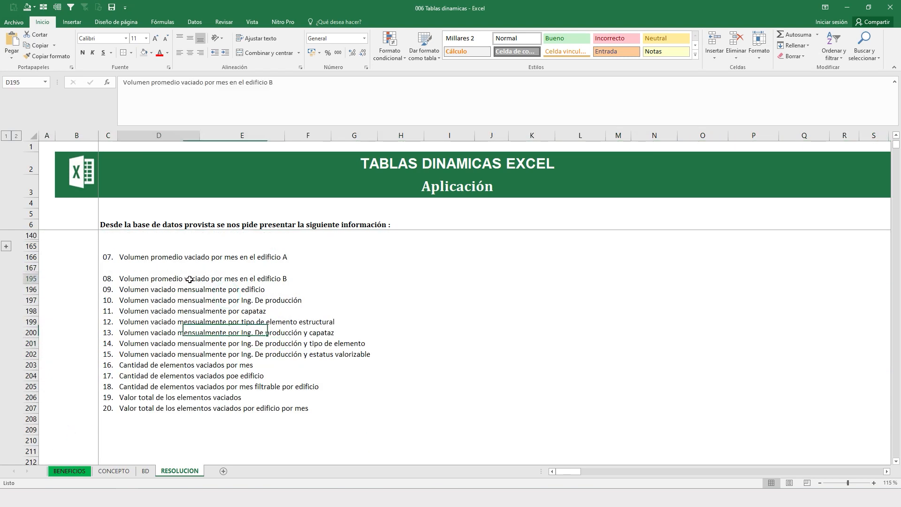
- Insert 28 blank rows between items 08 and 09 of the RESOLUCION list, in two batches of 14
left_click_drag(31, 289, 46, 429)
right_click(43, 332)
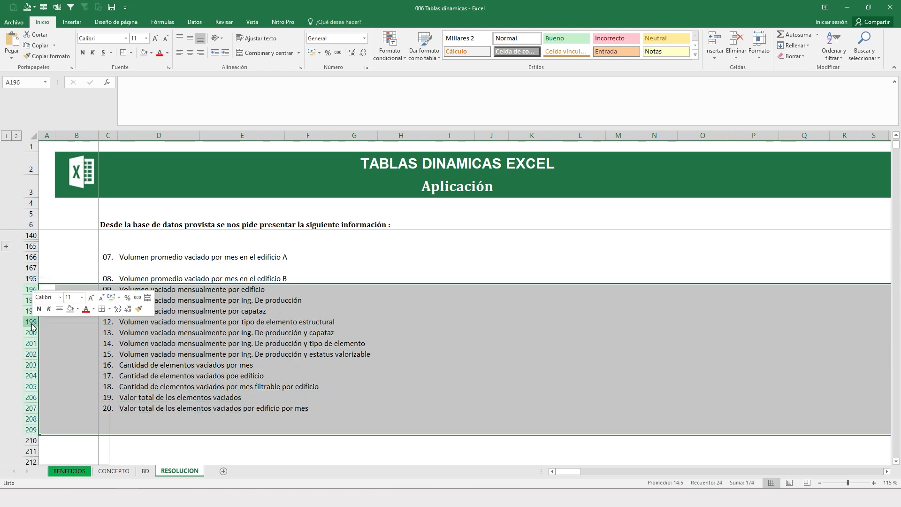
left_click(61, 388)
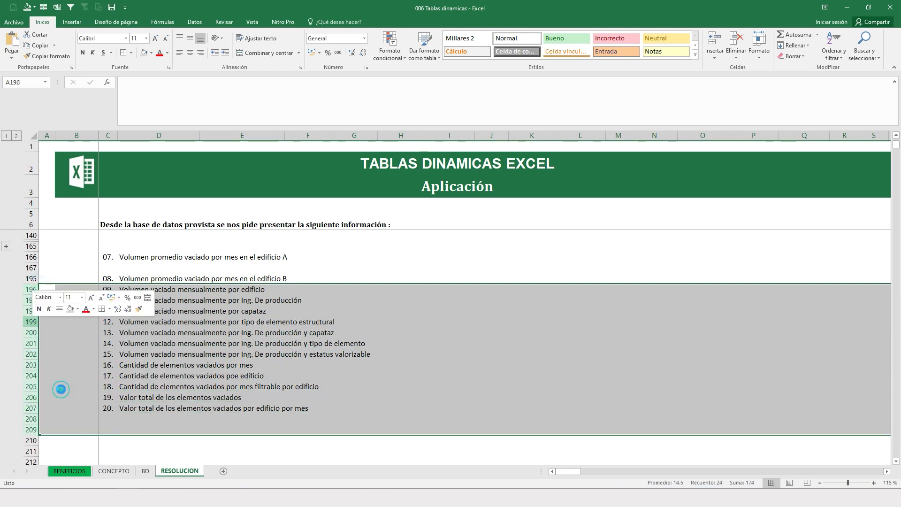
right_click(30, 314)
left_click(50, 374)
- Create an empty pivot table at RESOLUCION cell D197 from the range BD!$B$6:$K$20006 for item 08
left_click(125, 299)
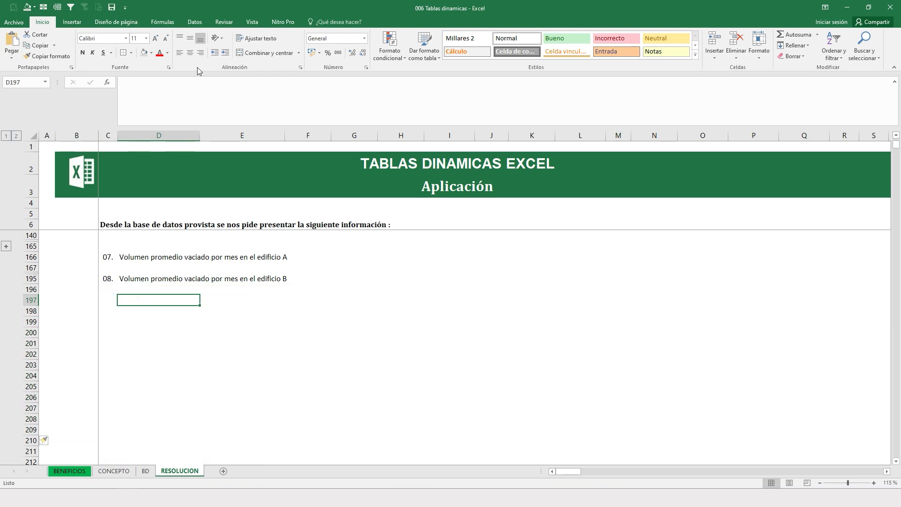
left_click(72, 22)
left_click(15, 46)
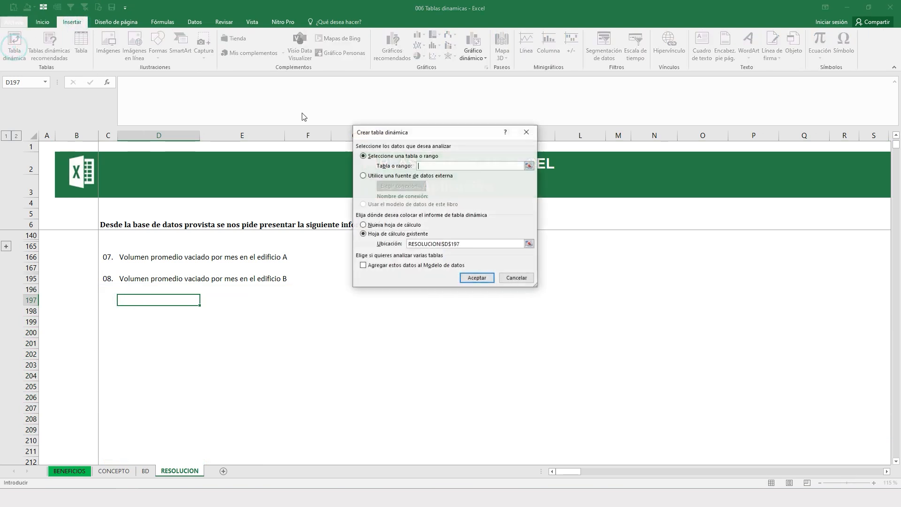
key("ctrl+v")
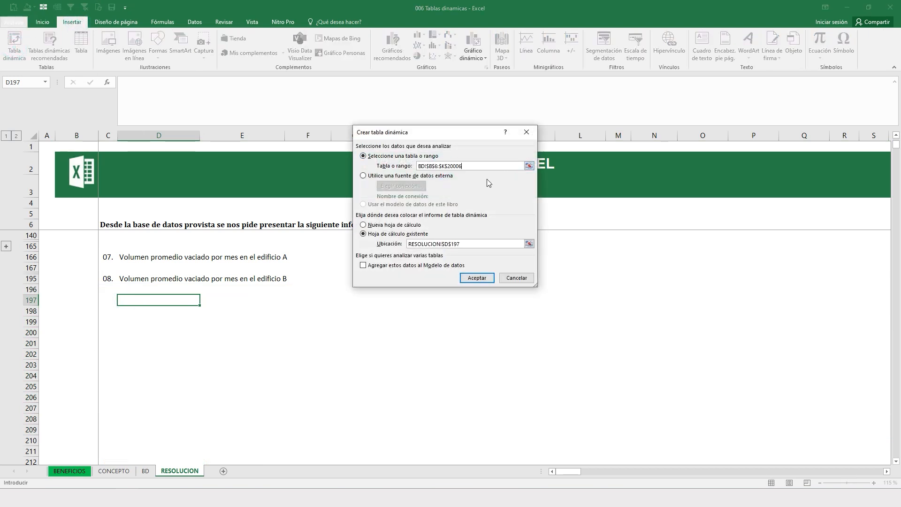
left_click(477, 278)
left_click(223, 342)
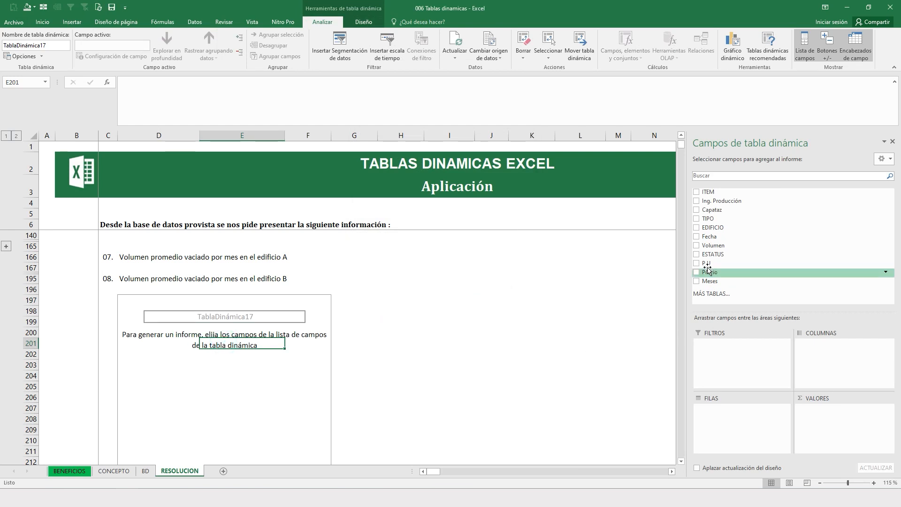
- Lay out the item 08 pivot table with Volumen as the values, Fecha as columns and EDIFICIO as rows
left_click_drag(714, 245, 819, 418)
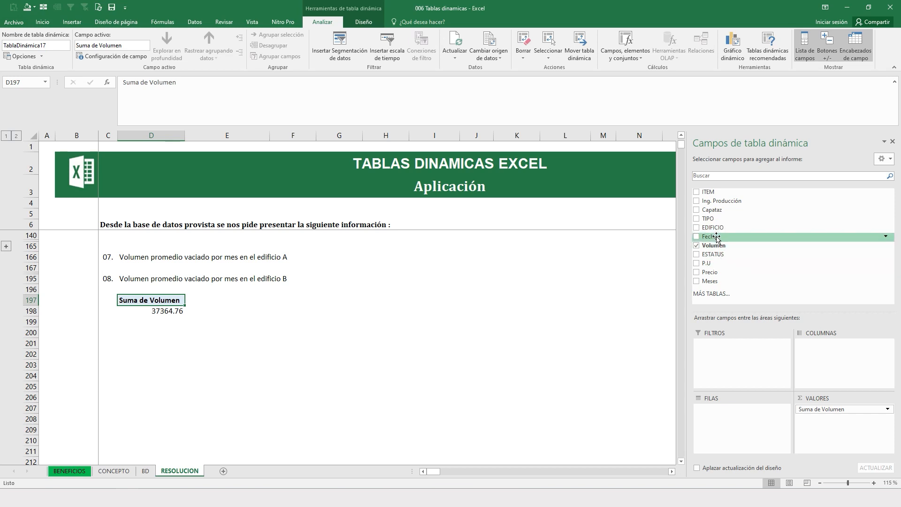
left_click_drag(717, 237, 818, 357)
left_click_drag(713, 227, 722, 423)
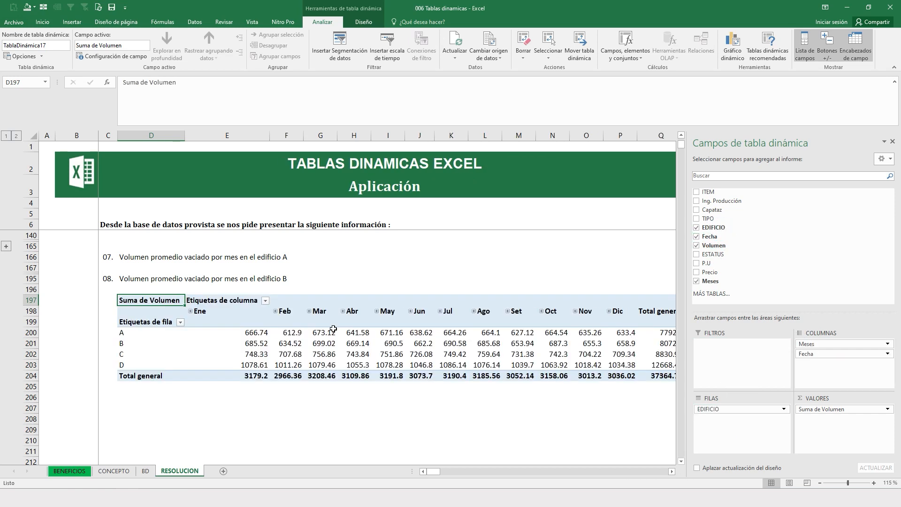
- Filter the item 08 pivot table's row labels to show only building B
left_click(180, 322)
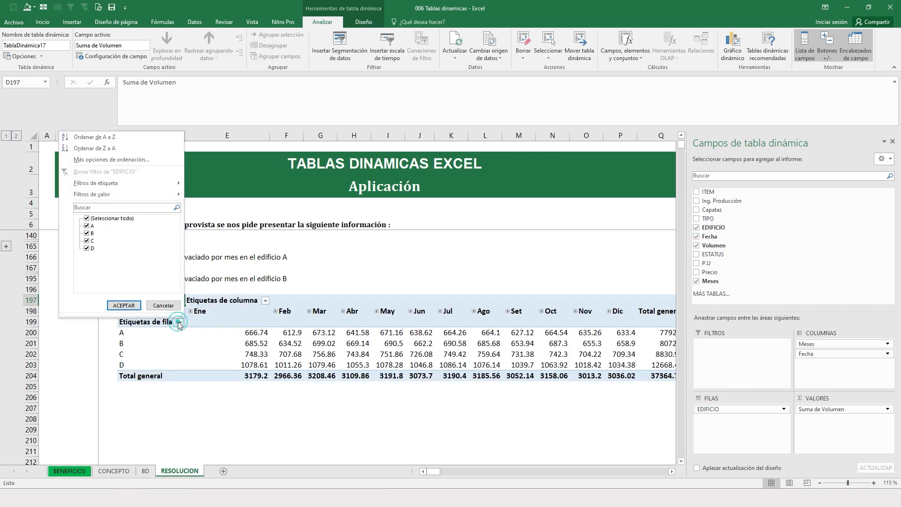
left_click(86, 218)
left_click(86, 234)
left_click(126, 305)
left_click(505, 345)
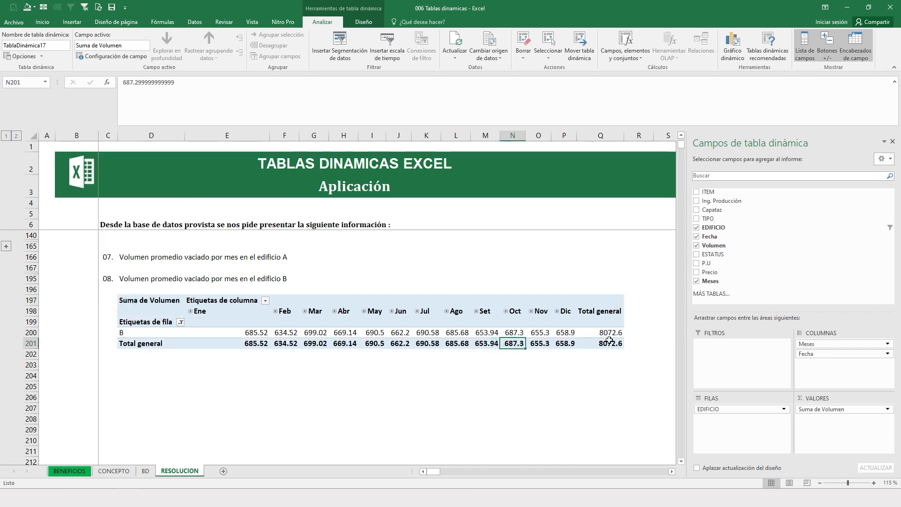
- Change the Volumen summary of the item 08 pivot table to Promedio
left_click(609, 341)
left_click_drag(609, 340, 226, 313)
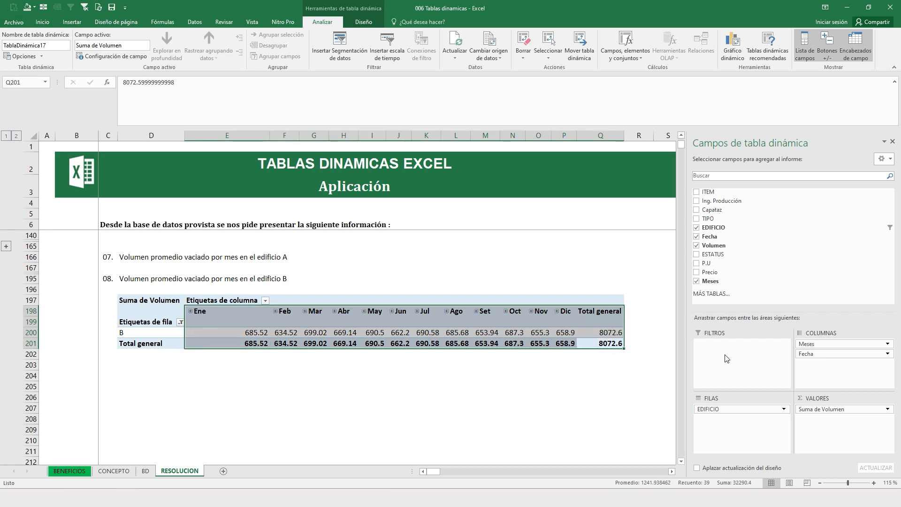
left_click(859, 409)
left_click(819, 399)
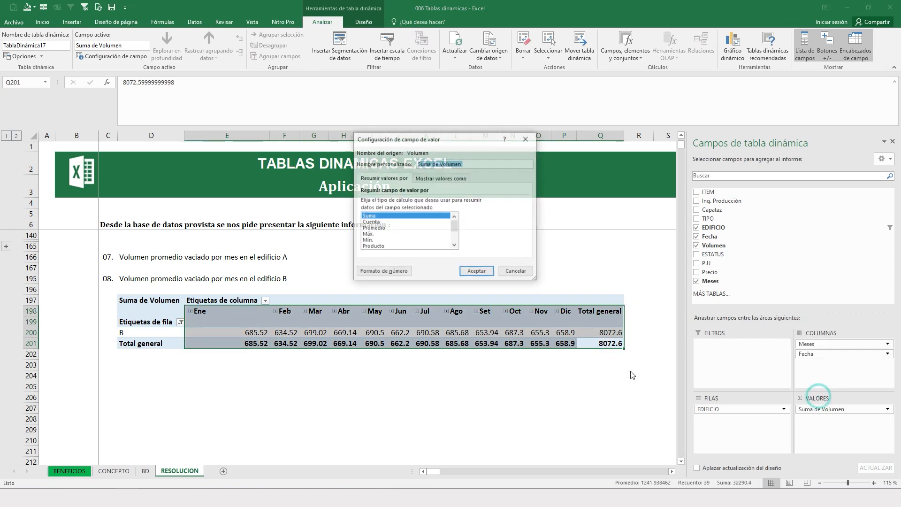
left_click(378, 228)
left_click(476, 272)
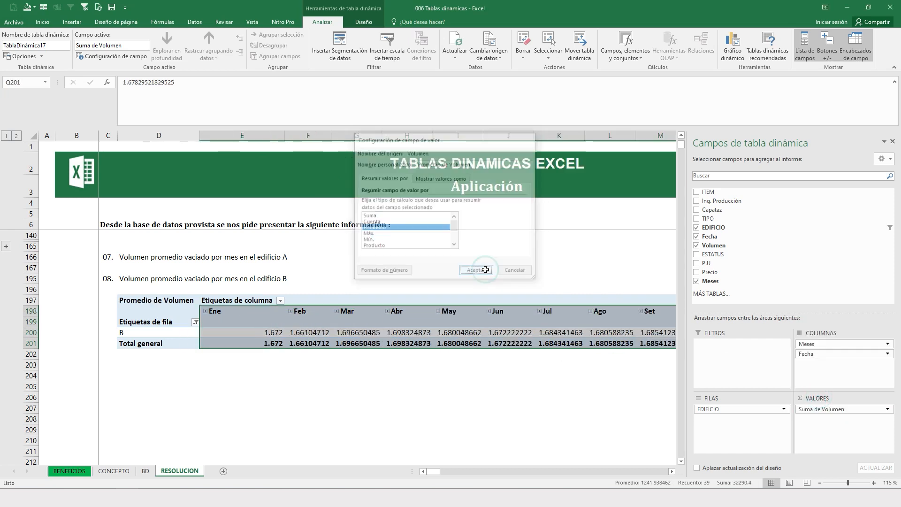
- Group rows 197 to 222 holding the item 08 pivot table and collapse the row outline to its first level
left_click(239, 355)
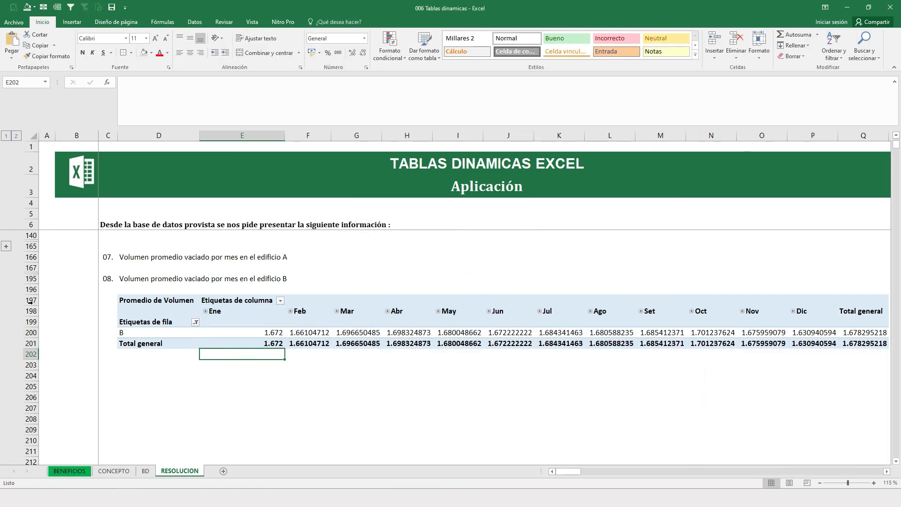
left_click_drag(30, 301, 49, 408)
right_click(33, 324)
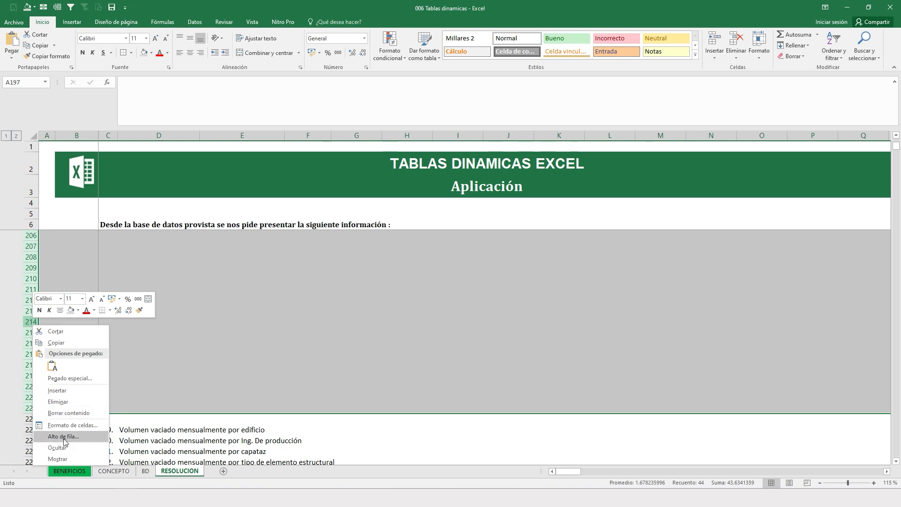
left_click(57, 7)
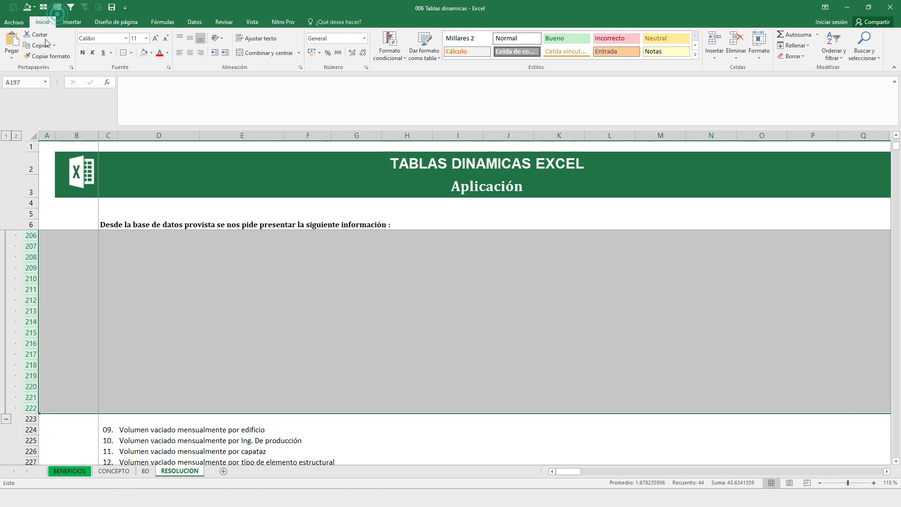
left_click(6, 136)
left_click(157, 330)
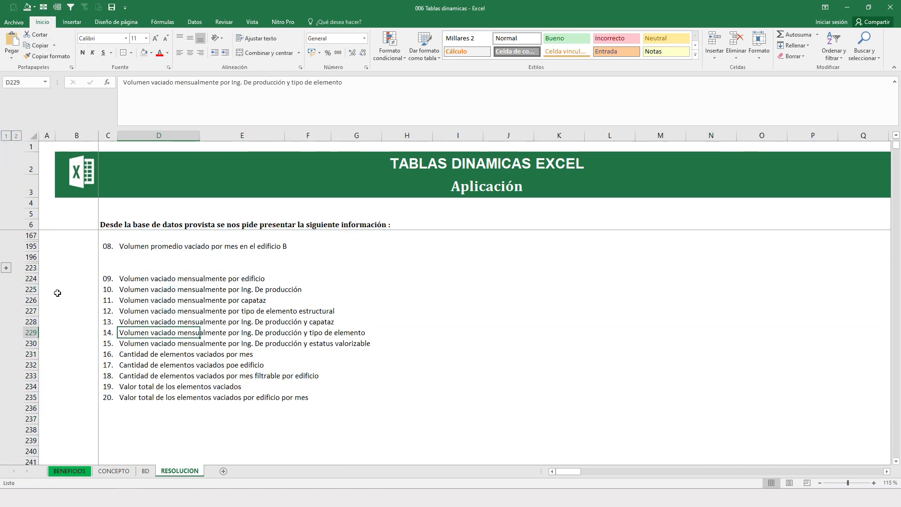
- Insert 26 blank rows between the item 09 and item 10 headings on the RESOLUCION sheet
left_click_drag(34, 285, 30, 458)
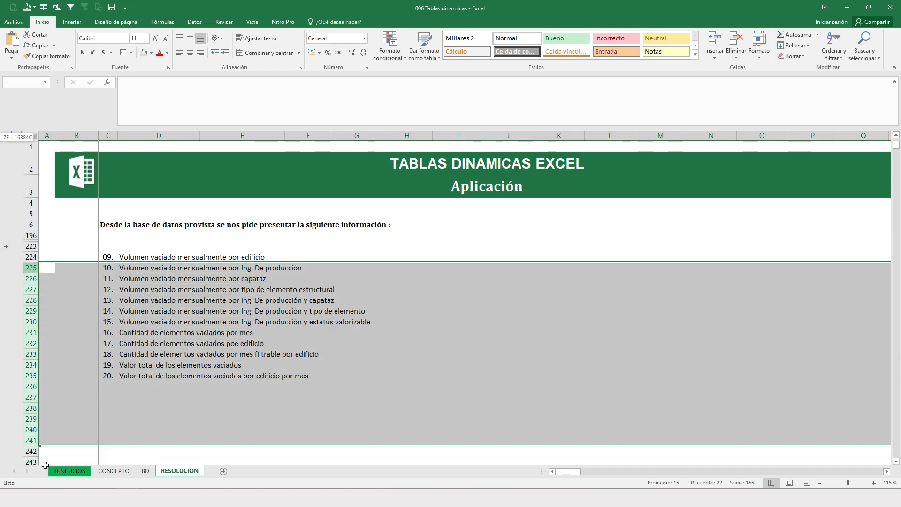
right_click(26, 321)
left_click(66, 387)
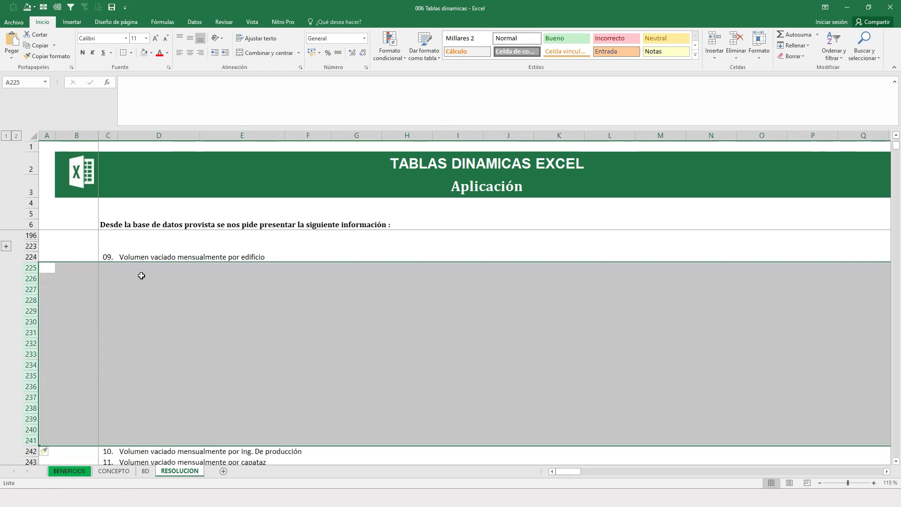
left_click(139, 272)
left_click_drag(30, 279, 30, 378)
right_click(28, 310)
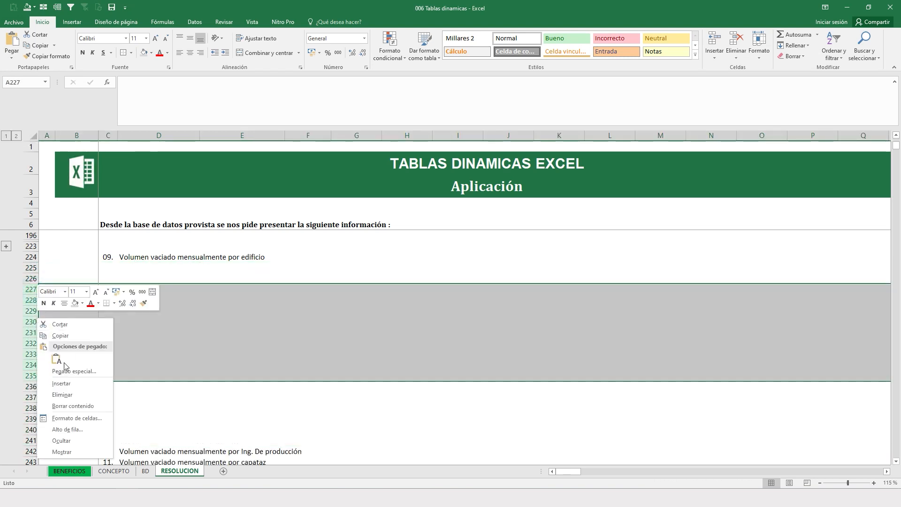
left_click(66, 380)
- Create an empty pivot table at RESOLUCION cell D226 from the BD data range for item 09
left_click(123, 279)
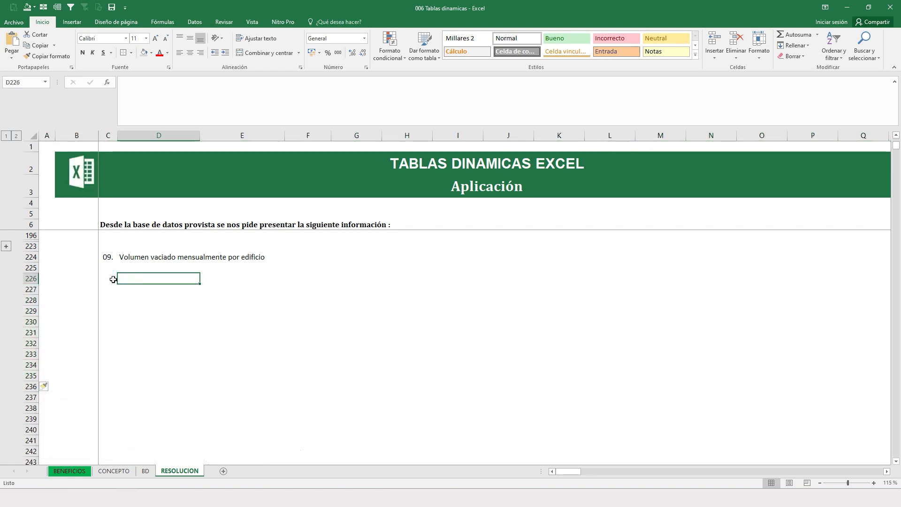
left_click(72, 22)
left_click(14, 44)
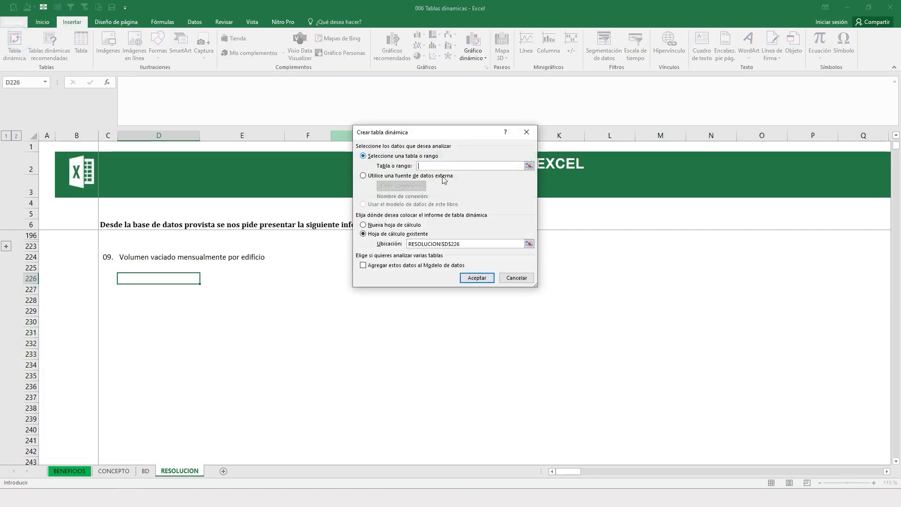
left_click(475, 277)
- Lay out the item 09 pivot table with Volumen as the values, EDIFICIO as rows and Fecha as columns
left_click(250, 330)
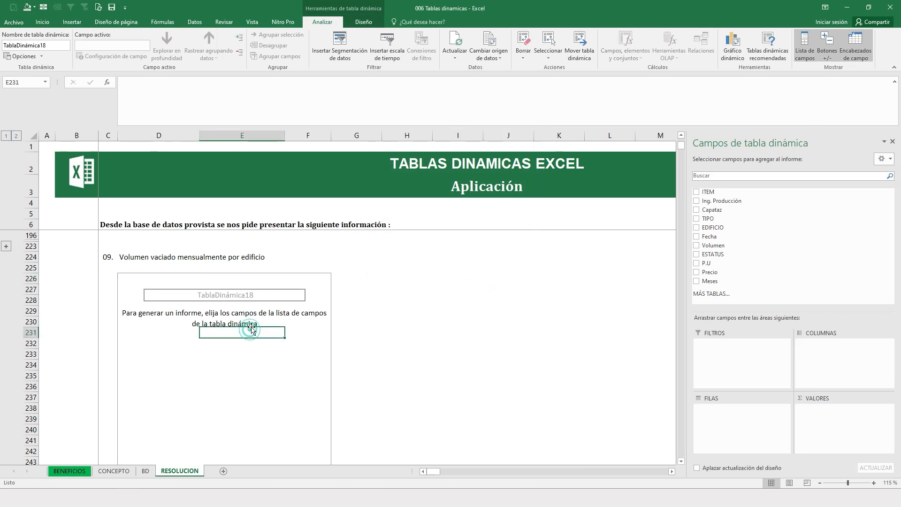
left_click_drag(713, 245, 833, 417)
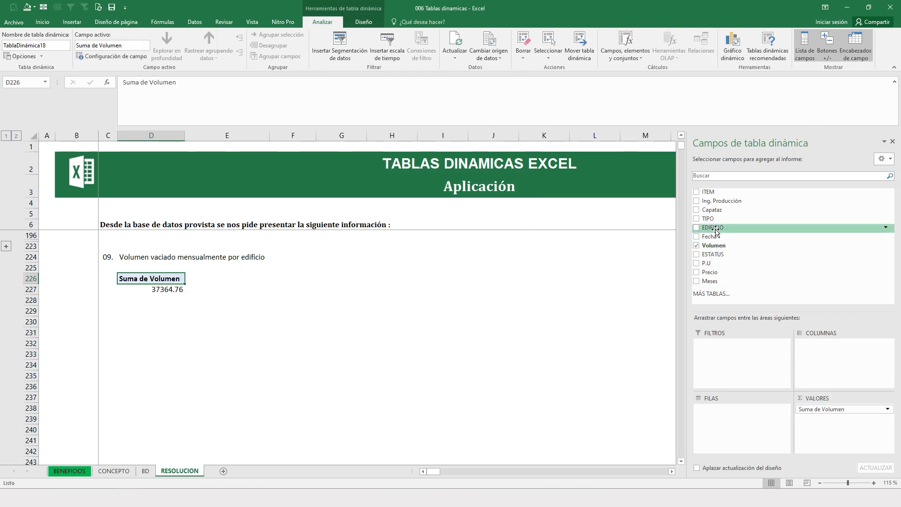
left_click_drag(715, 230, 741, 417)
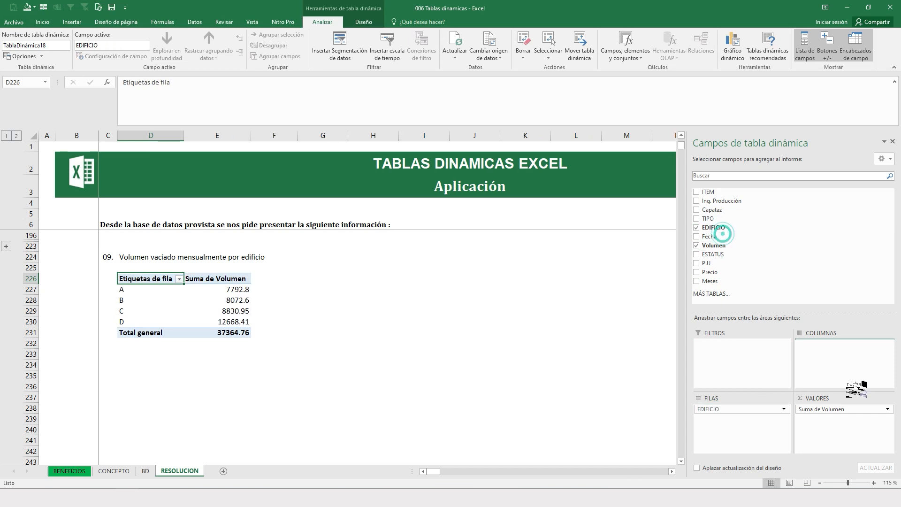
left_click_drag(862, 384, 844, 363)
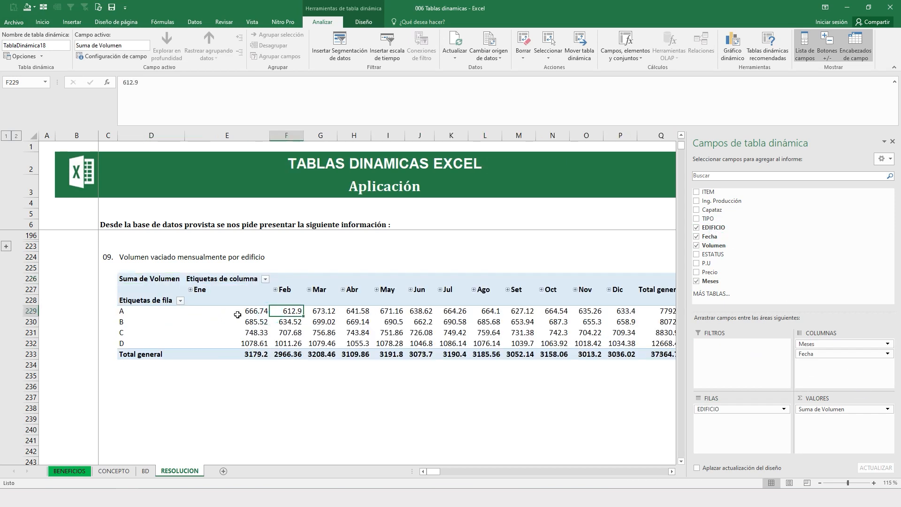
left_click_drag(237, 313, 565, 334)
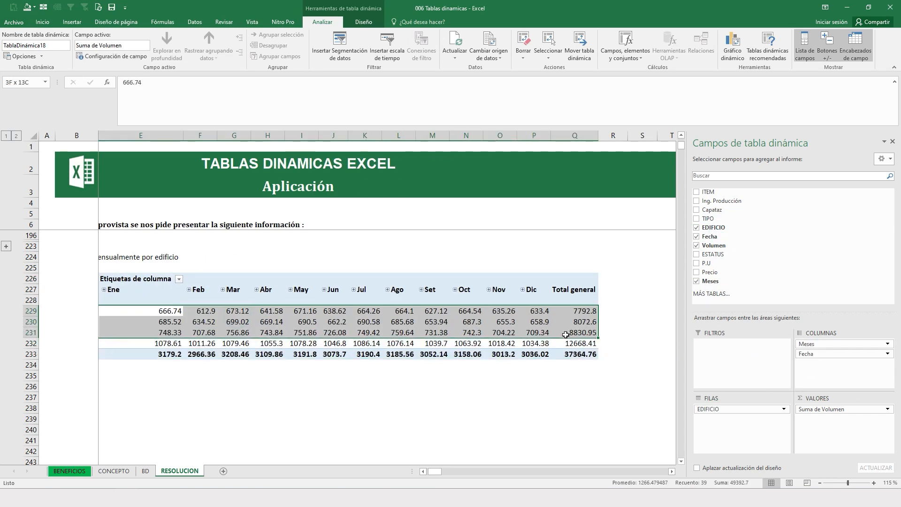
- Group rows 226 to 249 holding the item 09 pivot table and collapse the row outline to its first level
left_click(421, 469)
left_click_drag(35, 279, 37, 334)
right_click(36, 291)
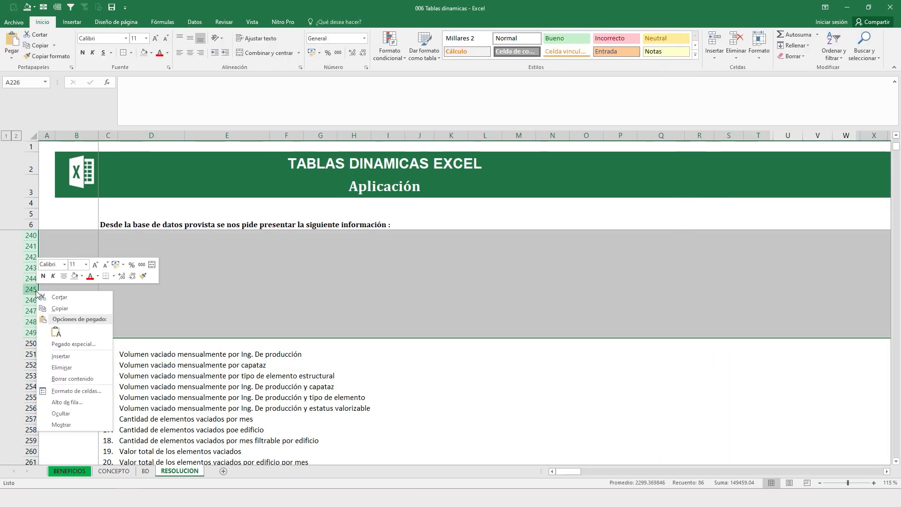
left_click(43, 6)
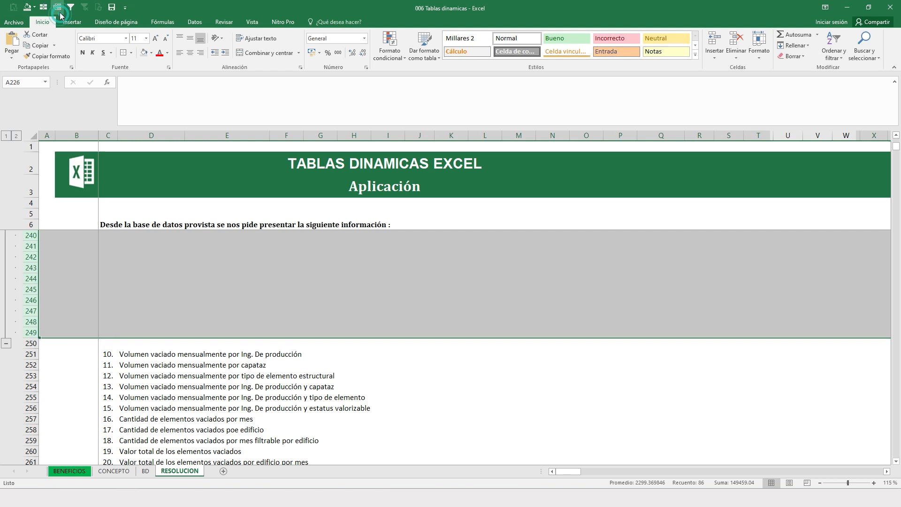
left_click(9, 135)
left_click(153, 302)
- Insert 25 blank rows between the item 10 and item 11 headings
left_click_drag(33, 257, 32, 419)
right_click(33, 288)
left_click(71, 355)
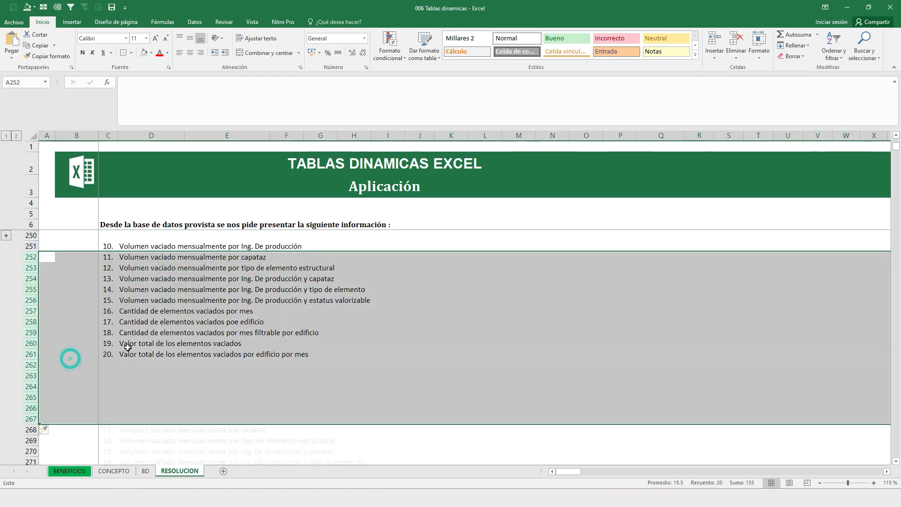
left_click(226, 281)
left_click_drag(23, 280, 29, 365)
right_click(36, 297)
left_click(60, 366)
- Create an empty pivot table at RESOLUCION cell D253 for item 10, using the copied BD data range as its source
left_click(135, 268)
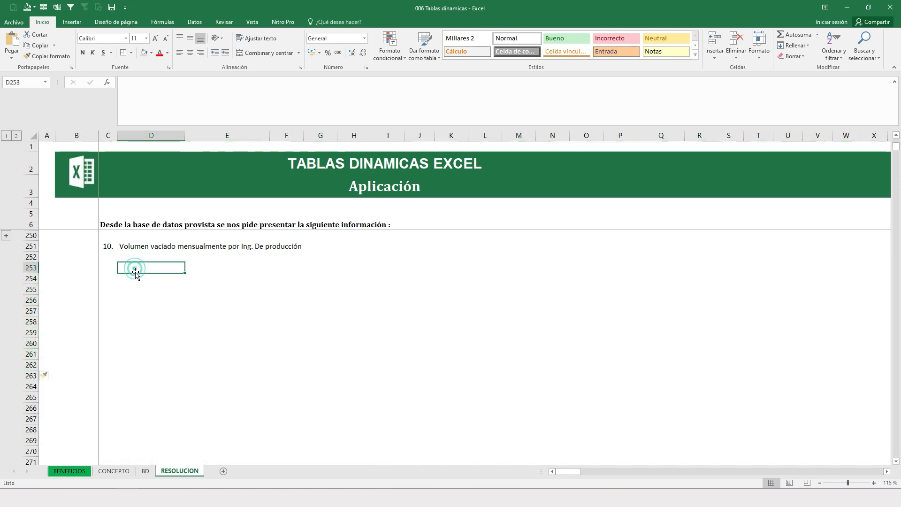
left_click(71, 22)
left_click(18, 46)
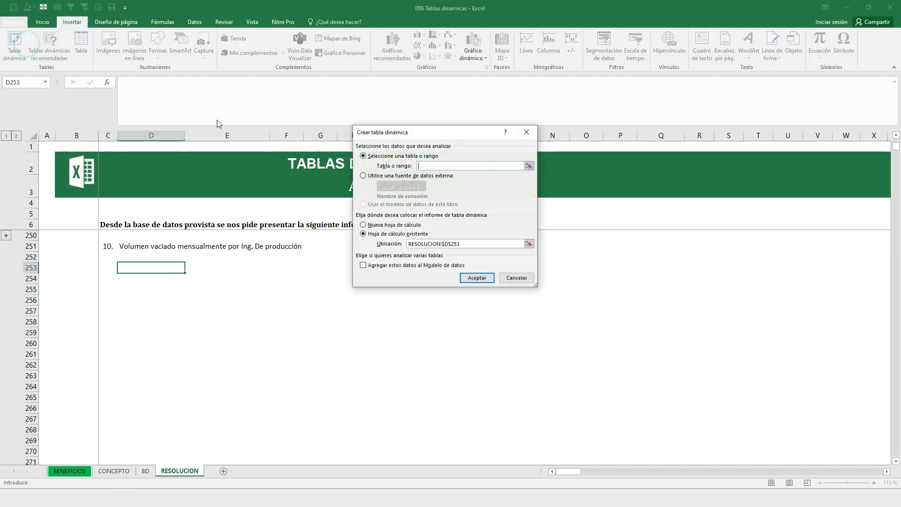
key("ctrl+v")
left_click(482, 278)
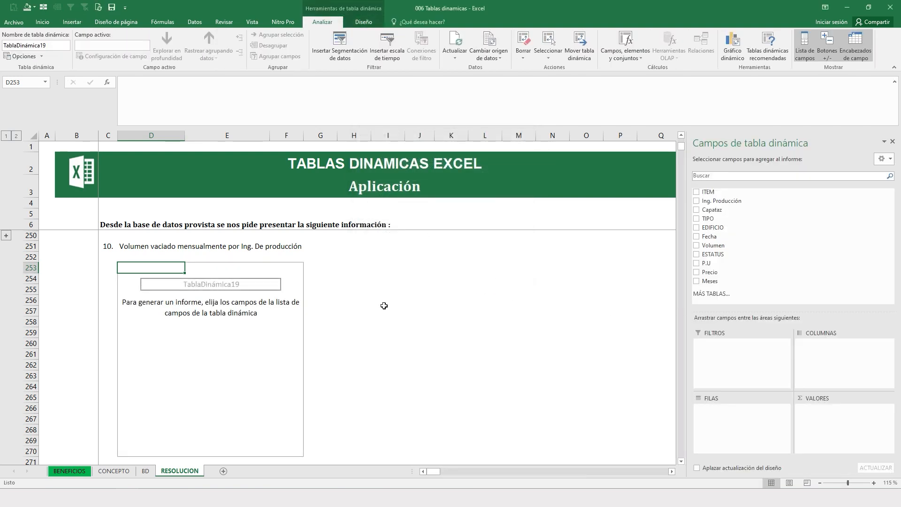
- Lay out the item 10 pivot table with Volumen as the values, Fecha as columns and Ing. Producción as rows
left_click(696, 245)
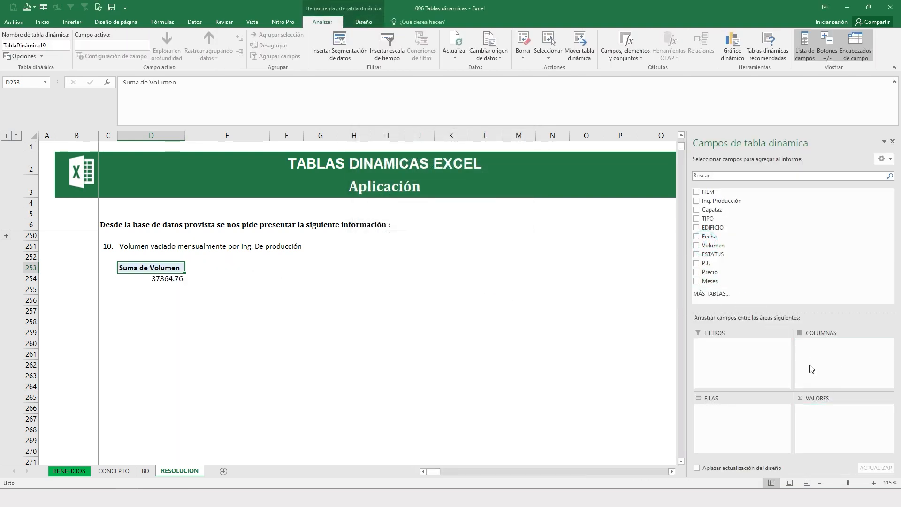
left_click_drag(703, 242, 845, 361)
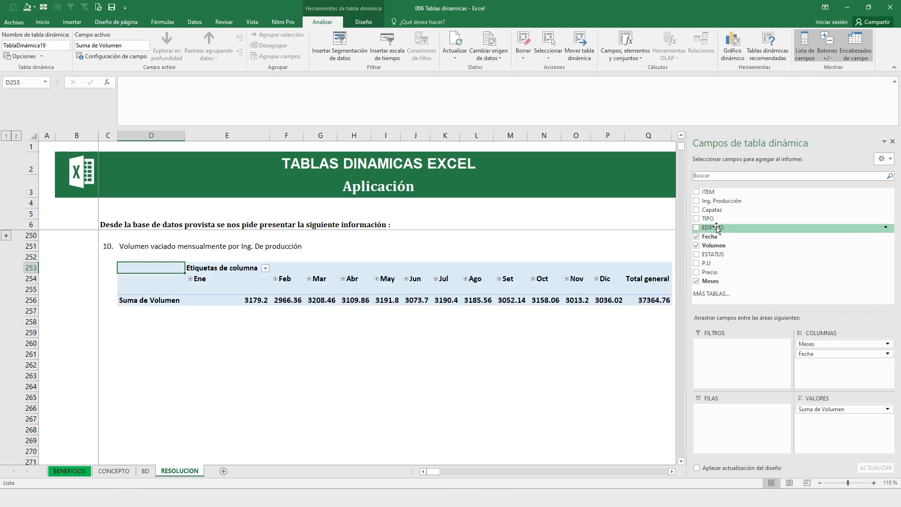
left_click_drag(718, 201, 721, 425)
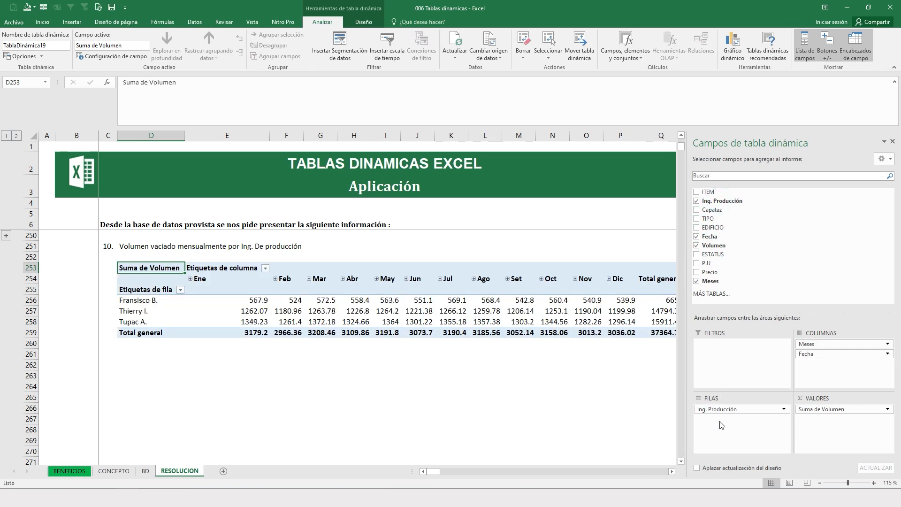
- Group rows 253 to 275 holding the item 10 pivot table and collapse the row outline to its first level
left_click(236, 338)
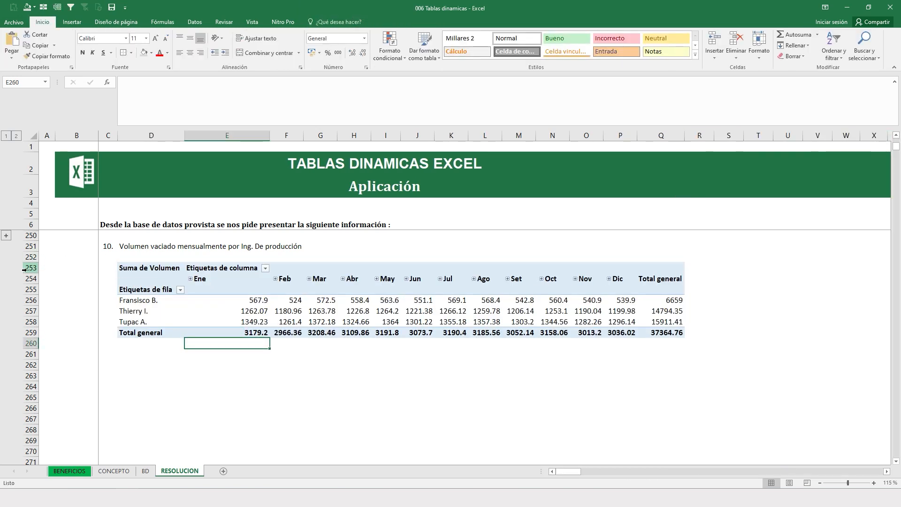
left_click_drag(24, 269, 30, 347)
right_click(29, 284)
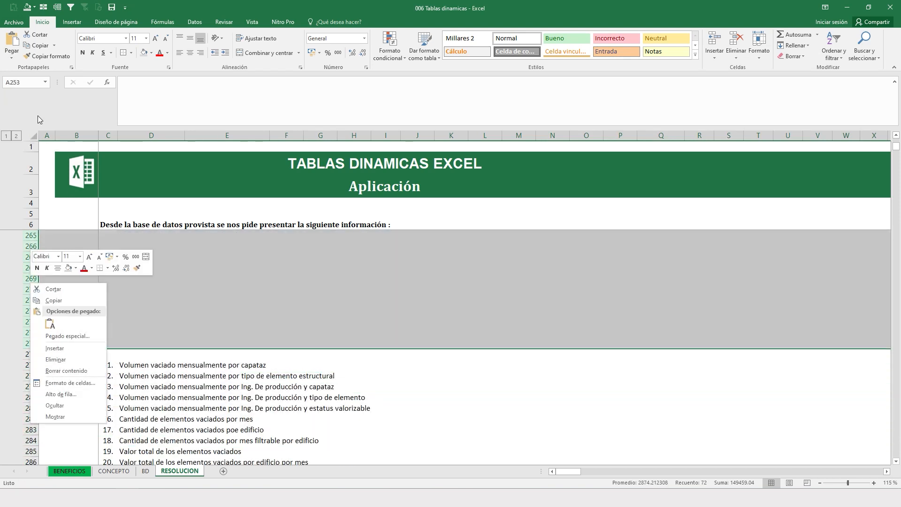
left_click(54, 8)
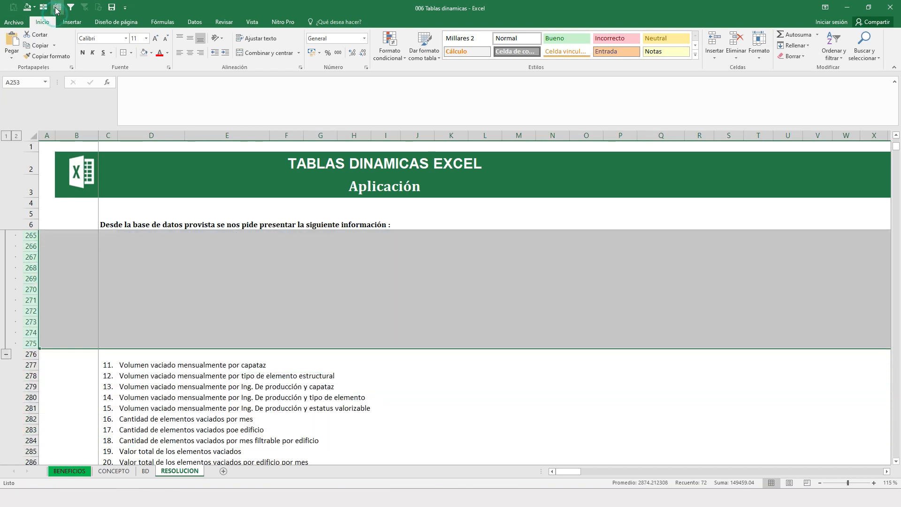
left_click(7, 136)
left_click(235, 291)
- Insert 30 blank rows between the item 11 and item 12 headings
scroll(80, 319, "up", 2)
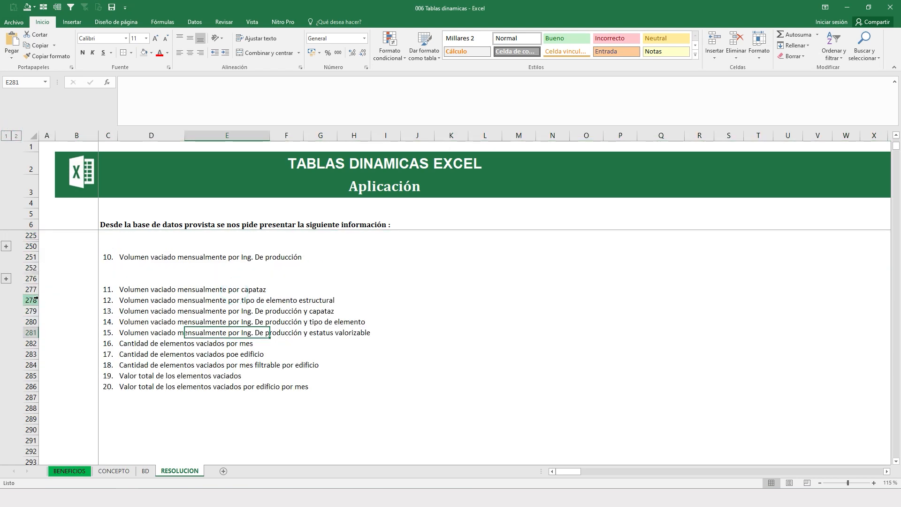
left_click_drag(36, 298, 31, 450)
right_click(29, 332)
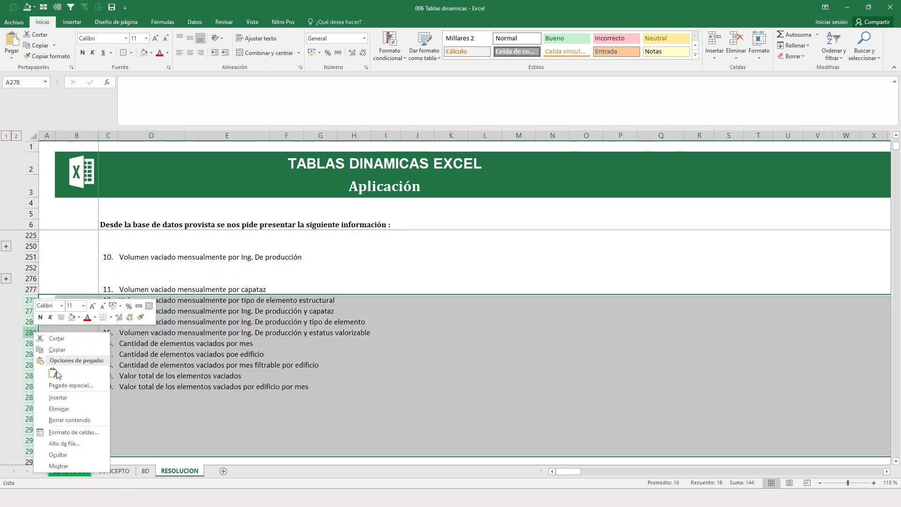
left_click(64, 398)
scroll(120, 325, "down", 2)
right_click(29, 279)
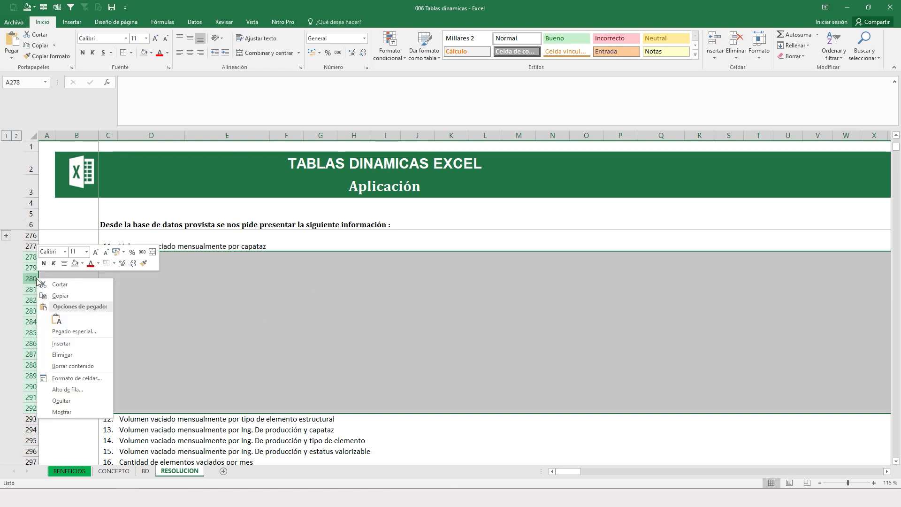
left_click(65, 343)
- Create an empty pivot table at RESOLUCION cell D279 from the BD data range for item 11
left_click(130, 265)
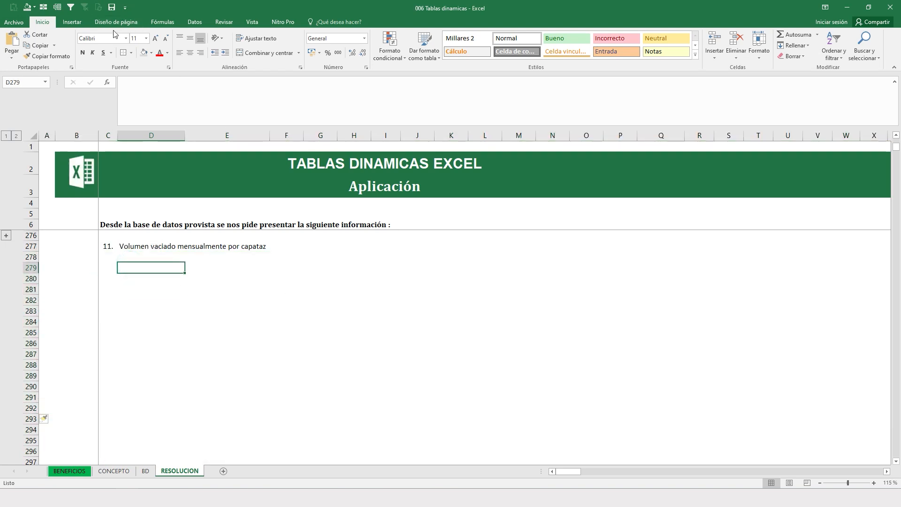
left_click(72, 22)
left_click(14, 45)
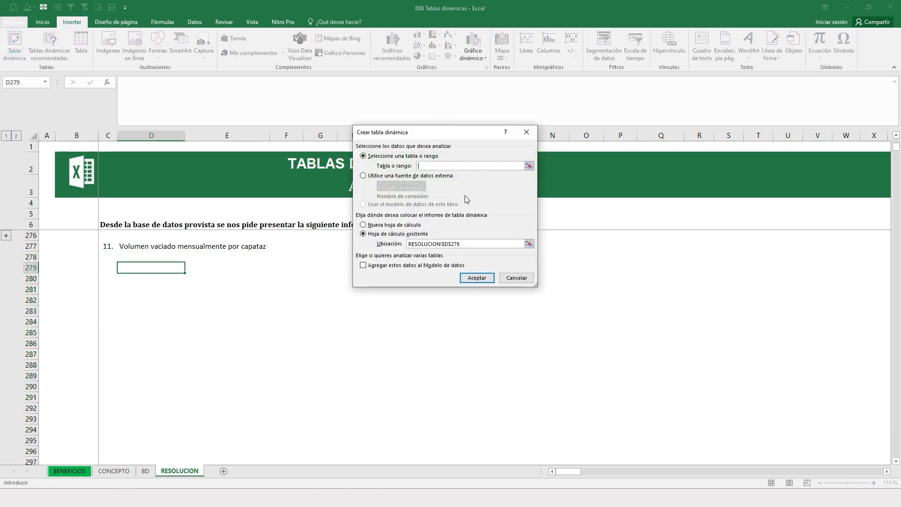
left_click(476, 278)
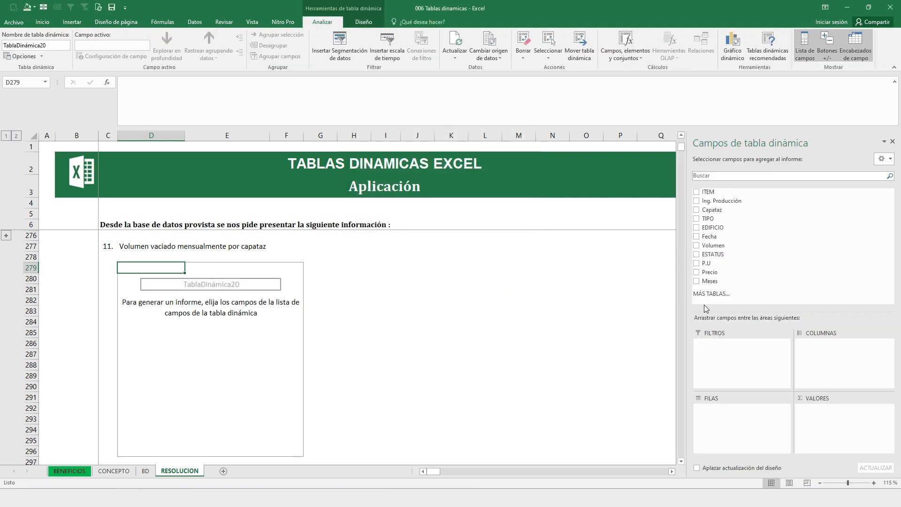
- Lay out the item 11 pivot table with Volumen as the values, Fecha as columns and Capataz as rows
left_click_drag(712, 245, 823, 410)
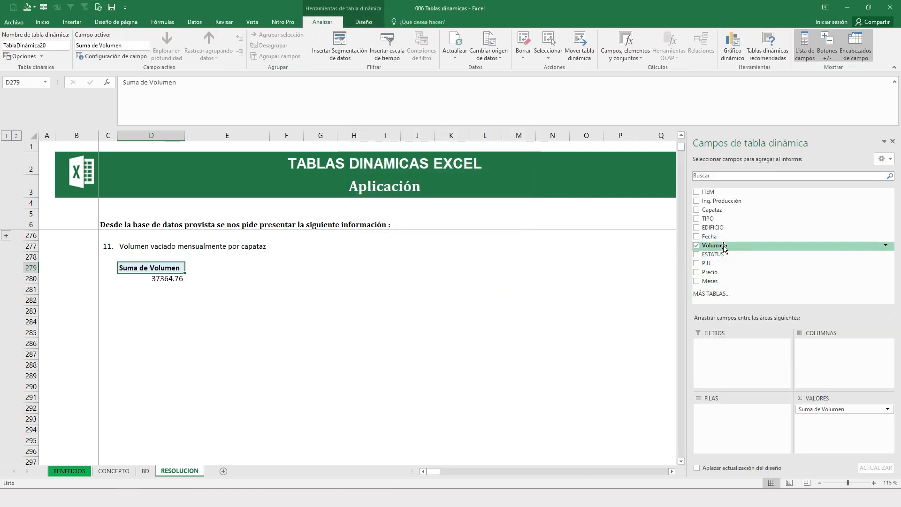
left_click_drag(715, 239, 821, 370)
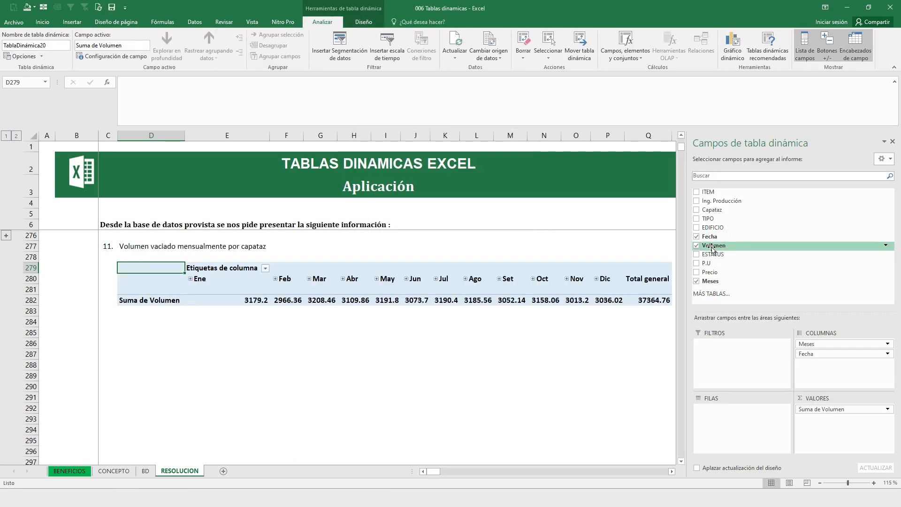
left_click_drag(717, 211, 739, 410)
- Group rows 279 to 305 holding the item 11 pivot table and collapse the row outline to its first level
left_click_drag(244, 311, 243, 322)
left_click_drag(36, 264, 80, 345)
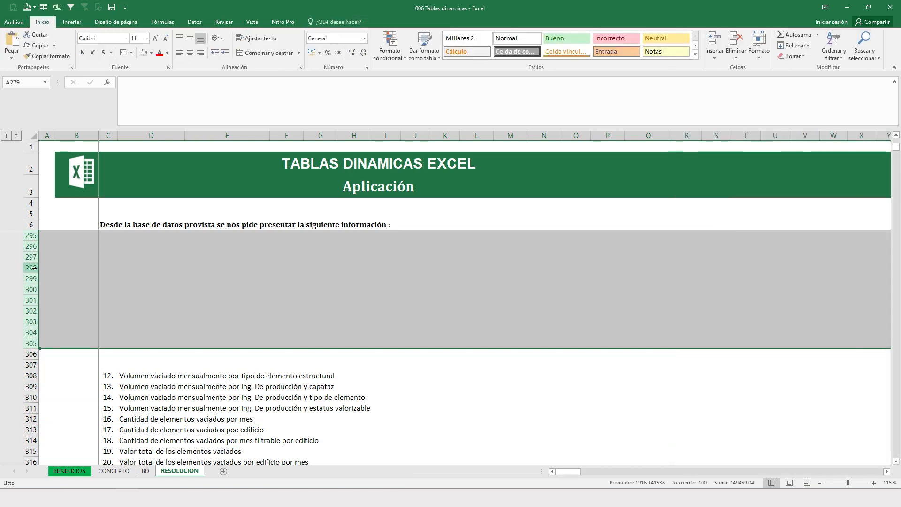
left_click(58, 7)
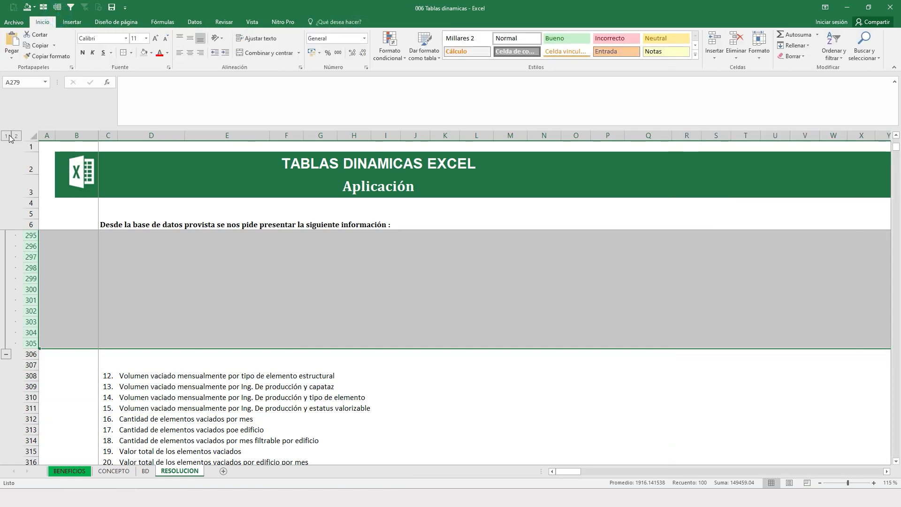
left_click(7, 136)
- Insert 28 blank rows below the item 12 heading and create an empty pivot table at RESOLUCION cell D310 from the BD data range
left_click_drag(31, 268, 30, 451)
right_click(30, 311)
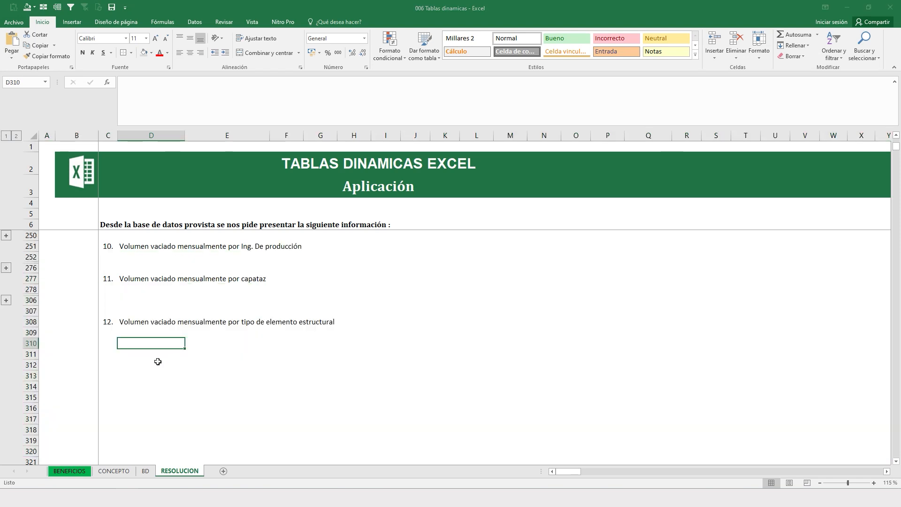
scroll(156, 362, "down", 2)
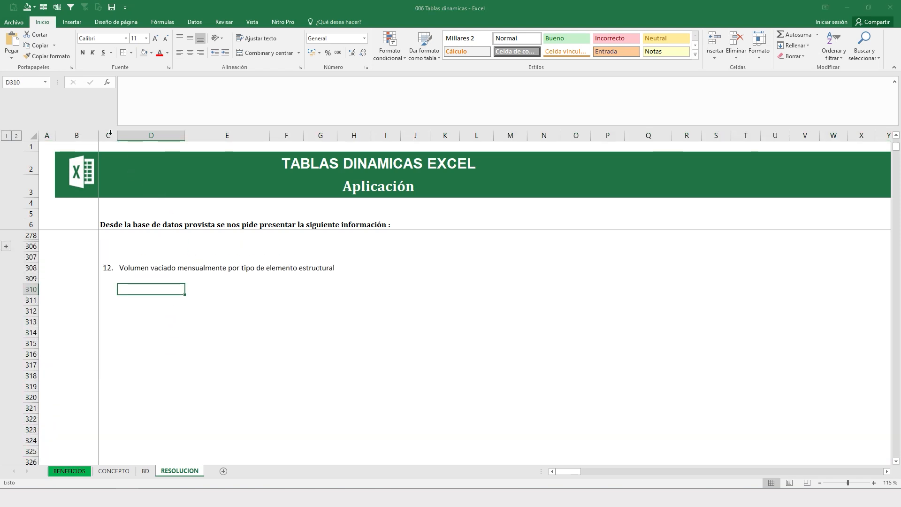
left_click(72, 22)
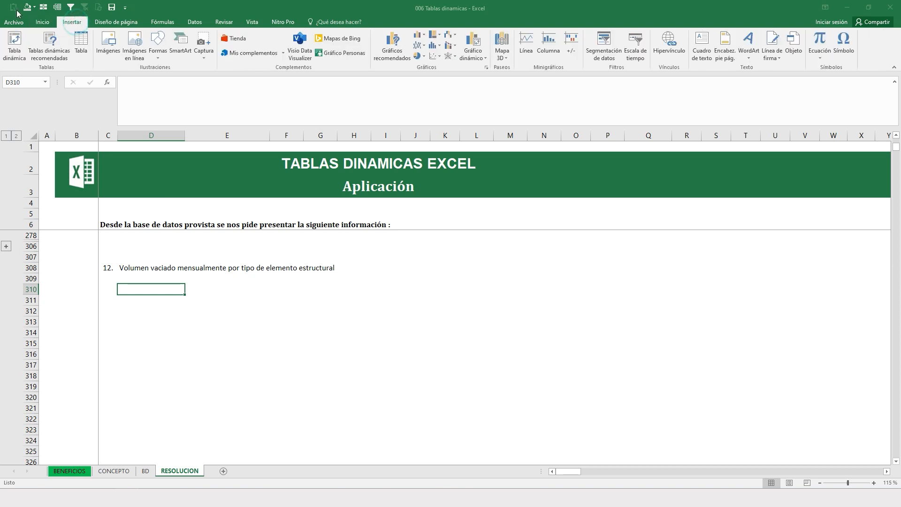
left_click(13, 49)
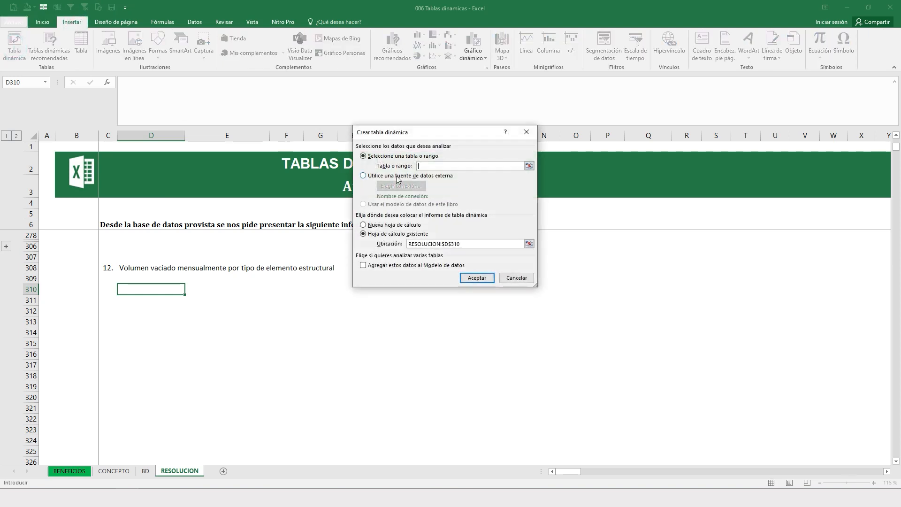
left_click(475, 278)
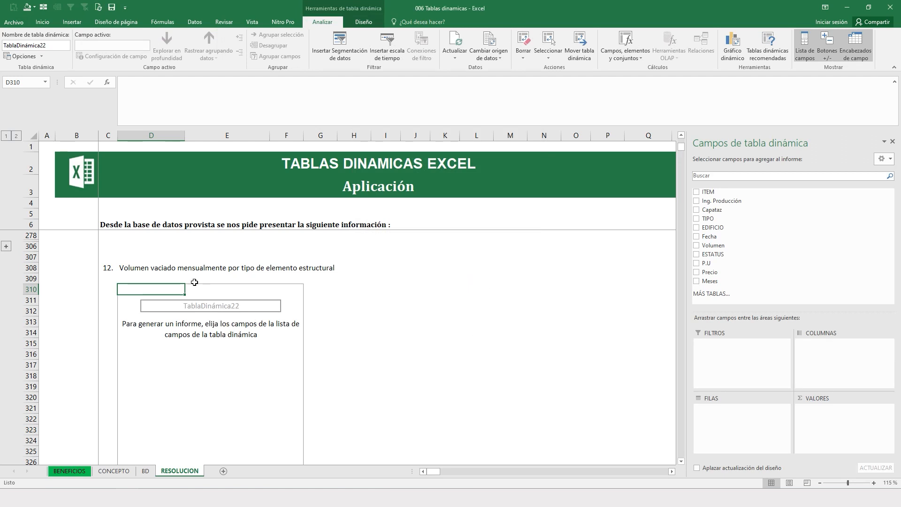
- Lay out the item 12 pivot table with Volumen as the values, Fecha as columns and TIPO as rows
left_click_drag(712, 245, 821, 407)
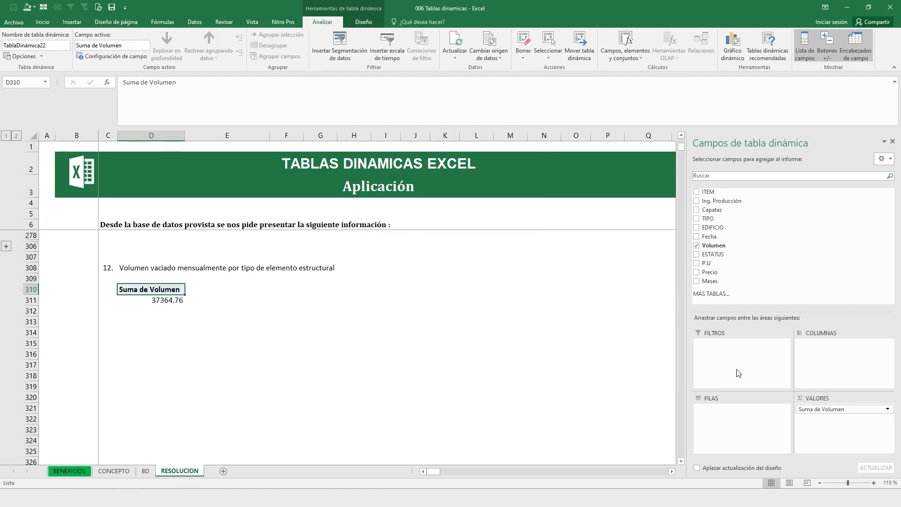
left_click_drag(714, 237, 819, 353)
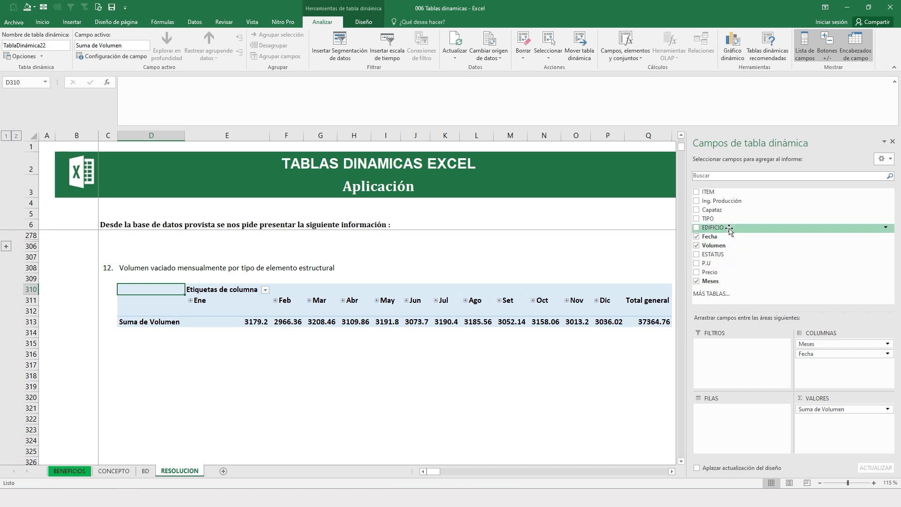
scroll(725, 264, "down", 1)
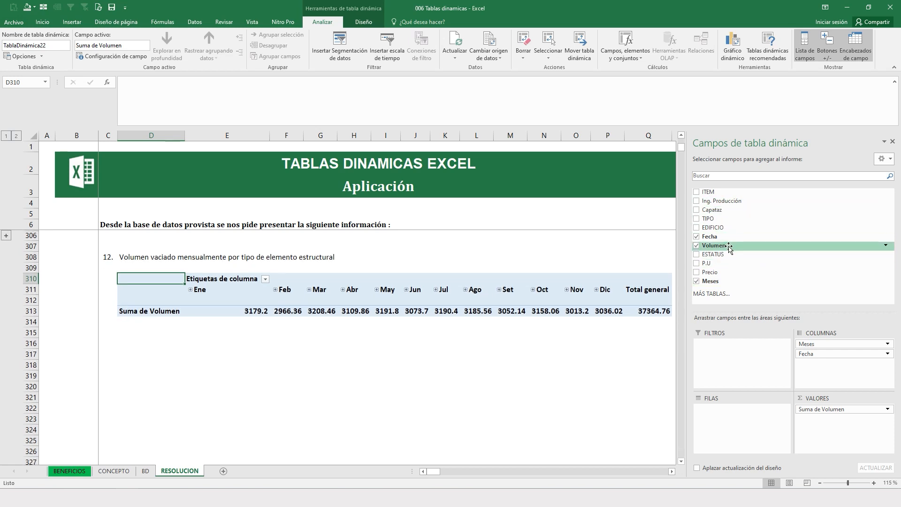
left_click(717, 219)
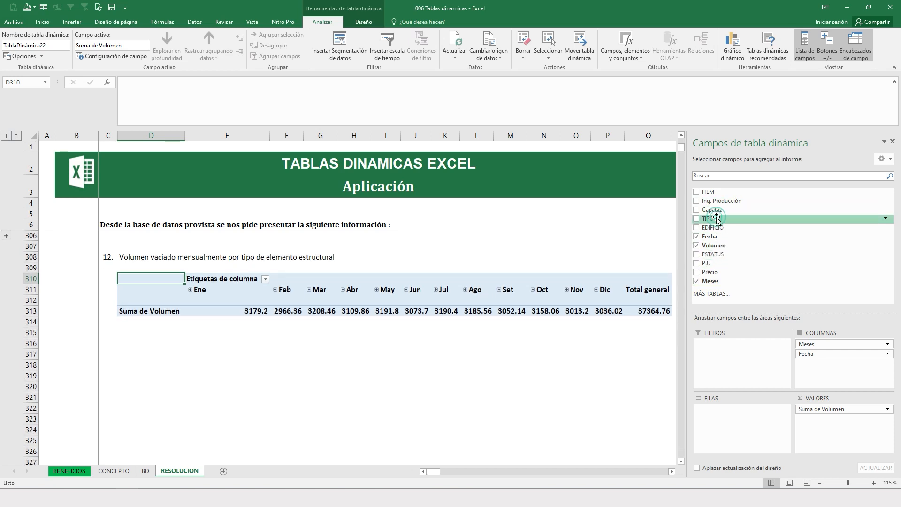
left_click_drag(717, 219, 744, 408)
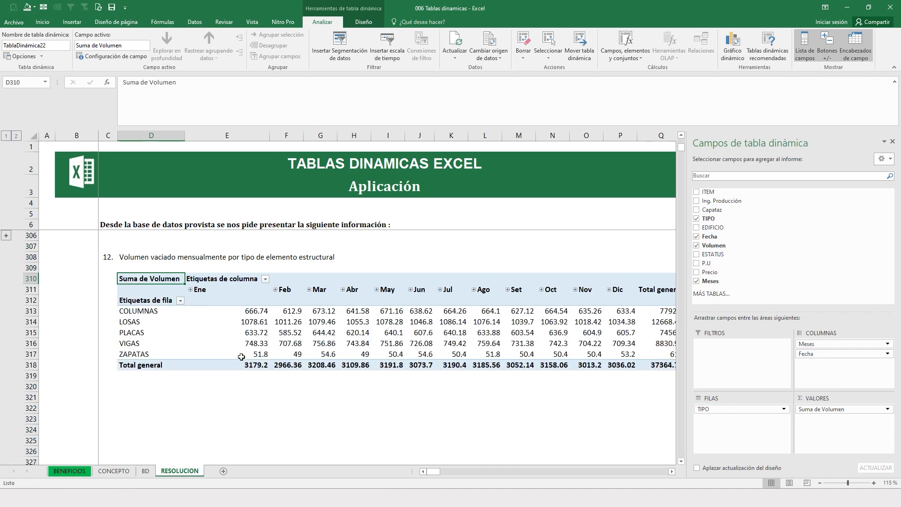
left_click(169, 328)
left_click(238, 323)
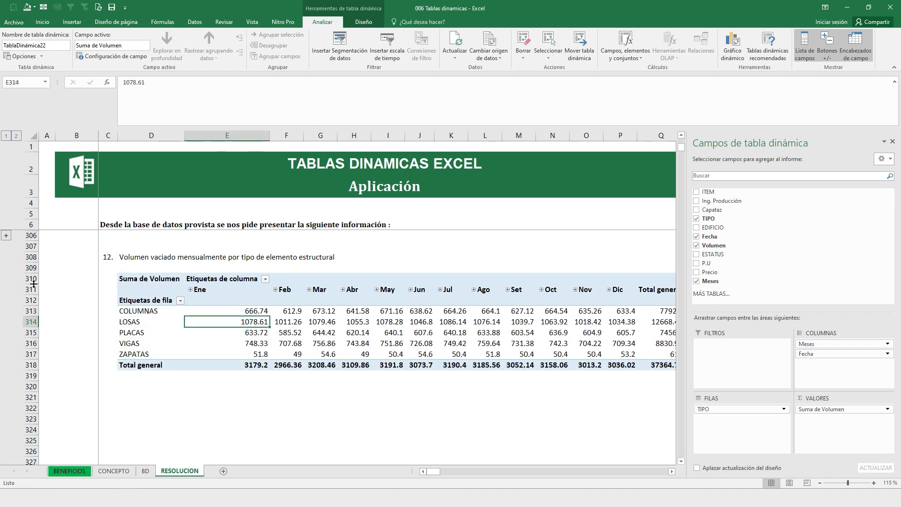
- Group rows 310 to 336 holding the item 12 pivot table and collapse the row outline to its first level
left_click_drag(34, 281, 45, 443)
left_click(57, 7)
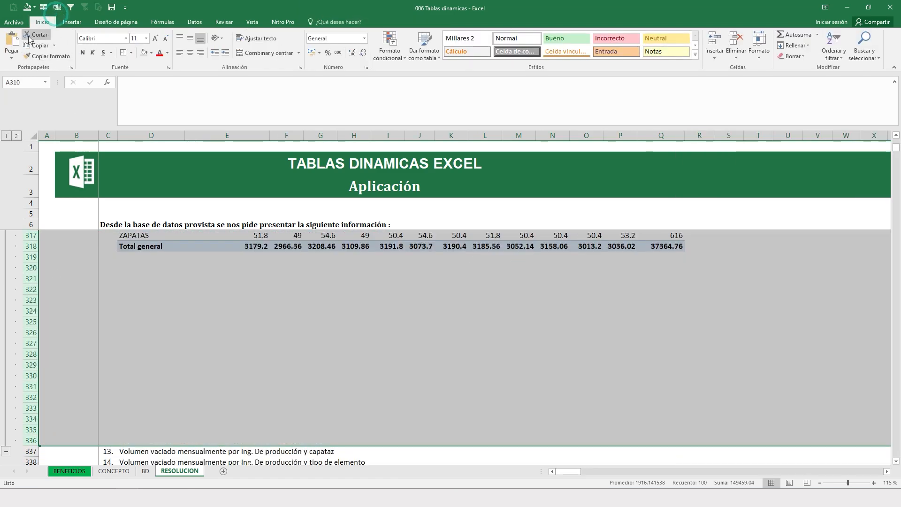
left_click(6, 136)
- Insert 25 blank rows between the item 13 and item 14 headings
left_click(143, 248)
left_click_drag(28, 246, 31, 343)
right_click(31, 278)
left_click(64, 346)
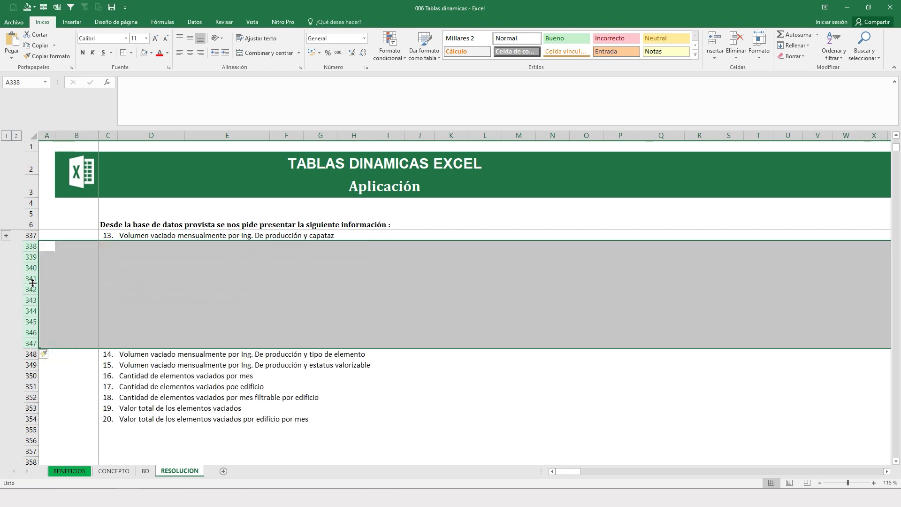
right_click(31, 278)
left_click(64, 344)
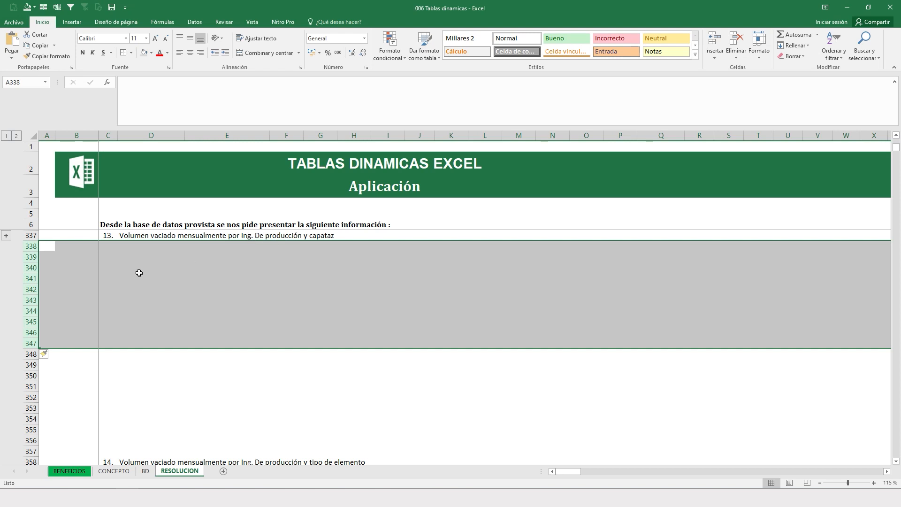
left_click(155, 256)
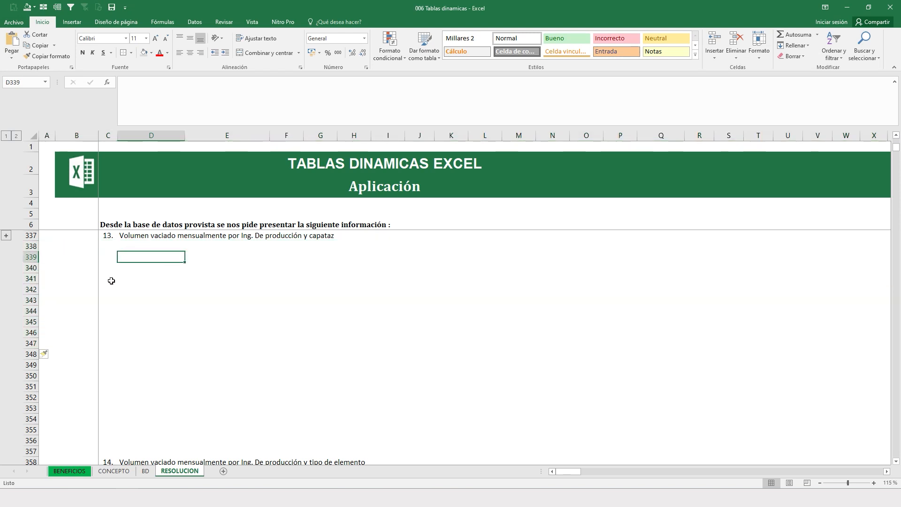
left_click_drag(30, 255, 30, 301)
right_click(31, 265)
left_click(65, 344)
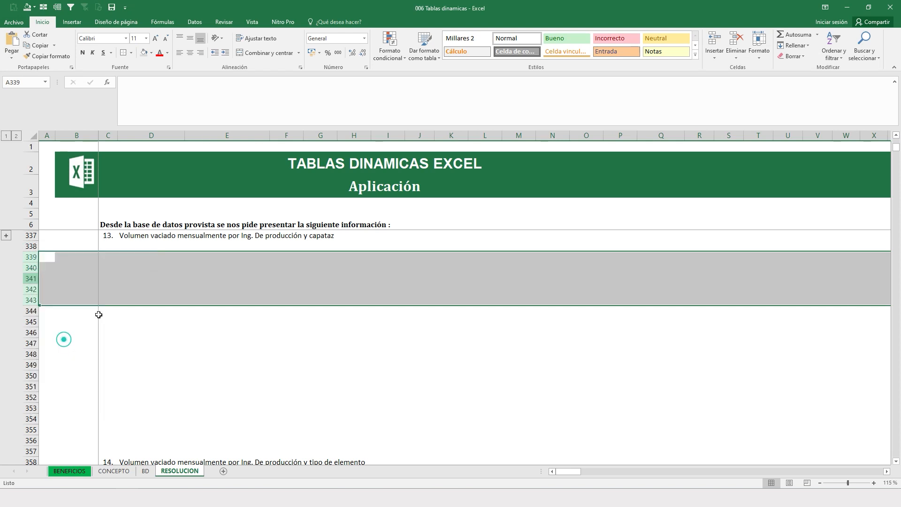
- Create an empty pivot table at RESOLUCION cell D339 from the range BD!$B$6:$K$20006 for item 13
left_click(133, 259)
left_click(72, 22)
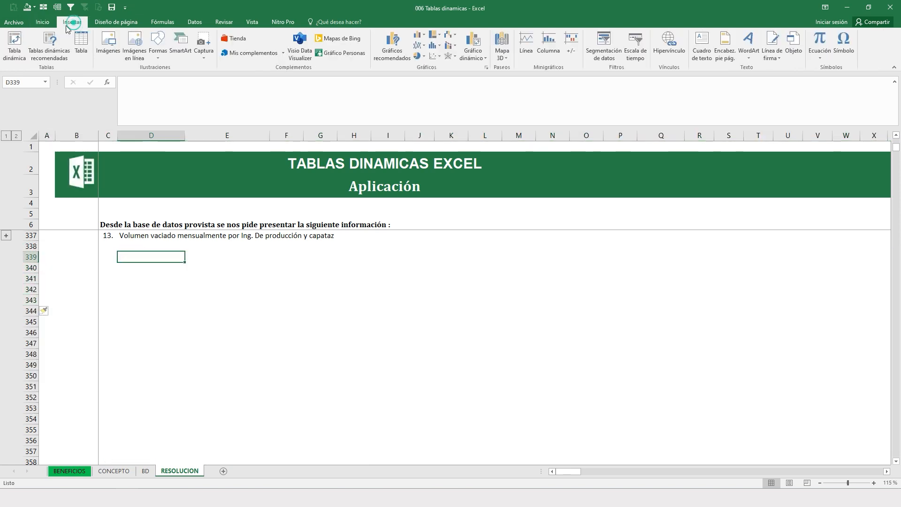
left_click(14, 44)
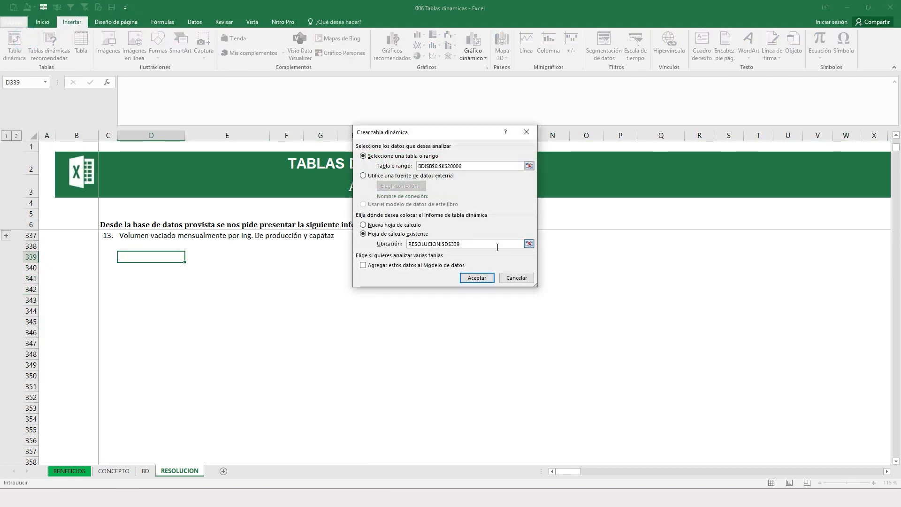
left_click(472, 280)
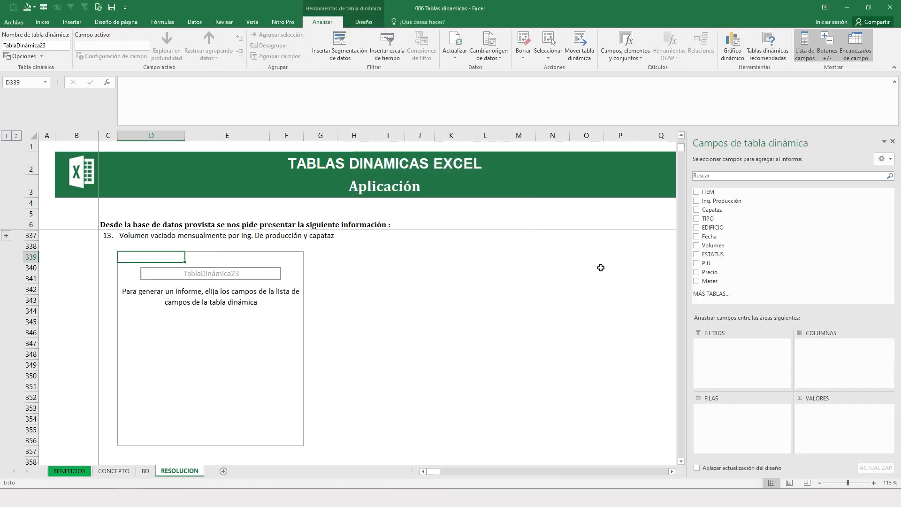
- Lay out the item 13 pivot table with Volumen as values, Ing. Producción and Capataz as nested rows, and Fecha as columns
left_click_drag(713, 245, 828, 416)
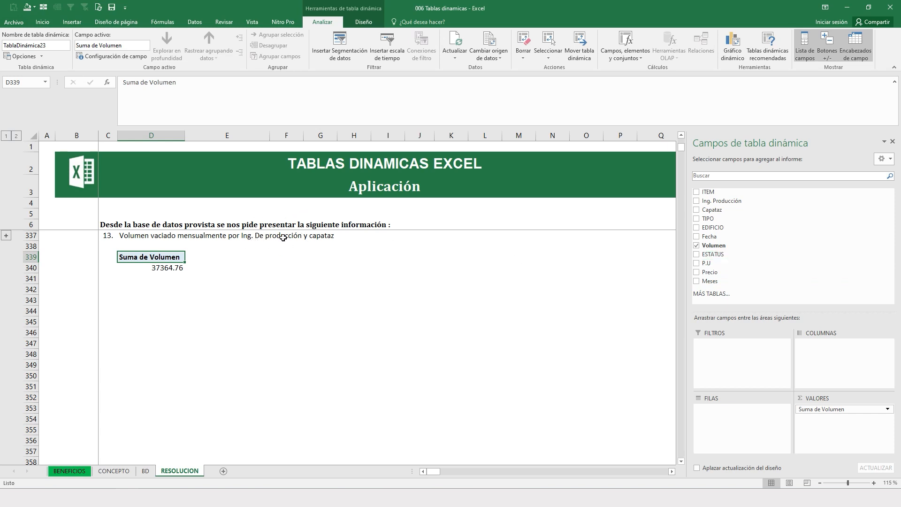
left_click_drag(718, 201, 724, 416)
left_click_drag(711, 209, 730, 417)
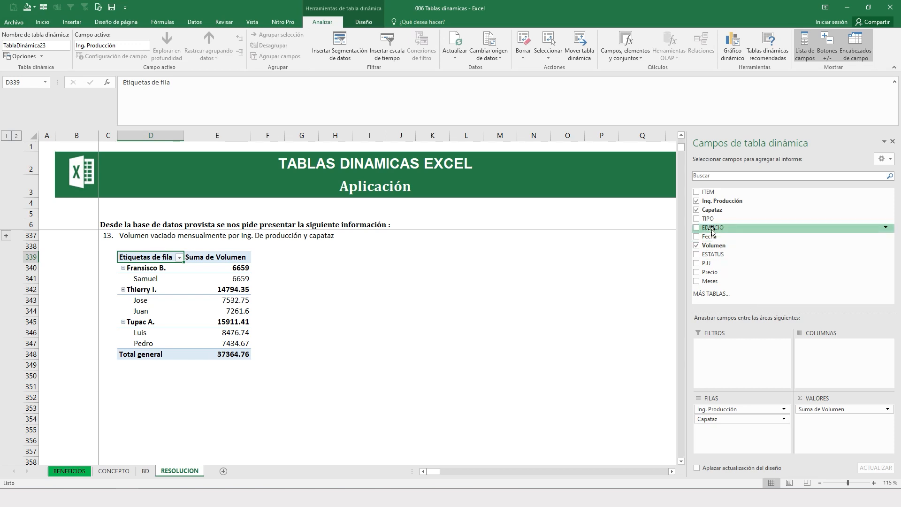
left_click_drag(709, 236, 852, 369)
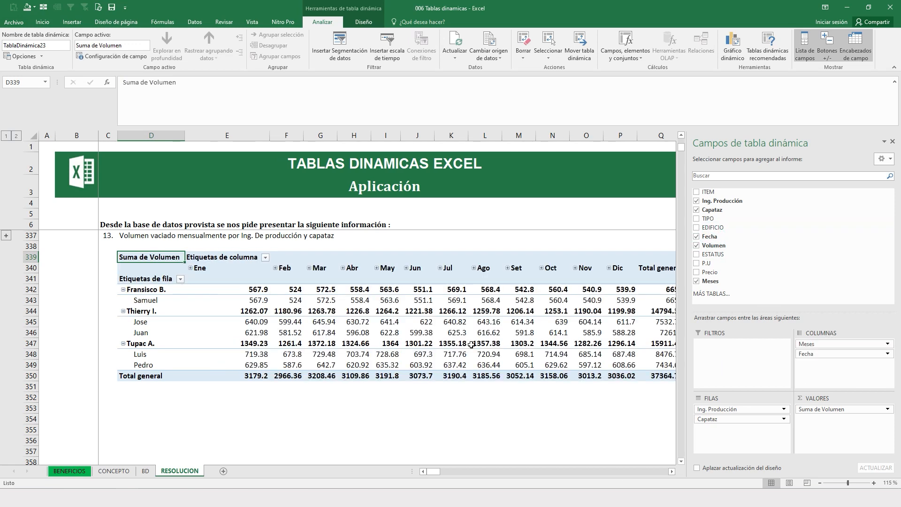
left_click(148, 301)
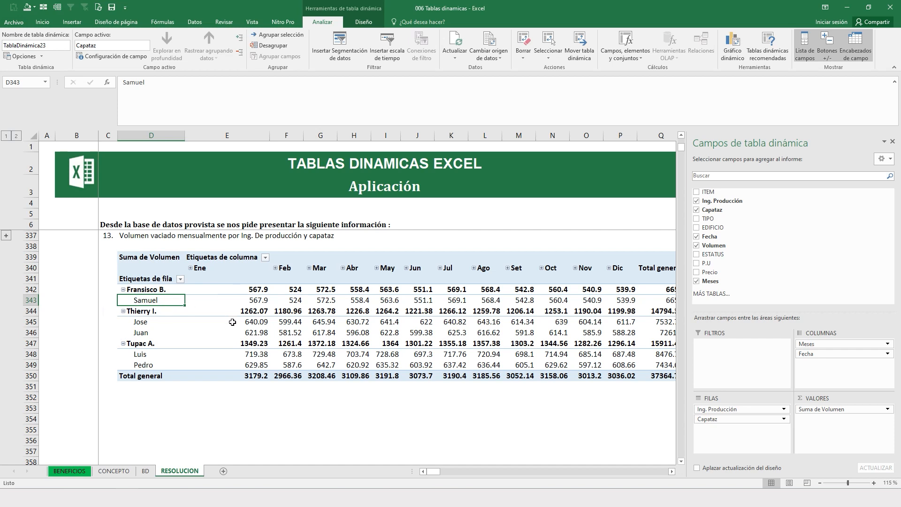
mouse_move(232, 322)
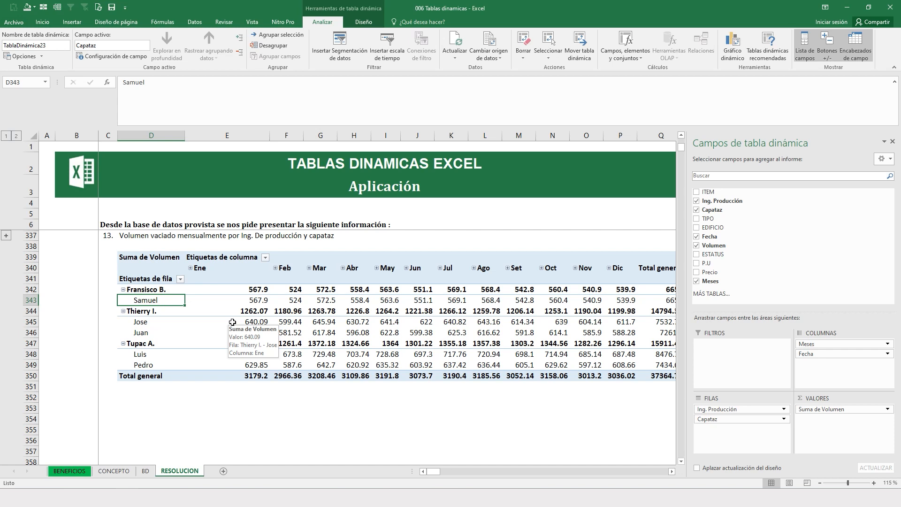
left_click(361, 22)
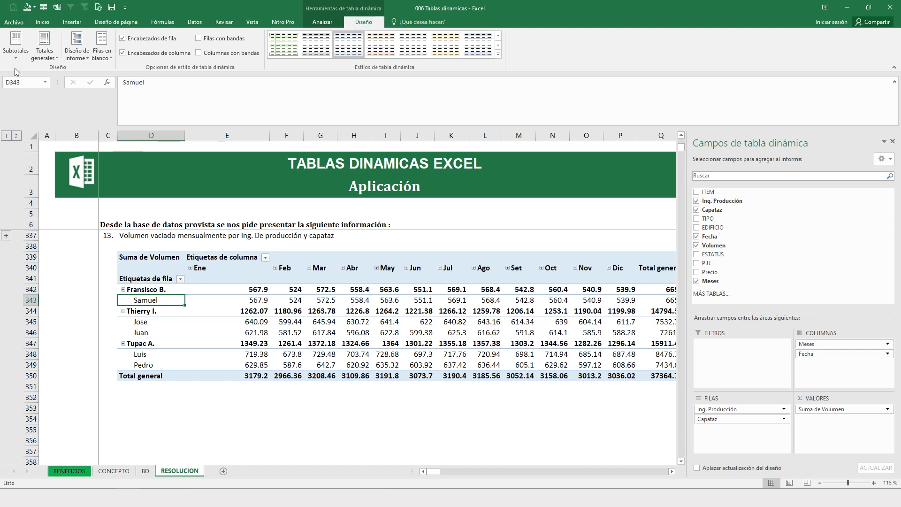
left_click(322, 22)
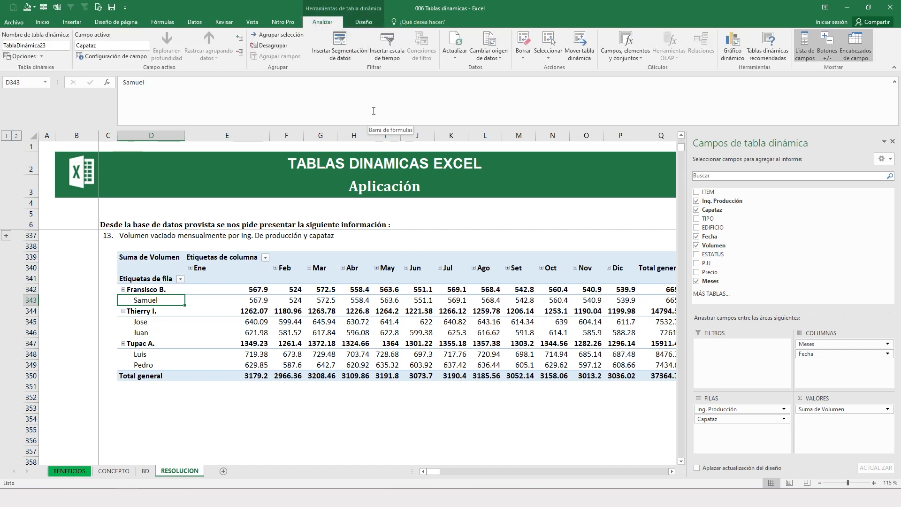
left_click(341, 301)
left_click(82, 288)
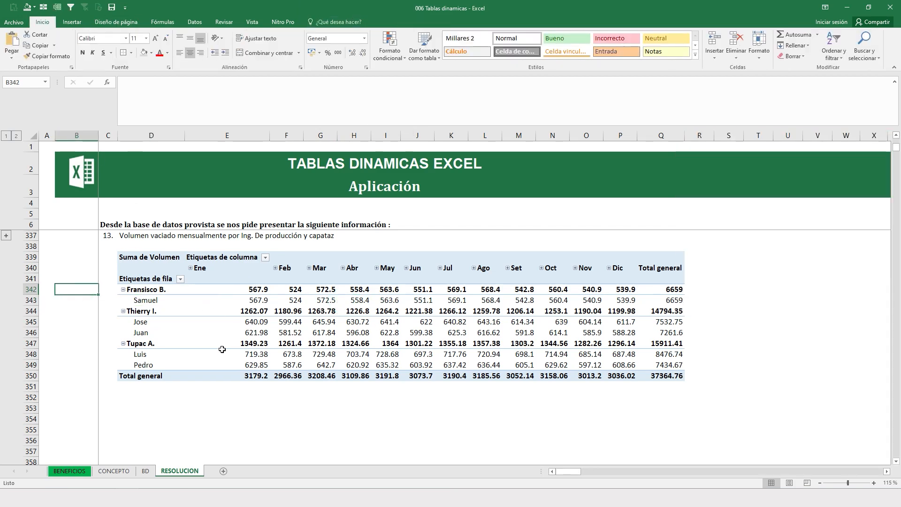
- Refresh the item 13 pivot table from its source data
left_click(249, 311)
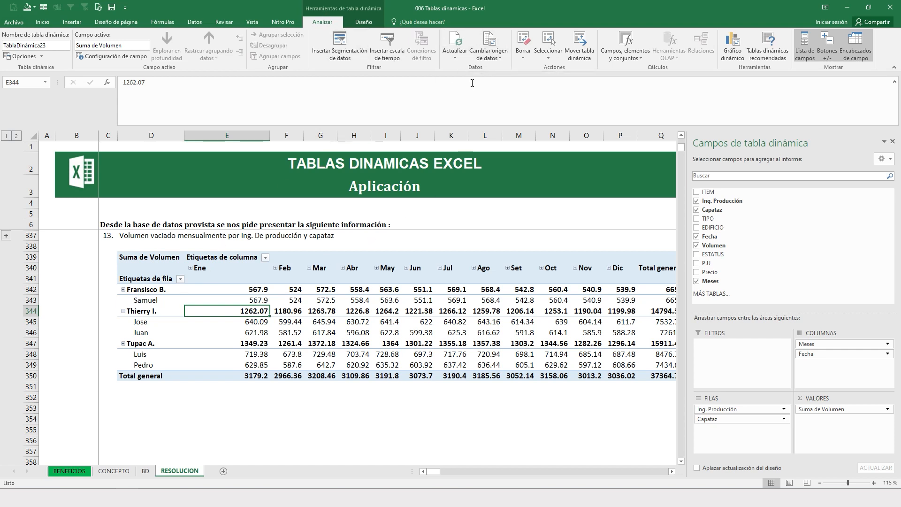
left_click(456, 39)
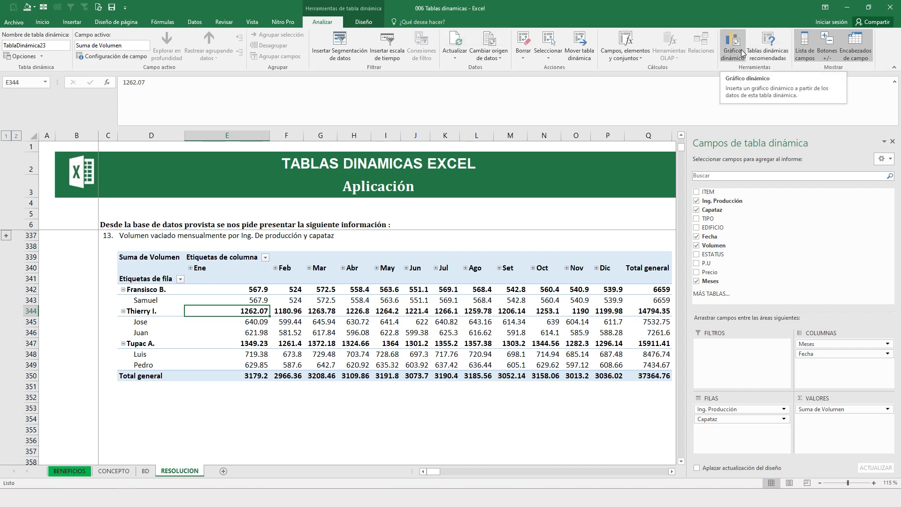
- Hide and restore the field list of the item 13 pivot table
left_click(805, 53)
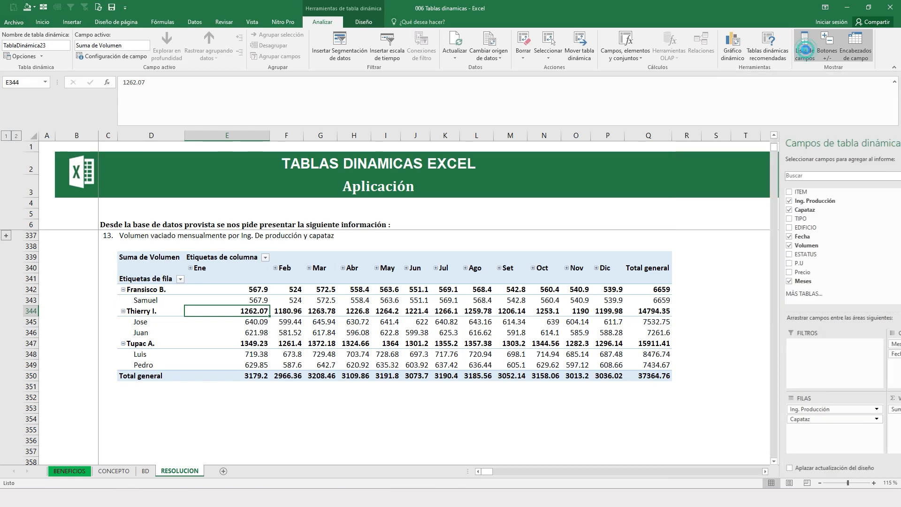
left_click(805, 53)
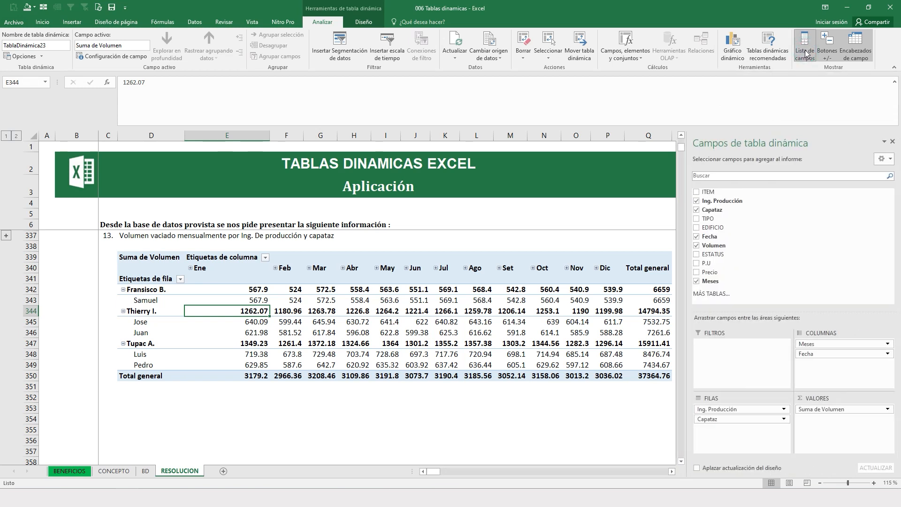
left_click(804, 51)
left_click(805, 52)
- Switch the expand and collapse markers of the item 13 pivot table off and back on
left_click(824, 45)
left_click(826, 43)
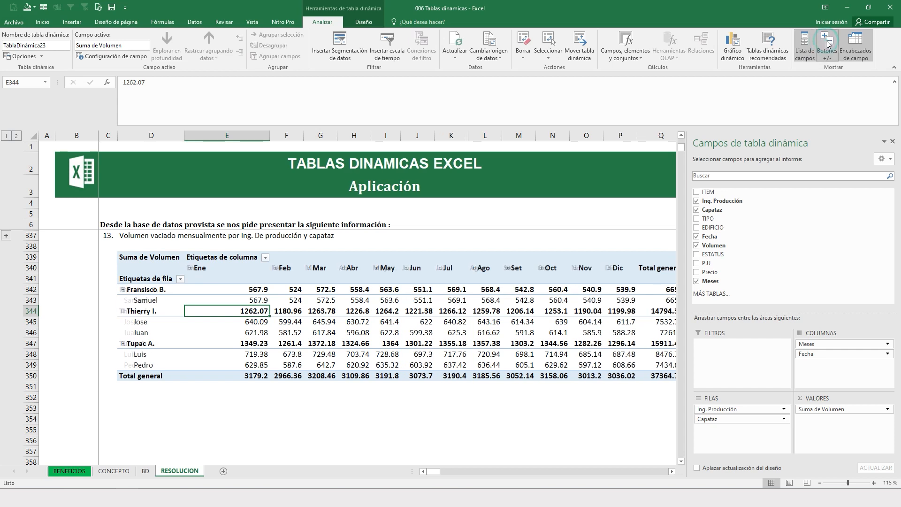
left_click(826, 43)
left_click(827, 44)
left_click(827, 44)
left_click(827, 44)
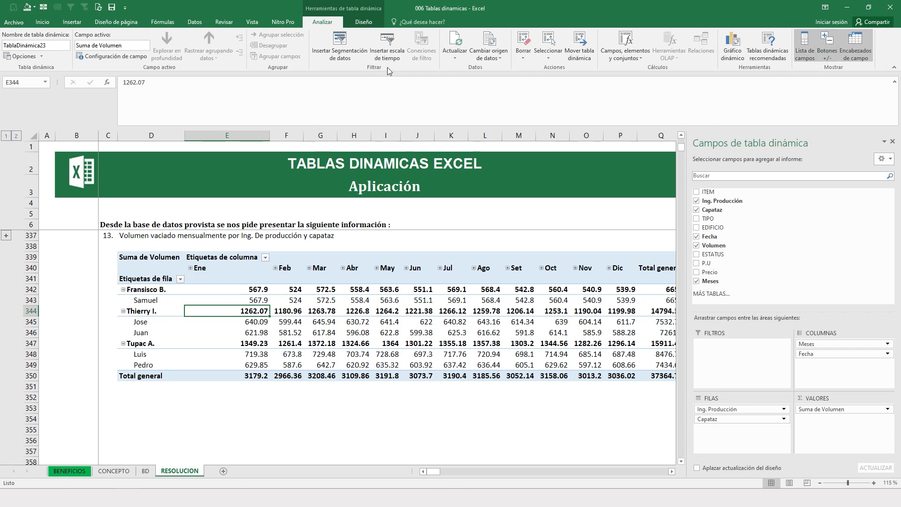
- Open the subtotal display options for the item 13 pivot table
left_click(363, 22)
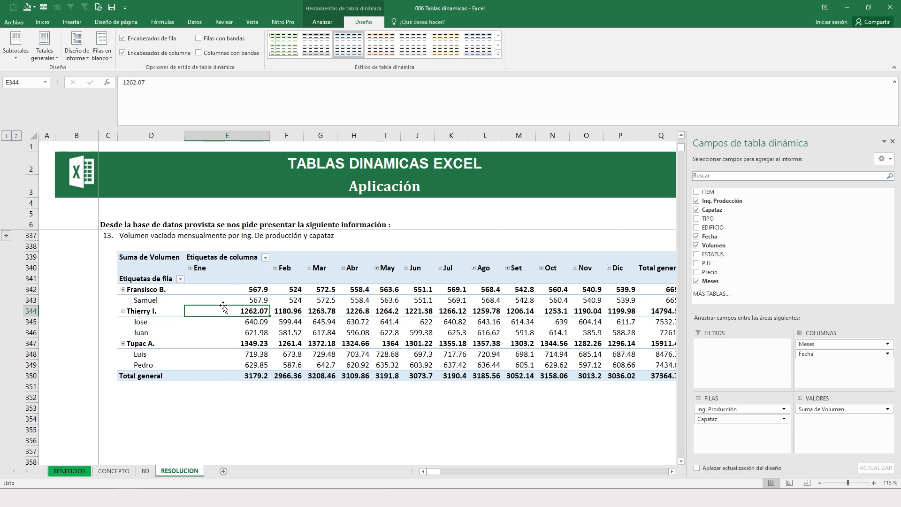
left_click(21, 57)
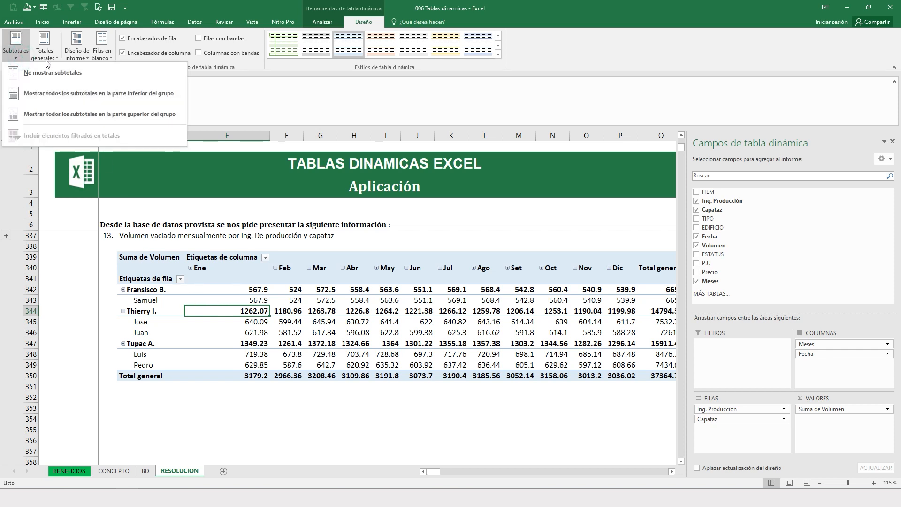
- Show the item 13 pivot table in tabular form
left_click(68, 55)
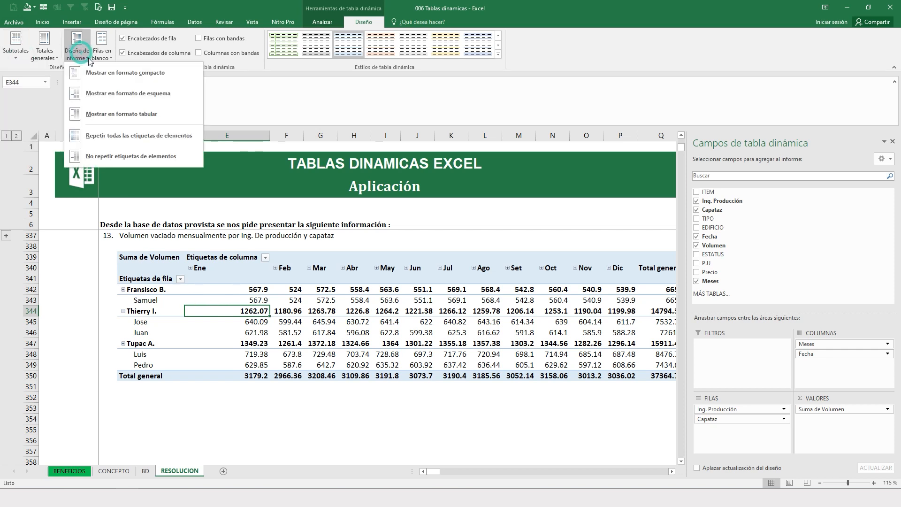
left_click(142, 119)
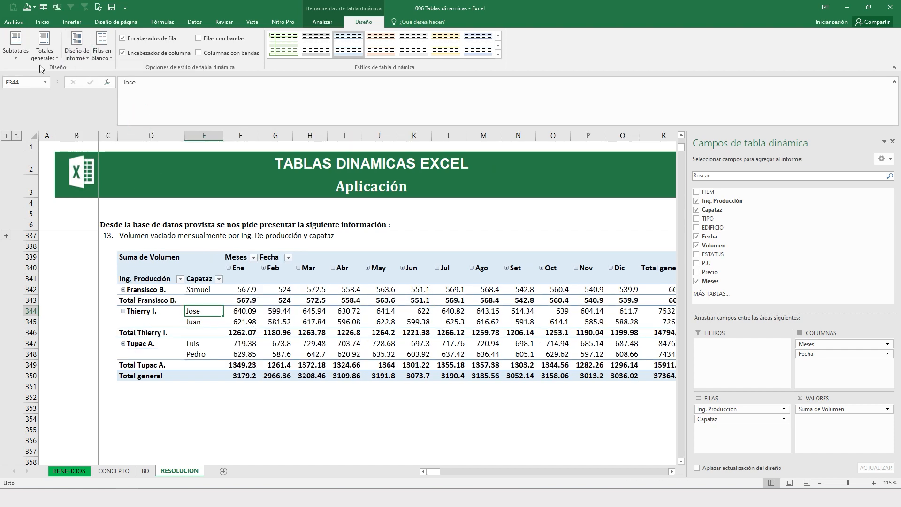
- Hide all subtotals in the item 13 pivot table and turn off grand totals for rows and columns
left_click(16, 56)
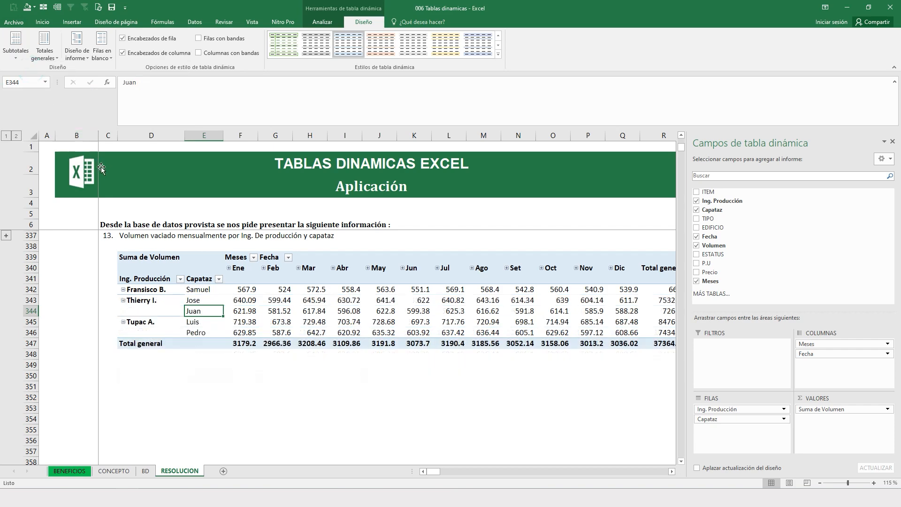
left_click(44, 52)
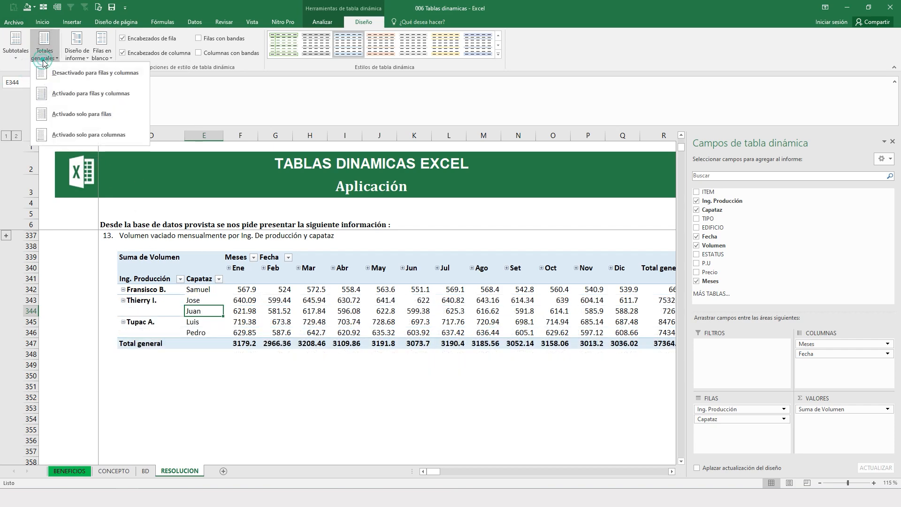
left_click(63, 75)
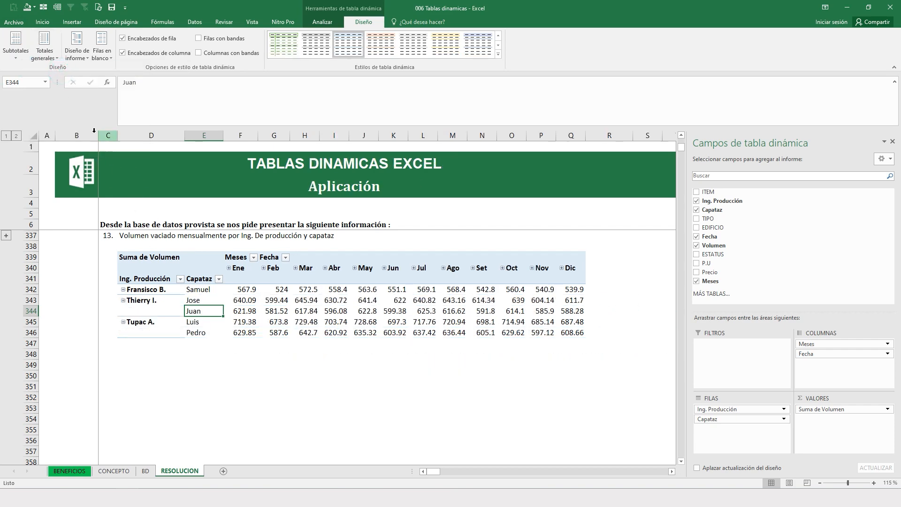
left_click(155, 291)
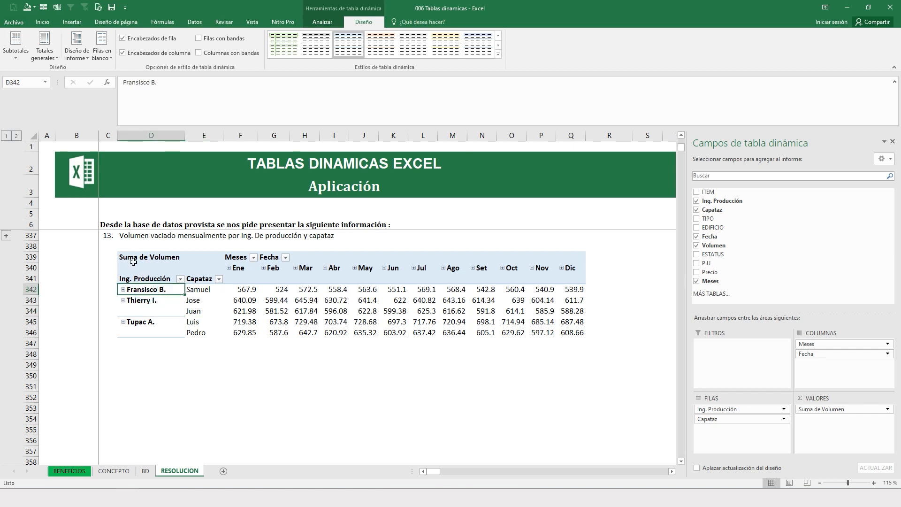
left_click(138, 276)
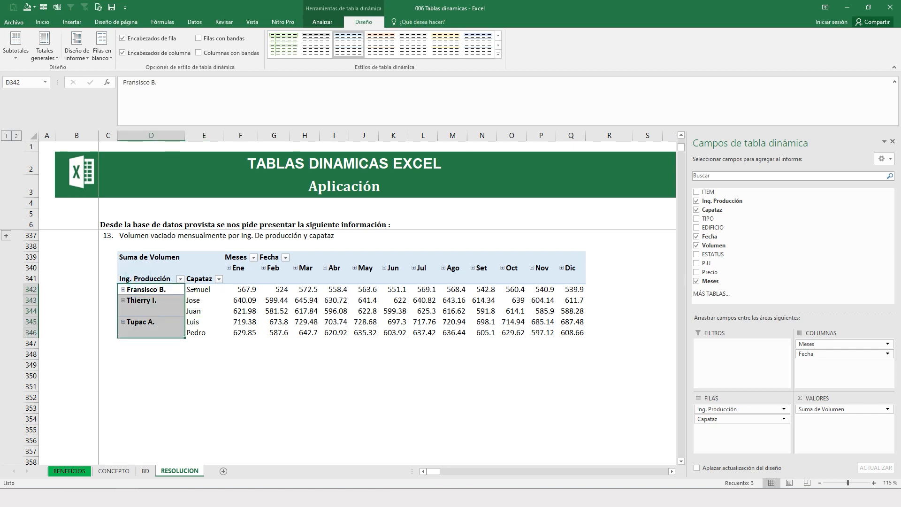
left_click_drag(137, 280, 531, 343)
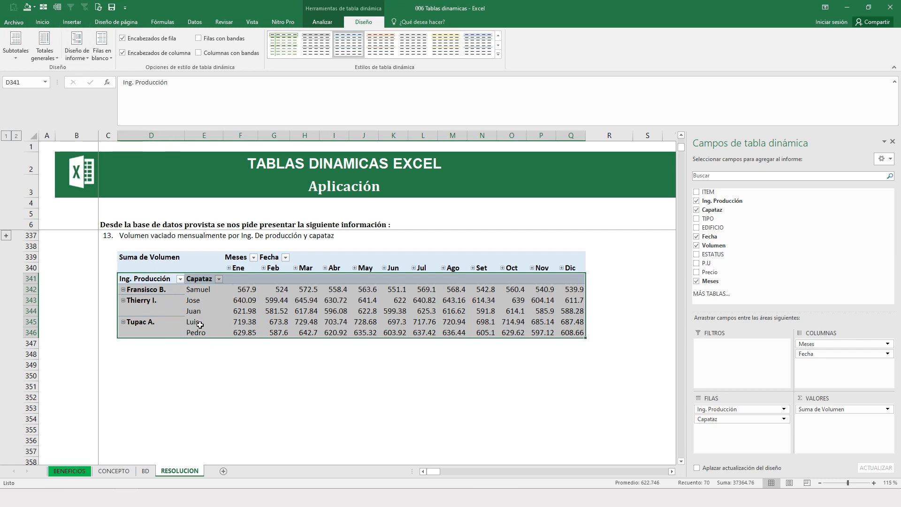
- Undo the removal of the subtotals and grand totals from the item 13 pivot table
left_click(195, 346)
key("ctrl+z")
key("ctrl+z")
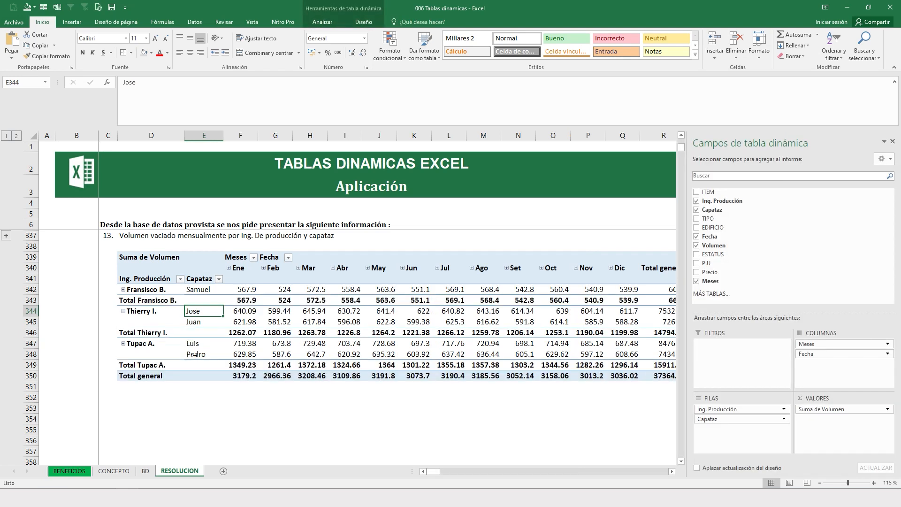
left_click_drag(150, 302, 153, 345)
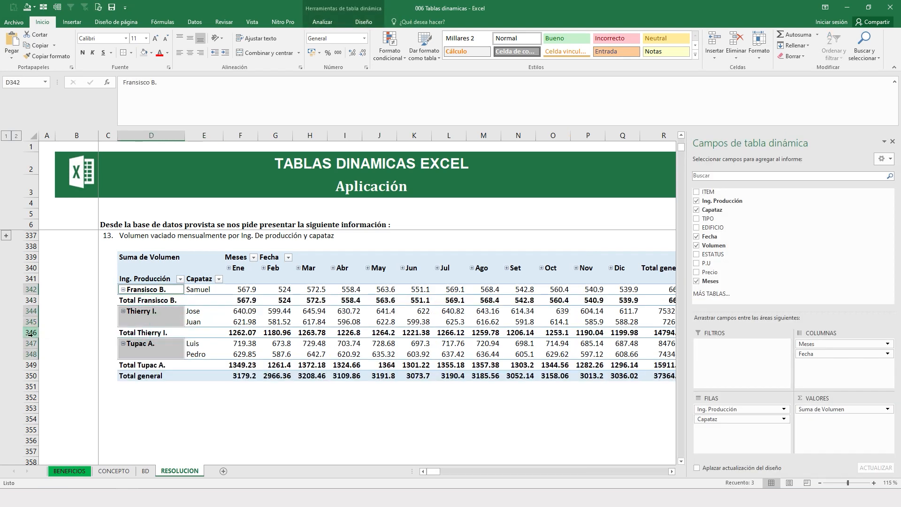
left_click(31, 332)
left_click(32, 301)
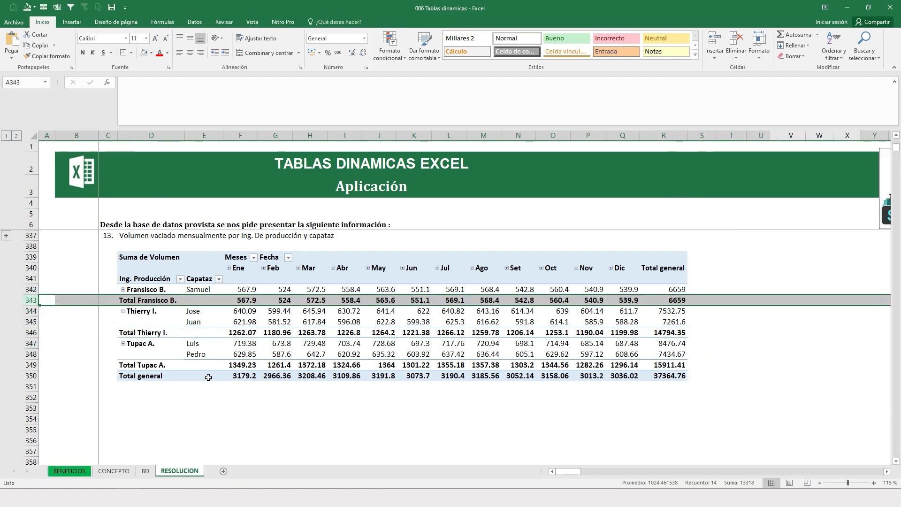
left_click(209, 377)
left_click(363, 22)
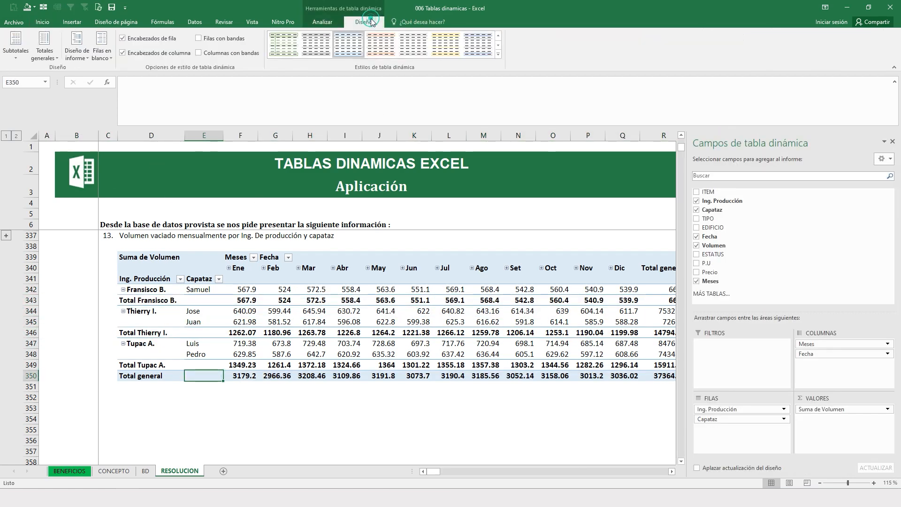
left_click(240, 321)
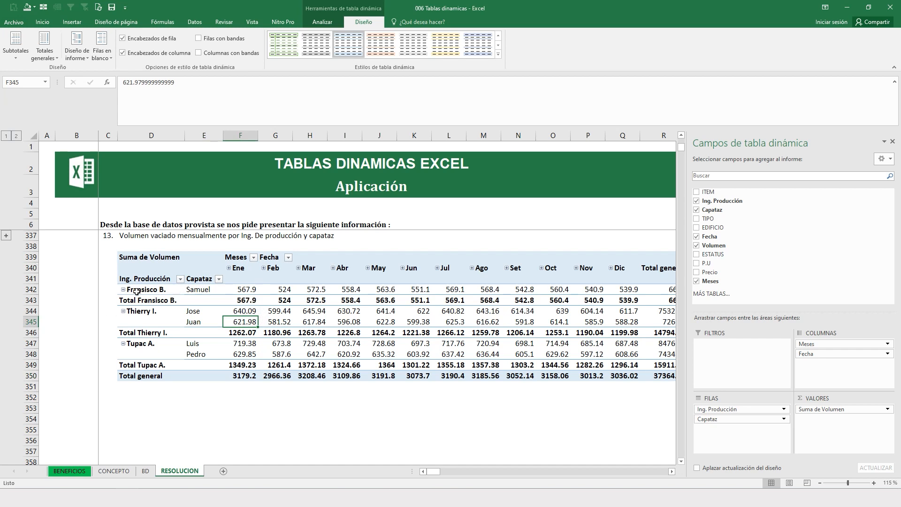
- Group rows 339 to 361 containing the item 13 pivot table and collapse the sheet's outline groups
left_click(28, 257)
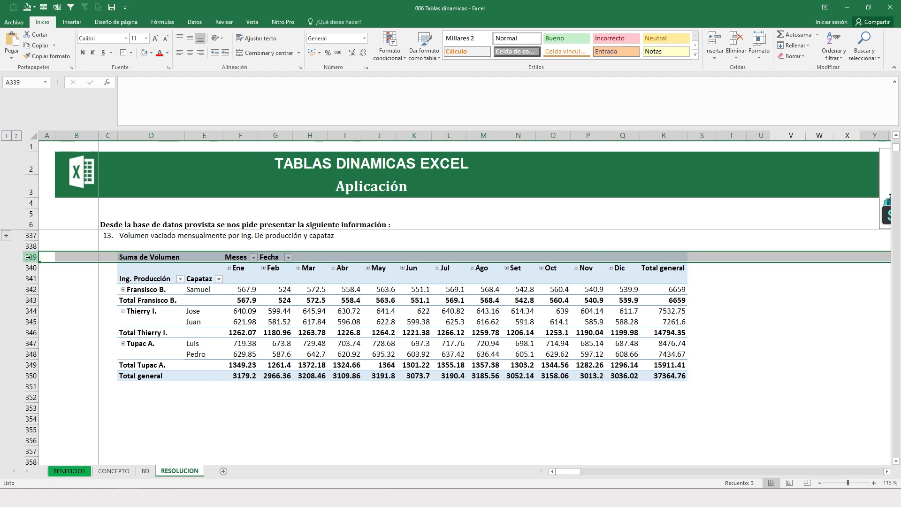
left_click_drag(28, 257, 49, 389)
scroll(236, 396, "down", 2)
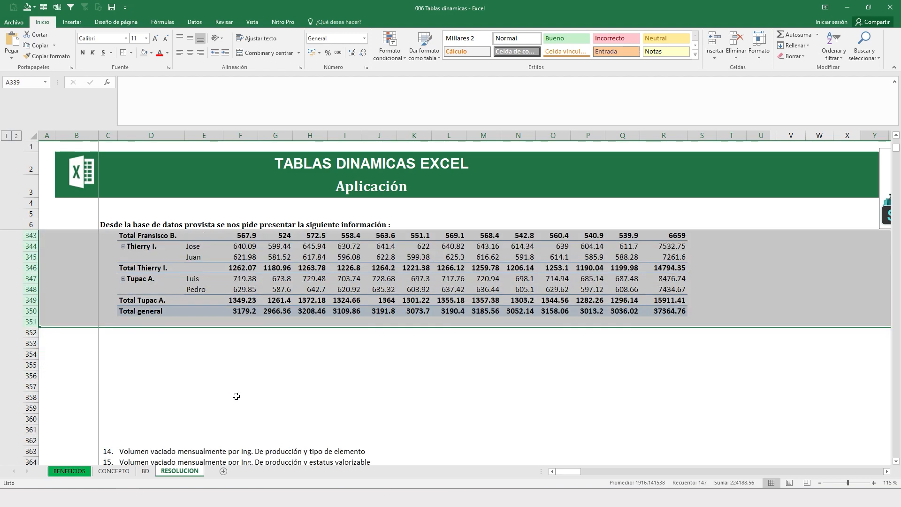
scroll(65, 357, "up", 3)
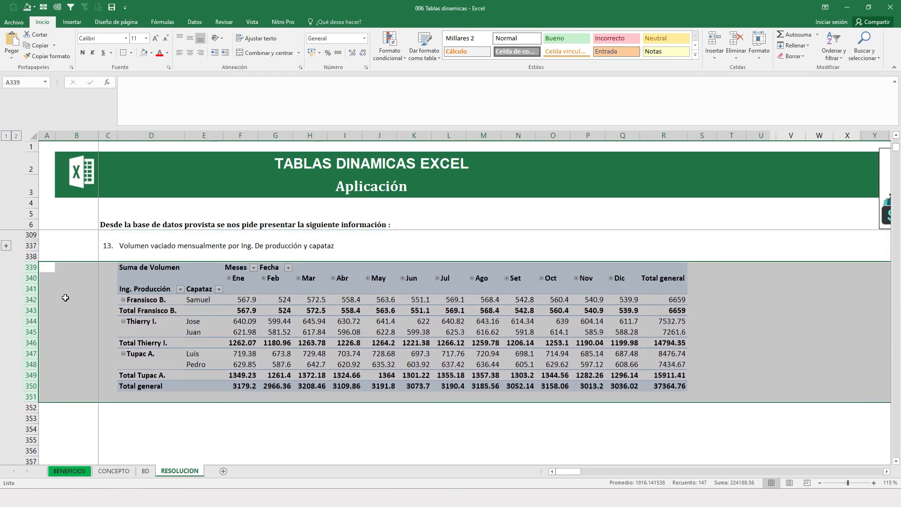
left_click_drag(32, 268, 76, 355)
right_click(28, 287)
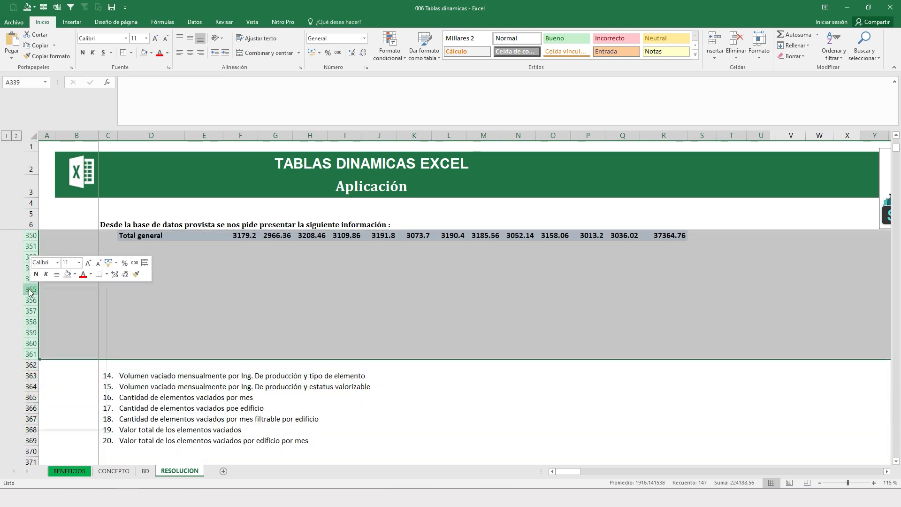
left_click(56, 11)
left_click(6, 136)
left_click(204, 332)
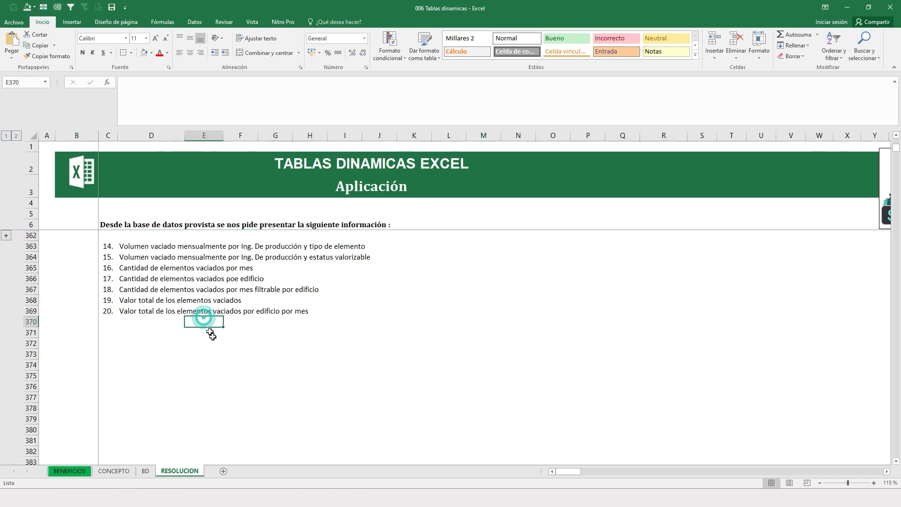
- Insert blank rows below item 14 and start creating a pivot table at cell D365
scroll(159, 301, "up", 1)
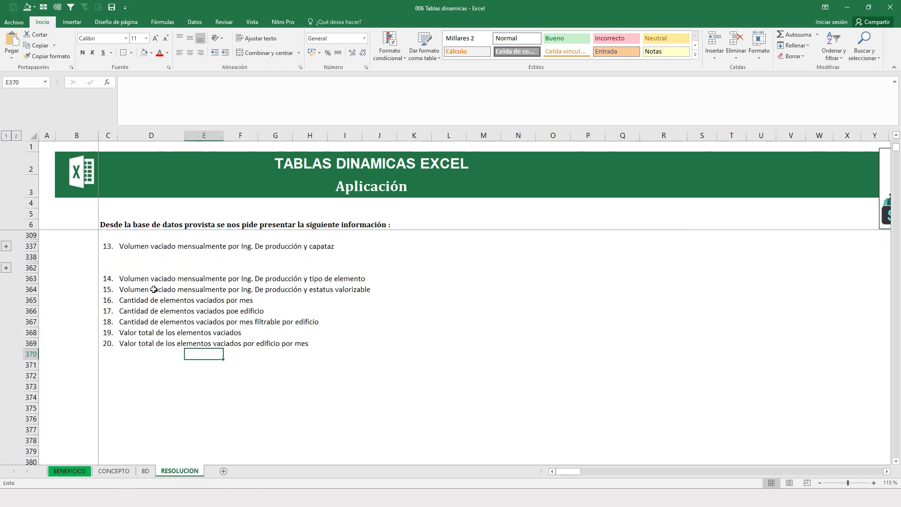
left_click_drag(30, 288, 30, 418)
right_click(33, 312)
left_click(57, 376)
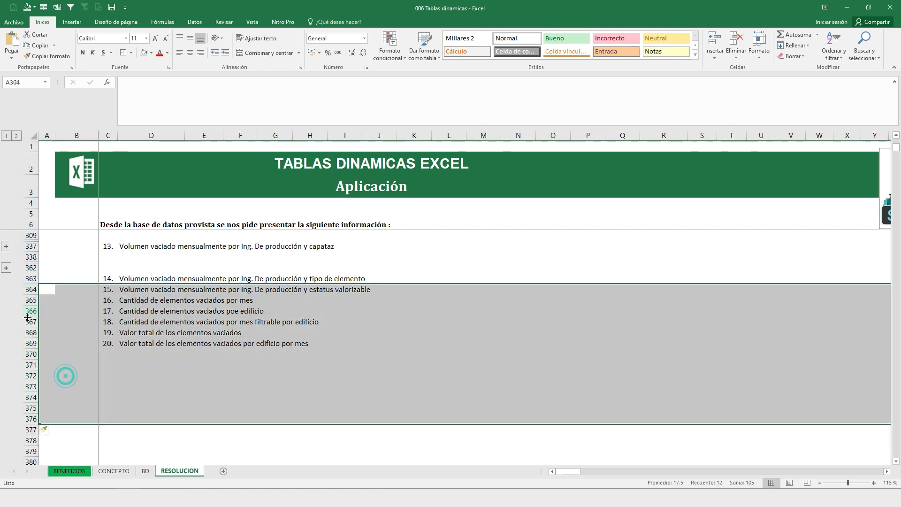
right_click(29, 318)
left_click(61, 381)
left_click(133, 298)
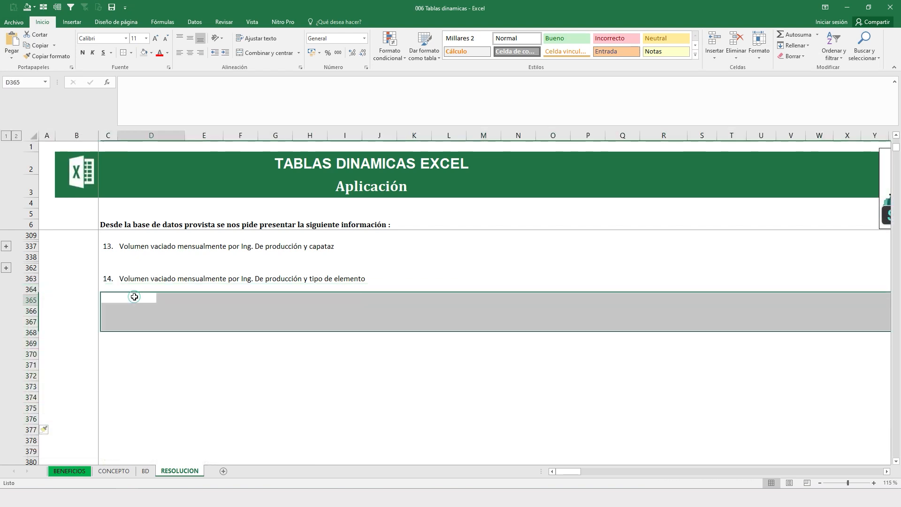
left_click(72, 22)
left_click(14, 45)
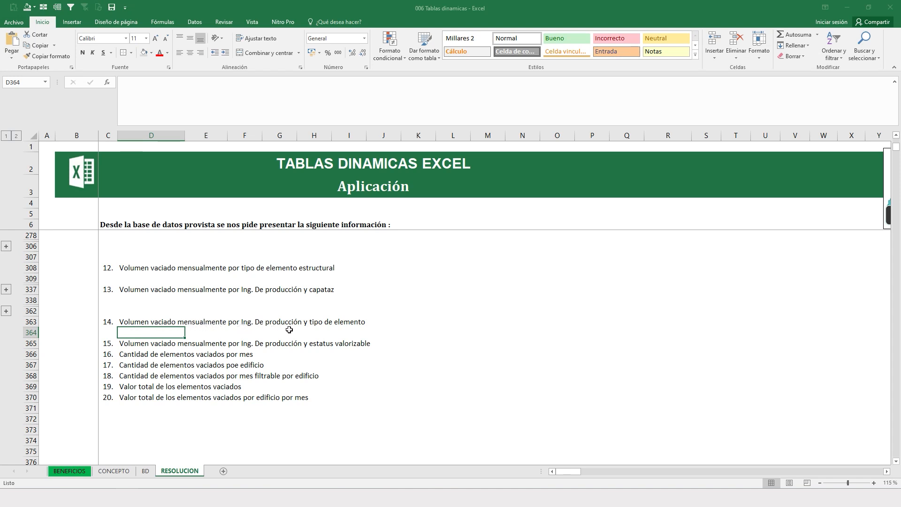
- Insert two blocks of blank rows starting at row 364, between items 14 and 15
left_click_drag(30, 332, 30, 462)
right_click(34, 332)
left_click(61, 396)
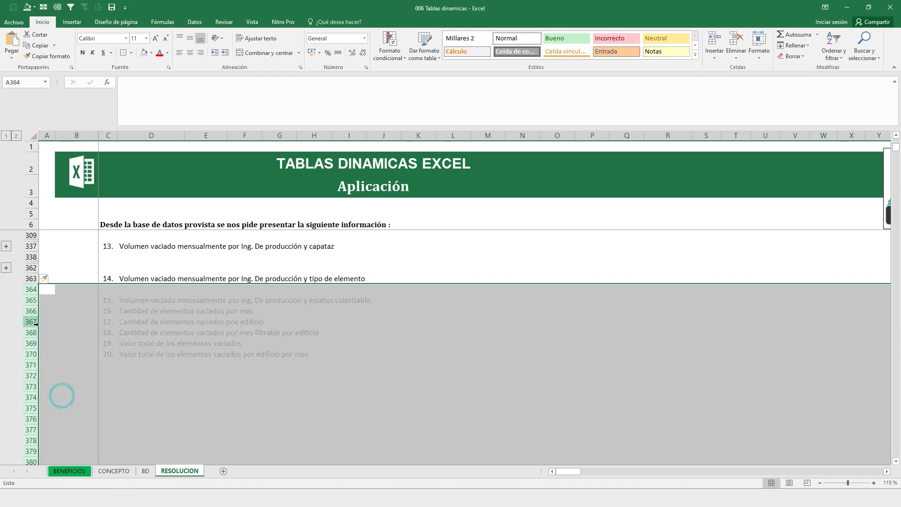
right_click(34, 321)
left_click(65, 387)
- Create a pivot table in cell D365 of the RESOLUCION sheet from the range BD!$B$6:$K$20006
left_click(120, 300)
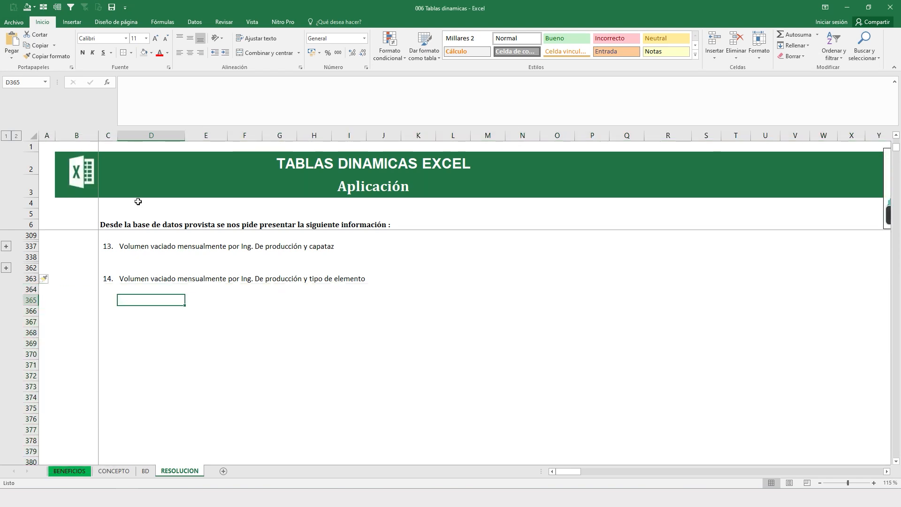
left_click(72, 22)
left_click(14, 44)
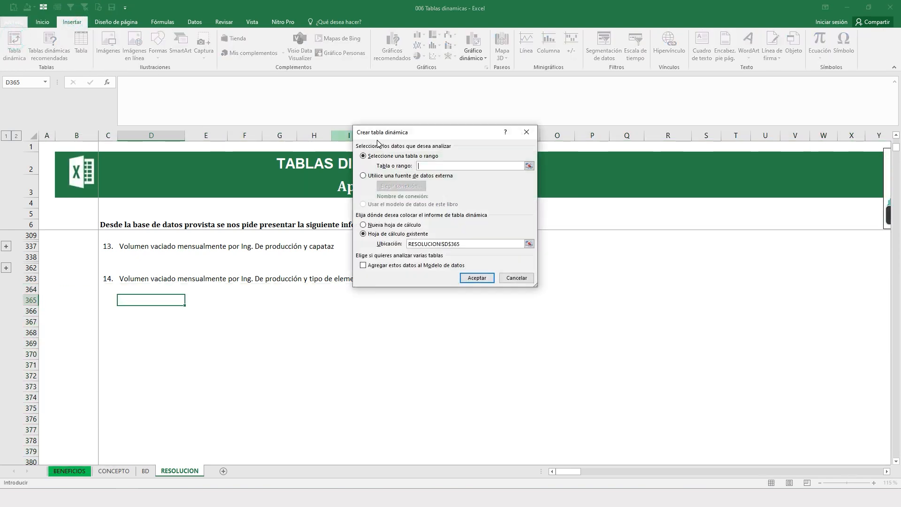
key("ctrl+v")
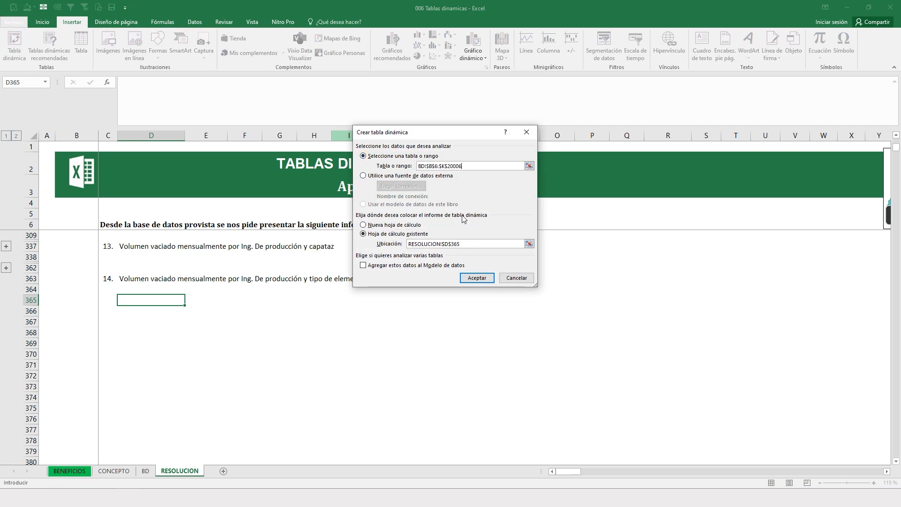
left_click(477, 278)
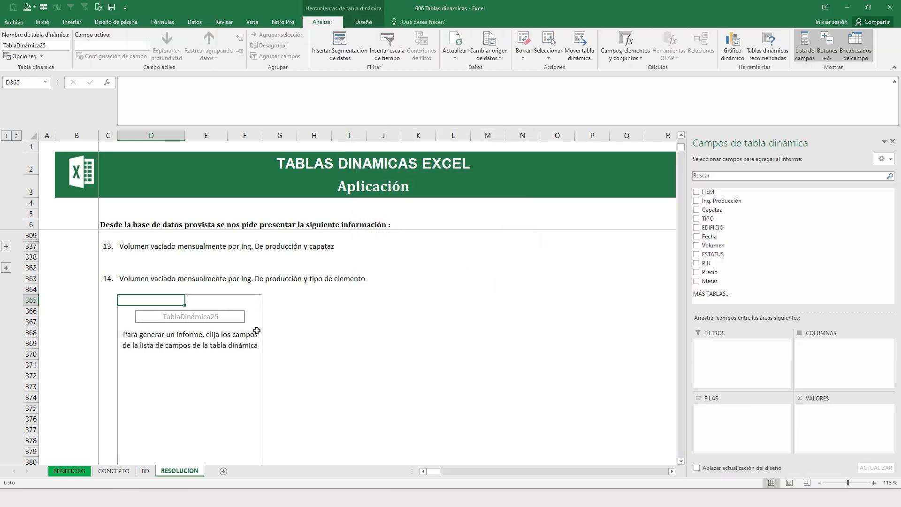
- Lay out the new pivot table with Volumen as values, Ing. Producción and TIPO as rows, and Fecha as columns
left_click_drag(708, 245, 826, 406)
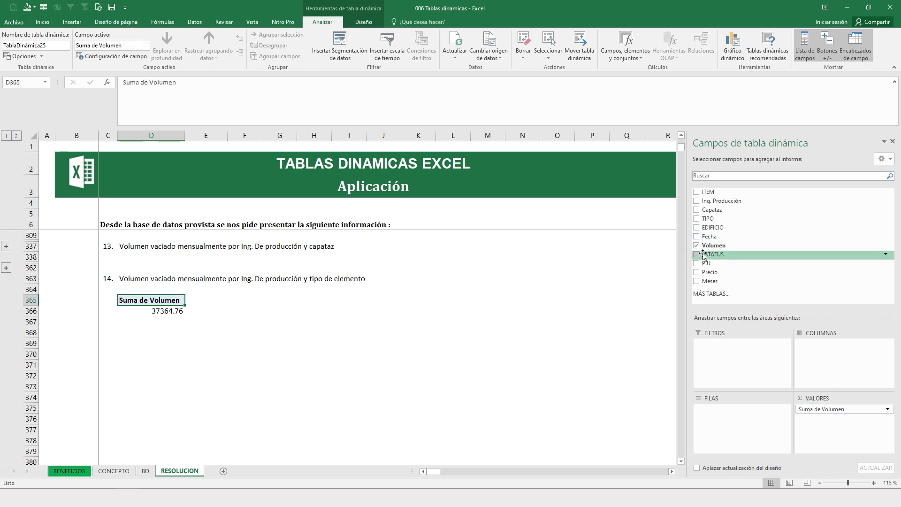
left_click_drag(720, 201, 728, 407)
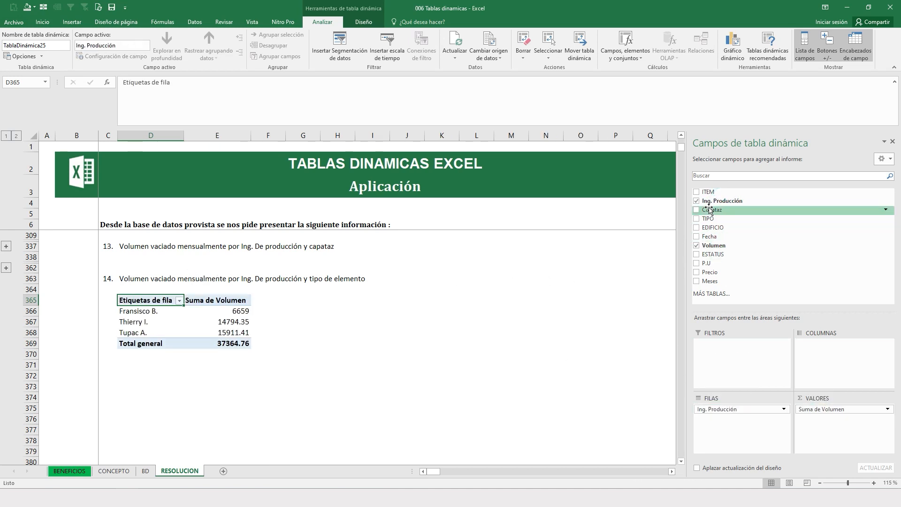
left_click_drag(709, 218, 746, 420)
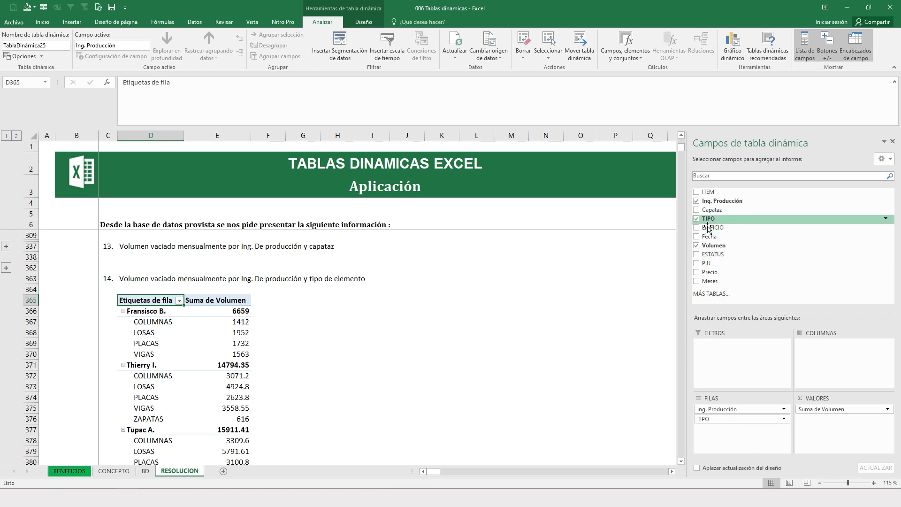
left_click_drag(712, 235, 828, 368)
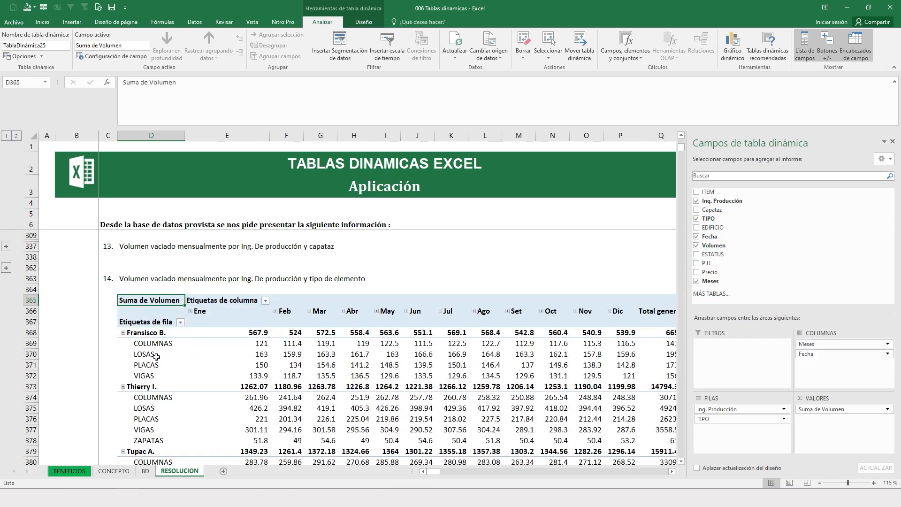
left_click(156, 356)
scroll(214, 338, "down", 1)
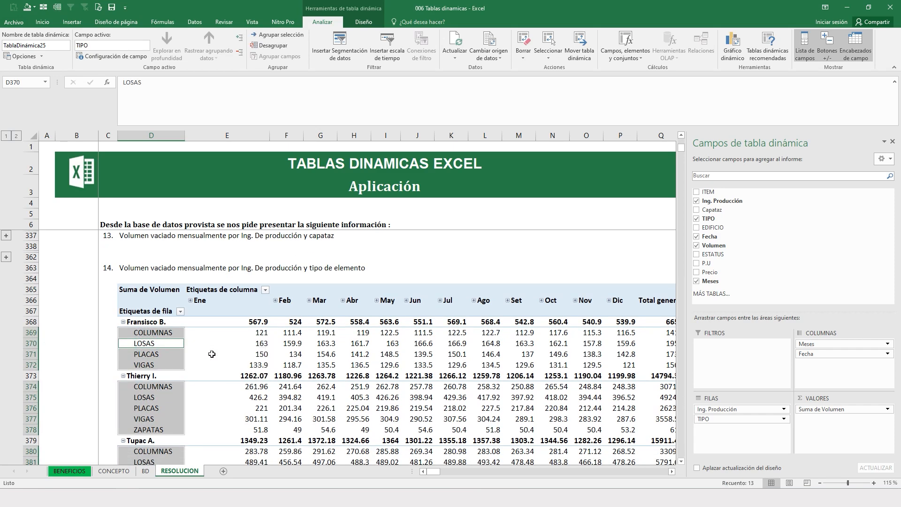
left_click(238, 347)
scroll(283, 349, "down", 3)
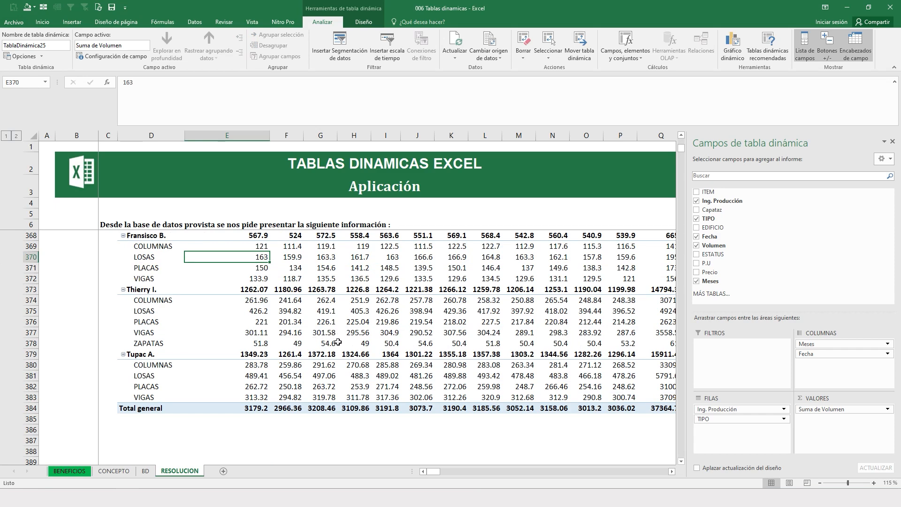
scroll(211, 369, "up", 2)
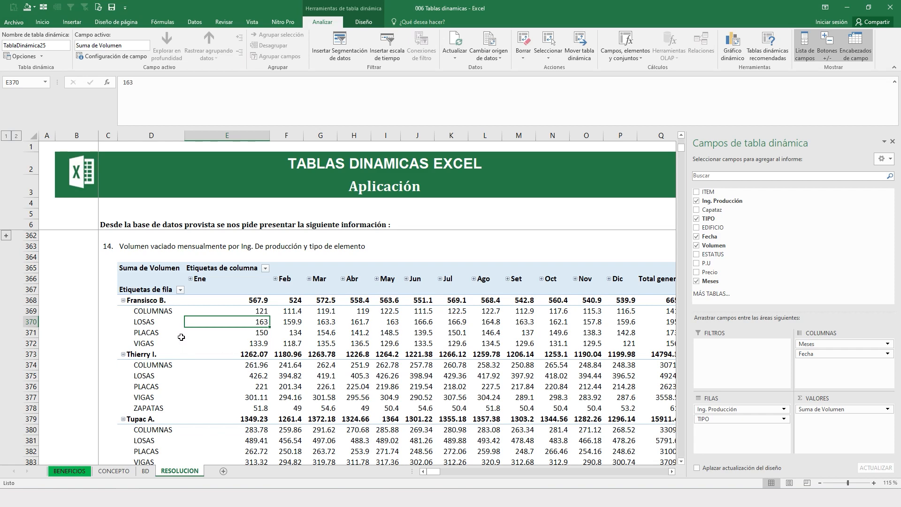
- Show item 14's pivot table in tabular form and hide its subtotals
left_click(363, 21)
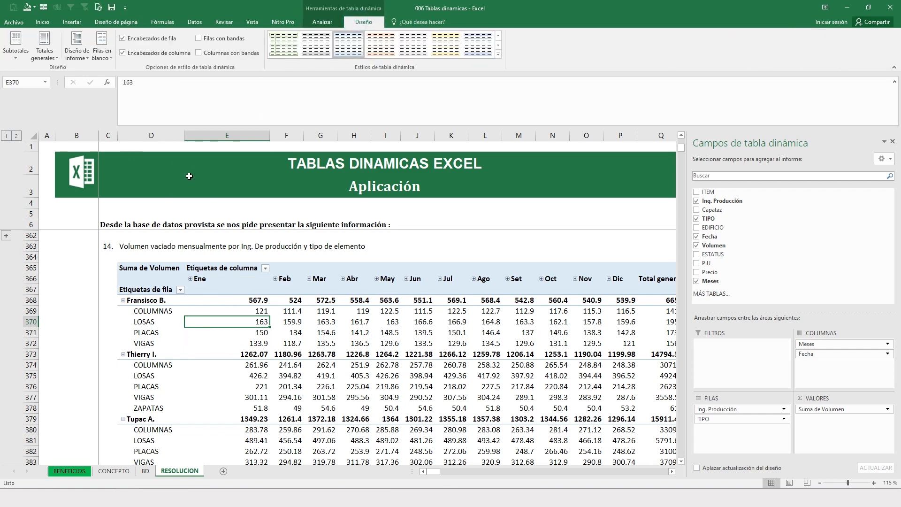
left_click(74, 53)
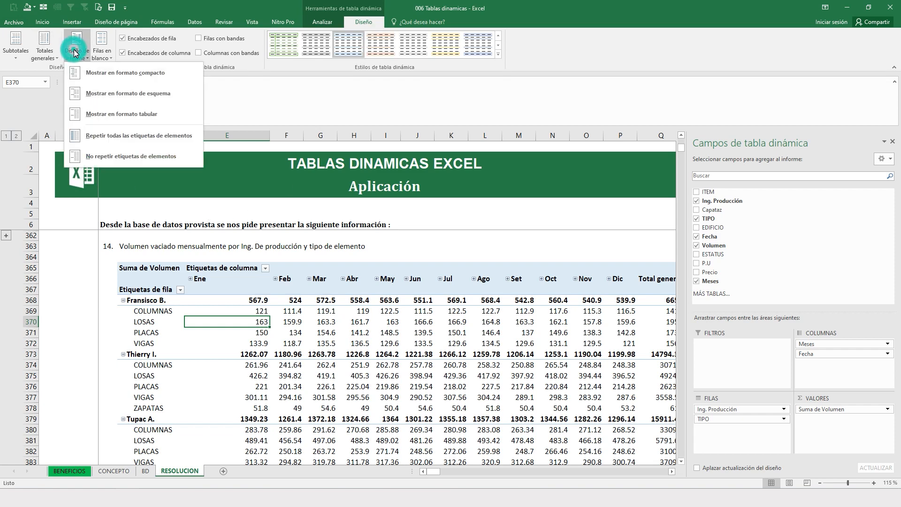
left_click(128, 114)
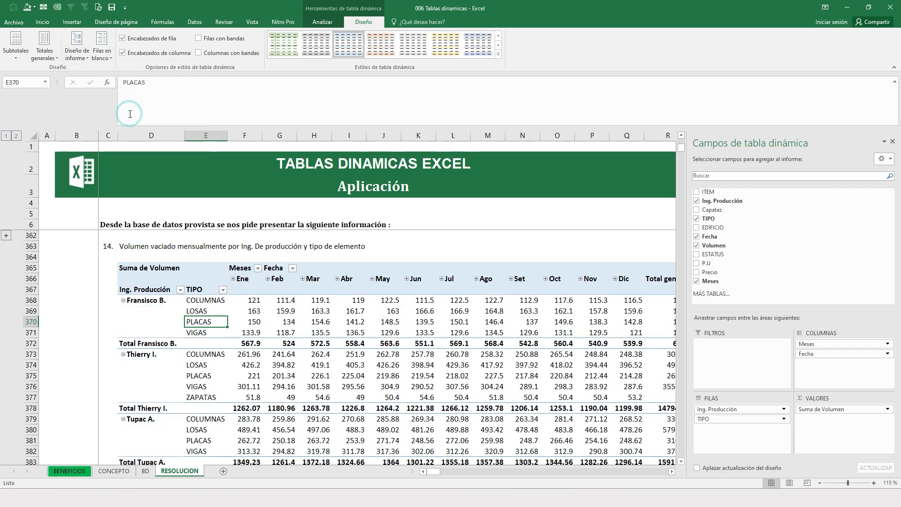
left_click(24, 58)
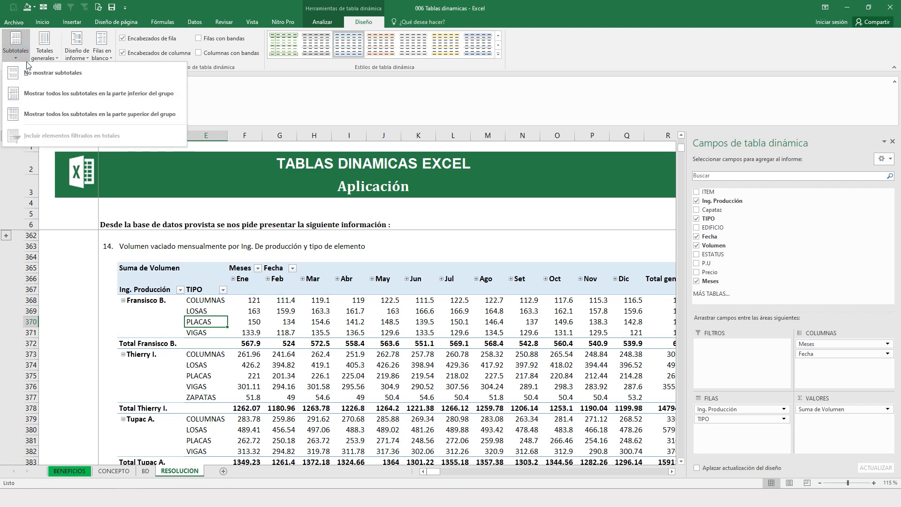
left_click(42, 74)
left_click(312, 354)
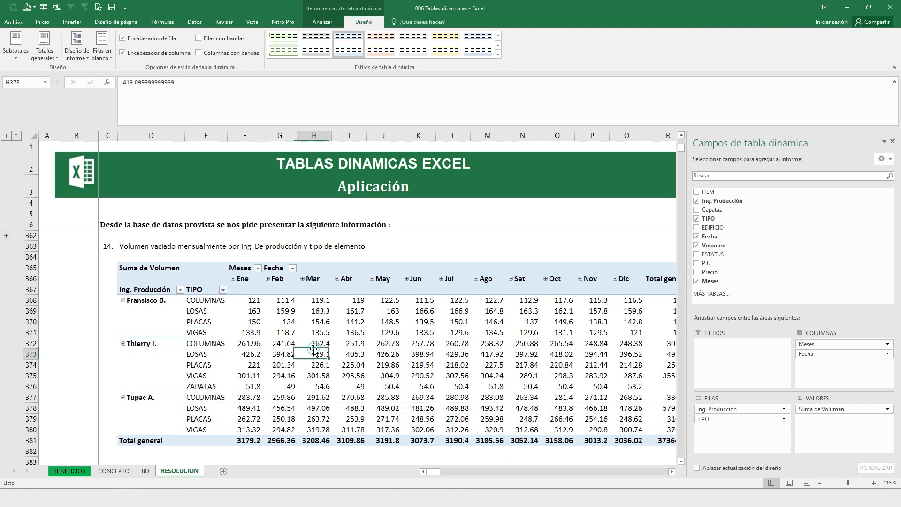
- Configure the Ing. Producción field of item 14's pivot table to repeat its item labels on every row
left_click_drag(143, 301, 154, 415)
left_click_drag(143, 302, 155, 422)
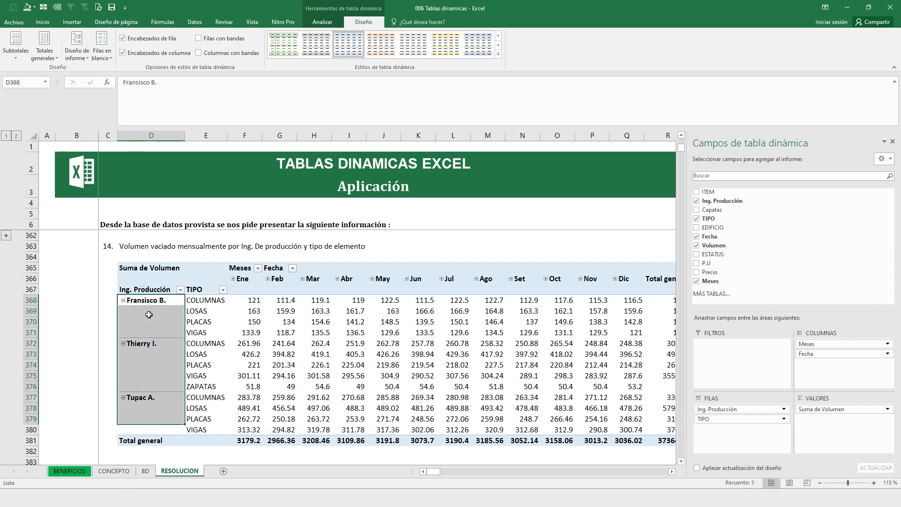
left_click(145, 301)
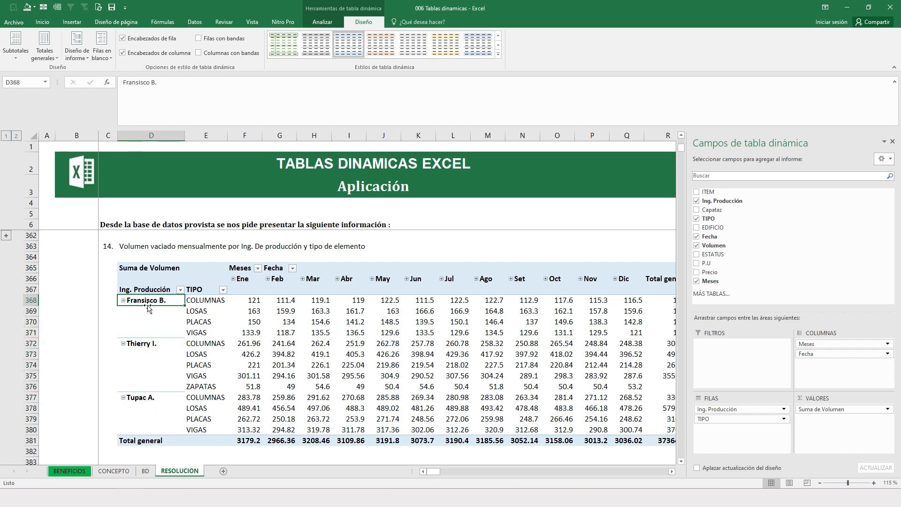
right_click(145, 320)
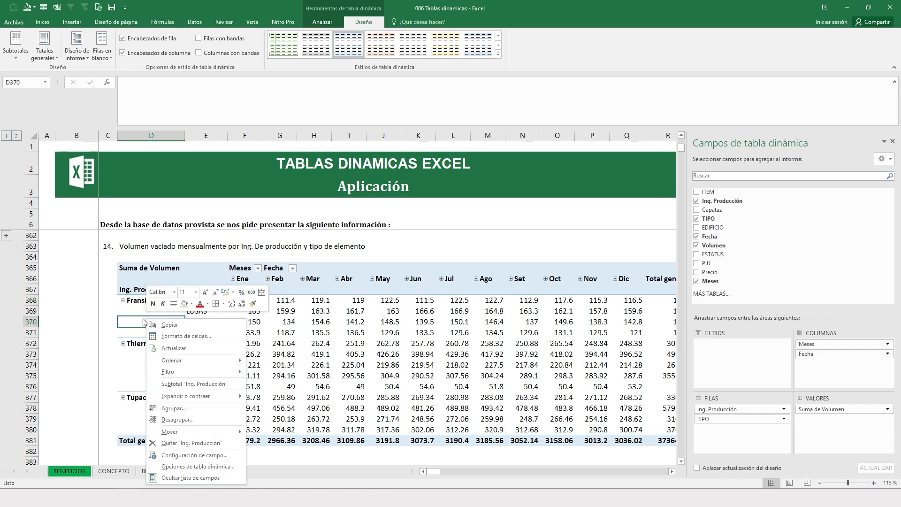
left_click(187, 455)
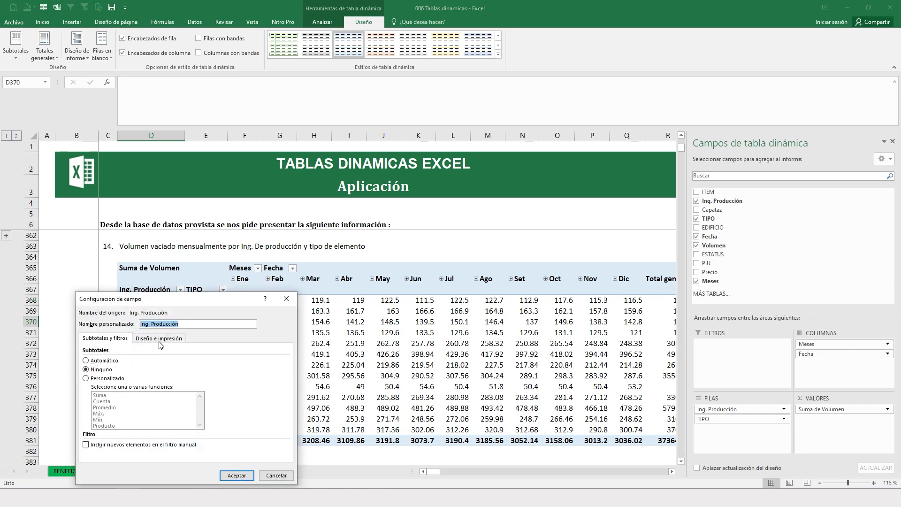
left_click(159, 338)
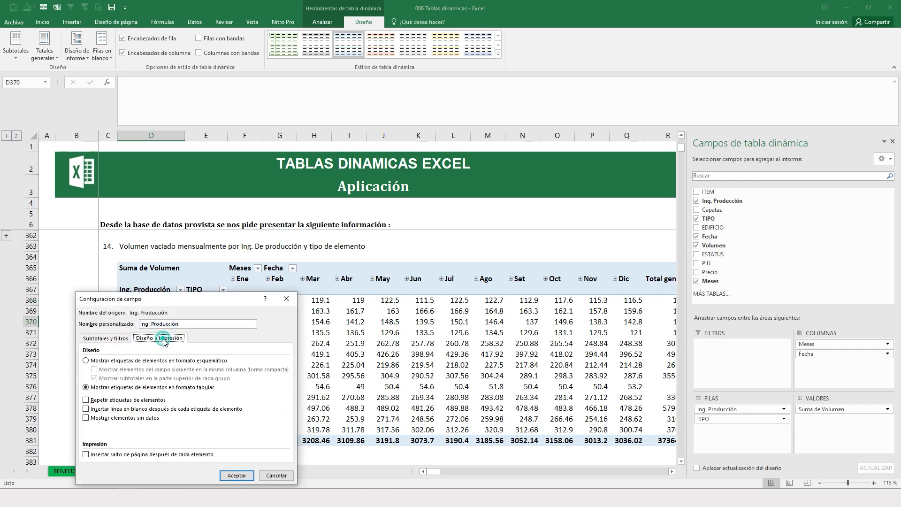
left_click(86, 401)
left_click(230, 474)
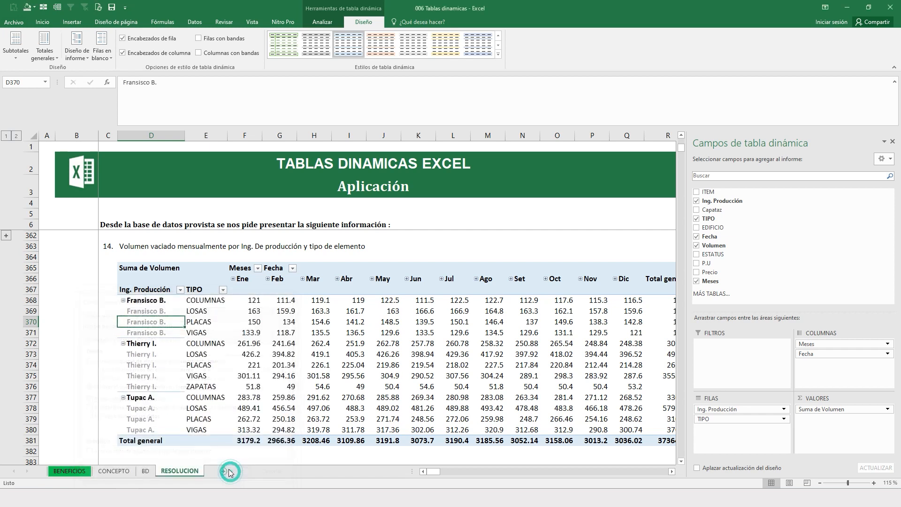
left_click(257, 373)
left_click(163, 305)
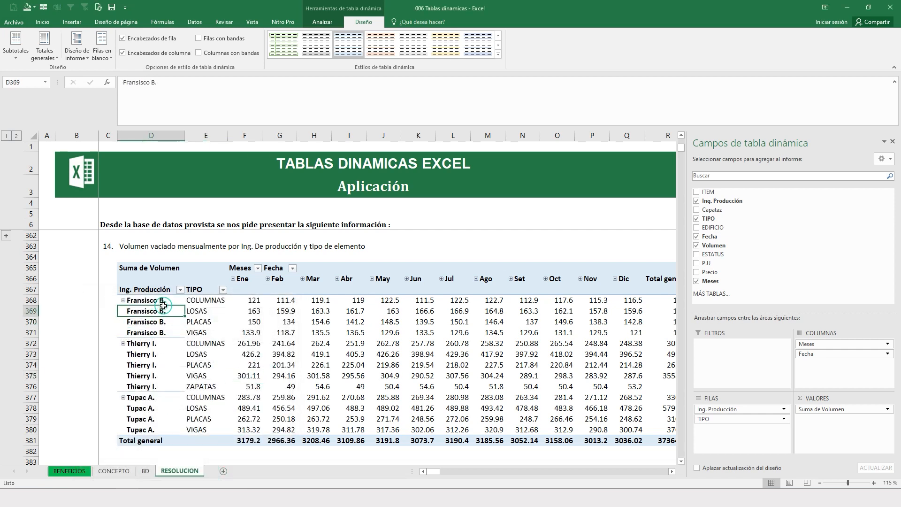
left_click_drag(131, 292, 621, 428)
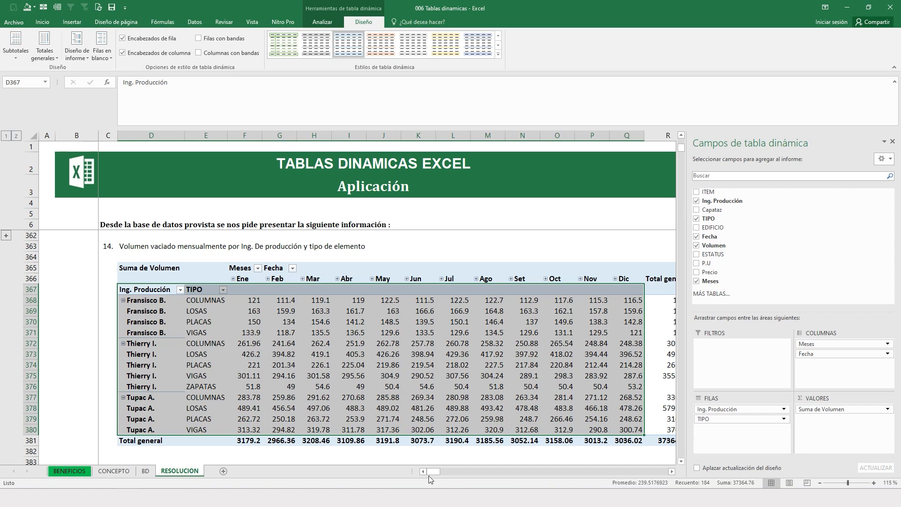
left_click_drag(432, 472, 432, 472)
left_click_drag(145, 300, 147, 428)
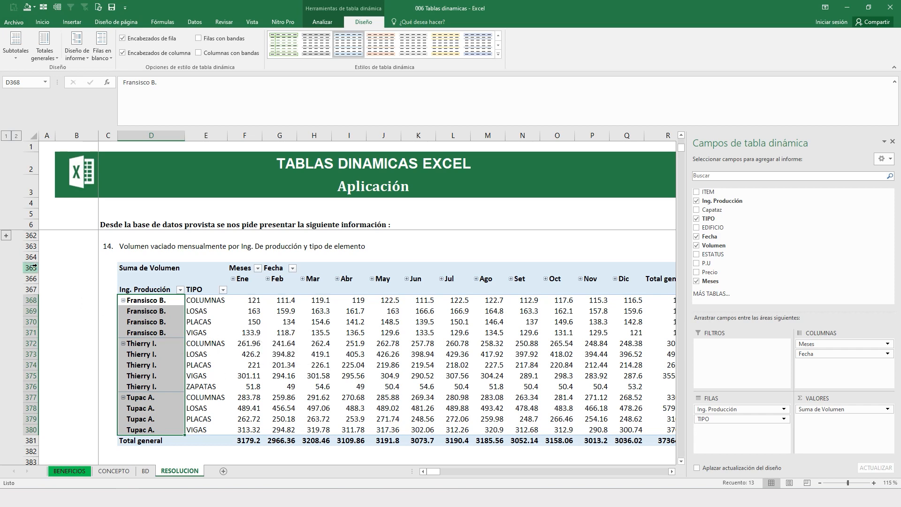
- Group rows 365 to 397 containing item 14's pivot table and collapse the outline to level 1
left_click_drag(30, 267, 101, 382)
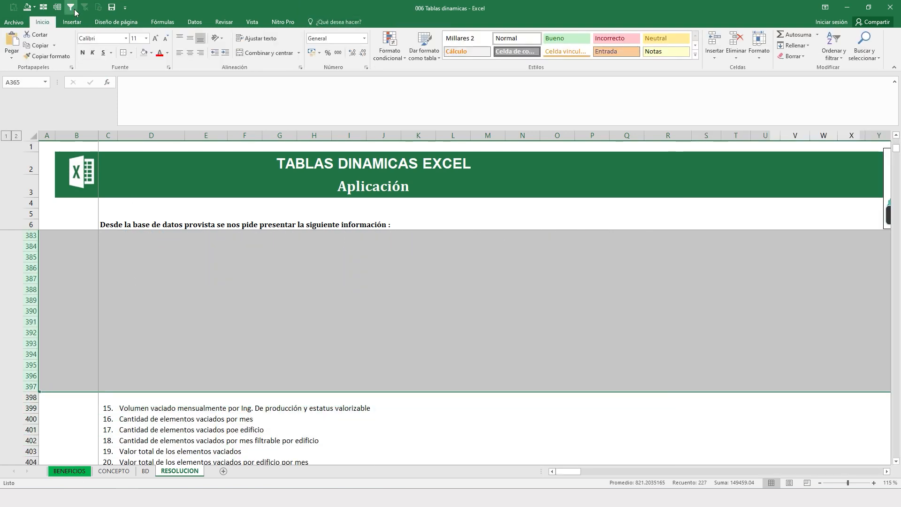
left_click(57, 8)
left_click(7, 137)
left_click(151, 279)
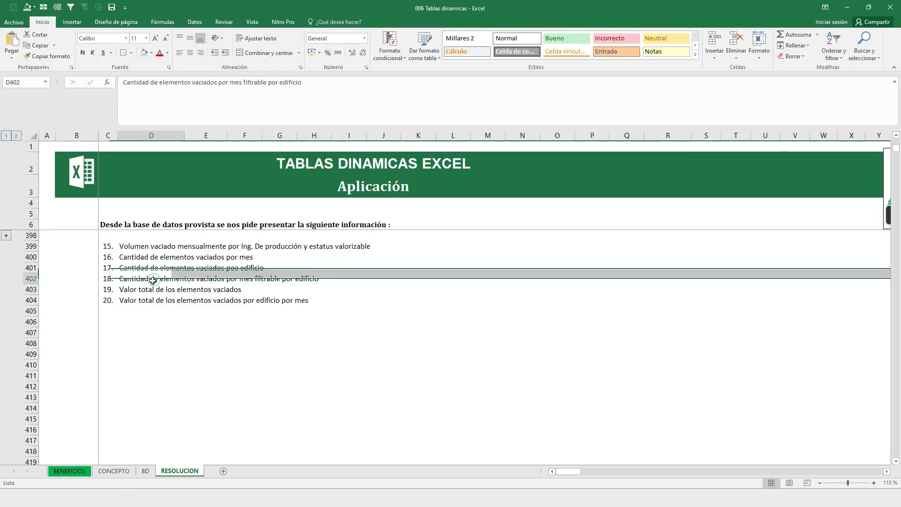
- Insert 14 blank rows at row 400 and 10 more at row 401, between items 15 and 16
left_click_drag(32, 257, 32, 398)
right_click(32, 302)
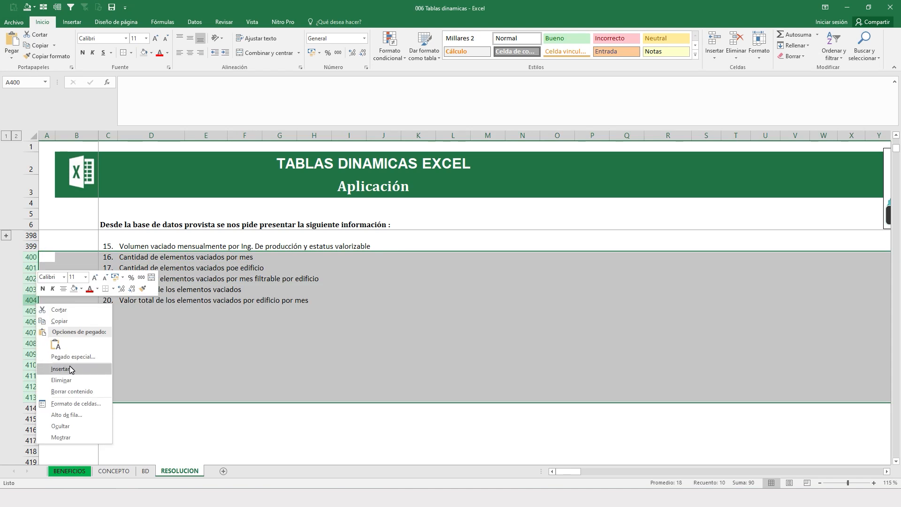
left_click(70, 365)
left_click(220, 300)
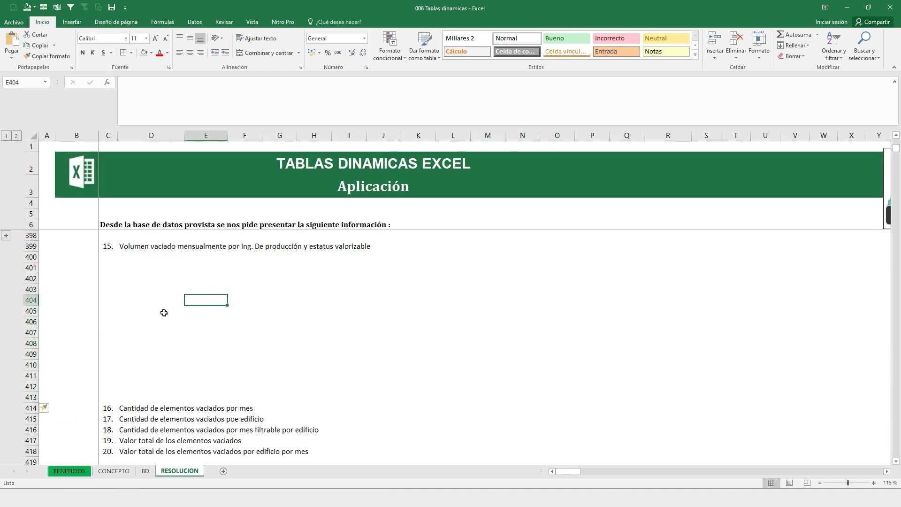
left_click(162, 266)
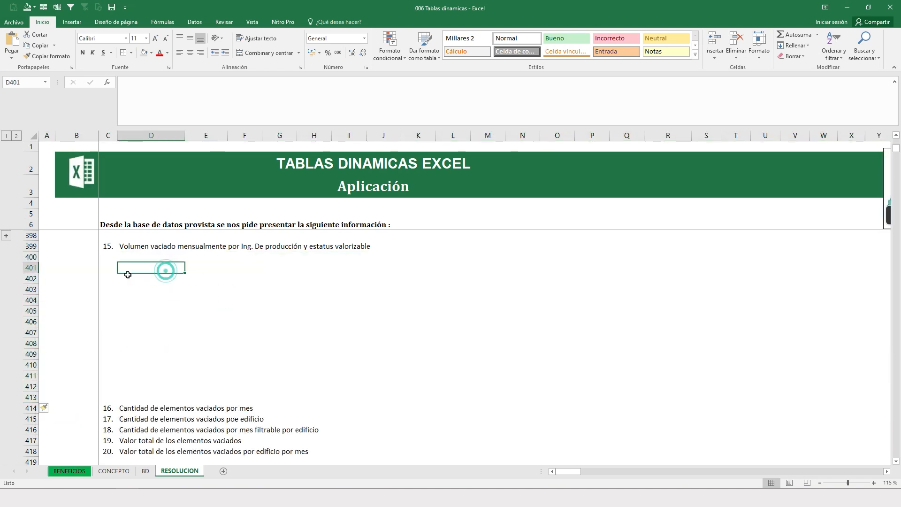
left_click_drag(34, 265, 31, 364)
right_click(31, 287)
left_click(65, 360)
- Create a pivot table in cell D401 of the RESOLUCION sheet from the copied BD data range
left_click(140, 267)
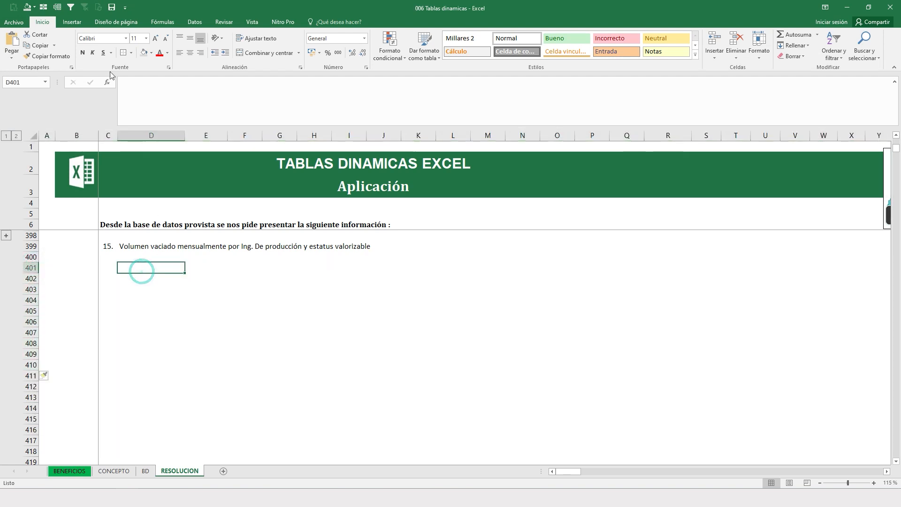
left_click(72, 22)
left_click(17, 42)
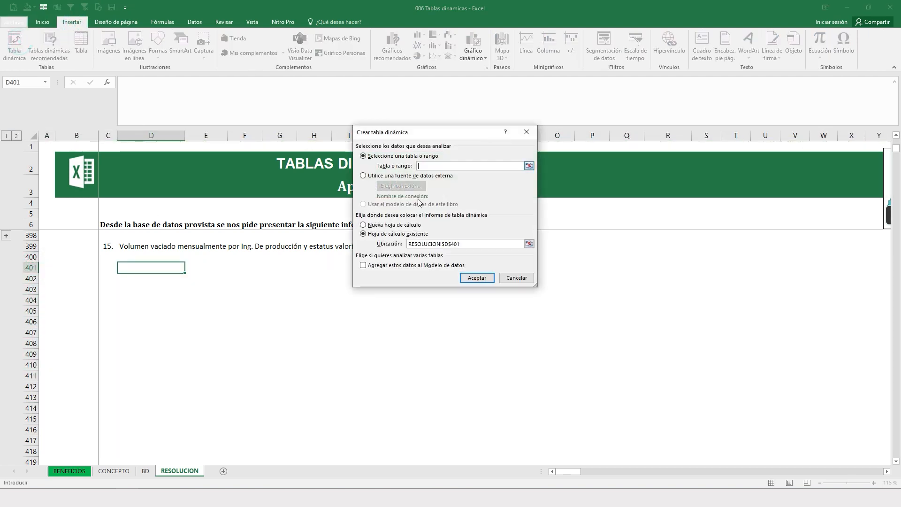
key("ctrl+v")
left_click(477, 277)
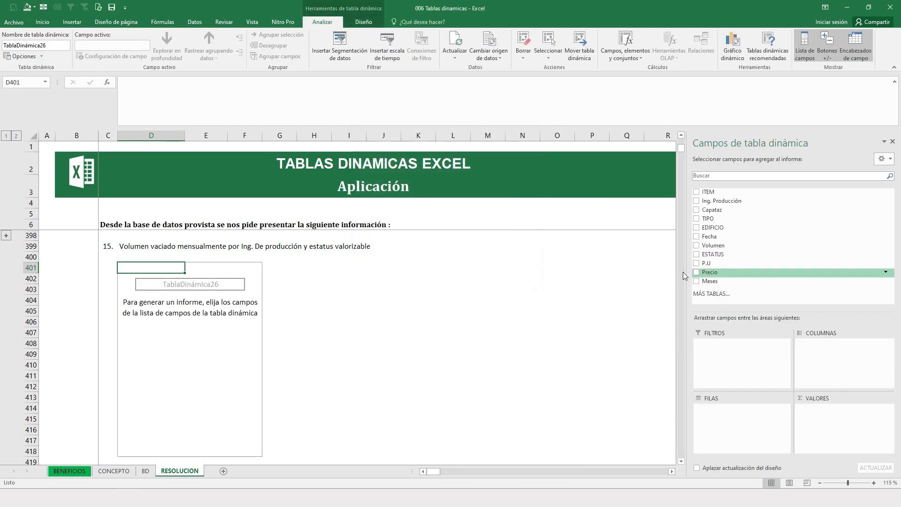
- Lay out item 15's pivot table with Volumen as values, Ing. Producción and ESTATUS as rows, and Fecha as columns
left_click_drag(712, 245, 836, 399)
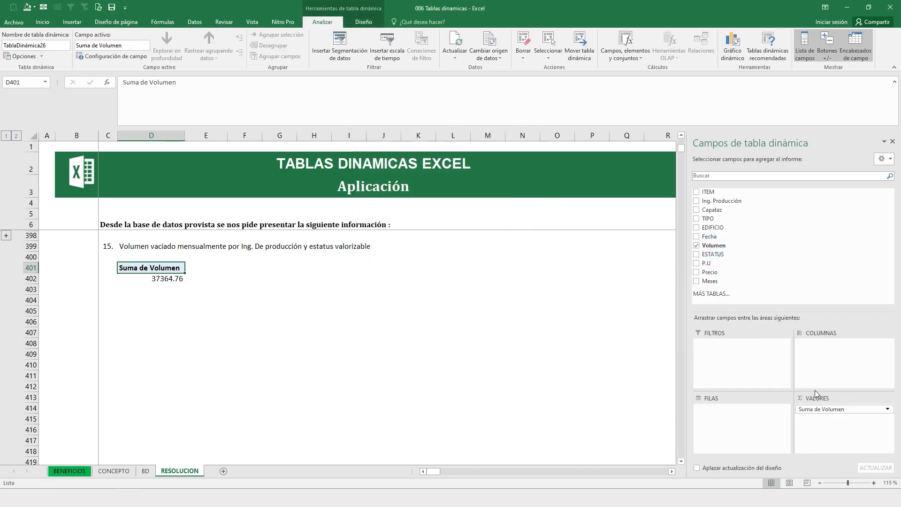
left_click_drag(717, 201, 739, 413)
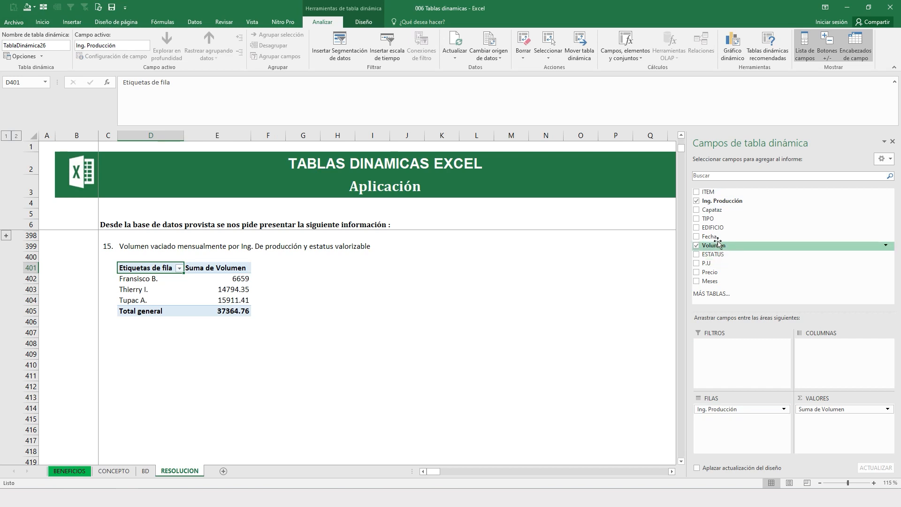
left_click_drag(721, 255, 733, 422)
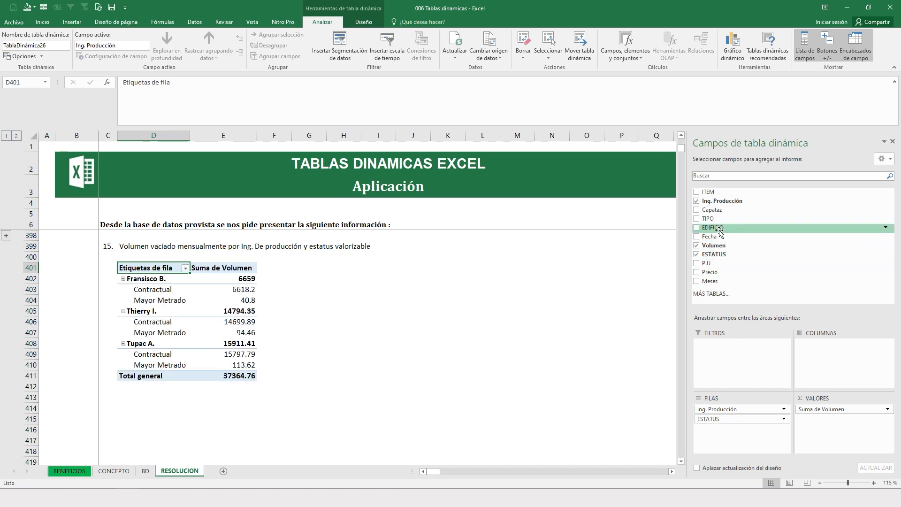
left_click_drag(713, 228, 852, 365)
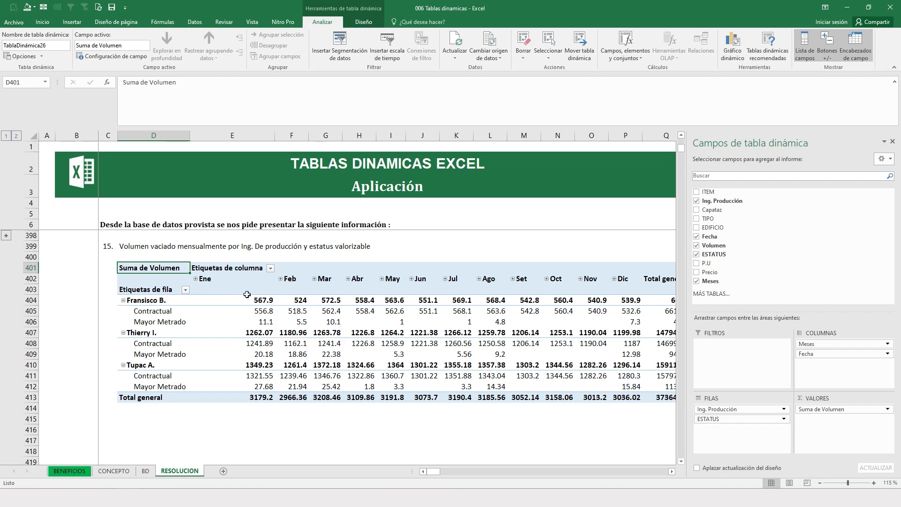
- Group rows 401 to 423 containing item 15's pivot table and collapse the outline to level 1
left_click_drag(40, 267, 39, 397)
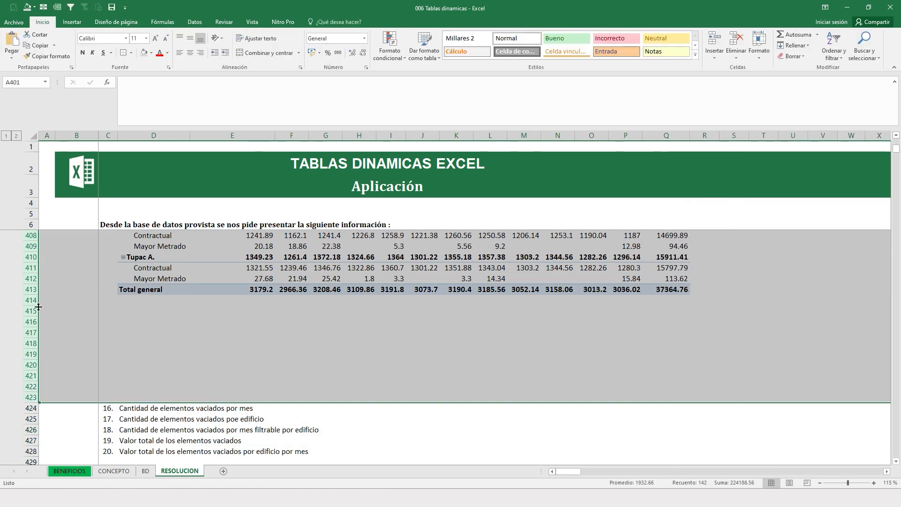
left_click(58, 8)
left_click(8, 136)
left_click(143, 236)
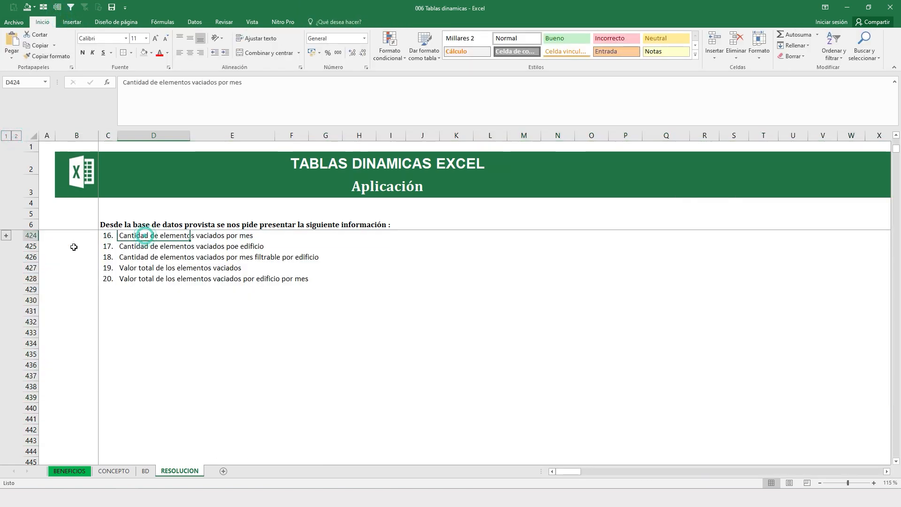
- Insert two blocks of 18 blank rows at row 425, between items 16 and 17
left_click_drag(31, 246, 35, 271)
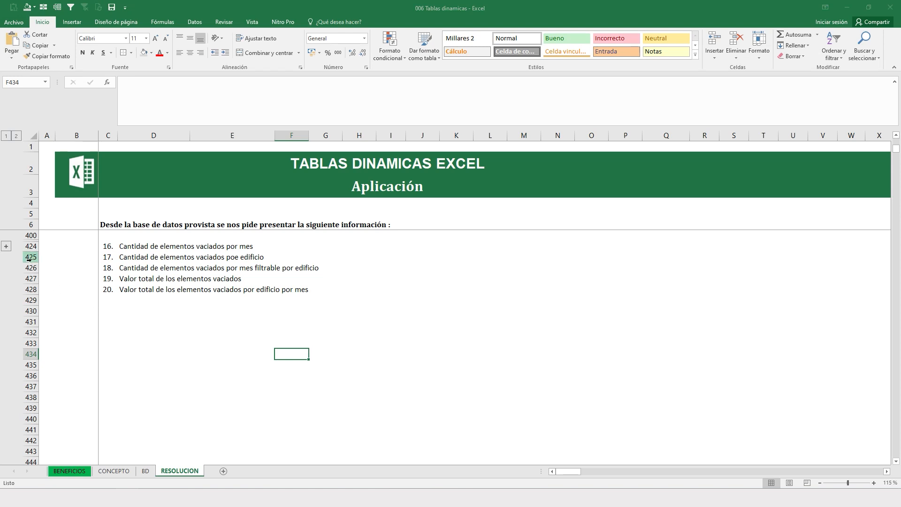
left_click_drag(31, 258, 30, 440)
right_click(28, 319)
left_click(58, 383)
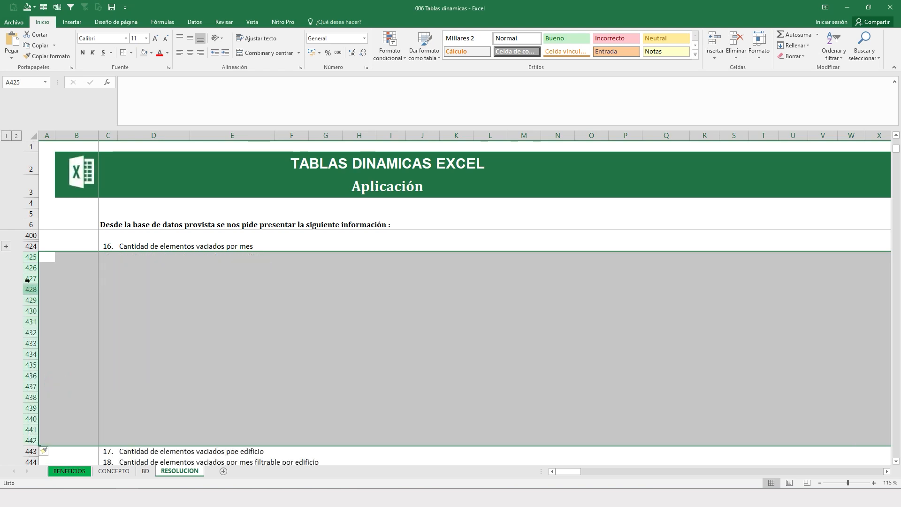
right_click(33, 258)
left_click(68, 328)
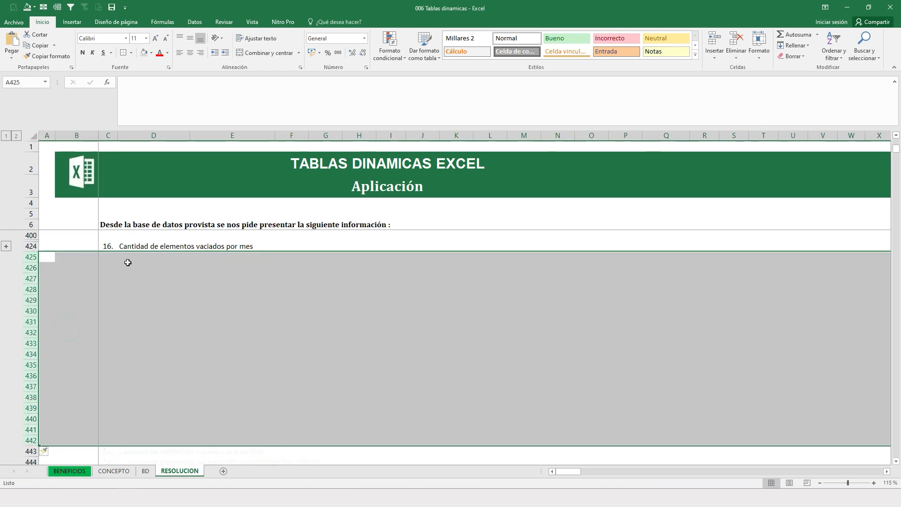
- Create a pivot table in cell D426 of the RESOLUCION sheet from the copied BD data range
left_click(127, 257)
left_click(124, 268)
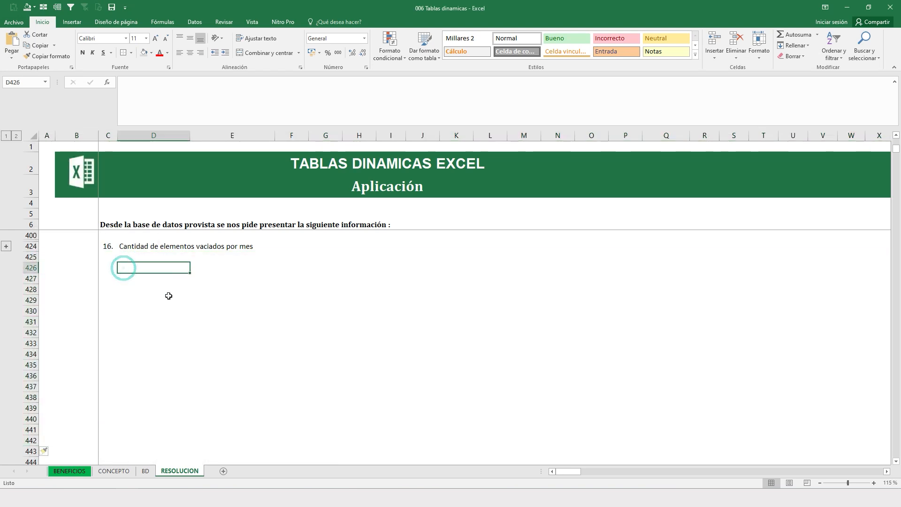
left_click(72, 22)
left_click(14, 47)
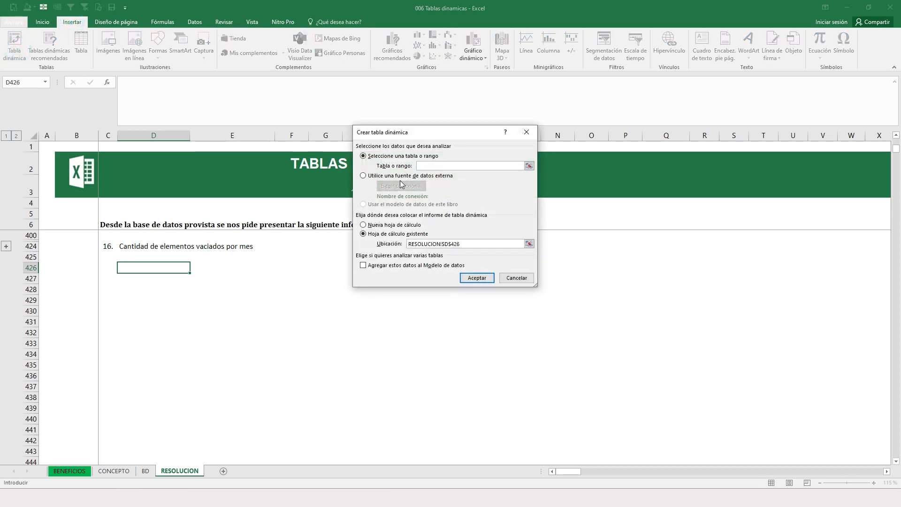
key("ctrl+v")
left_click(477, 278)
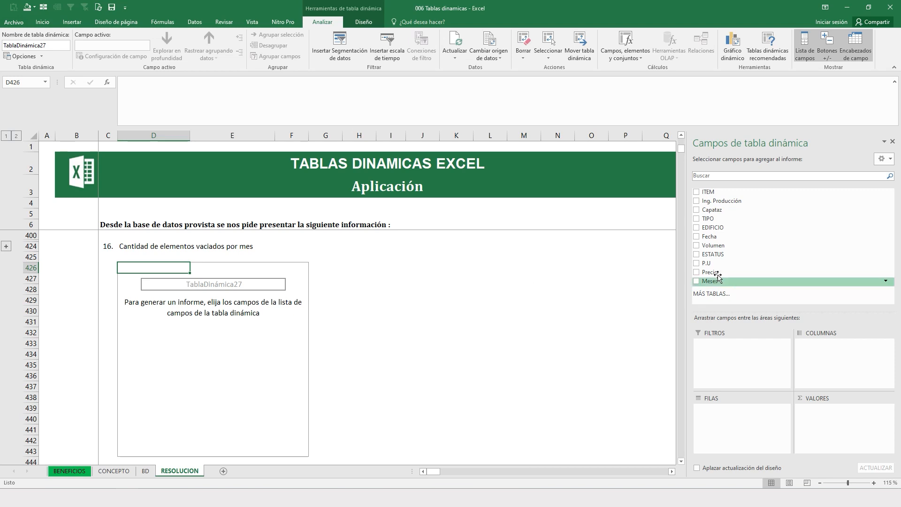
- Lay out item 16's pivot table with Volumen as values, Fecha as columns, and EDIFICIO as rows
left_click_drag(713, 245, 842, 425)
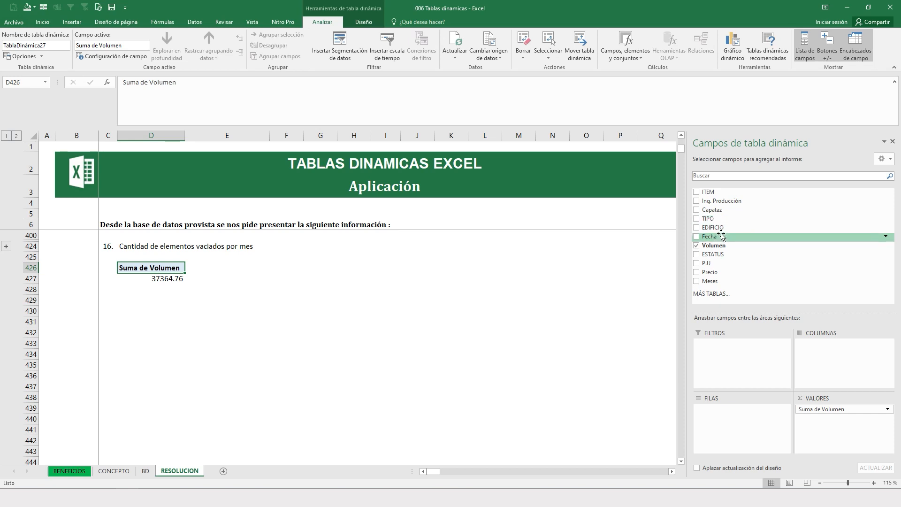
left_click_drag(721, 236, 814, 358)
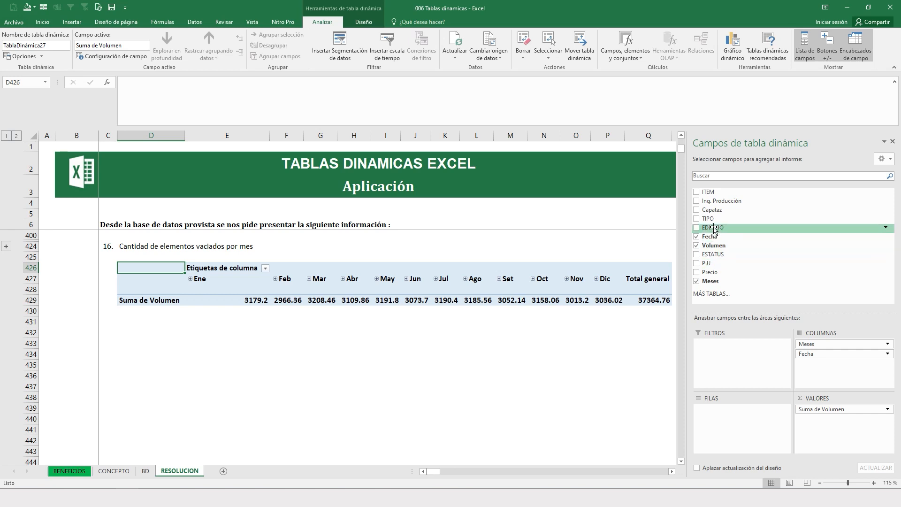
left_click_drag(715, 219, 732, 423)
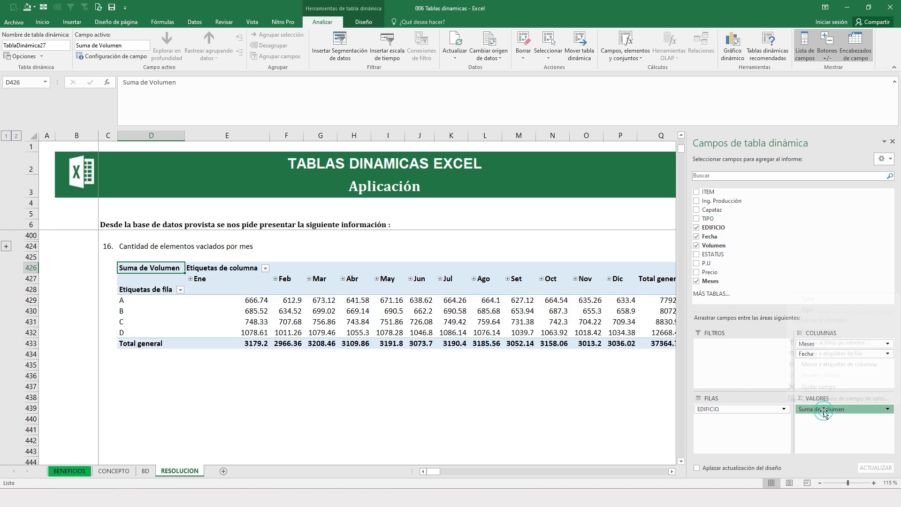
- Summarize item 16's Volumen values by Cuenta and check the resulting counts and grand total
left_click(820, 408)
left_click(821, 399)
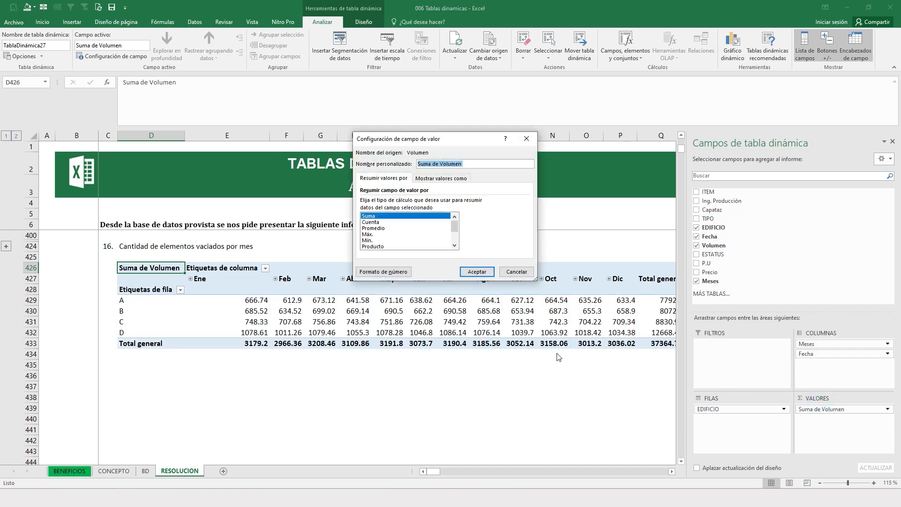
left_click(381, 234)
left_click(379, 221)
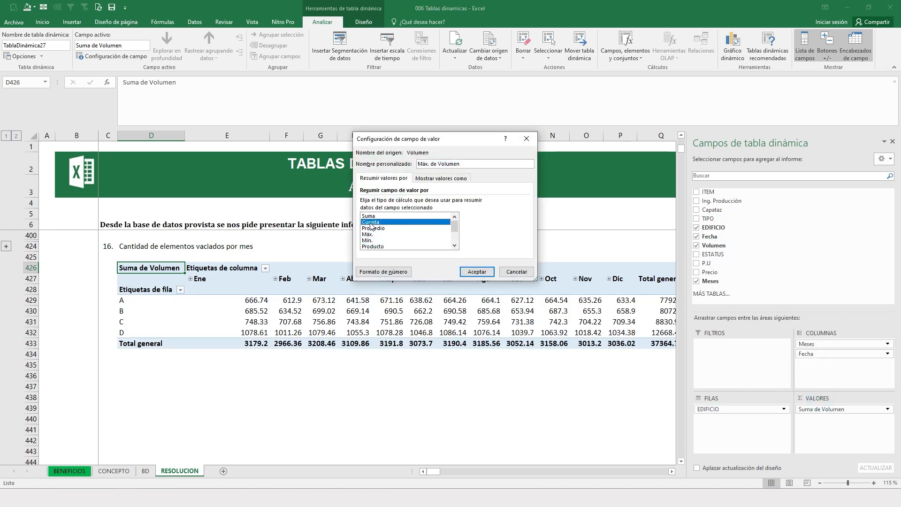
left_click(475, 271)
left_click(392, 333)
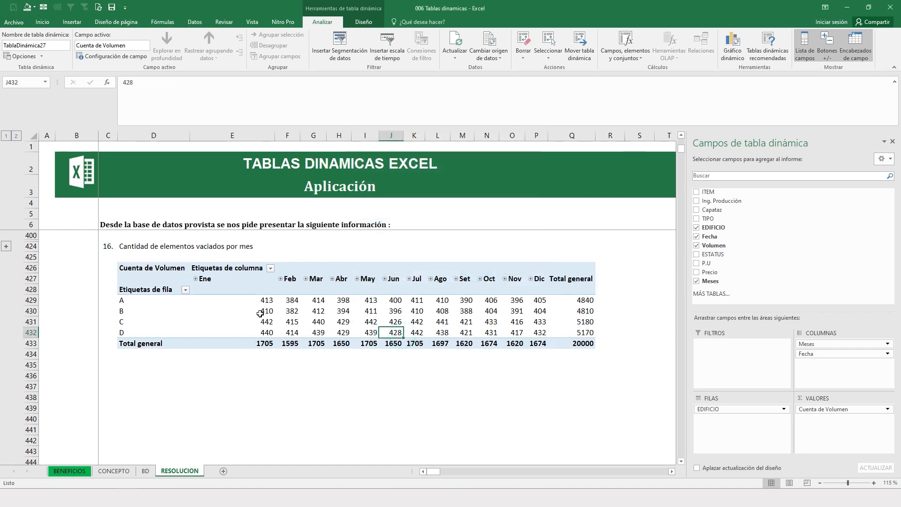
left_click_drag(261, 300, 542, 332)
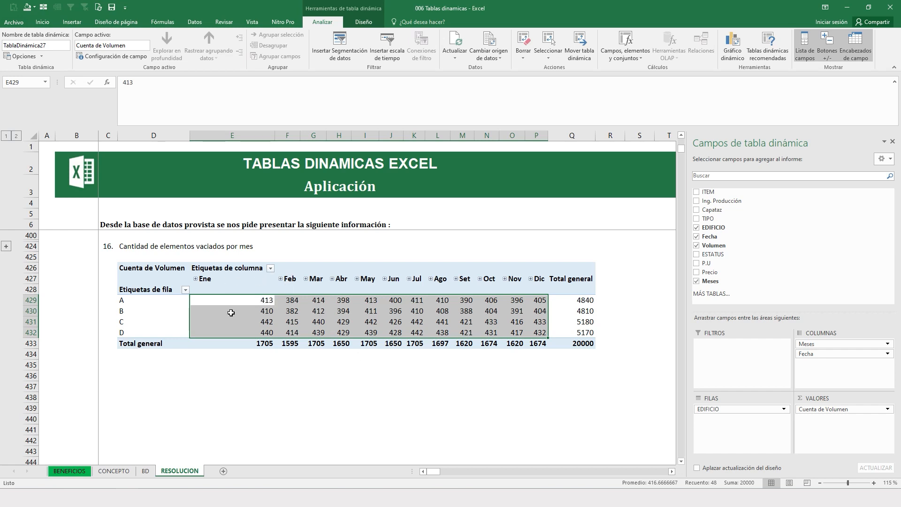
left_click(588, 342)
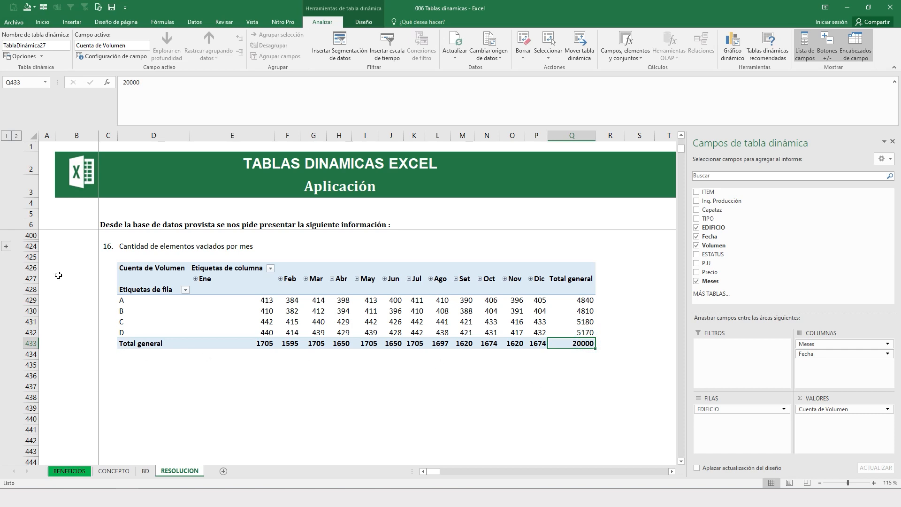
- Group rows 426 to 460 containing item 16's pivot table and collapse the outline to level 1
left_click_drag(26, 268, 26, 297)
right_click(31, 263)
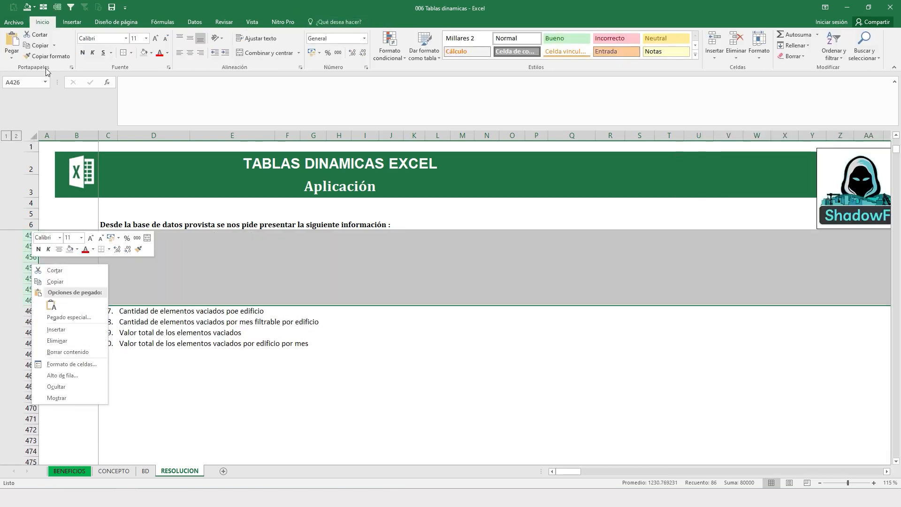
left_click(56, 7)
left_click(5, 136)
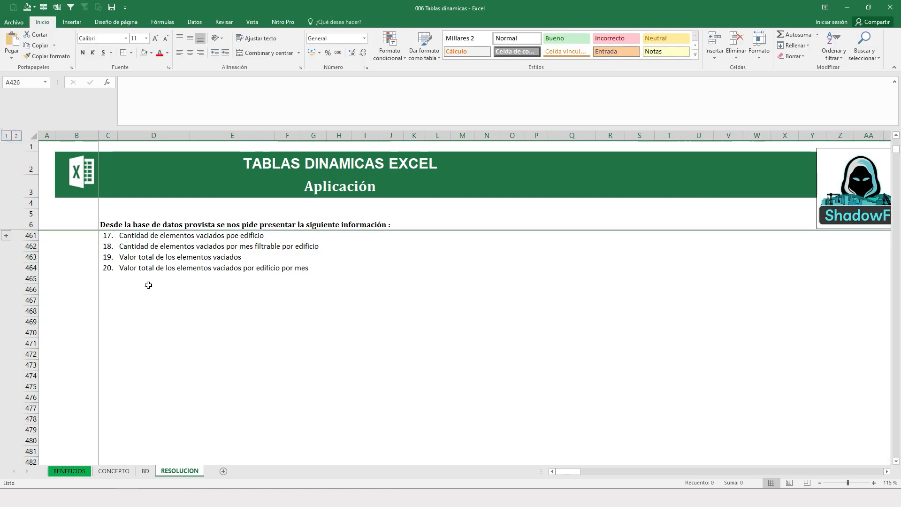
- Correct item 17's description in cell D461 to "Cantidad de elementos vaciados por edificio"
left_click(155, 289)
scroll(136, 336, "up", 1)
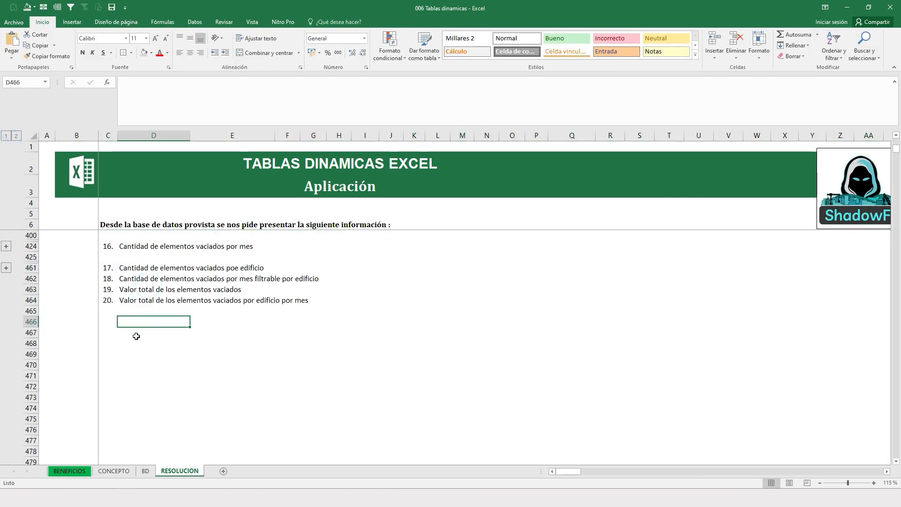
left_click(29, 279)
left_click(180, 268)
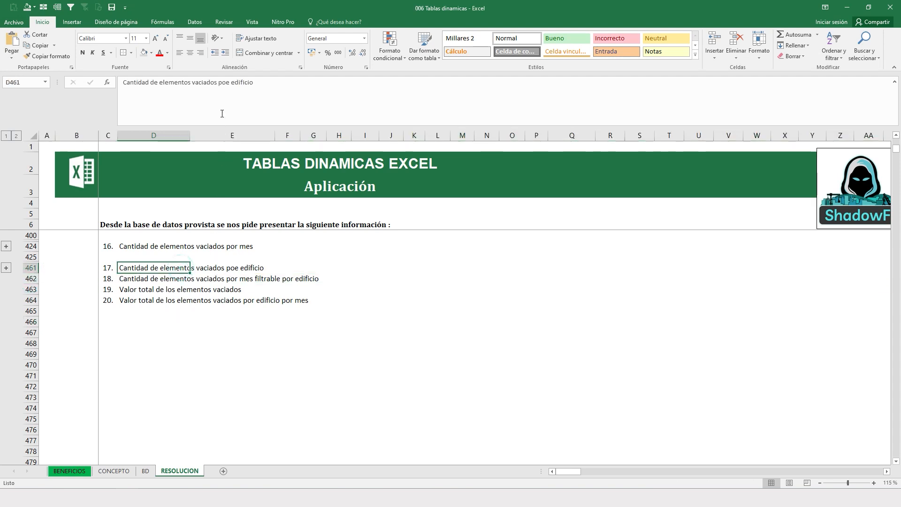
left_click(226, 82)
key("Delete")
type("r")
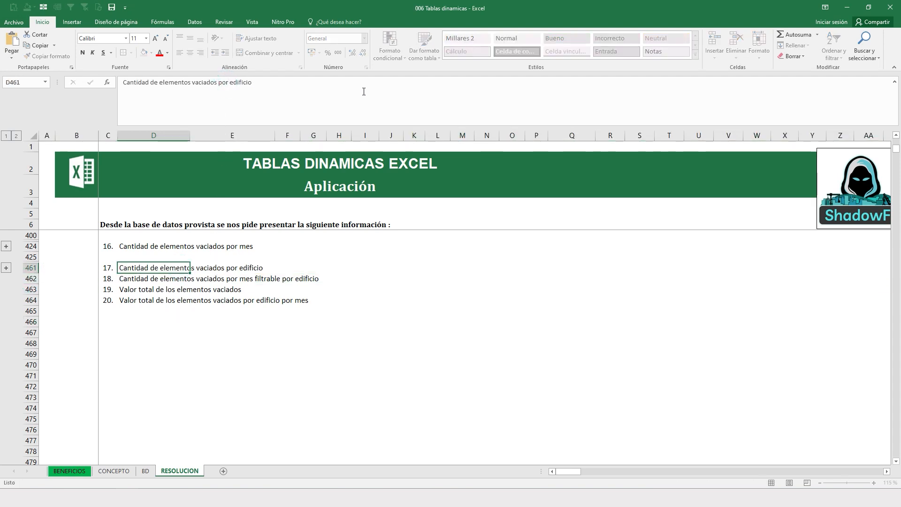
key("Return")
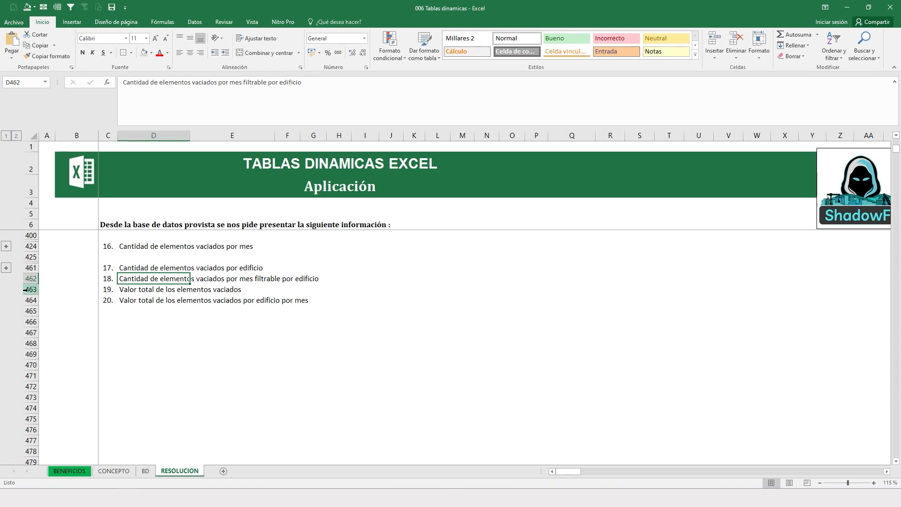
- Insert two blocks of 15 blank rows at row 463, between items 18 and 19
left_click_drag(26, 289, 31, 440)
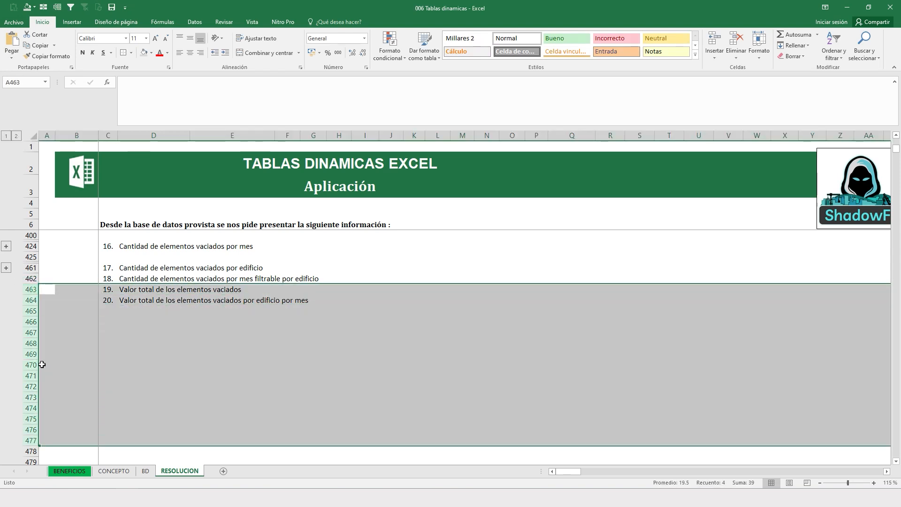
right_click(28, 333)
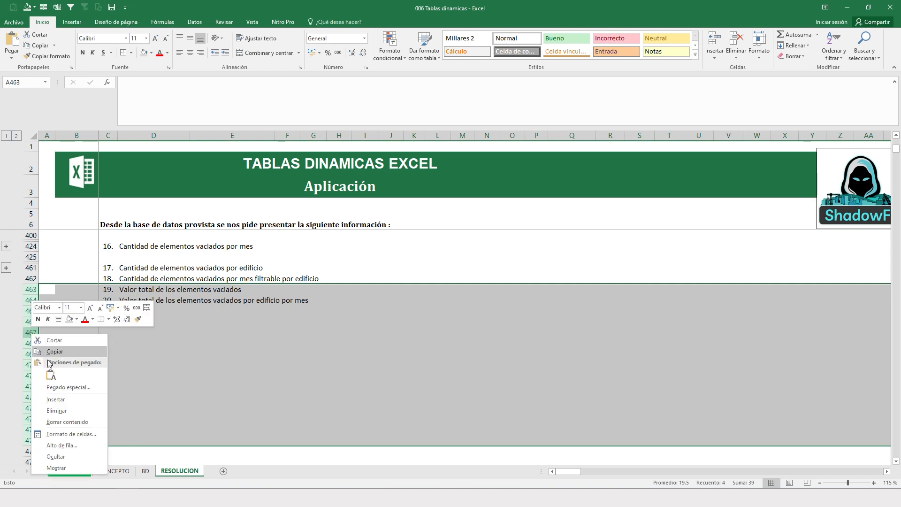
left_click(57, 401)
right_click(32, 323)
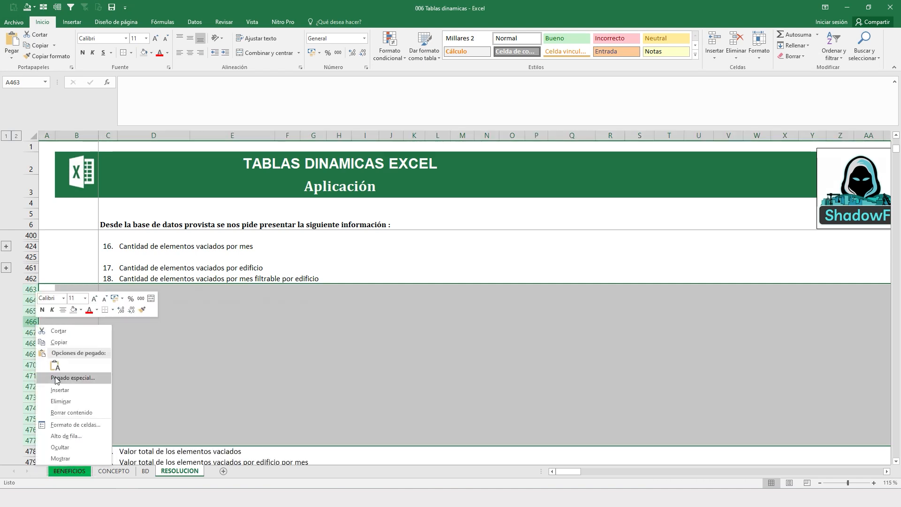
left_click(61, 392)
- Create a pivot table in cell D465 of the RESOLUCION sheet from the copied data range
left_click(129, 307)
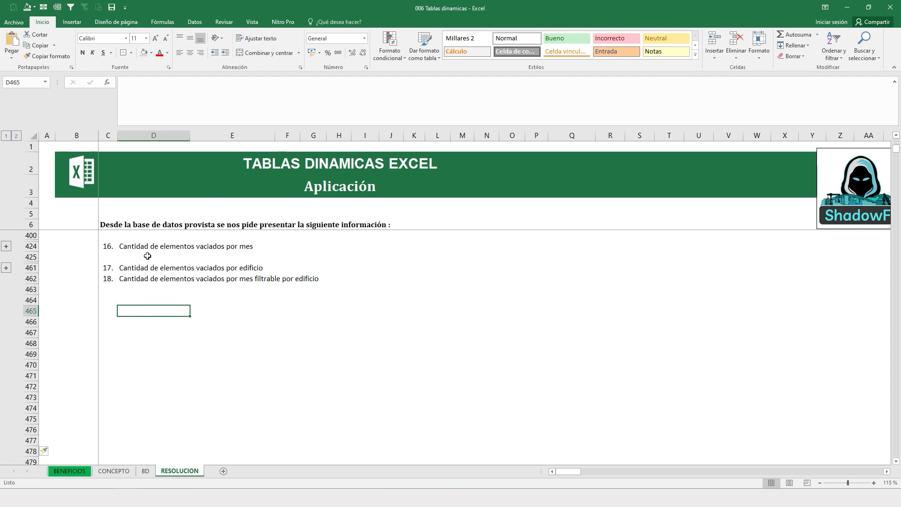
left_click(72, 22)
left_click(15, 44)
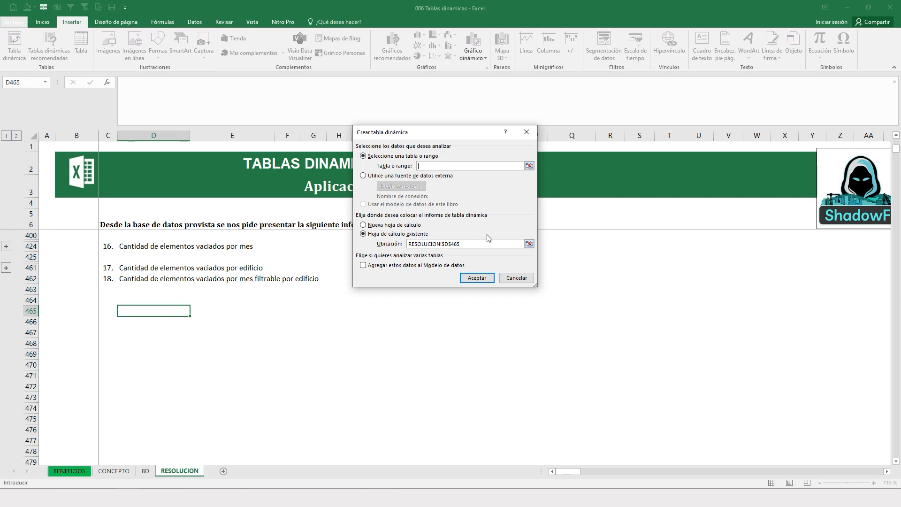
left_click(477, 277)
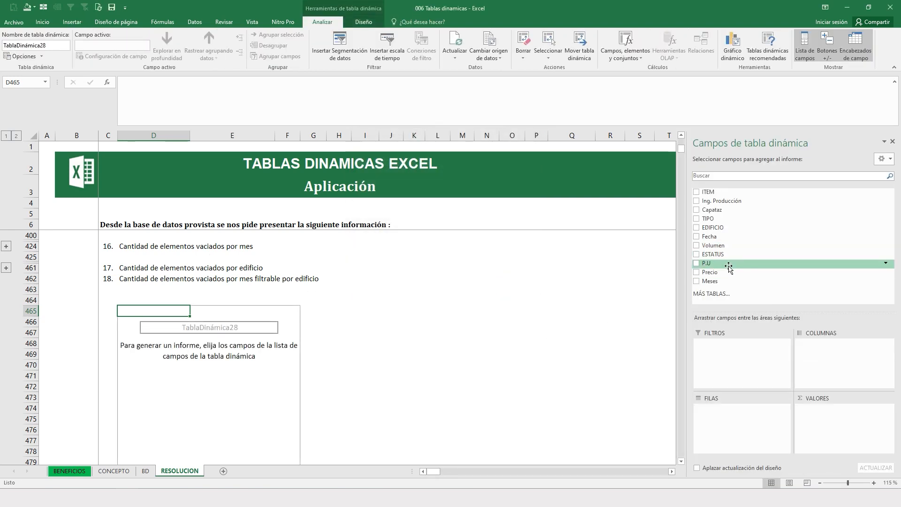
- Lay out item 18's pivot table with EDIFICIO as rows and Fecha as columns, summarizing the Volumen values by Cuenta
left_click_drag(725, 246, 812, 406)
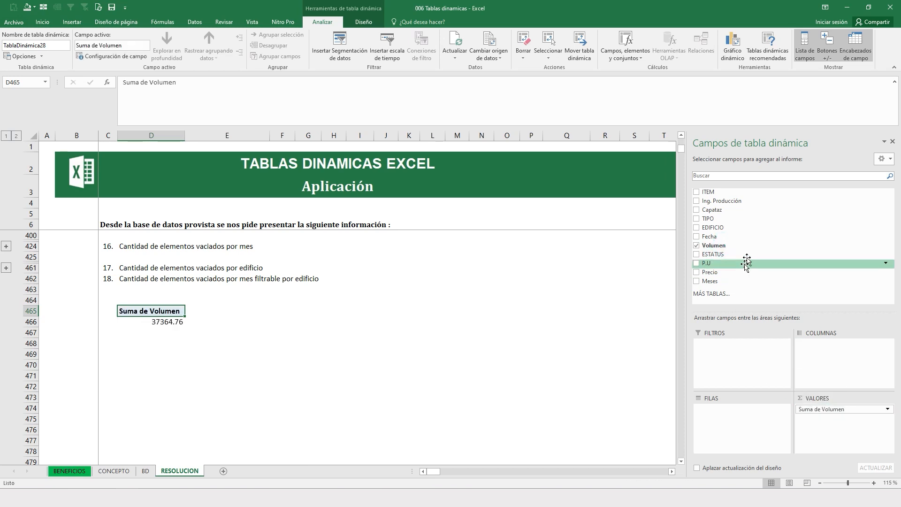
left_click_drag(712, 227, 809, 357)
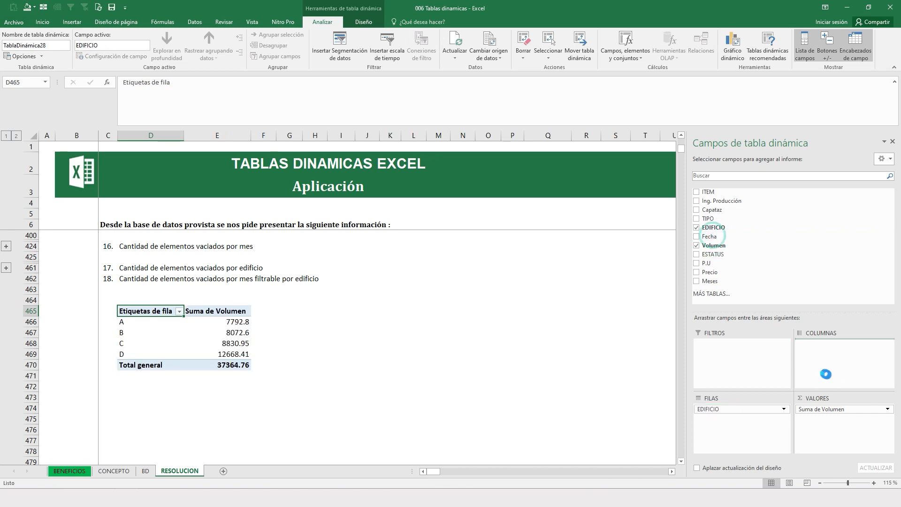
left_click(825, 409)
left_click(818, 398)
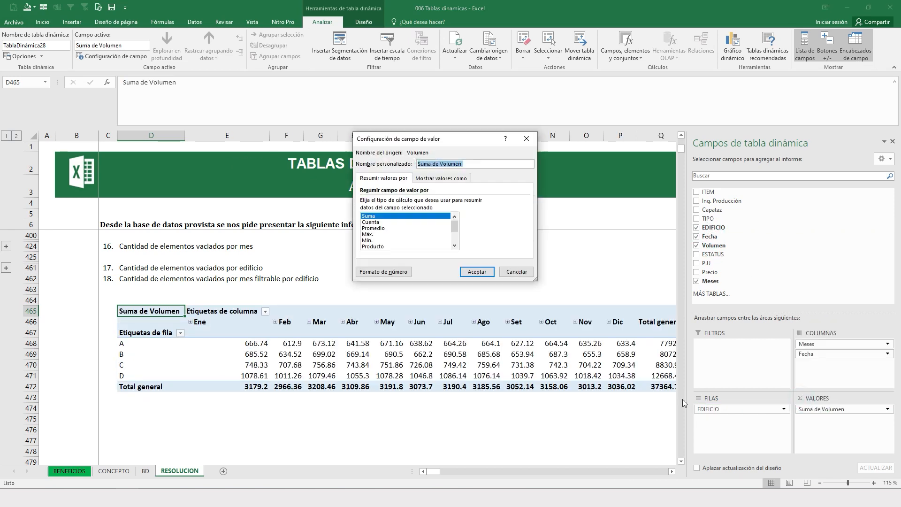
left_click(368, 222)
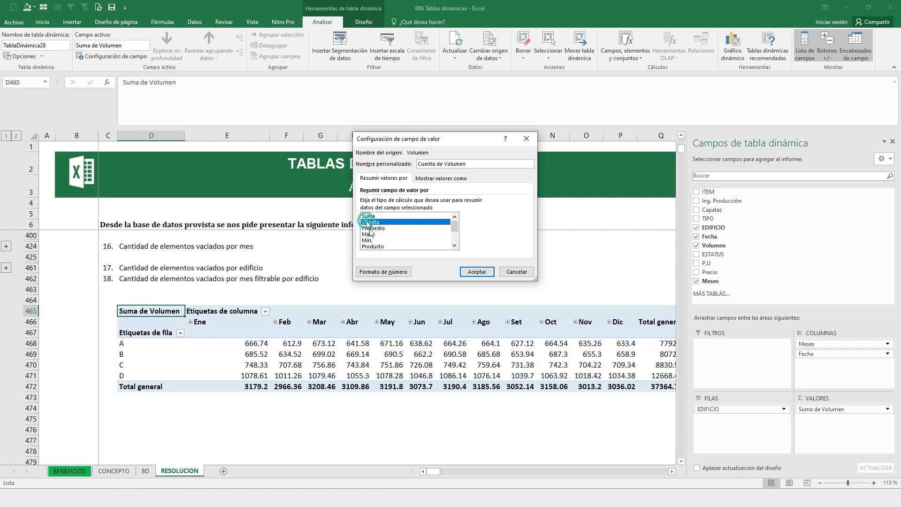
left_click(479, 272)
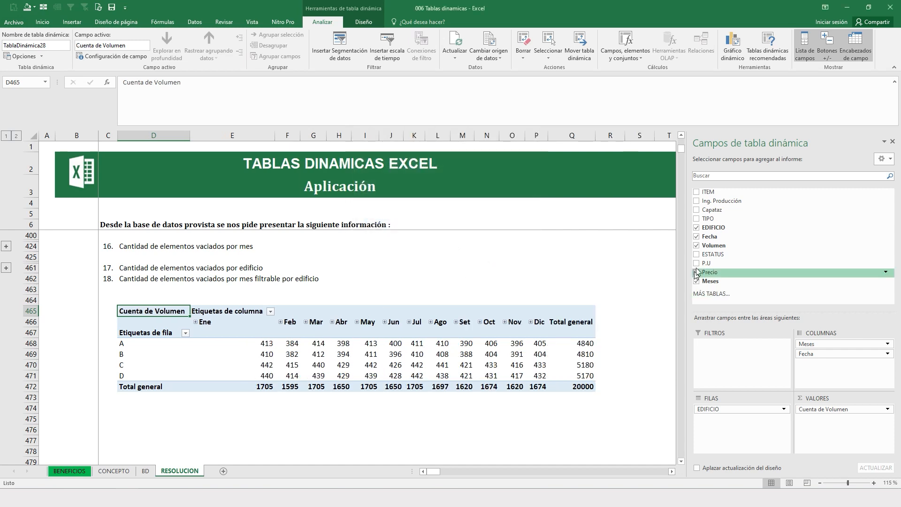
- Move EDIFICIO from the rows to the report filter and allow multiple items in it, keeping all buildings selected
left_click_drag(713, 227, 731, 347)
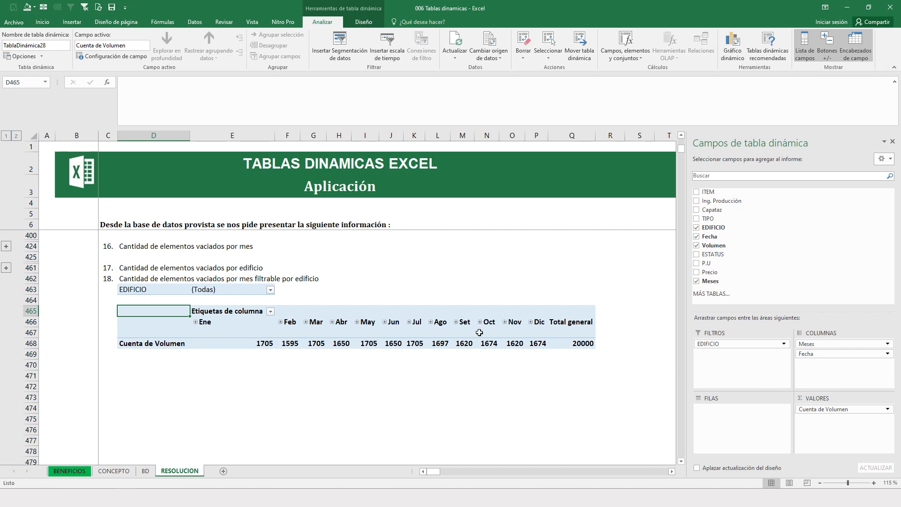
left_click(271, 290)
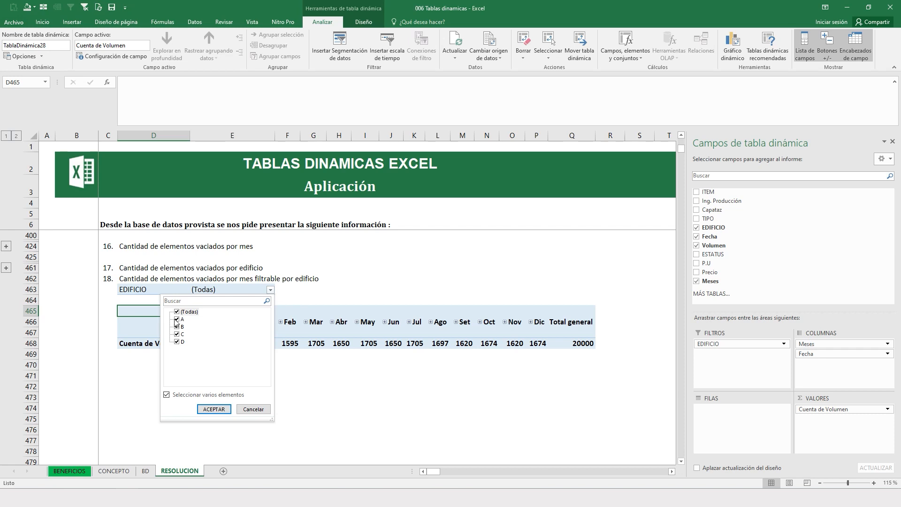
left_click(214, 408)
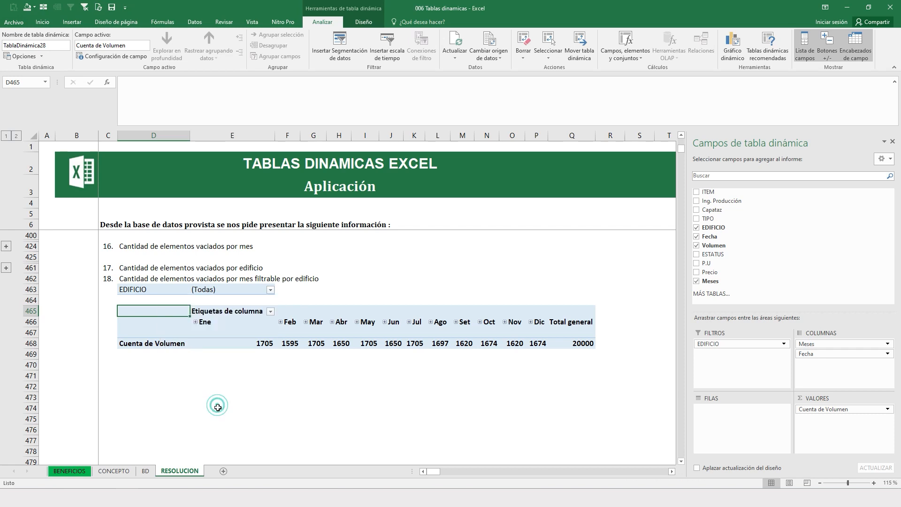
- Exclude building B and then building A from item 18's EDIFICIO filter, leaving C and D selected
left_click(271, 290)
left_click(177, 327)
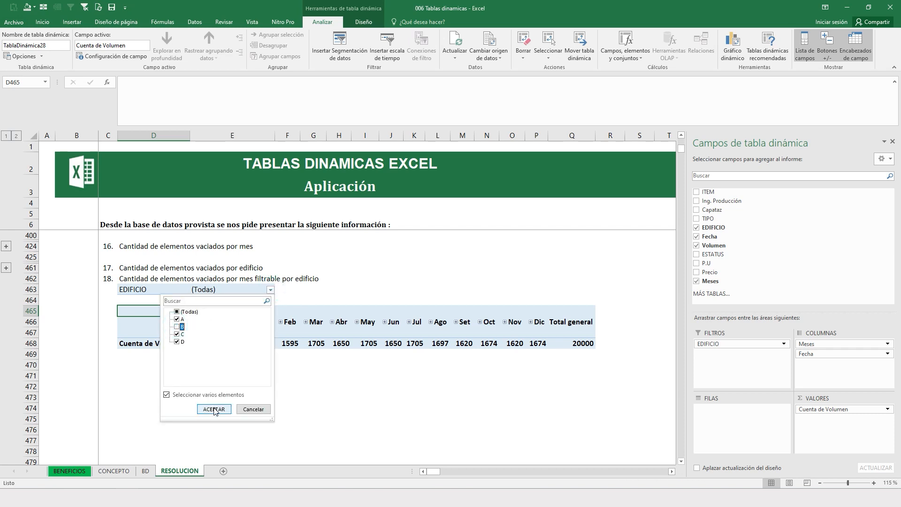
left_click(214, 408)
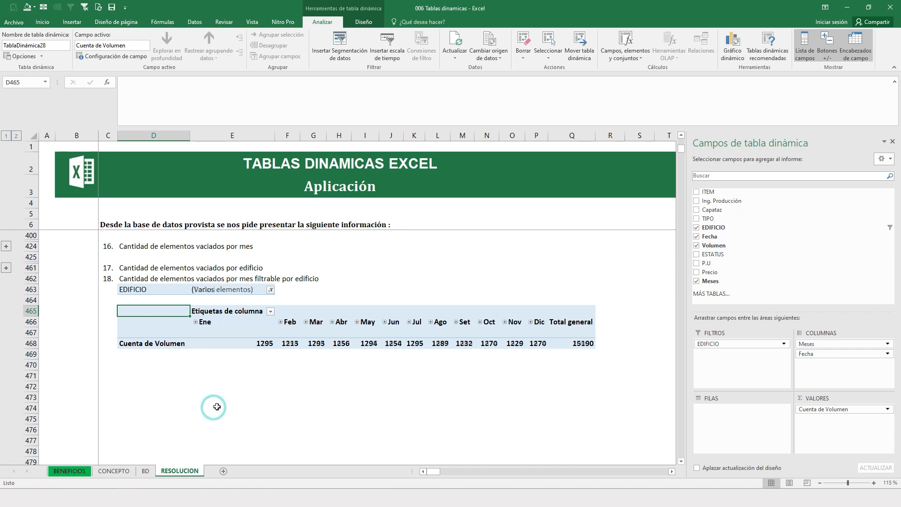
left_click(270, 290)
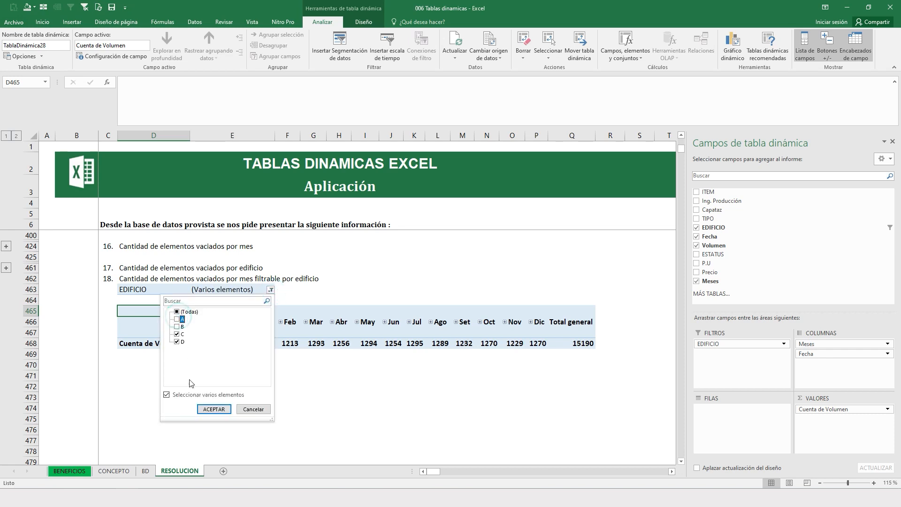
left_click(211, 409)
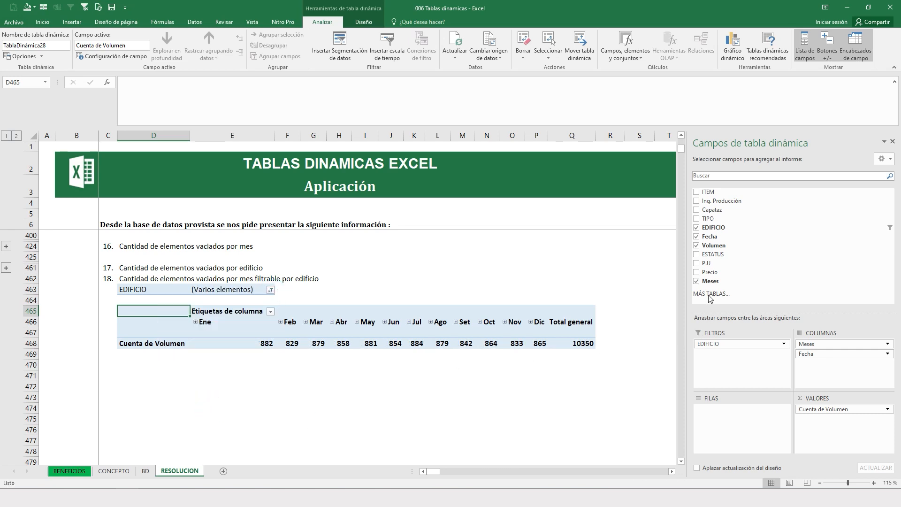
- Add Capataz to the rows of item 18's pivot table and change the buildings included in its EDIFICIO filter, keeping D
left_click_drag(708, 209, 732, 412)
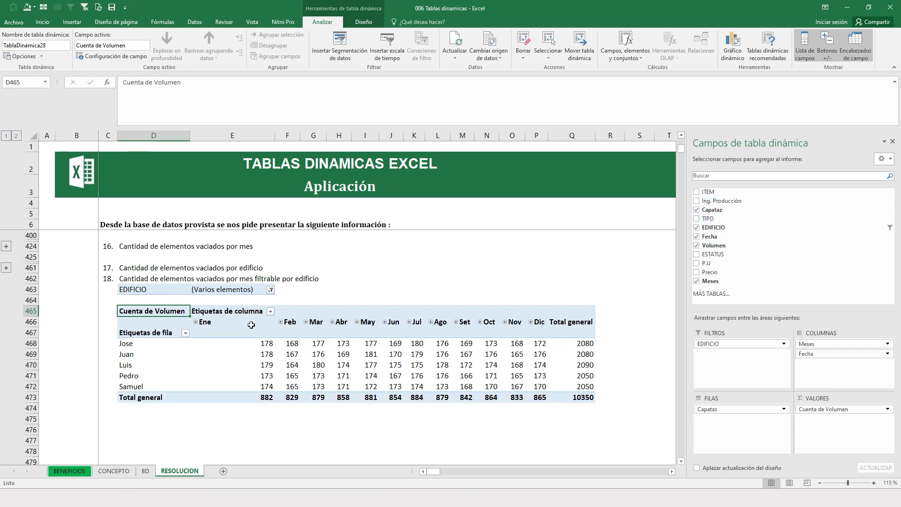
left_click(128, 341)
left_click(263, 285)
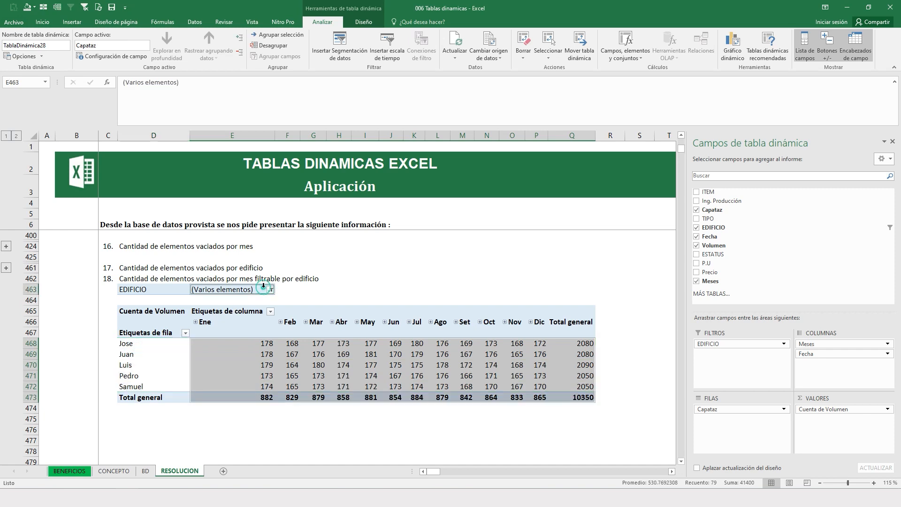
left_click(268, 291)
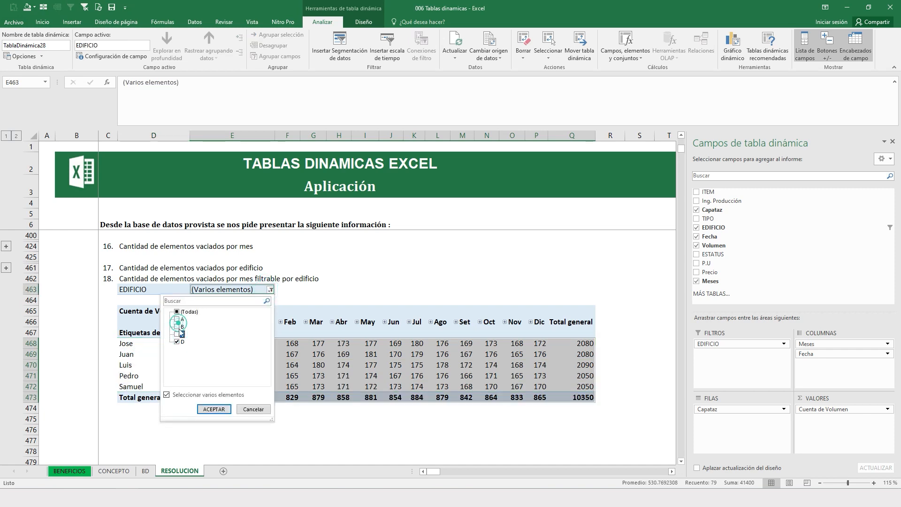
left_click(212, 408)
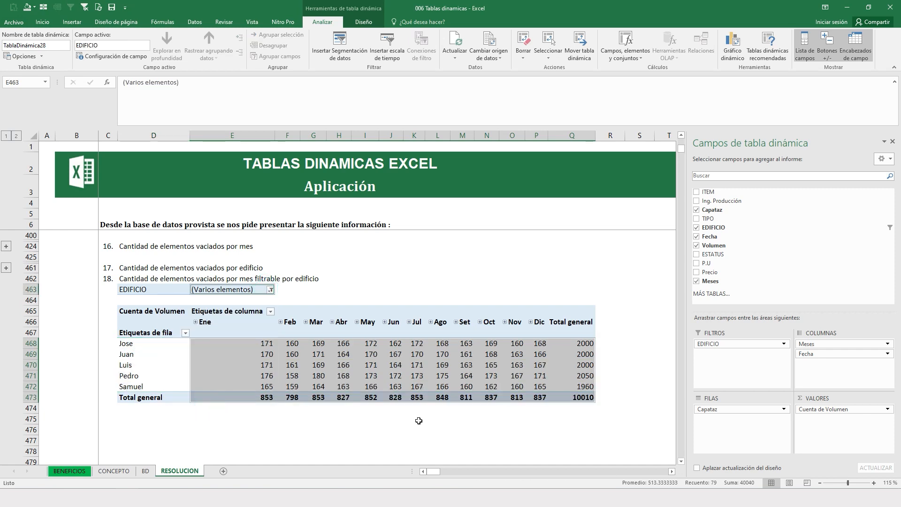
left_click(430, 428)
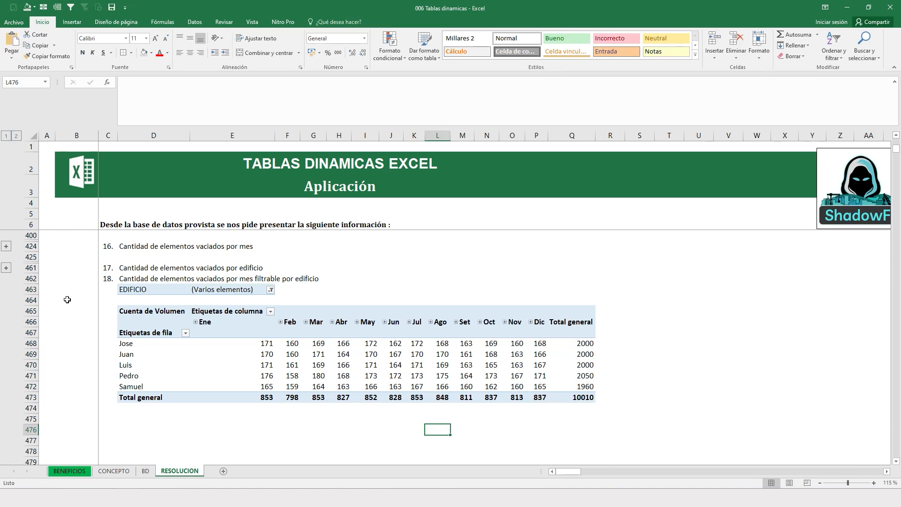
- Group rows 463 to 491 containing item 18's pivot table and collapse the row groups
left_click_drag(32, 291, 64, 428)
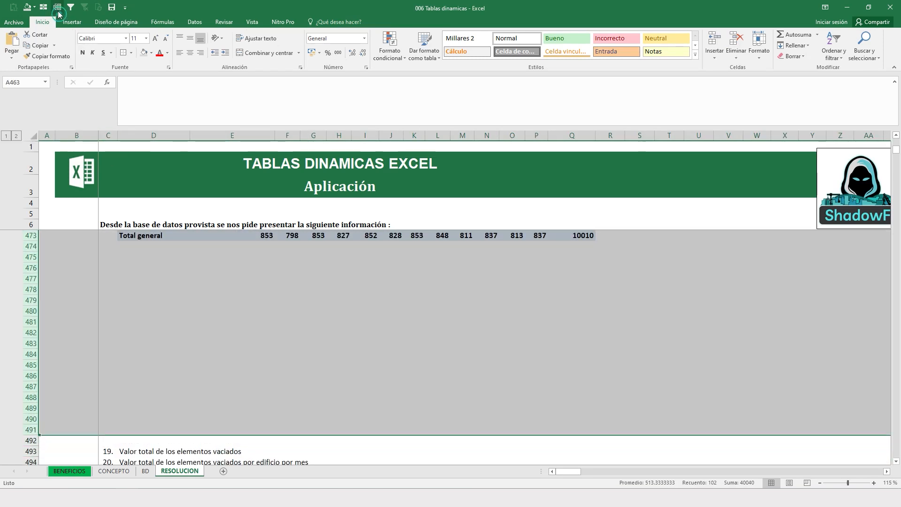
key("shift+alt+Right")
left_click(5, 135)
- Insert 17 blank rows at row 494, between items 19 and 20
left_click(169, 261)
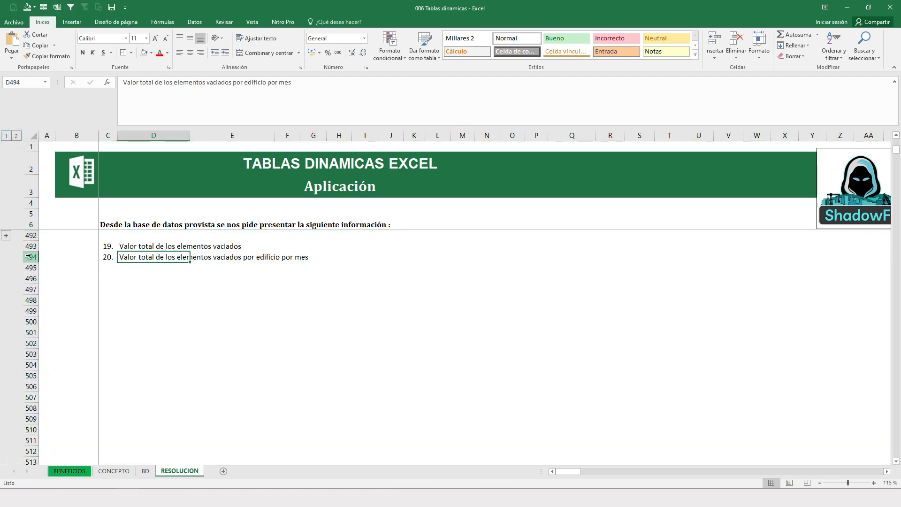
left_click_drag(28, 255, 31, 430)
right_click(27, 272)
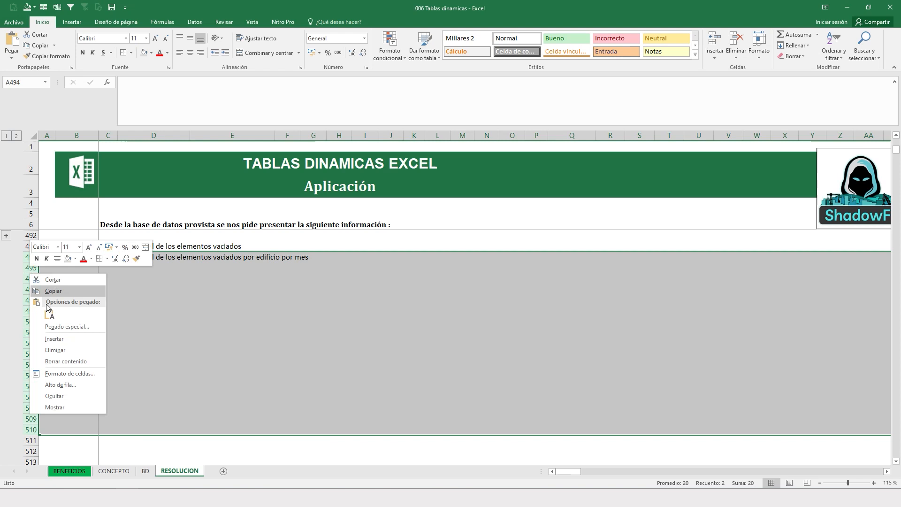
left_click(61, 338)
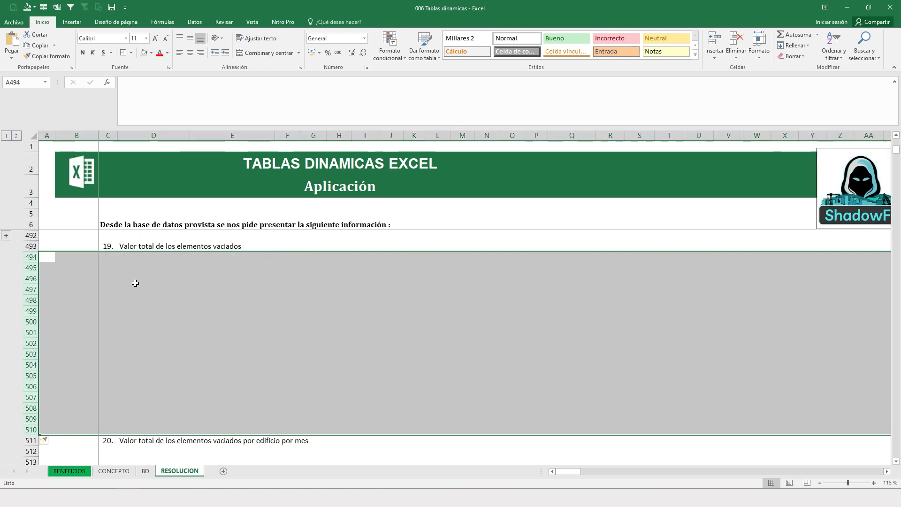
left_click(126, 266)
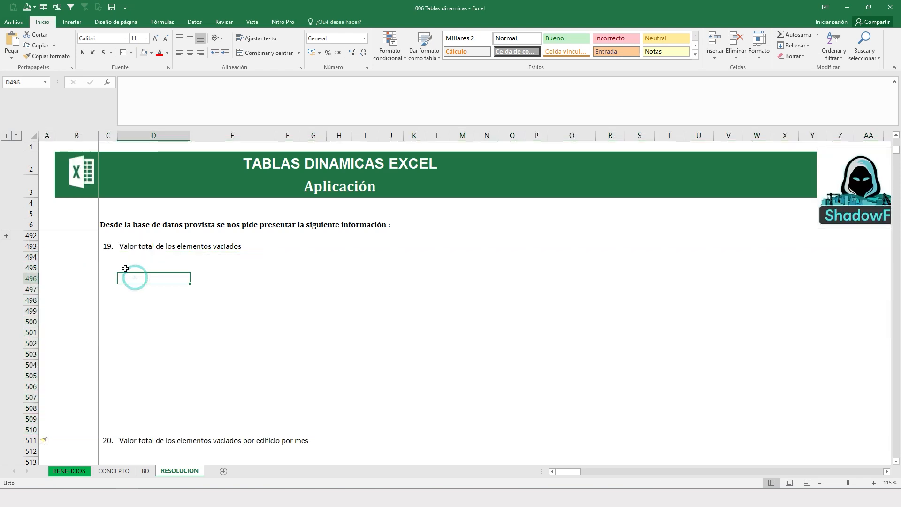
left_click(72, 22)
left_click(14, 45)
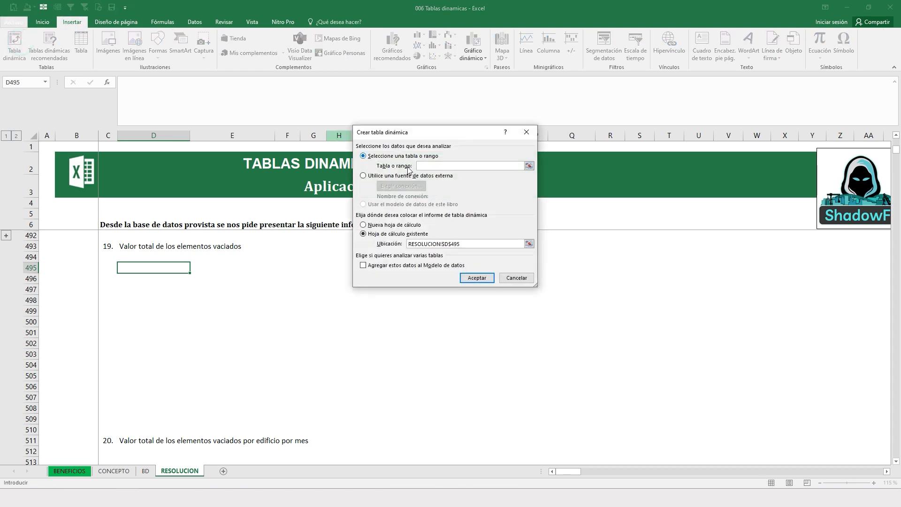
key("ctrl+v")
left_click(476, 277)
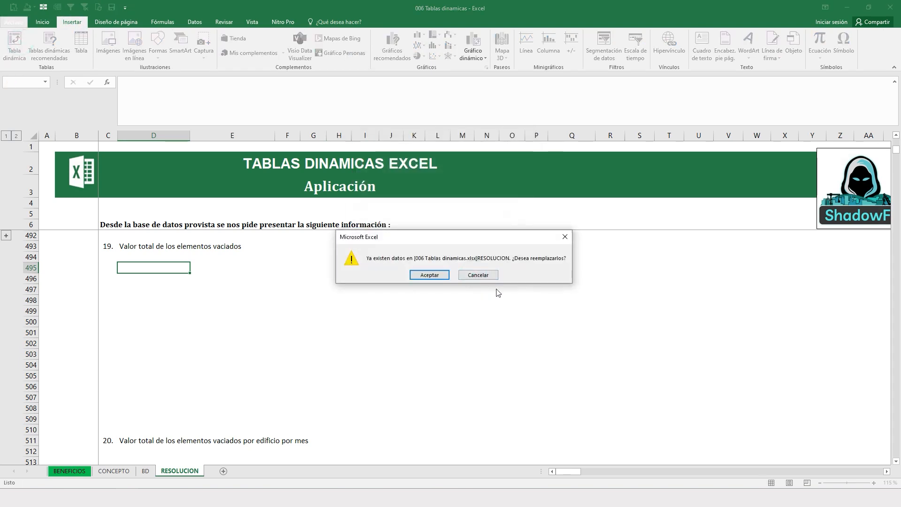
left_click(483, 275)
- Insert nine more blank rows at row 495 below item 19
left_click_drag(34, 267, 32, 355)
right_click(38, 283)
left_click(60, 346)
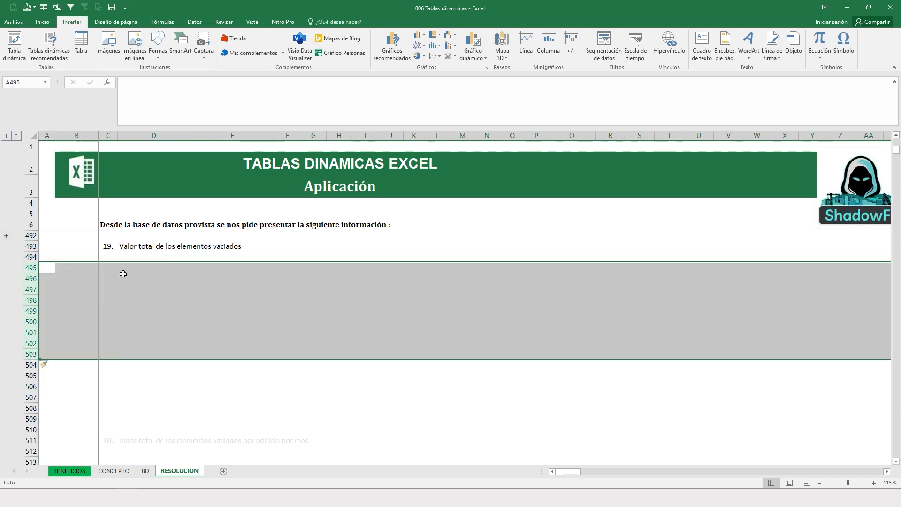
- Create a pivot table in cell D495 from the copied data range and sum the Precio field as its values
left_click(122, 268)
left_click(14, 44)
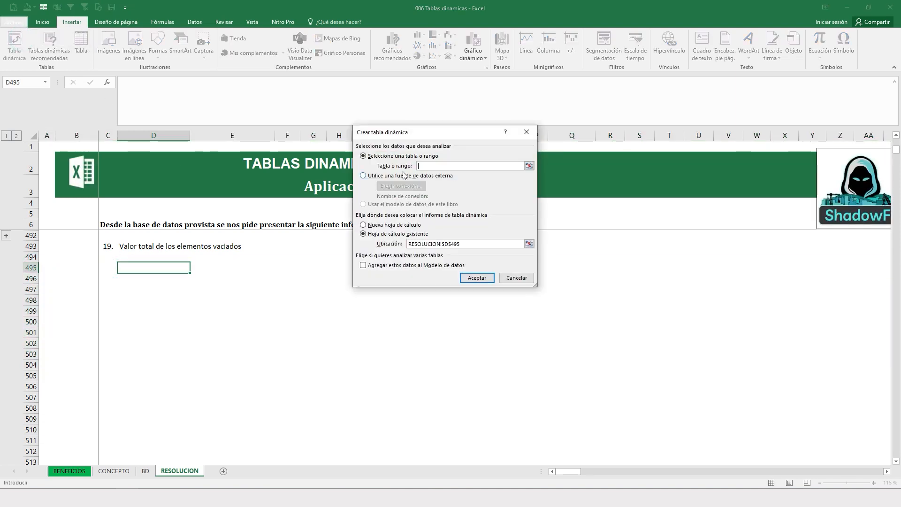
key("ctrl+v")
left_click(476, 278)
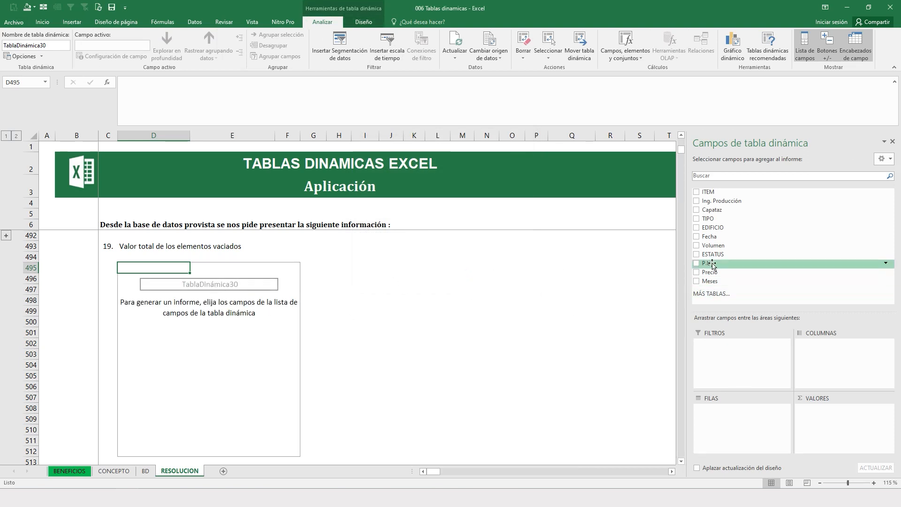
left_click_drag(711, 272, 822, 413)
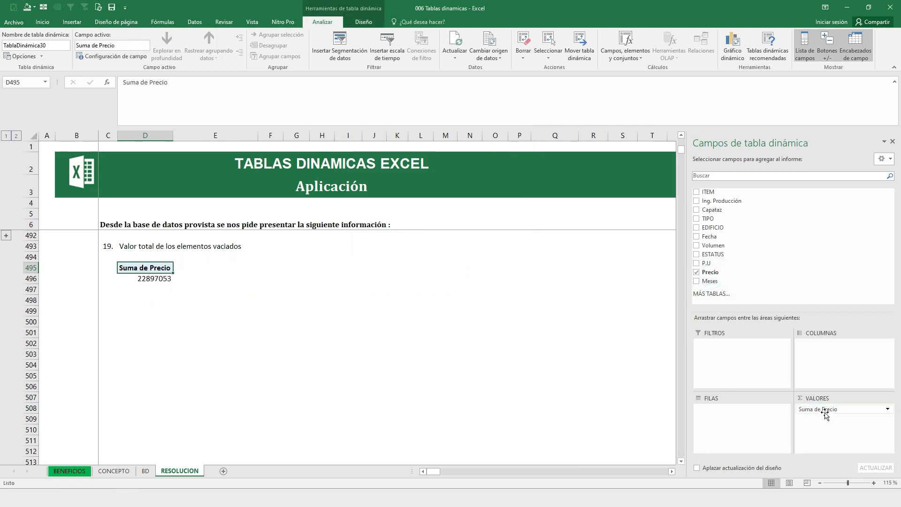
left_click(187, 292)
- Apply the accounting format with the S/ symbol to item 19's total and autofit column D
left_click(133, 278)
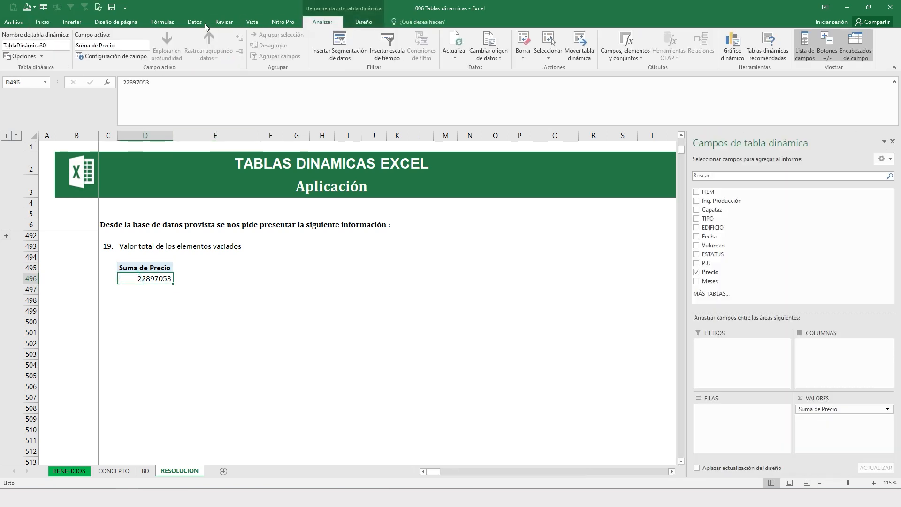
left_click(46, 22)
left_click(312, 52)
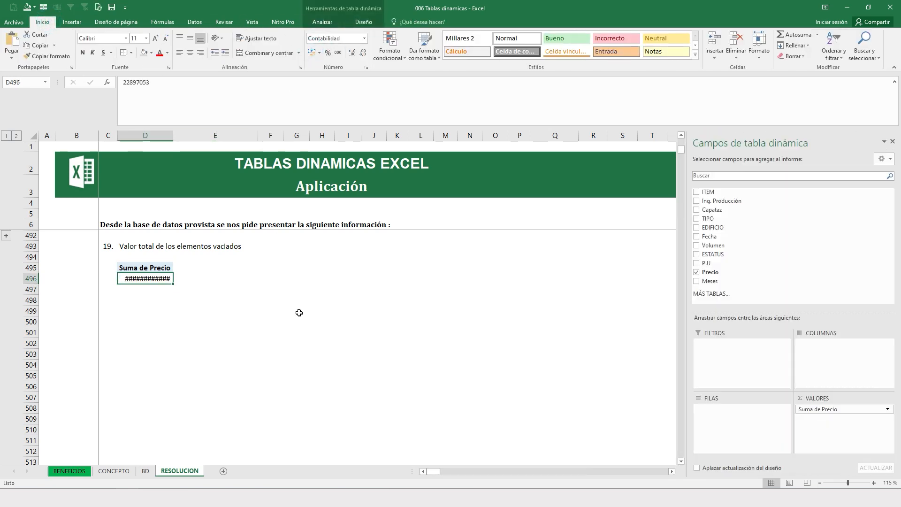
left_click(296, 311)
double_click(173, 136)
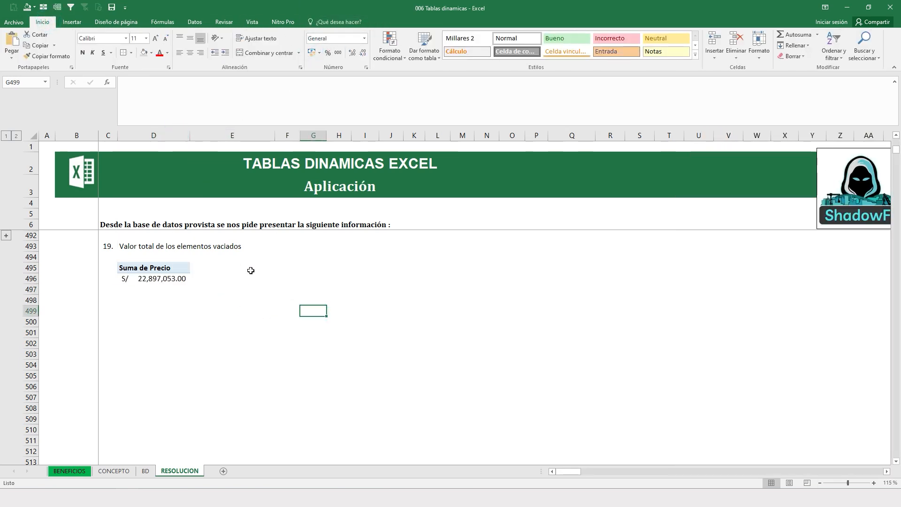
left_click(230, 289)
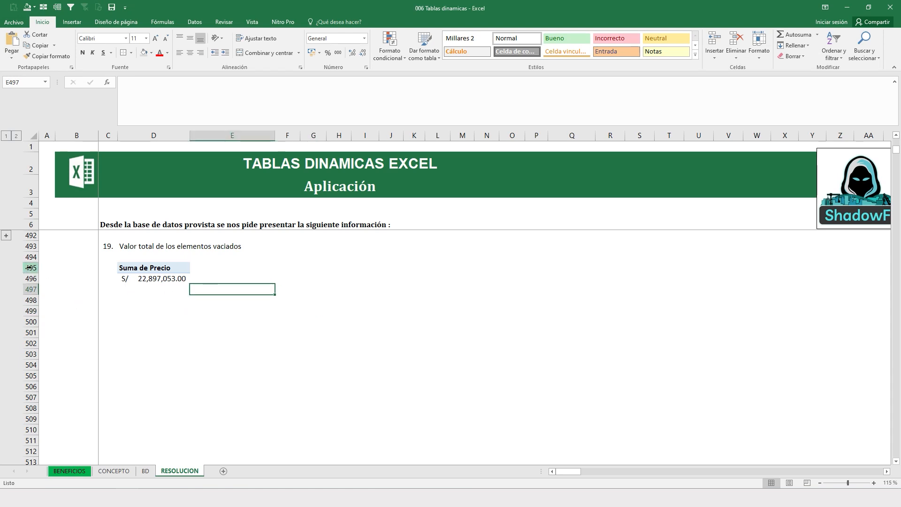
- Group rows 495 to 518 containing item 19's pivot table and collapse the row groups
left_click_drag(35, 267, 58, 386)
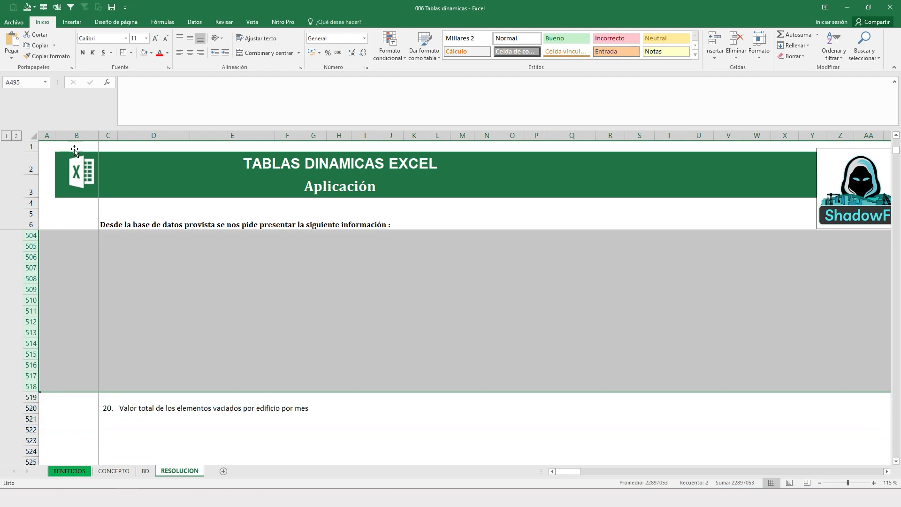
left_click(58, 8)
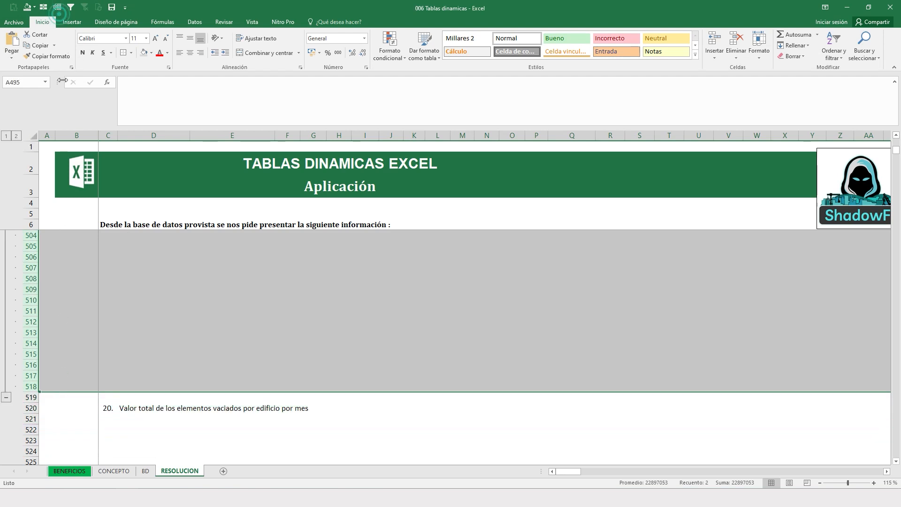
left_click(11, 136)
- Create a pivot table in cell D522 of the RESOLUCION sheet from the range BD!$B$6:$K$20006
left_click(134, 261)
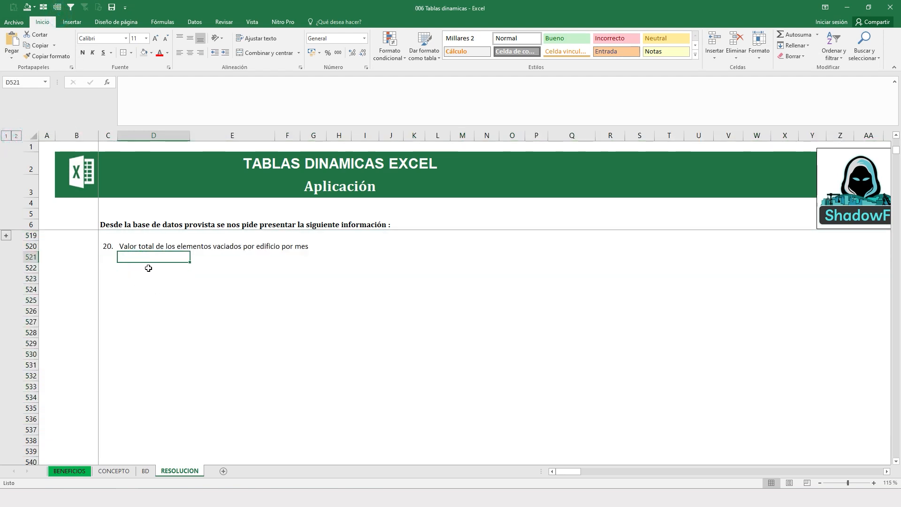
left_click(148, 268)
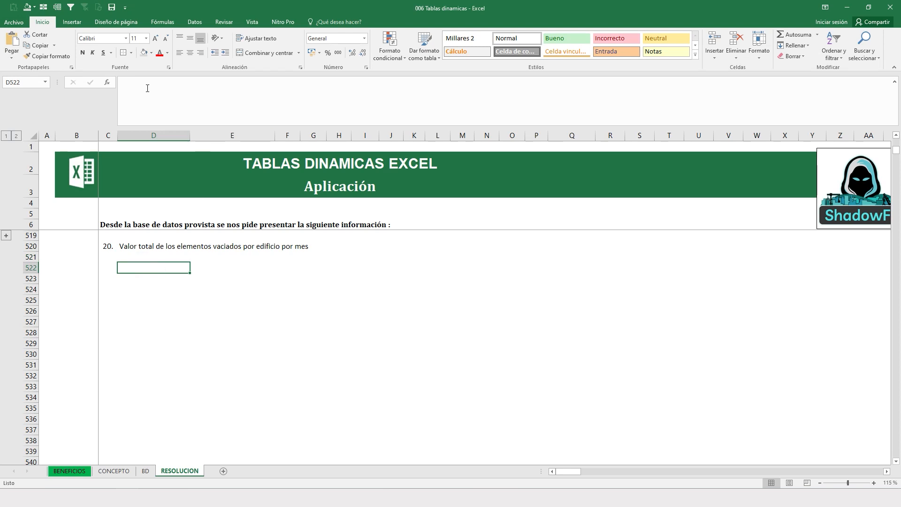
left_click(72, 22)
left_click(14, 47)
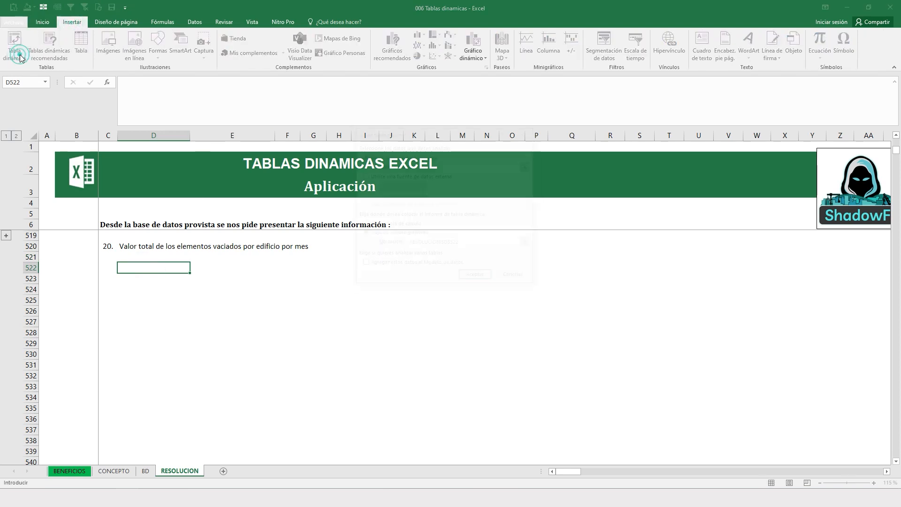
key("ctrl+v")
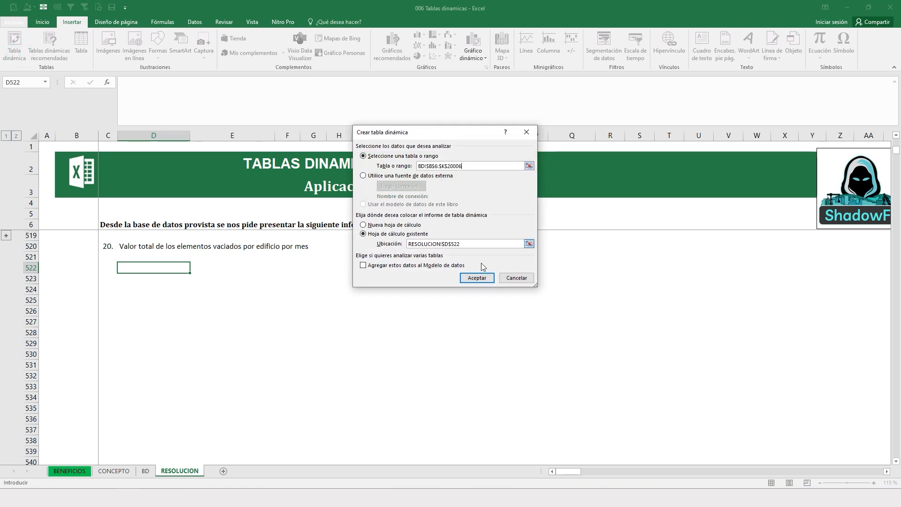
left_click(476, 278)
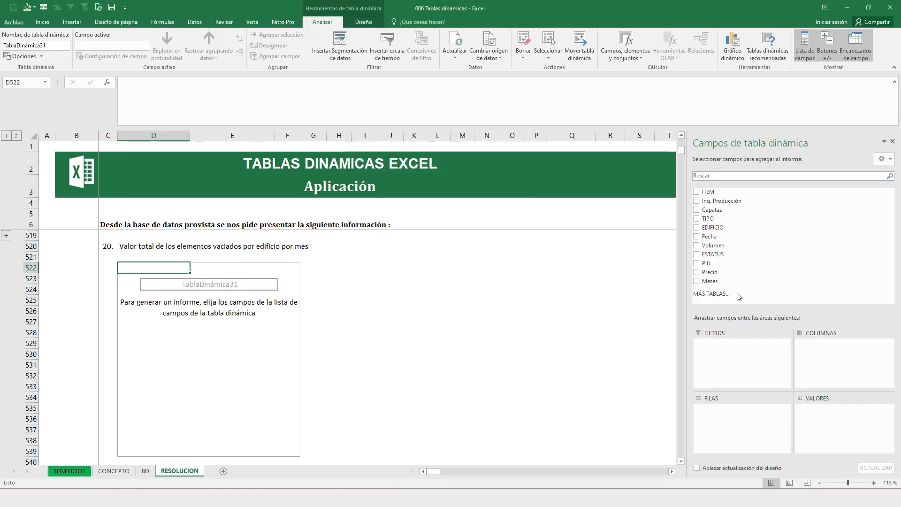
- Lay out item 20's pivot table with the sum of Precio as values, EDIFICIO as rows and Fecha as columns
left_click(696, 271)
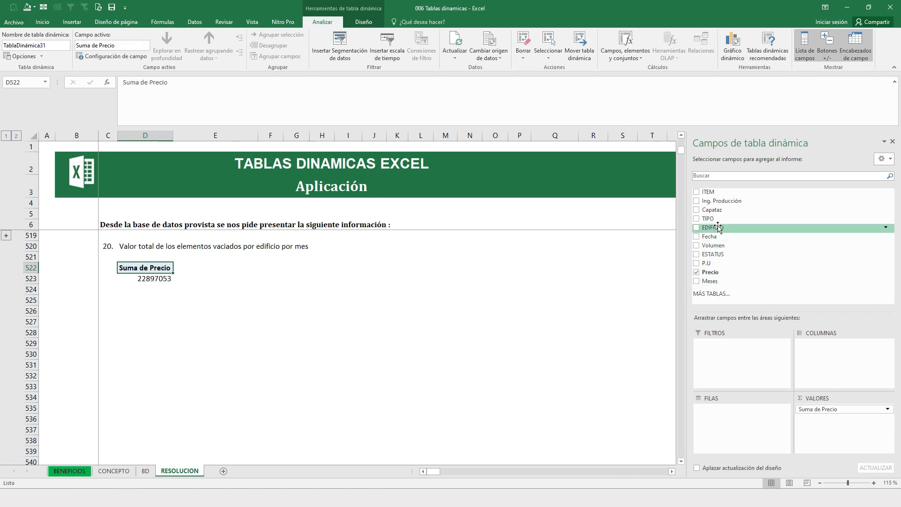
left_click_drag(718, 227, 732, 409)
left_click_drag(709, 236, 859, 373)
left_click(264, 354)
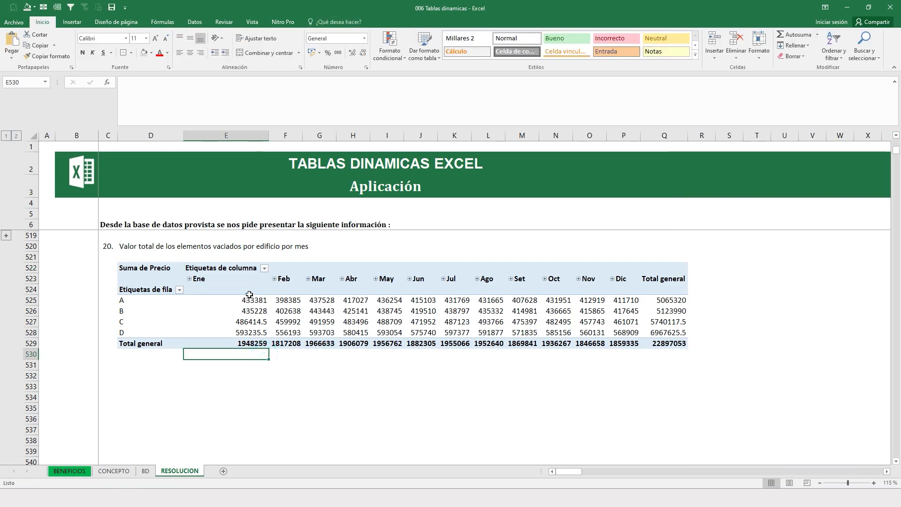
- Format item 20's pivot values in E524:Q529 as Contabilidad with two decimals and no currency symbol
left_click_drag(250, 294, 671, 344)
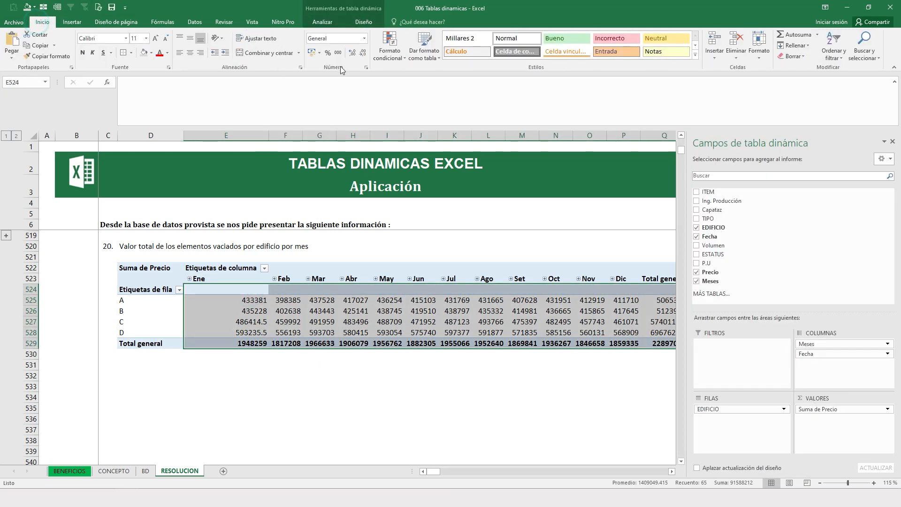
left_click(364, 69)
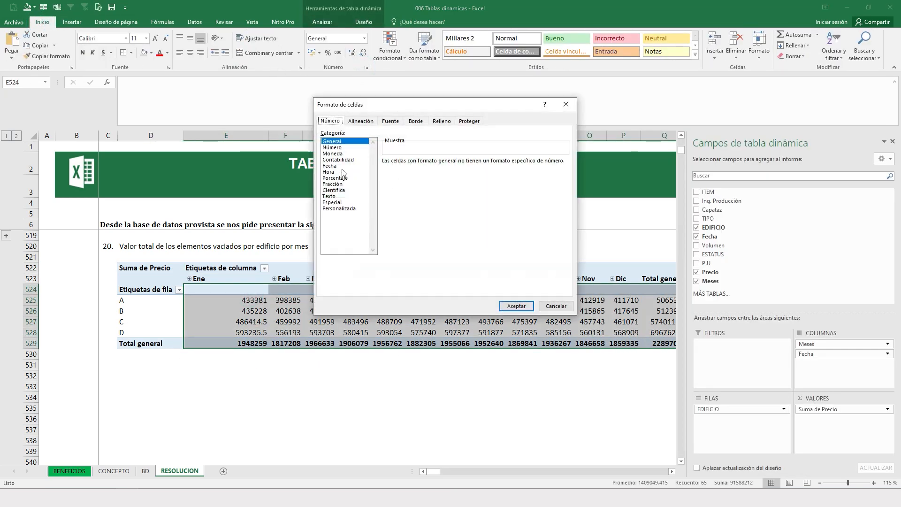
left_click(336, 154)
left_click(335, 166)
left_click(336, 154)
left_click(348, 160)
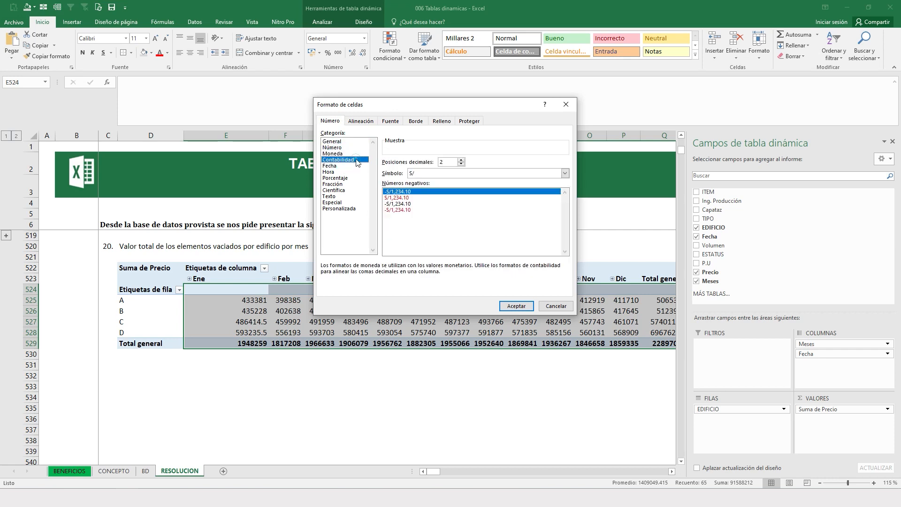
left_click(428, 175)
left_click(461, 159)
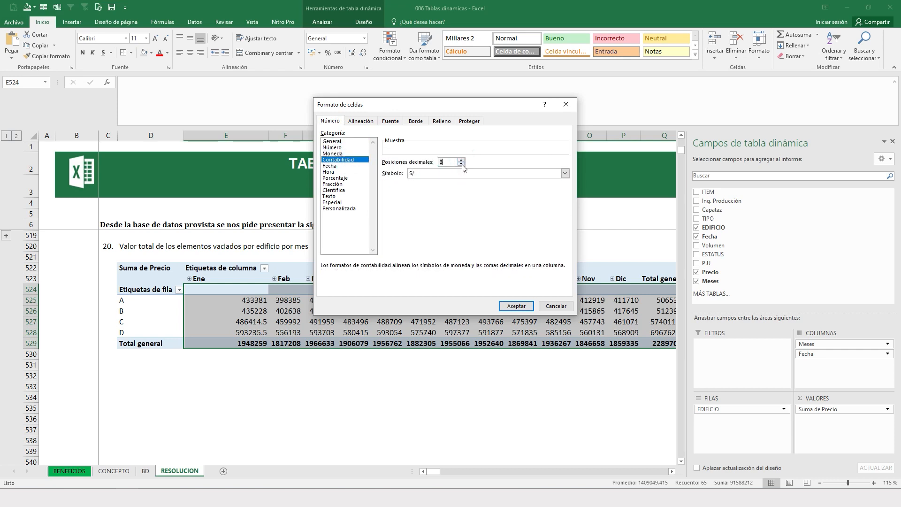
left_click(461, 163)
left_click(456, 173)
left_click(515, 306)
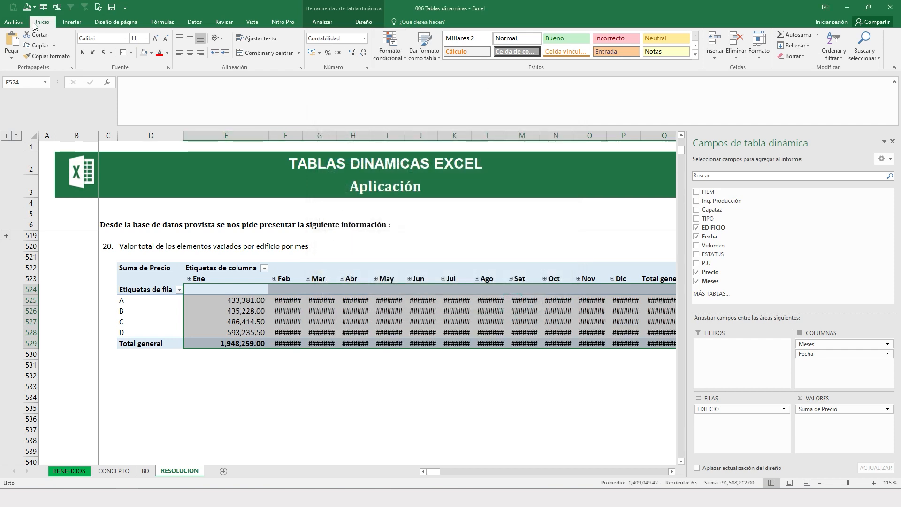
left_click(72, 22)
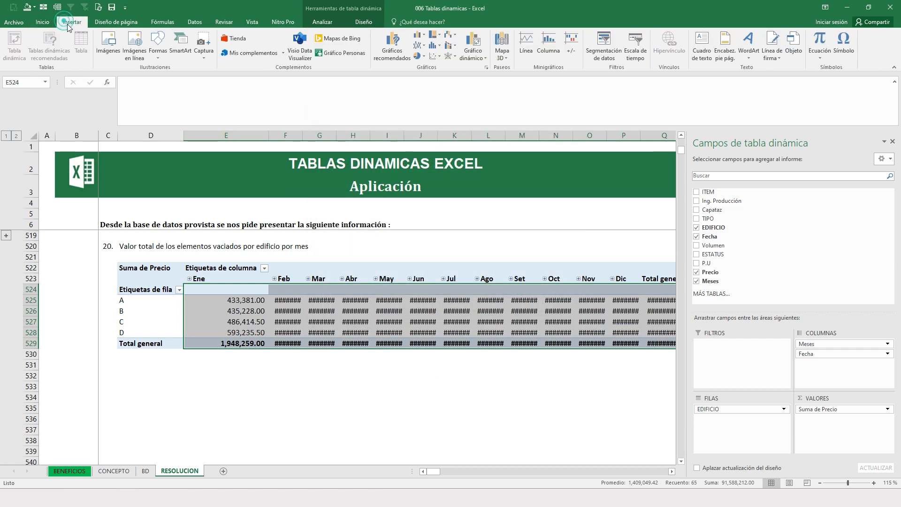
- Autofit the column widths of item 20's pivot values in columns E to Q and close the pivot field list
left_click(42, 21)
left_click(760, 60)
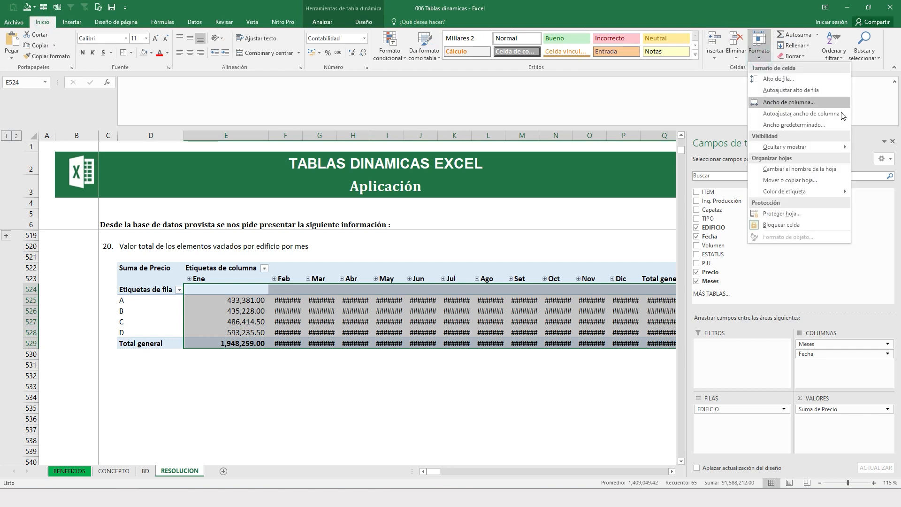
left_click(802, 114)
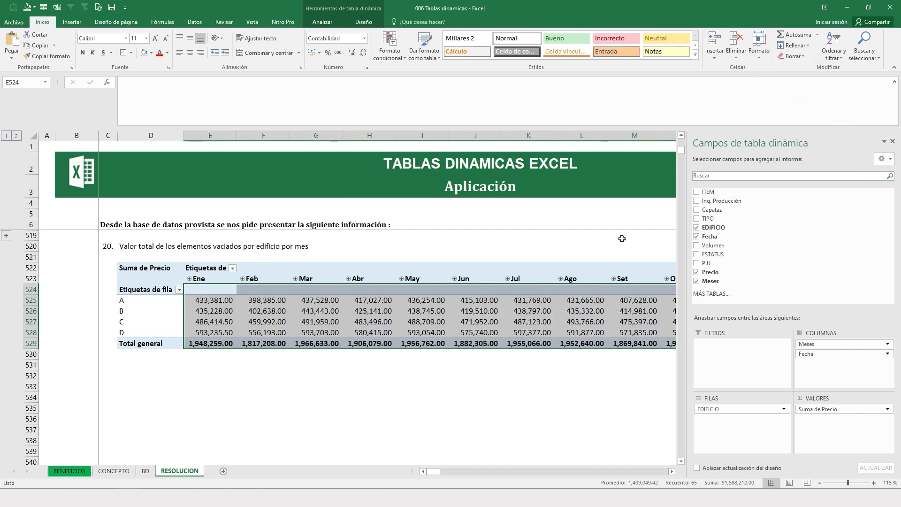
left_click(894, 140)
left_click(582, 354)
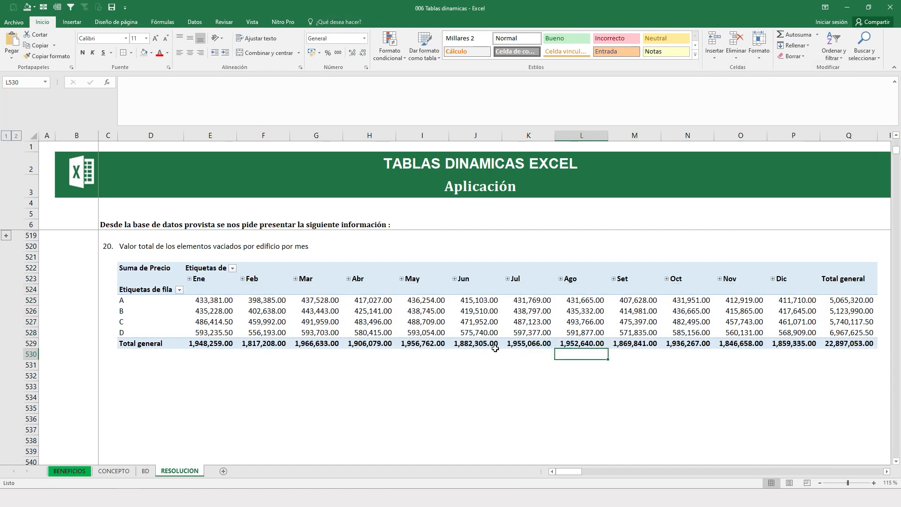
left_click_drag(572, 471, 570, 474)
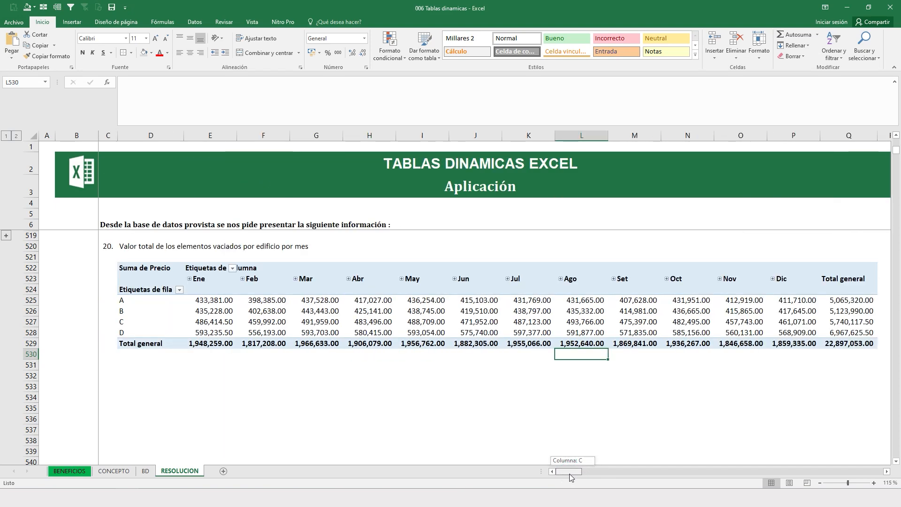
left_click(200, 319)
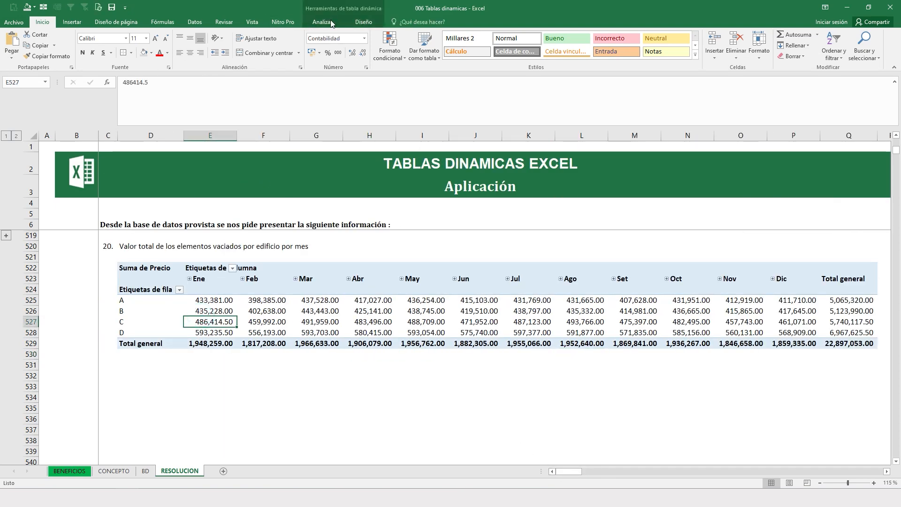
- Create a copy of the RESOLUCION sheet and move it to the end of the workbook
right_click(182, 471)
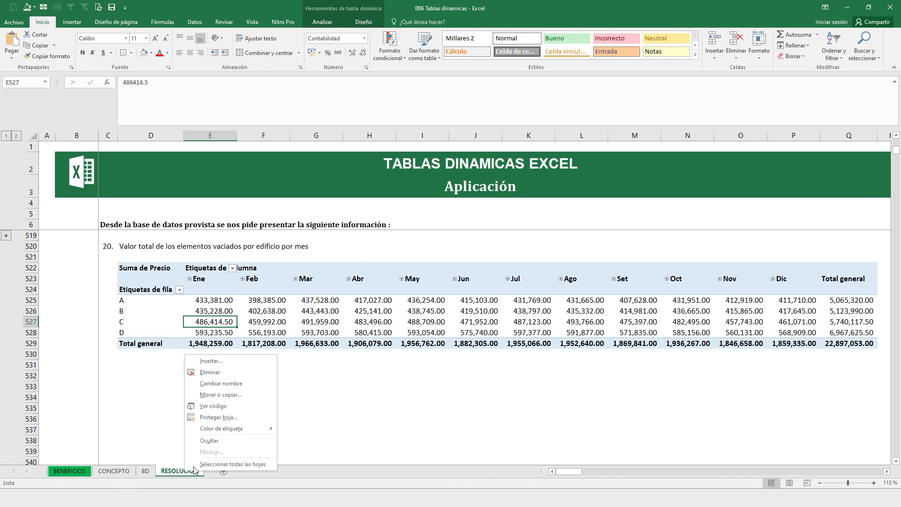
left_click(231, 392)
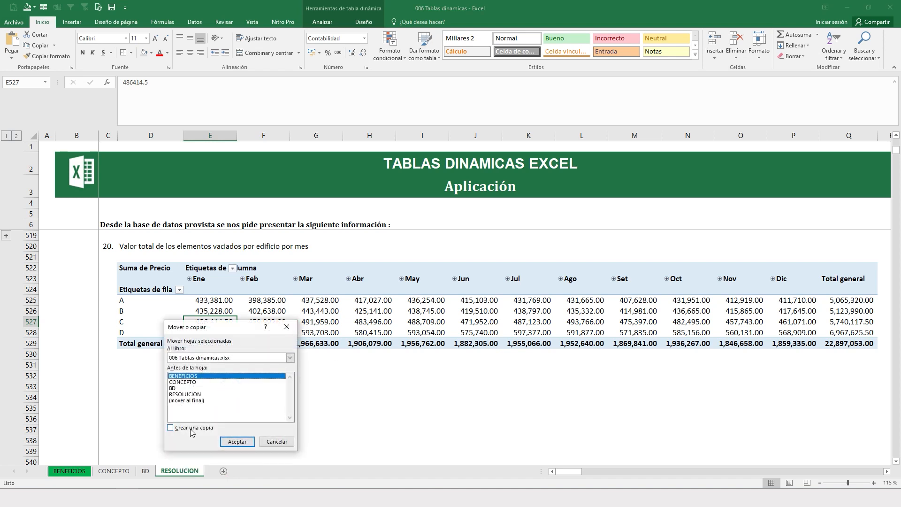
left_click(170, 427)
left_click(237, 441)
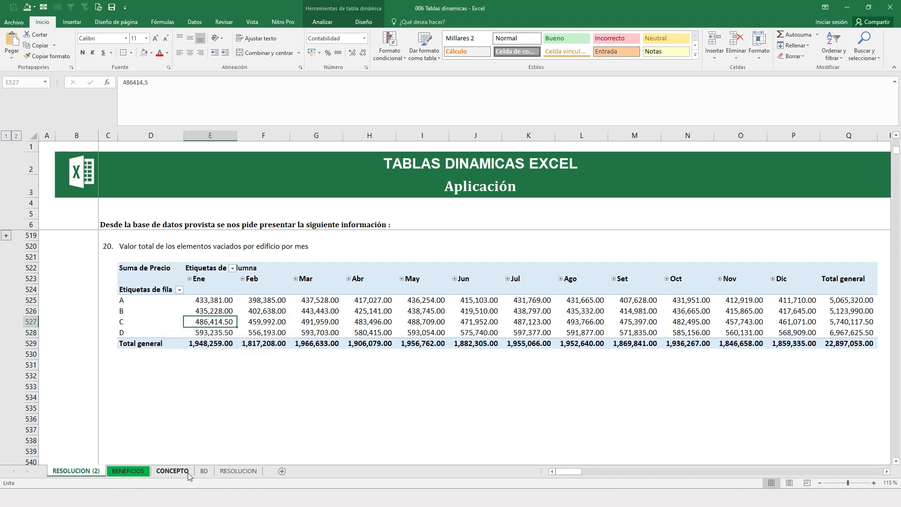
left_click_drag(89, 471, 254, 472)
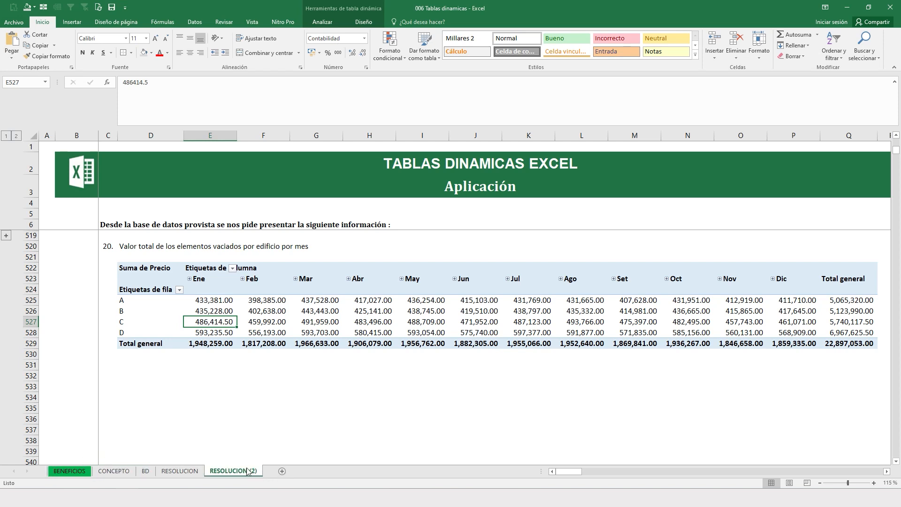
- Rename the copied sheet as final
double_click(248, 470)
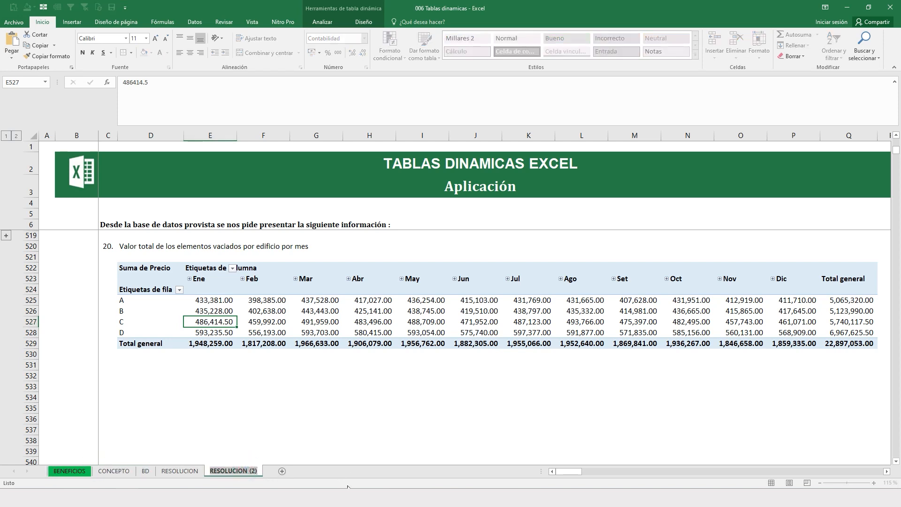
type("final")
key("Return")
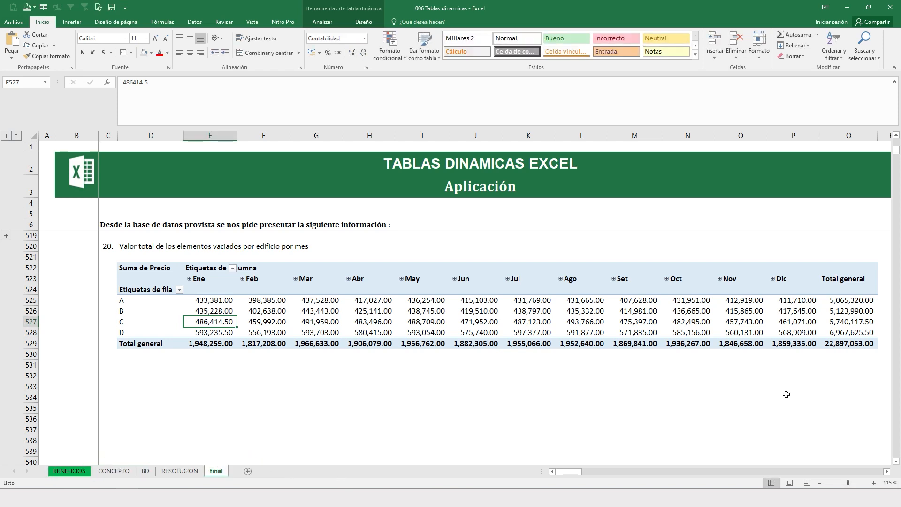
- Expand all row groups on the final sheet from item 01 onward
left_click_drag(897, 155, 897, 144)
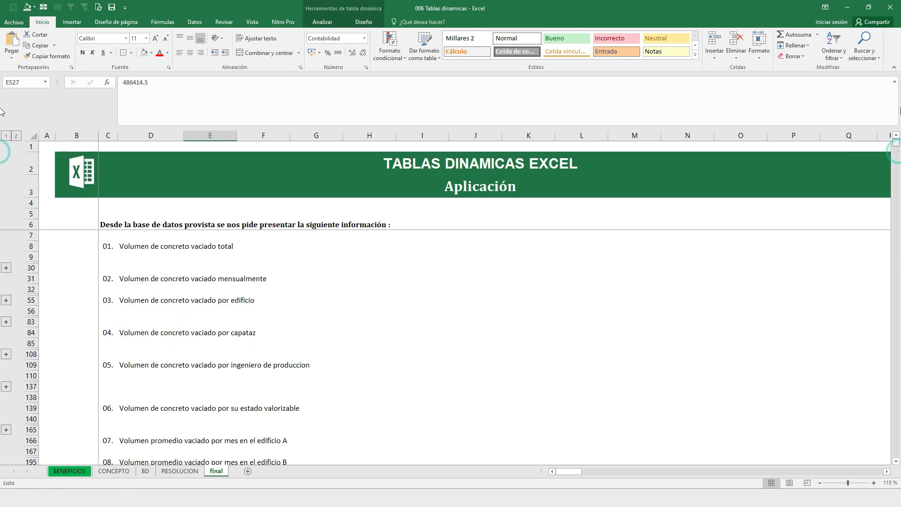
left_click(185, 257)
left_click(18, 137)
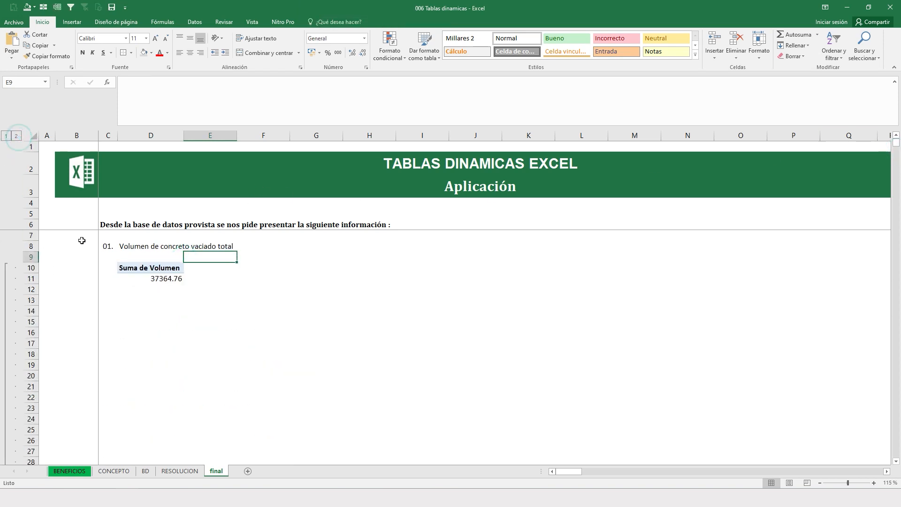
- Show the field list for item 01's pivot table and add Fecha to the columns and EDIFICIO to the rows
left_click(123, 267)
left_click(124, 279)
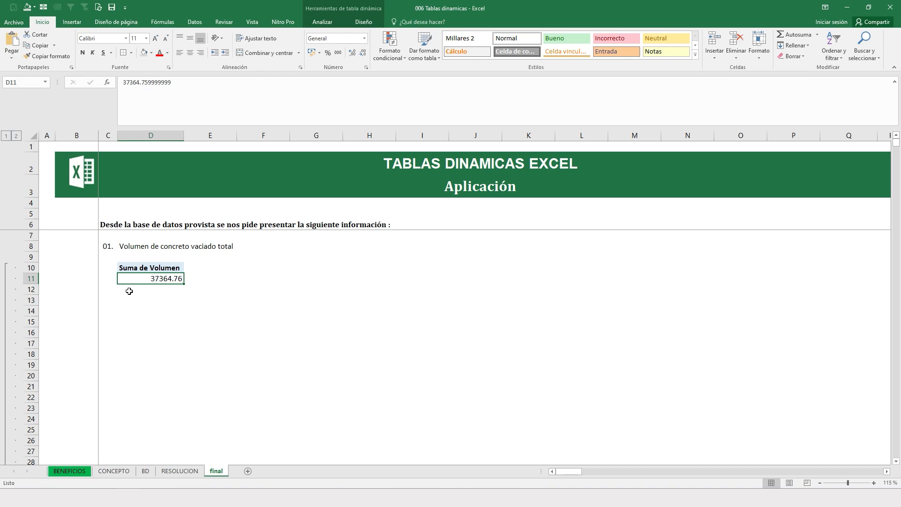
left_click(140, 269)
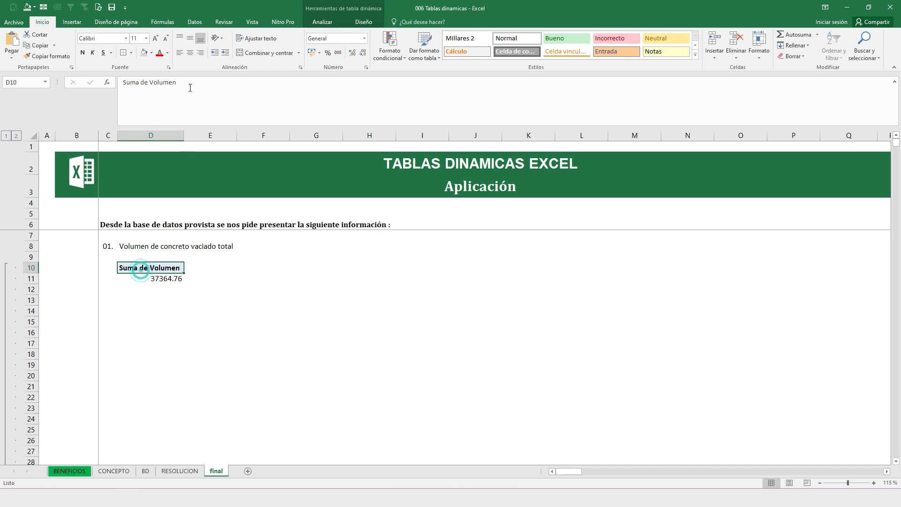
left_click(72, 22)
left_click(323, 22)
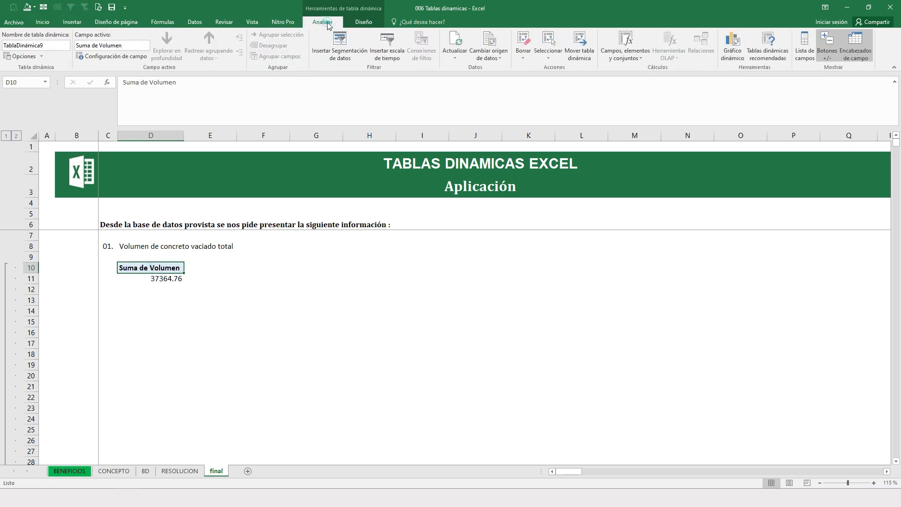
left_click(804, 47)
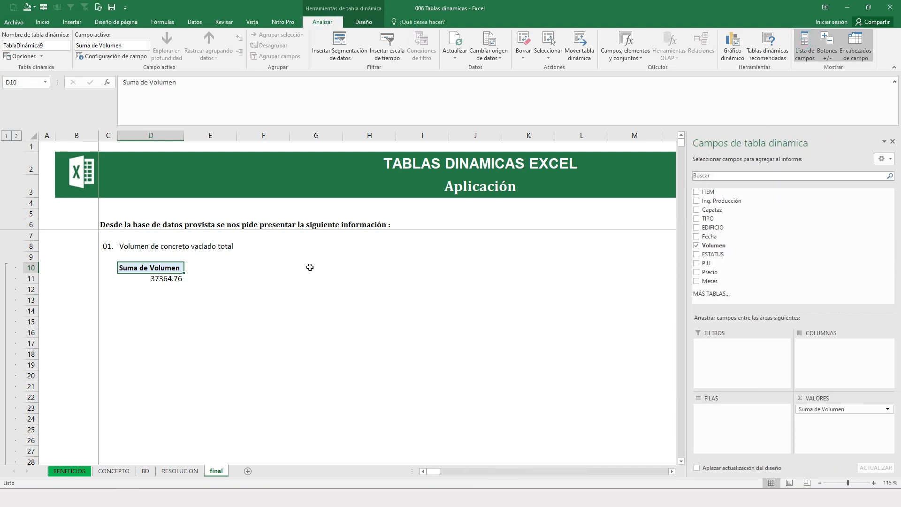
left_click_drag(709, 236, 839, 353)
left_click_drag(707, 218, 733, 412)
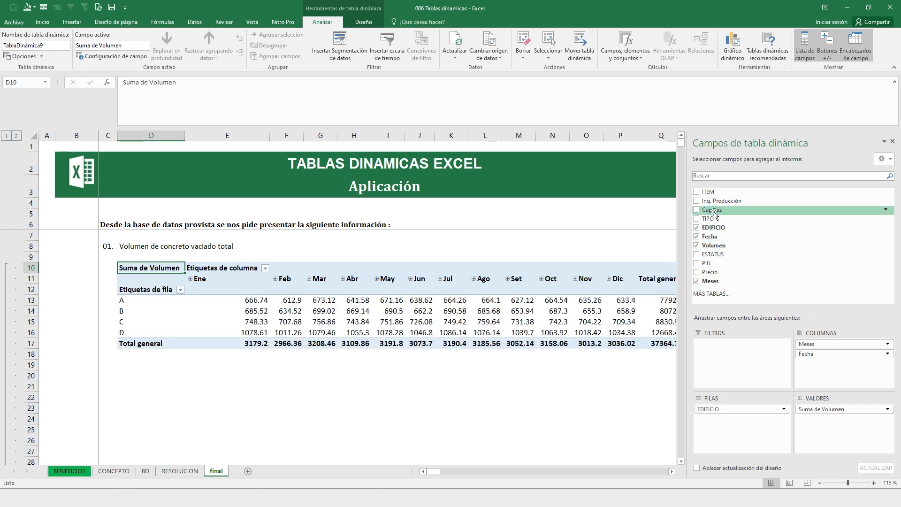
- Add Capataz as a report filter, replacing the existing cell data, and exclude the first listed foreman from it
left_click_drag(714, 215, 741, 348)
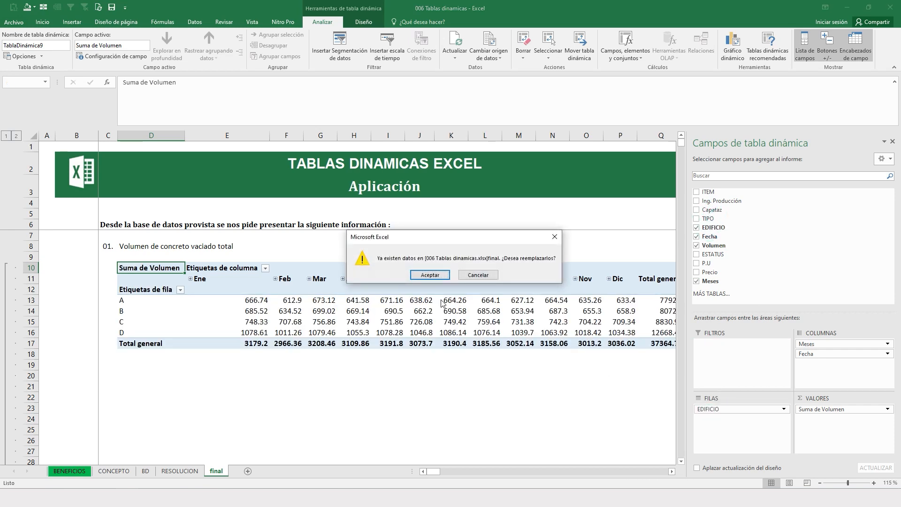
left_click(429, 274)
left_click(265, 245)
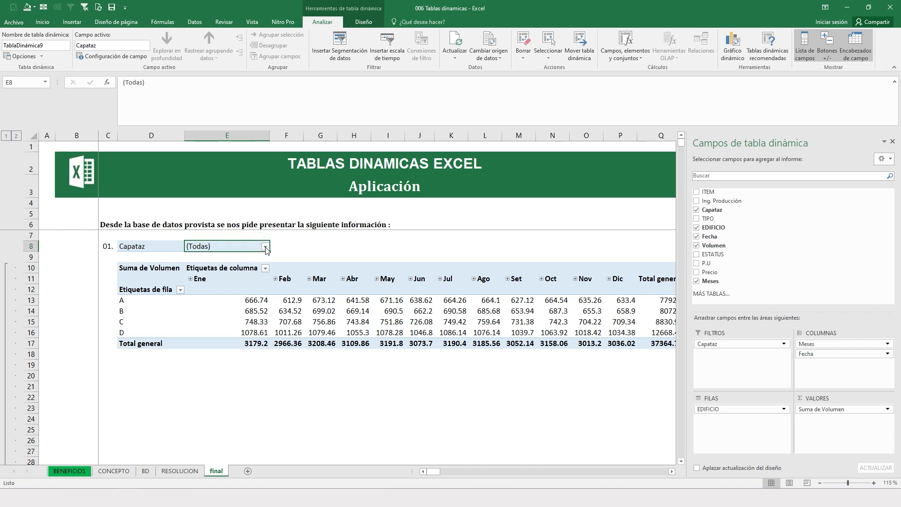
left_click(162, 351)
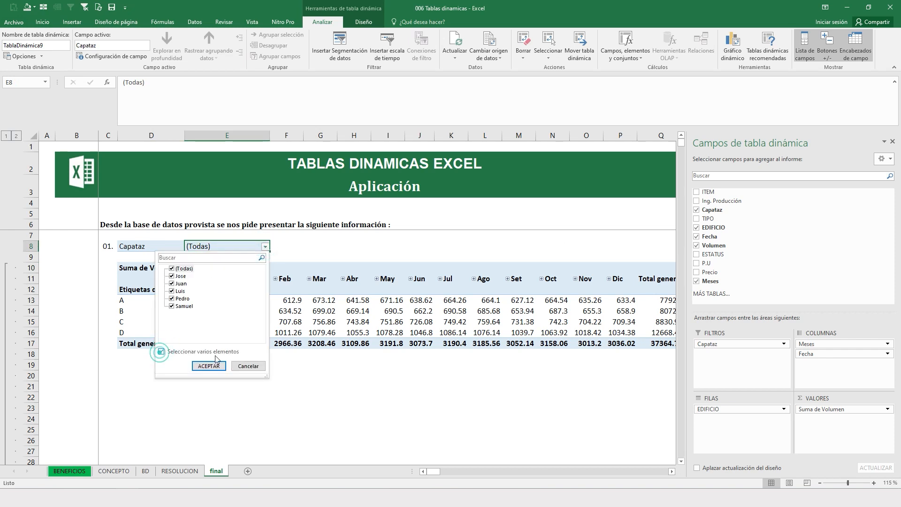
left_click(172, 276)
left_click(209, 366)
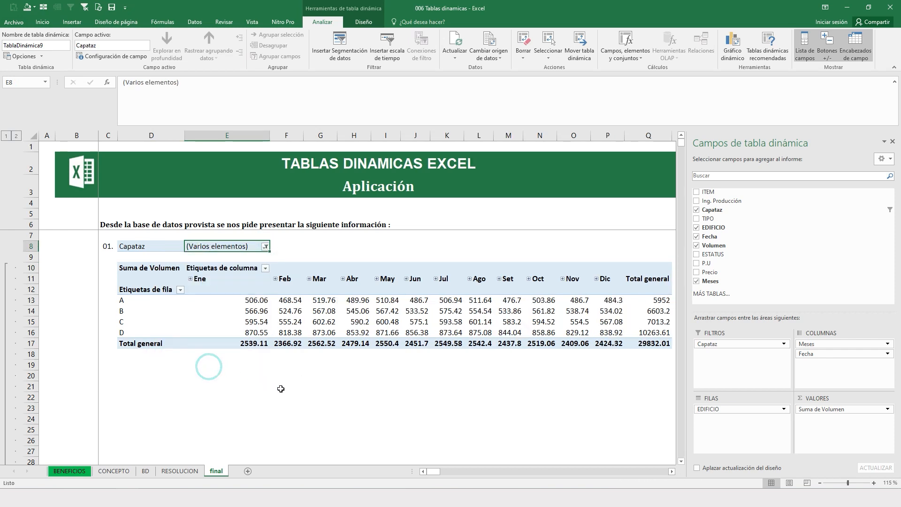
left_click(245, 397)
left_click(276, 313)
left_click_drag(276, 313, 653, 346)
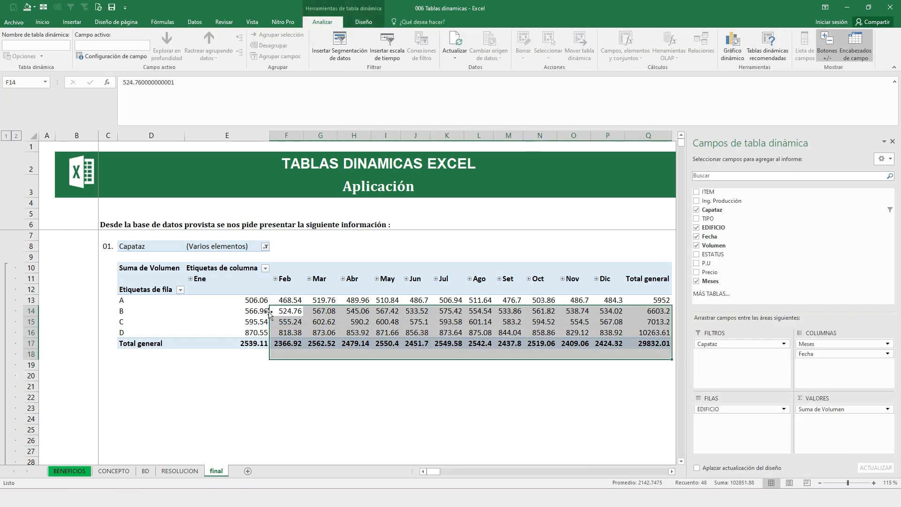
left_click_drag(249, 300, 591, 332)
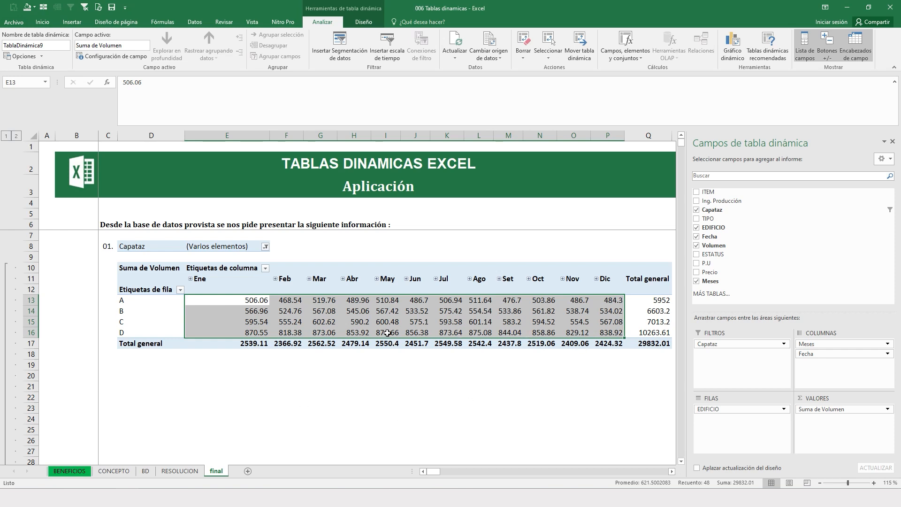
- Add Ing. Producción as a report filter and ESTATUS to the rows beneath EDIFICIO, and close the field list
left_click_drag(710, 201, 745, 363)
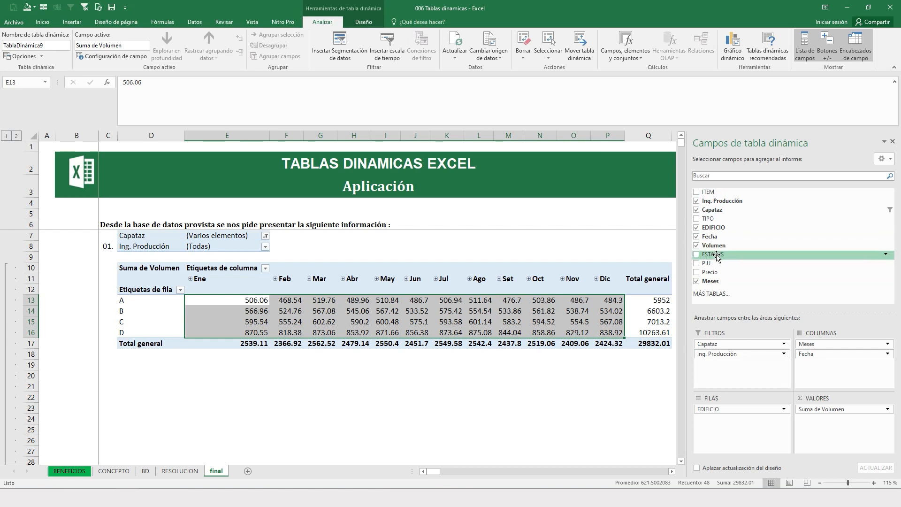
left_click_drag(719, 258, 750, 427)
left_click(155, 311)
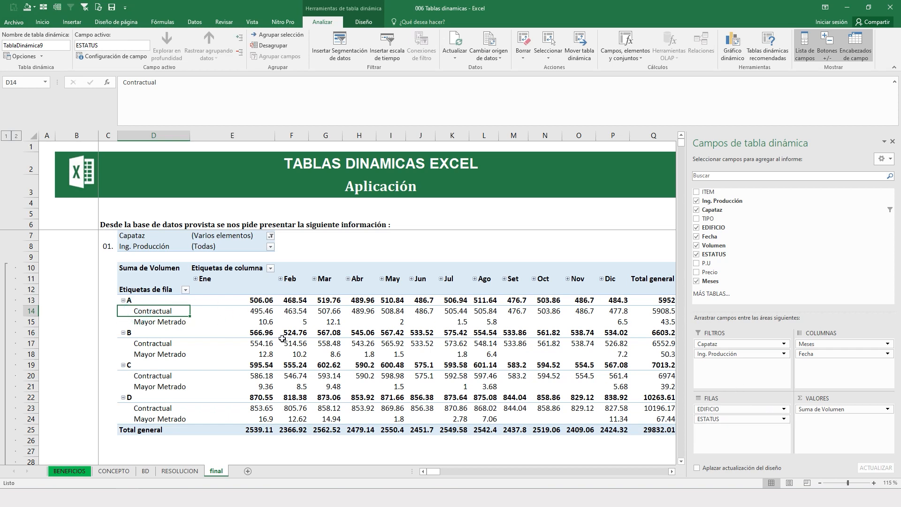
left_click(483, 354)
left_click(892, 141)
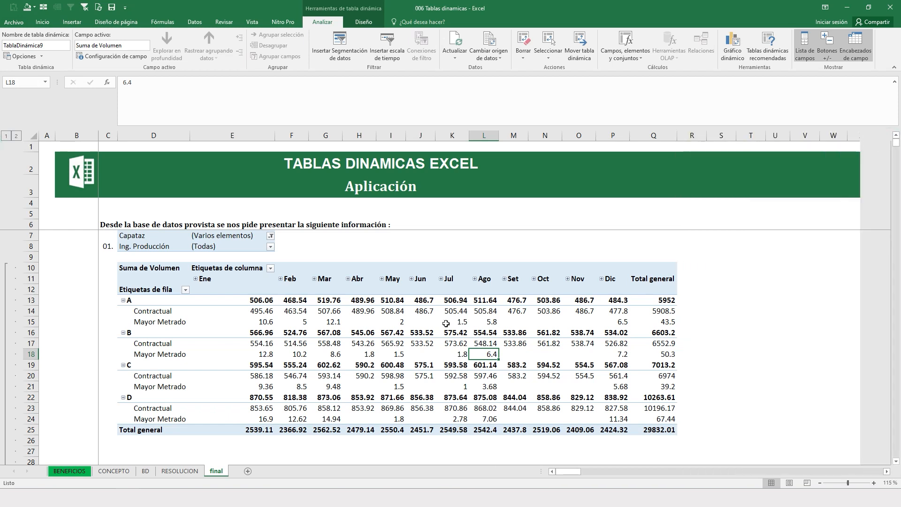
left_click(318, 332)
left_click(154, 306)
left_click(220, 324)
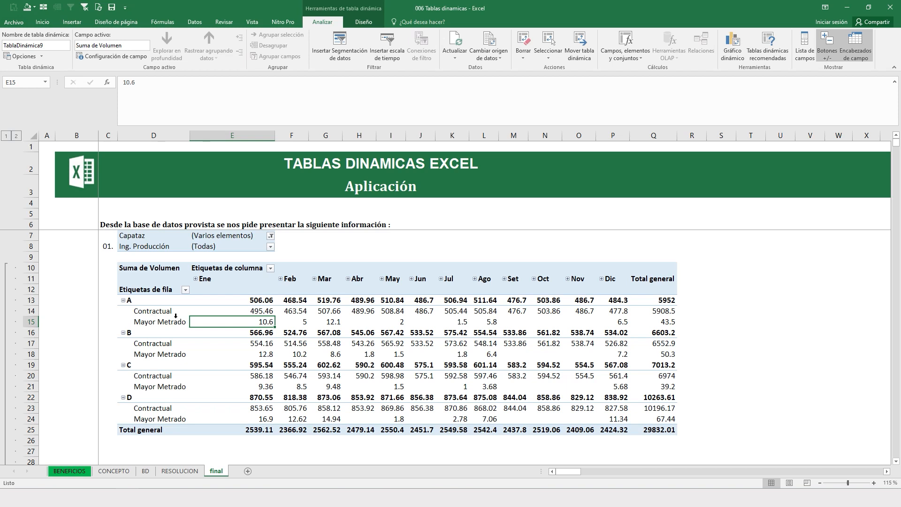
left_click_drag(149, 326, 674, 319)
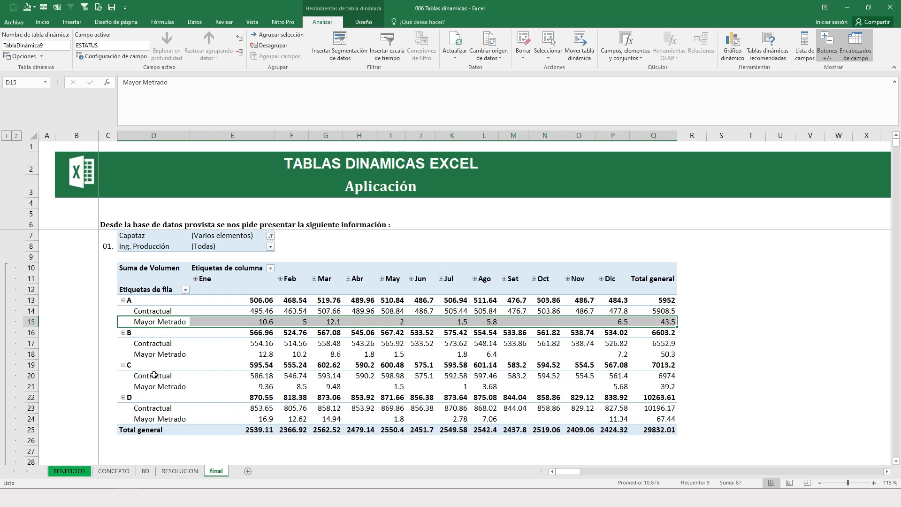
- Show item 01's pivot table in tabular form without subtotals
left_click(363, 21)
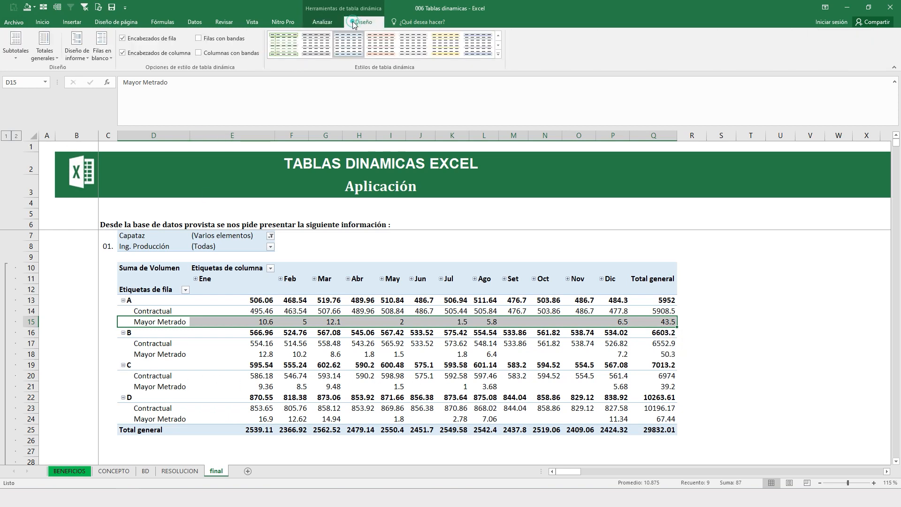
left_click(81, 55)
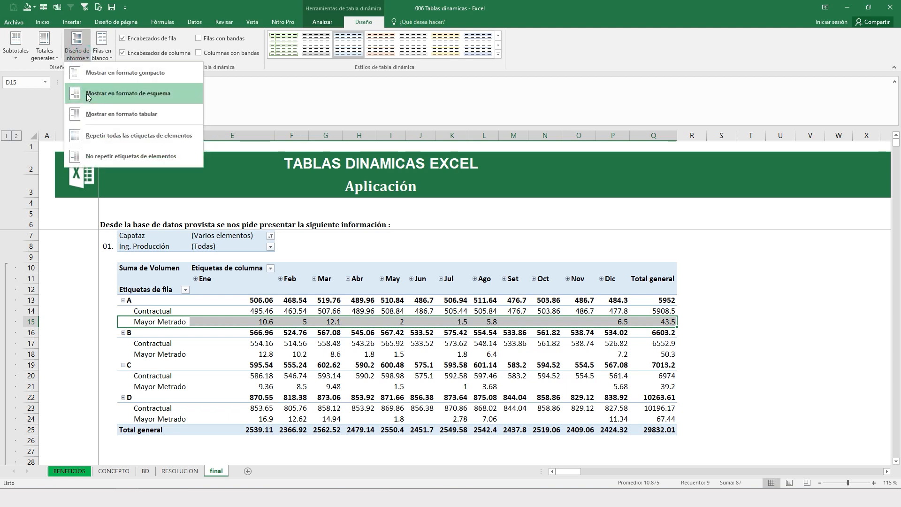
left_click(107, 114)
left_click(18, 52)
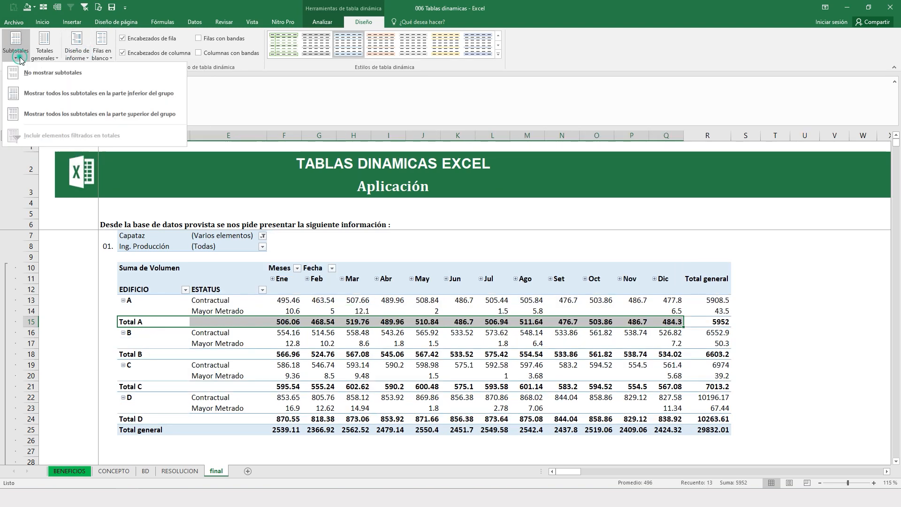
left_click(58, 71)
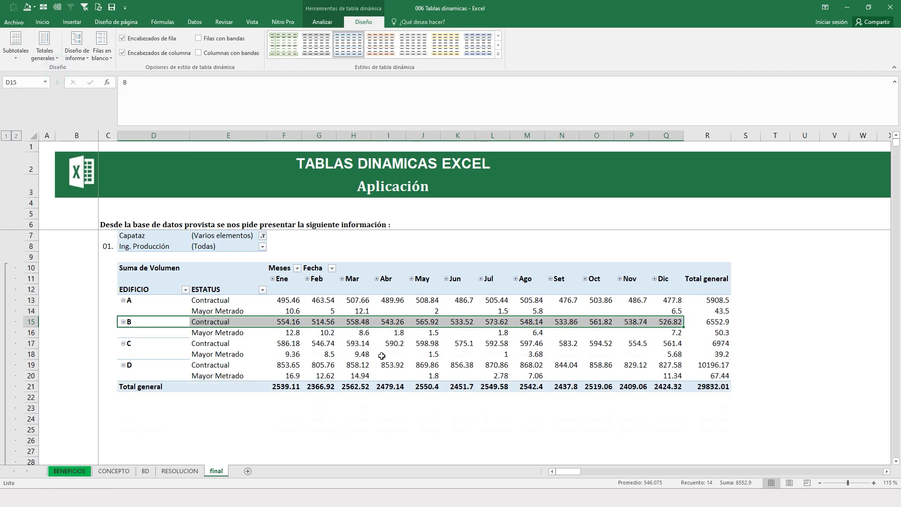
- Repeat the item labels of the EDIFICIO field on every row of item 01's pivot table
left_click(147, 311)
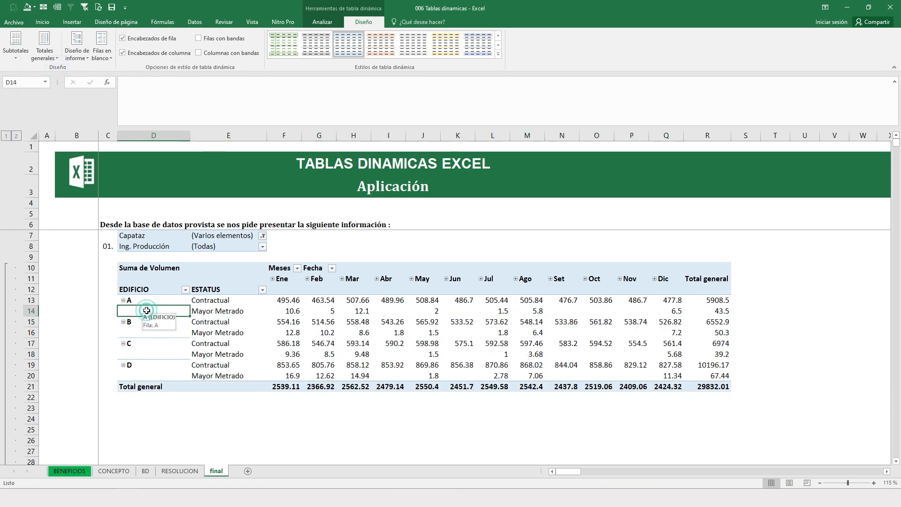
right_click(147, 311)
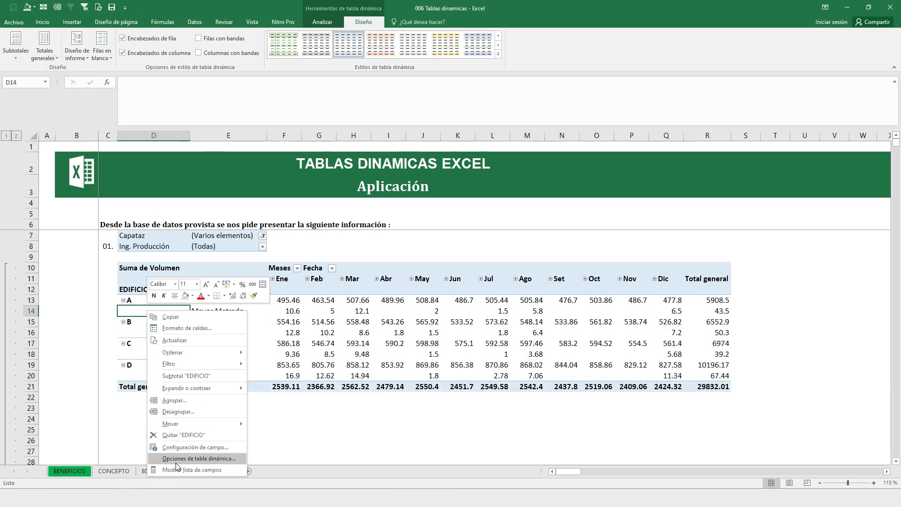
left_click(186, 448)
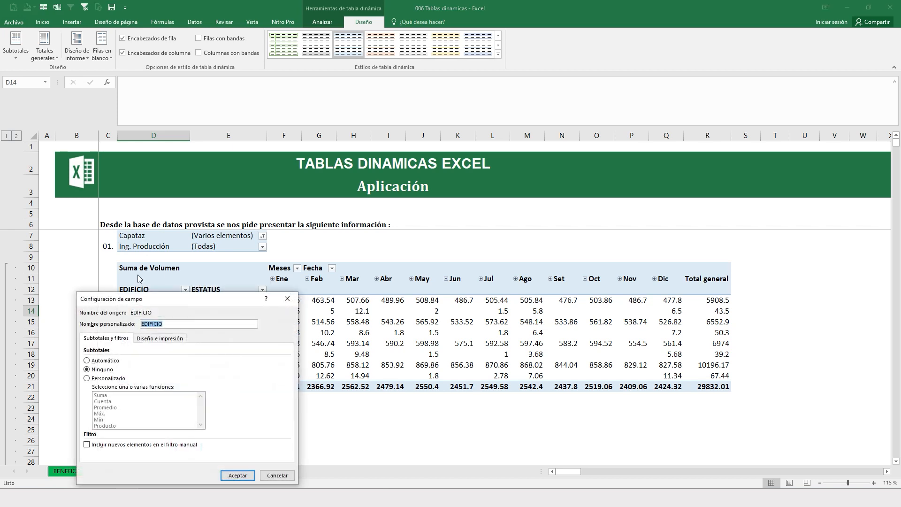
left_click(154, 338)
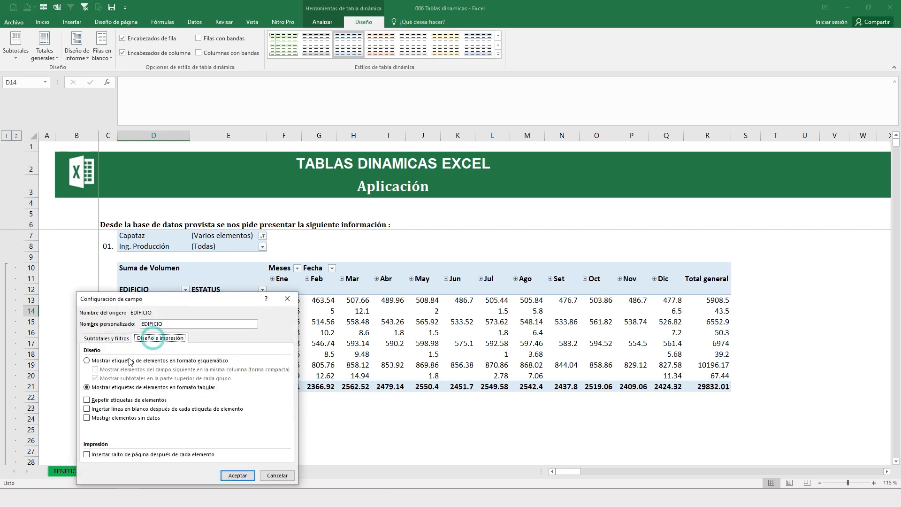
left_click(87, 400)
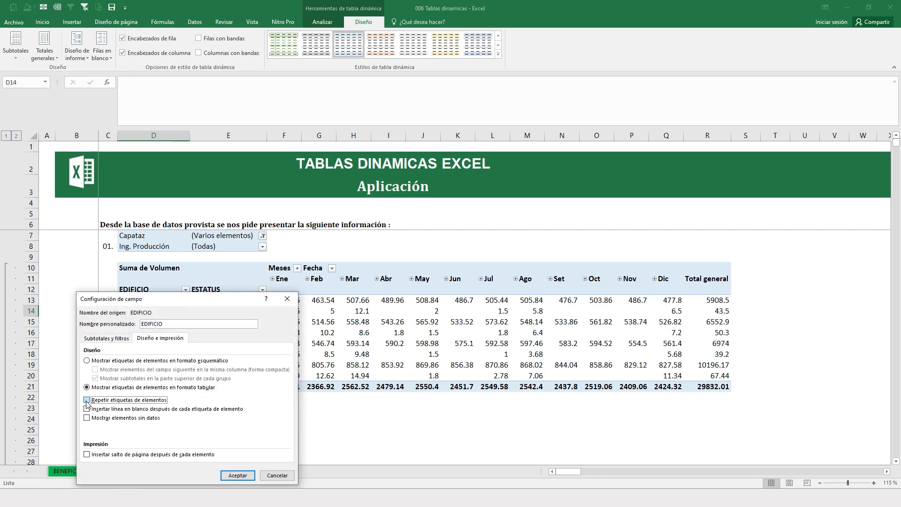
left_click(243, 475)
left_click(149, 285)
left_click(149, 285)
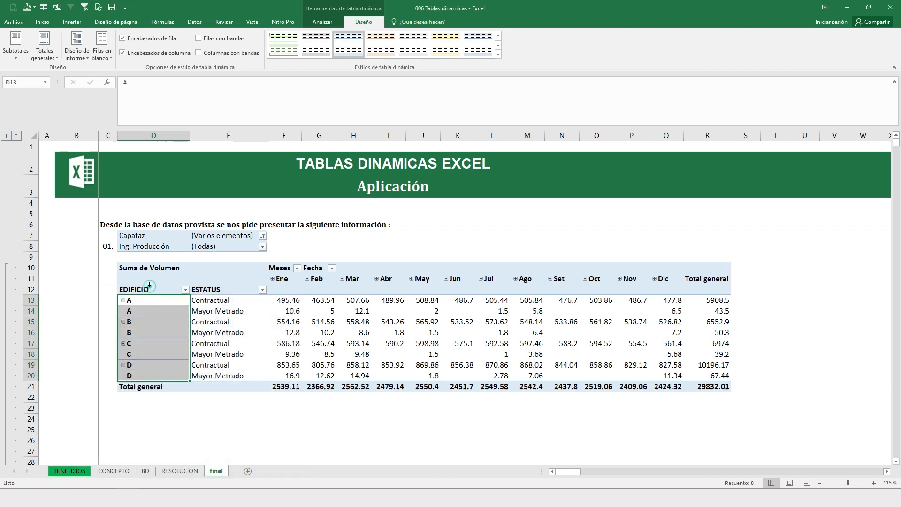
- Copy the whole pivot table from its Suma de Volumen header to the grand total and paste it at D9 on a new sheet
left_click_drag(150, 268, 720, 385)
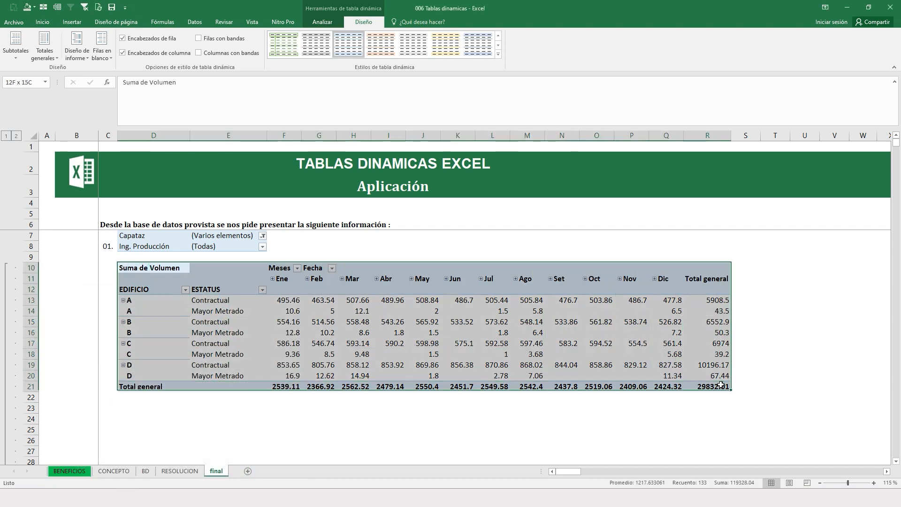
key("ctrl+c")
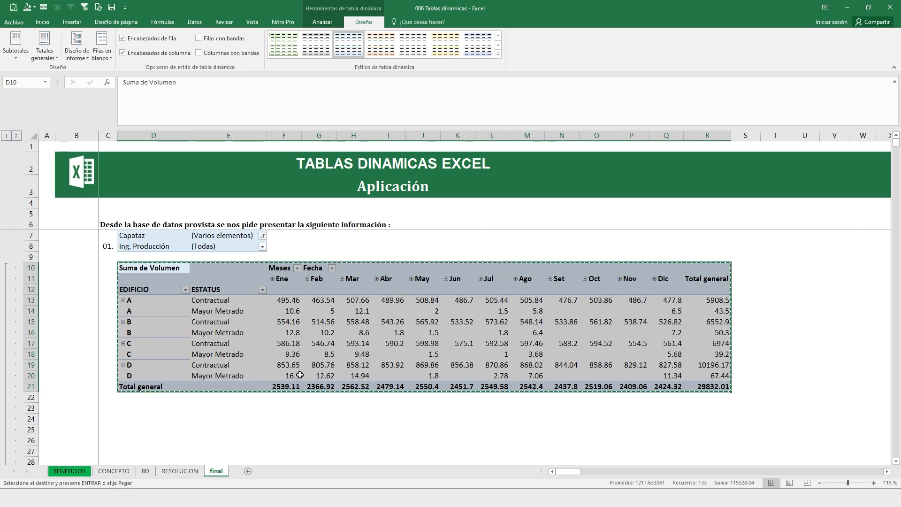
left_click(248, 471)
left_click(156, 217)
key("ctrl+v")
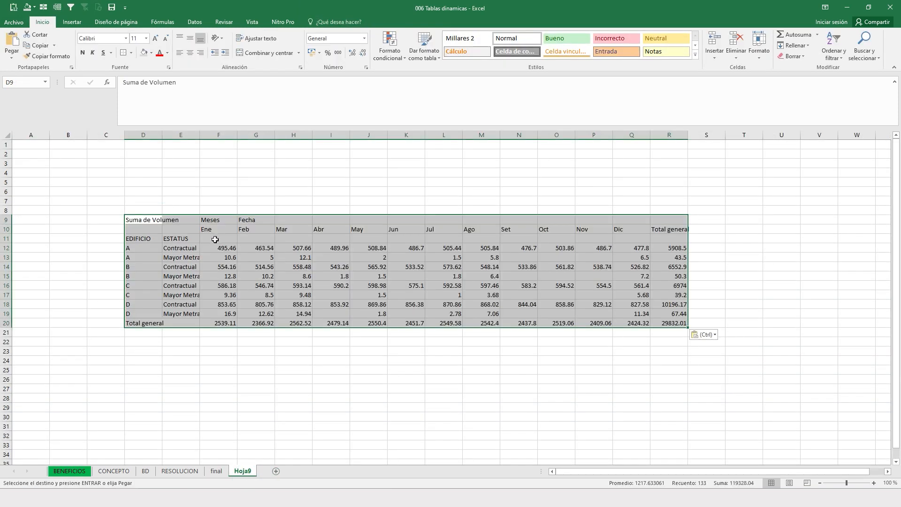
- Clear the Suma de Volumen, Meses and Fecha headings above the pasted table and fit column E to its contents
left_click(282, 360)
left_click_drag(161, 224, 262, 221)
key("Delete")
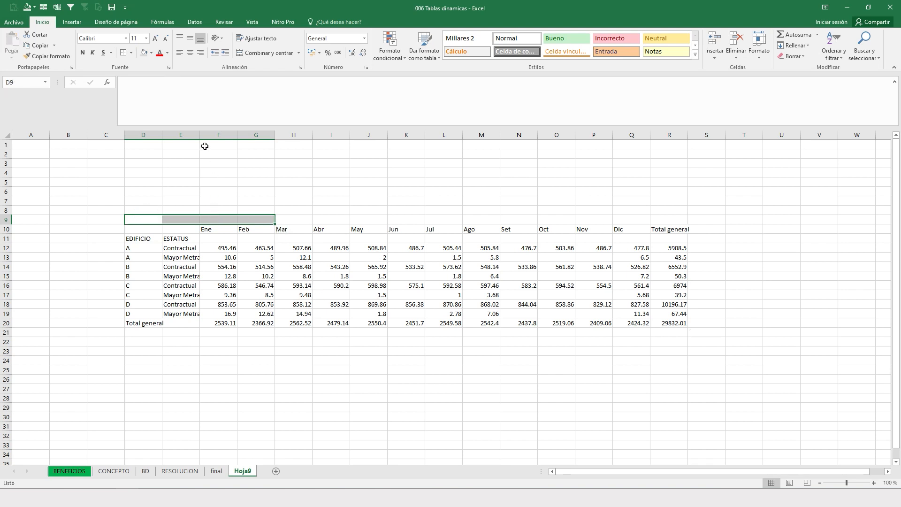
double_click(200, 135)
left_click(233, 369)
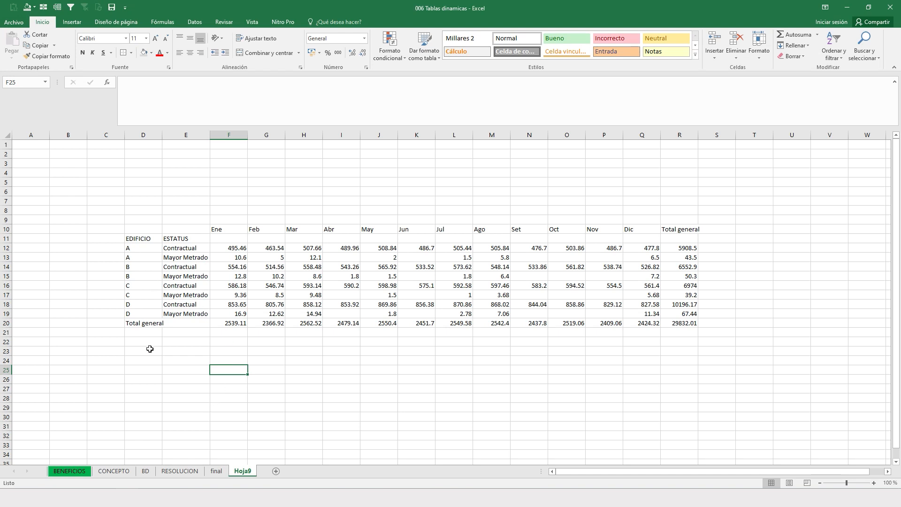
- Compare the source records on the BD sheet with the pasted summary on Hoja9, and return to the final sheet
left_click(145, 471)
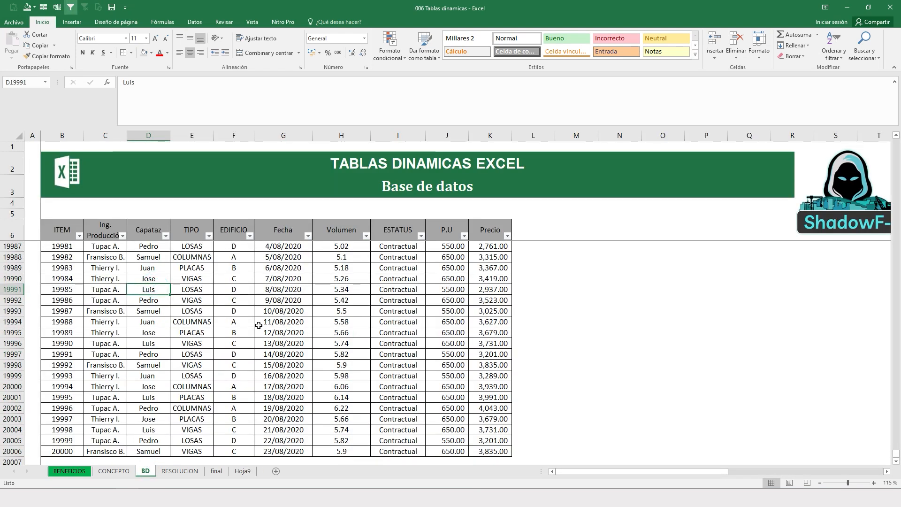
key("Left")
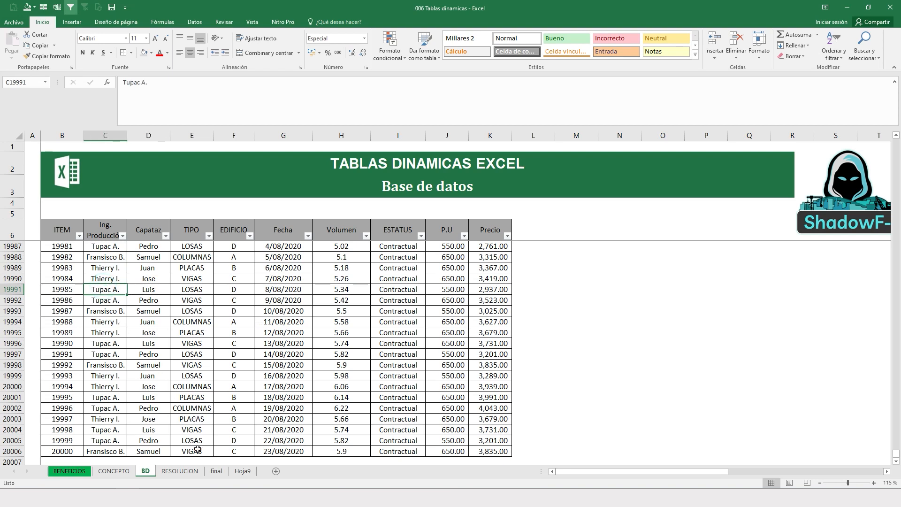
left_click(248, 471)
left_click(239, 247)
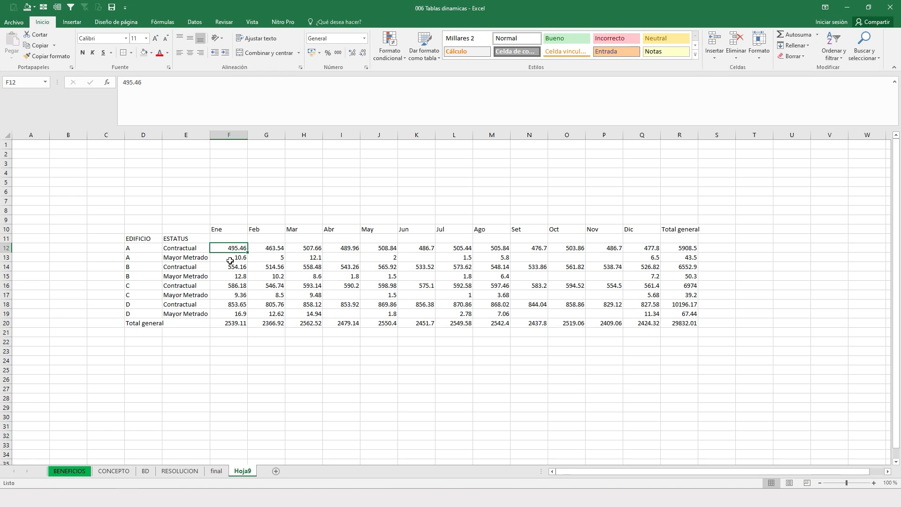
left_click(367, 324)
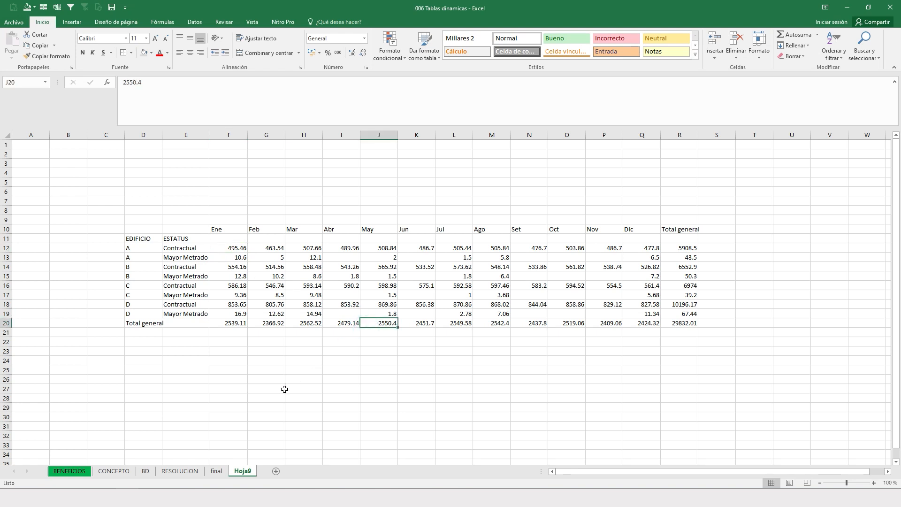
left_click(220, 472)
left_click(231, 349)
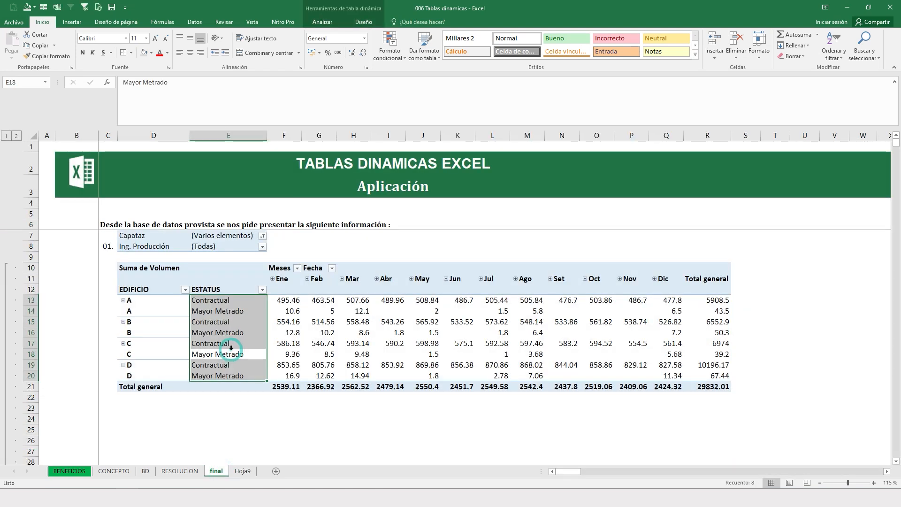
left_click(148, 329)
left_click(322, 322)
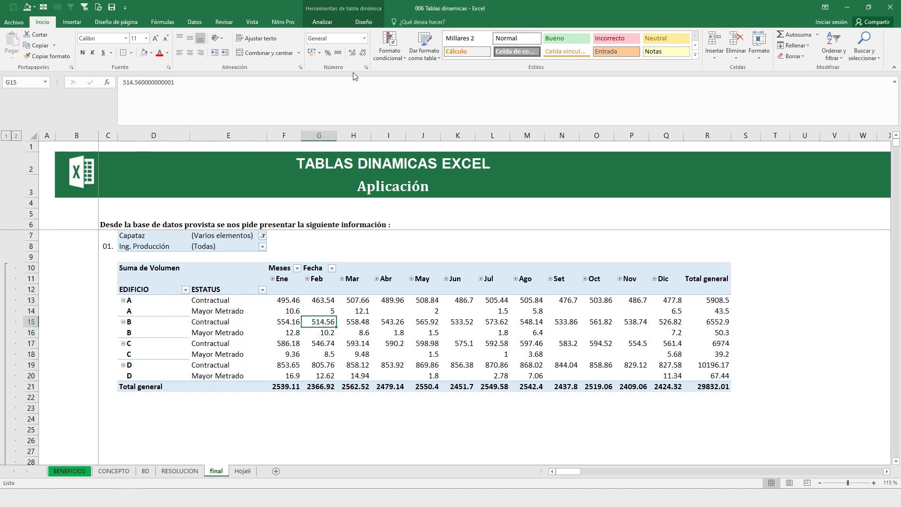
left_click(322, 21)
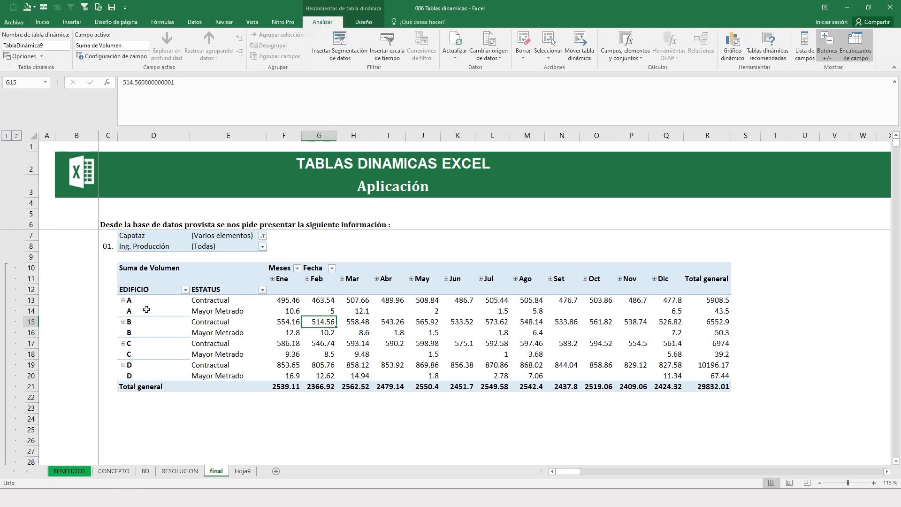
left_click(193, 309)
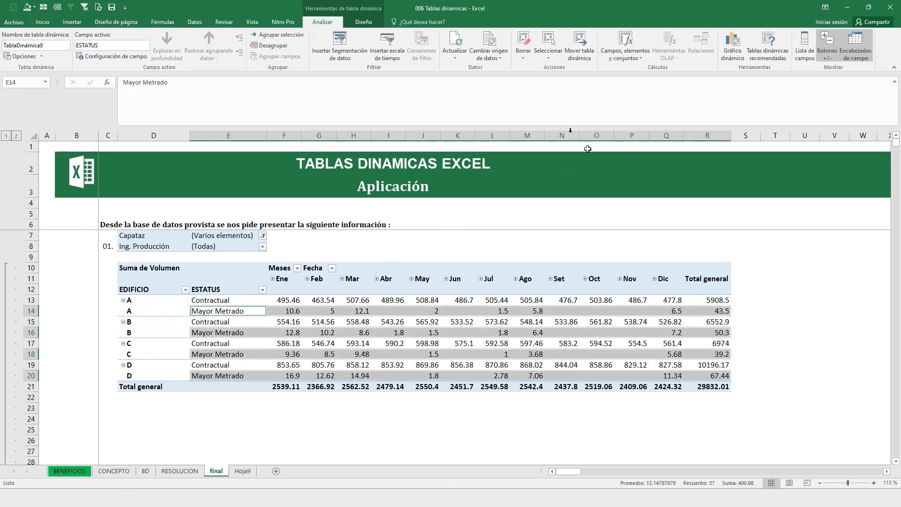
left_click(42, 21)
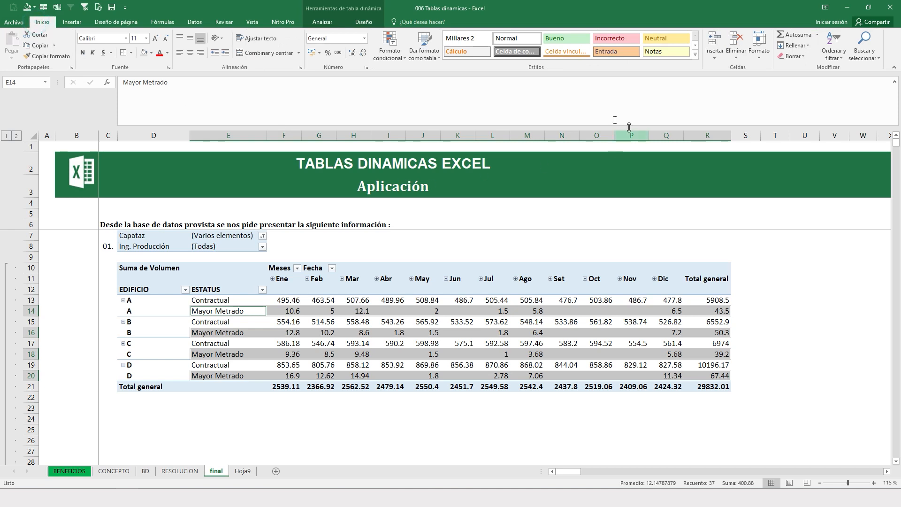
left_click(71, 22)
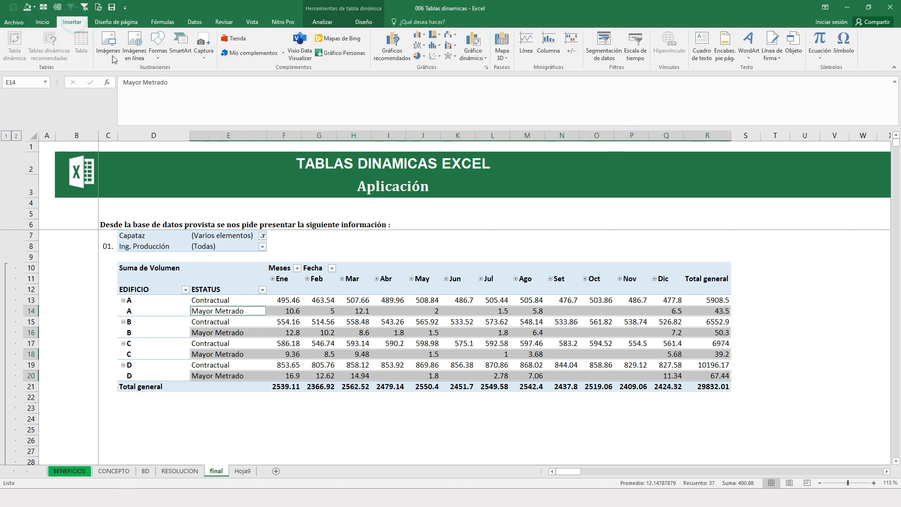
- Show the pivot table's field list and remove ESTATUS from the rows and Fecha and Meses from the columns
left_click(323, 22)
left_click(237, 318)
left_click(805, 51)
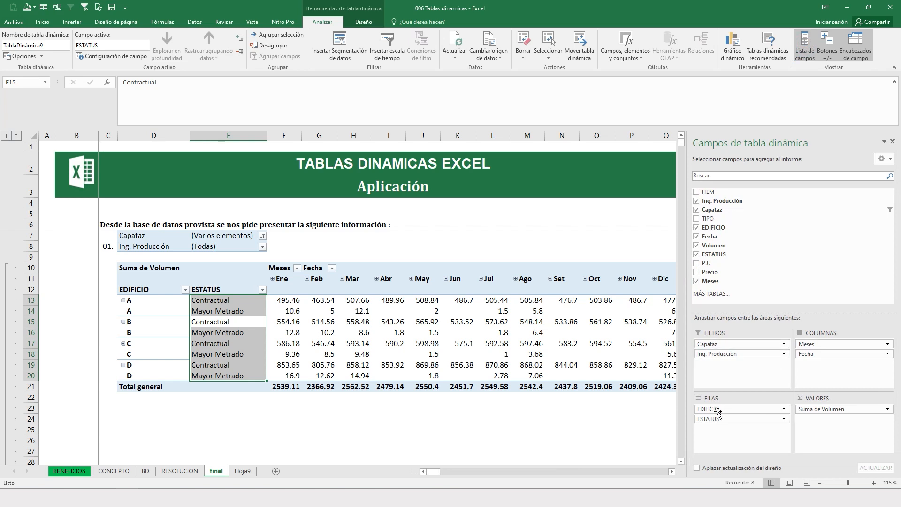
left_click_drag(717, 419, 642, 428)
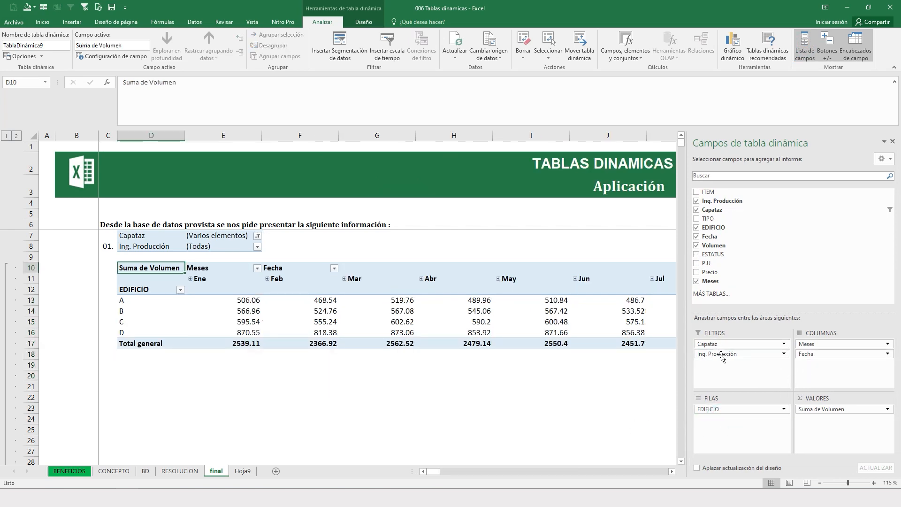
left_click_drag(806, 354, 675, 350)
left_click(138, 274)
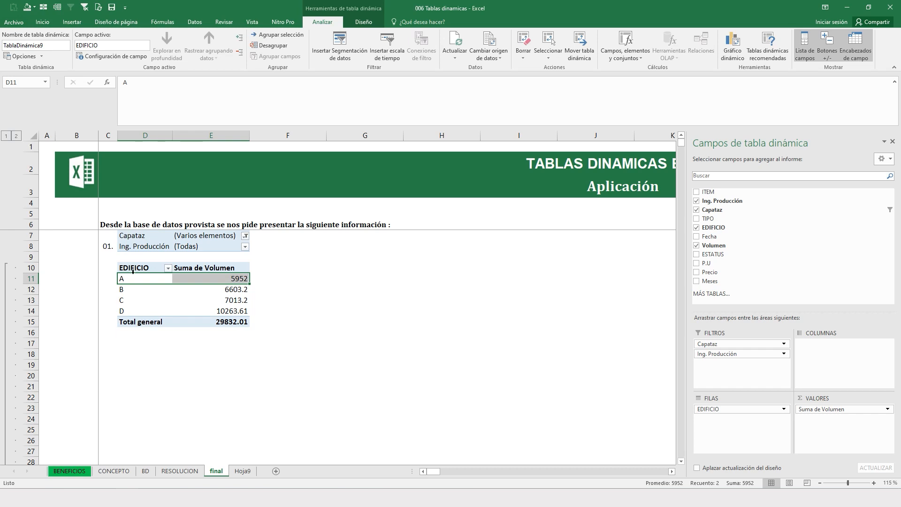
- Rename the Suma de Volumen value field as Volumen
left_click_drag(132, 271, 233, 313)
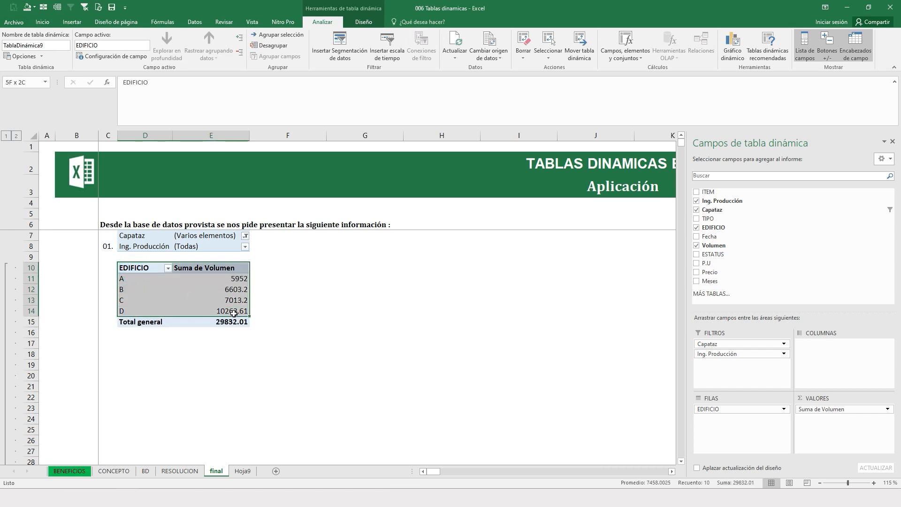
double_click(214, 269)
left_click(479, 163)
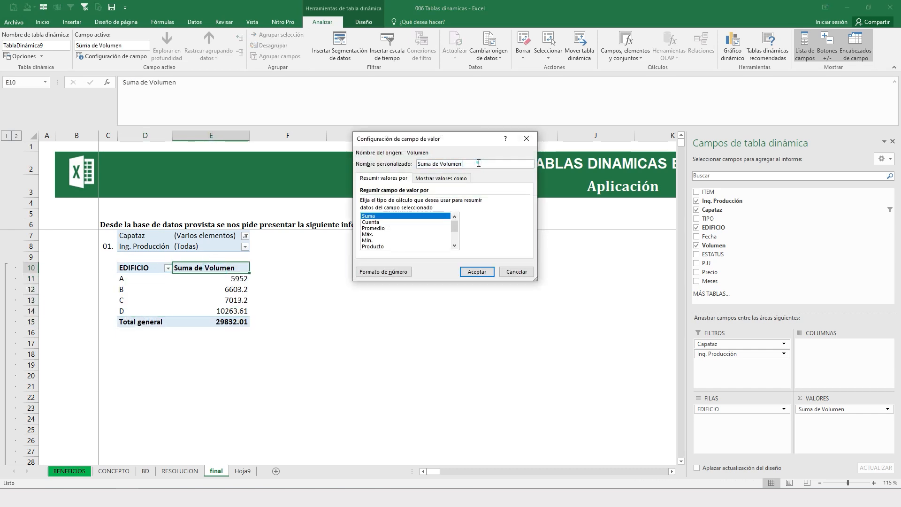
left_click_drag(478, 163, 405, 162)
type("V")
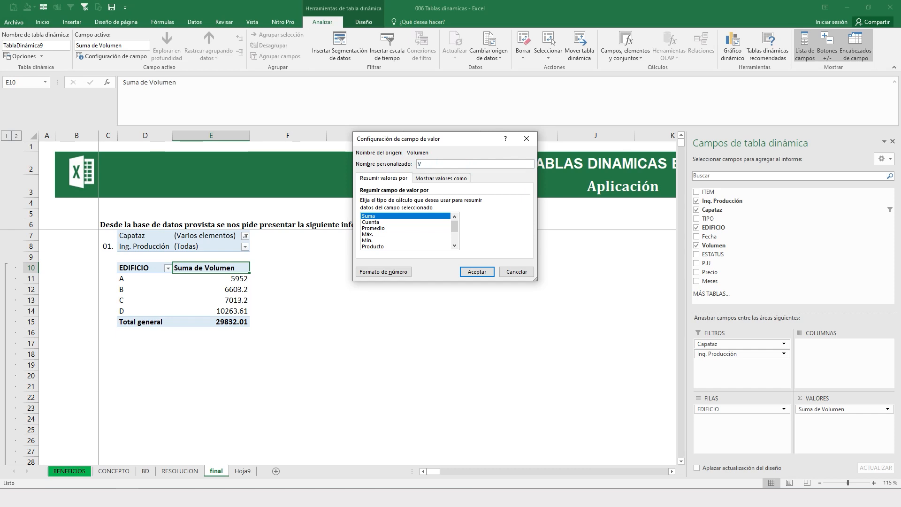
key("Return")
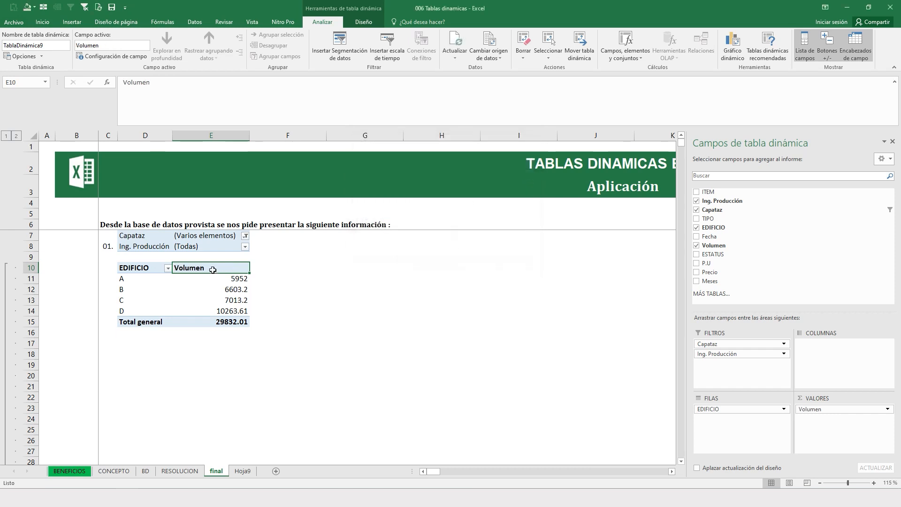
- Insert a pie pivot chart of Volumen by EDIFICIO and move it further from the pivot table
left_click_drag(131, 267, 185, 311)
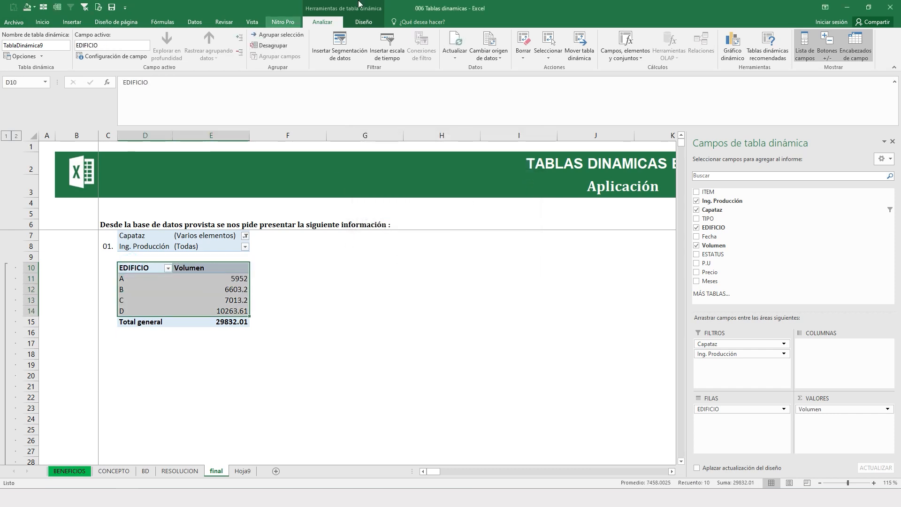
left_click(733, 47)
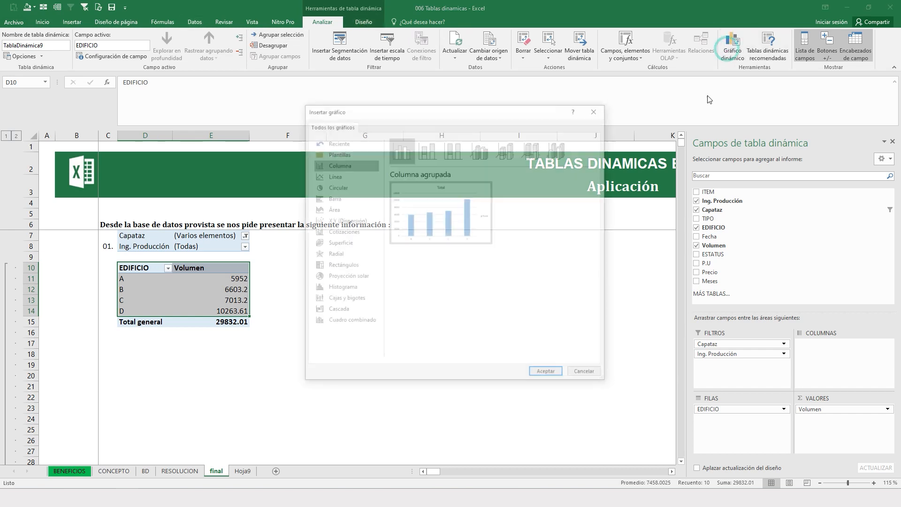
left_click(330, 198)
left_click(330, 186)
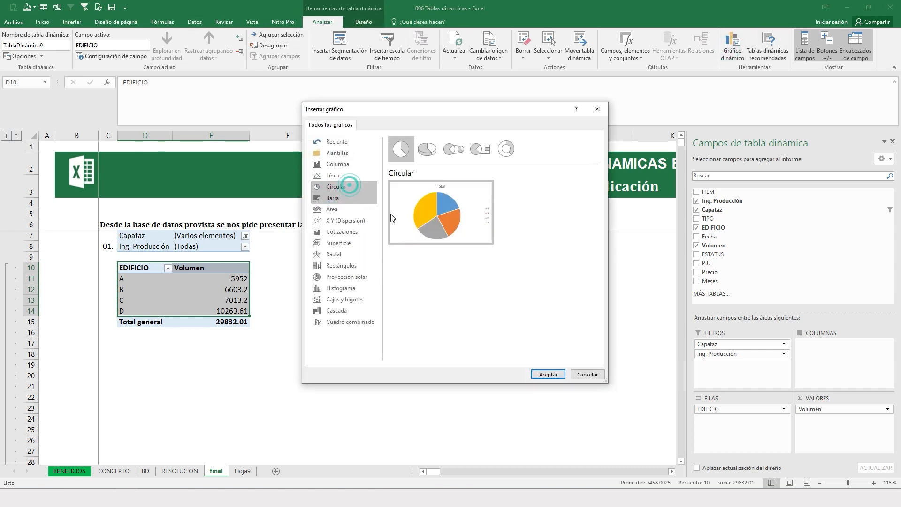
left_click(553, 375)
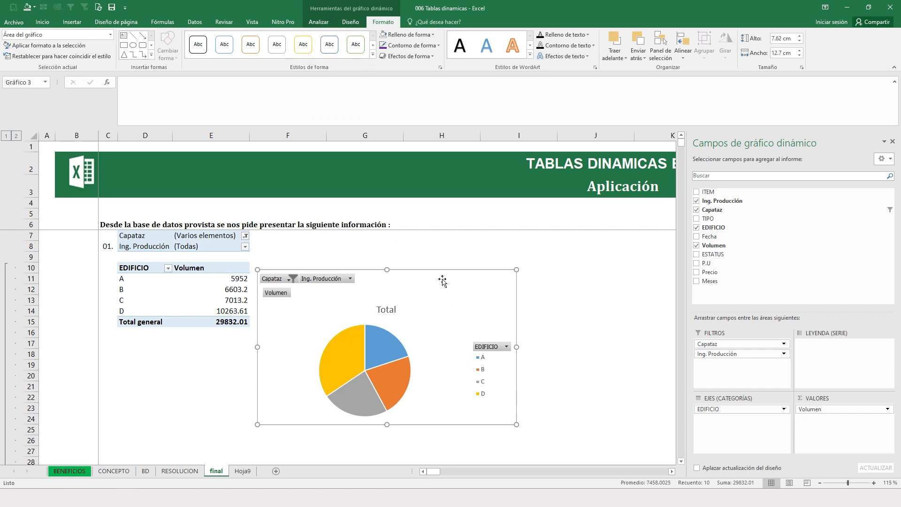
left_click_drag(435, 270, 516, 247)
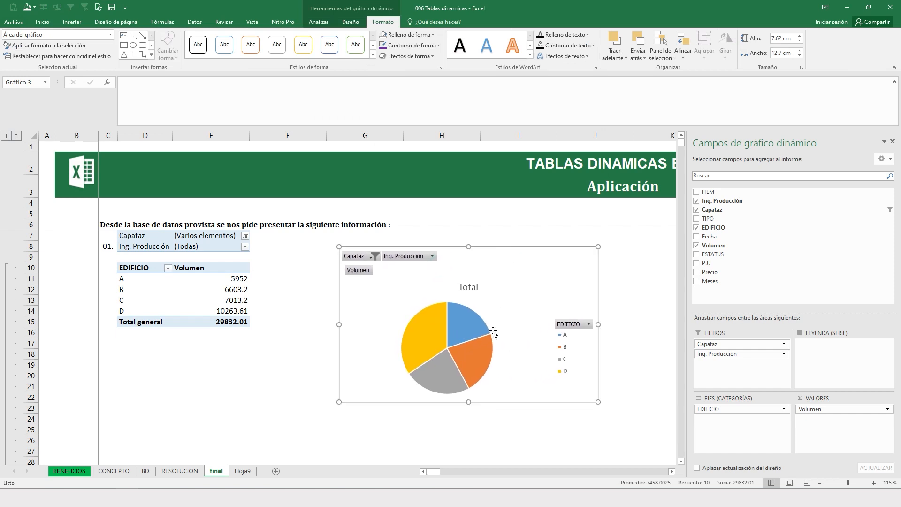
- Allow multiple selections in the chart's Ing. Producción filter and include every foreman in the Capataz filter
left_click(403, 257)
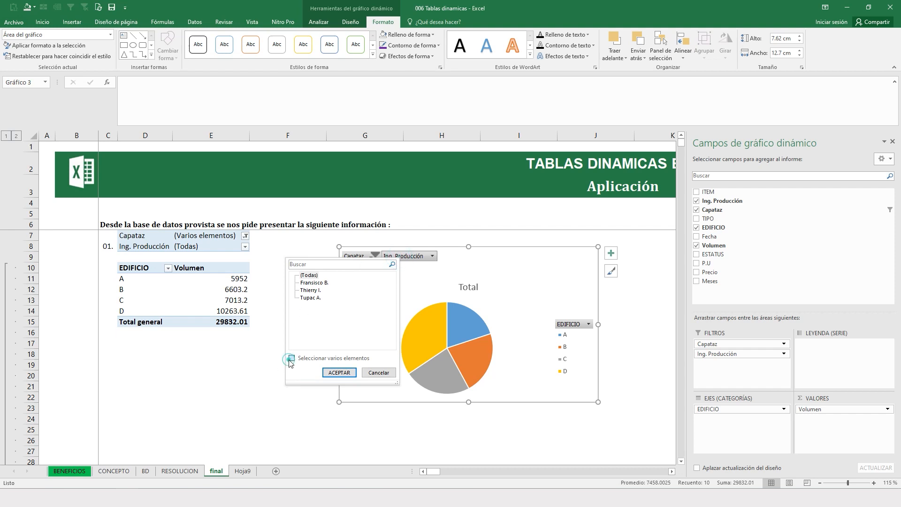
left_click(339, 372)
left_click(369, 258)
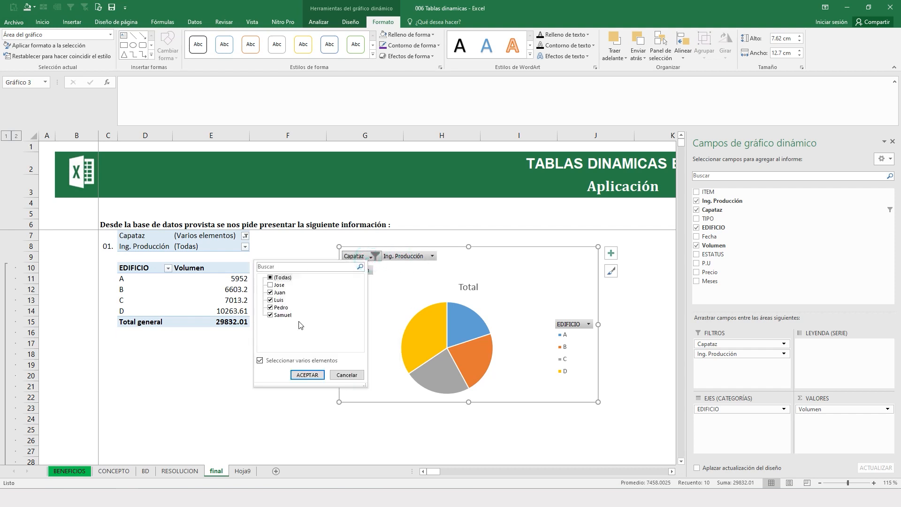
left_click(271, 285)
left_click(307, 374)
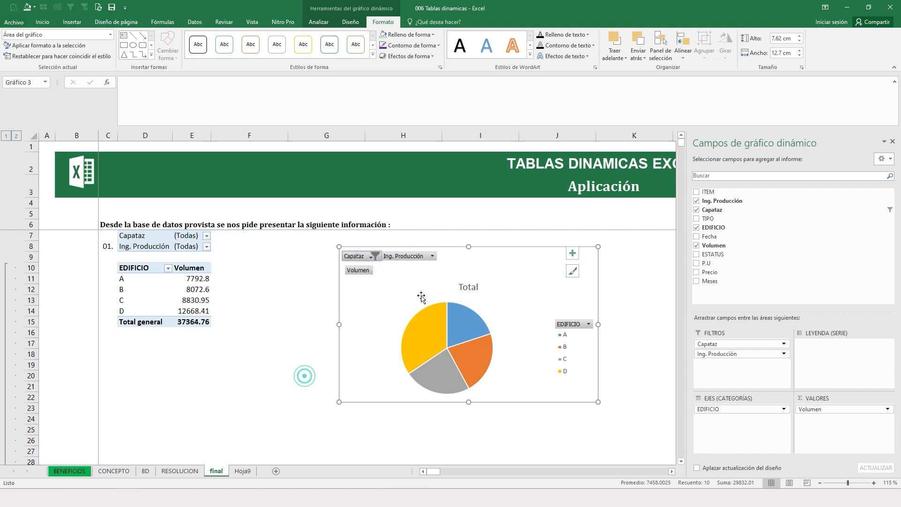
- Exclude the second listed foreman from the pie chart with its Capataz filter
left_click(334, 257)
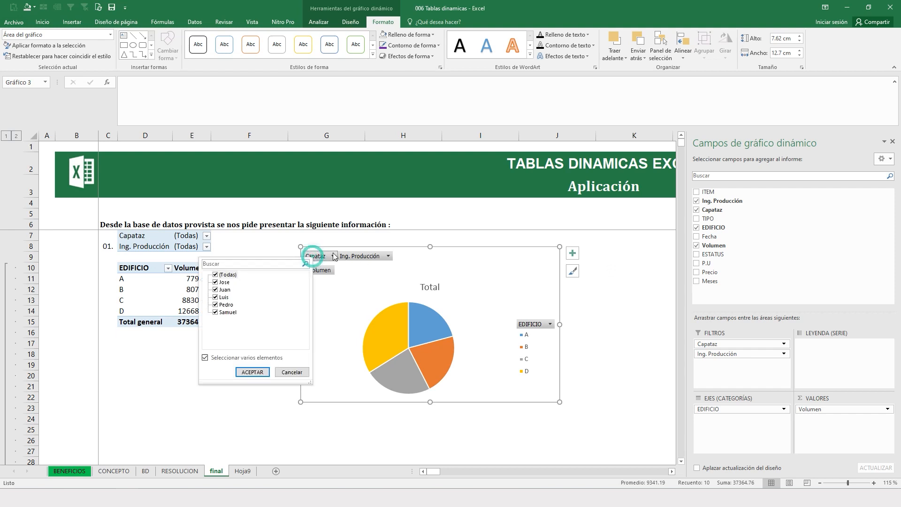
left_click(216, 289)
left_click(252, 371)
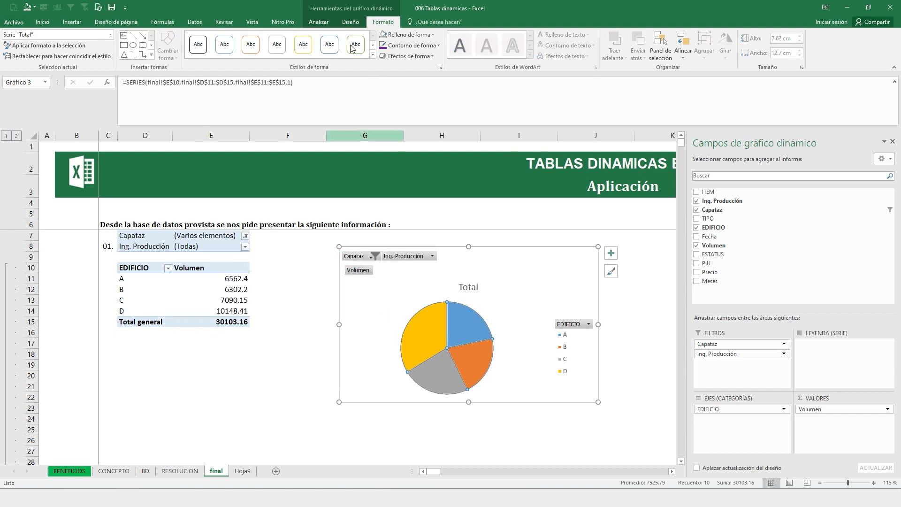
- Add data labels to the pie chart's Total series
right_click(460, 313)
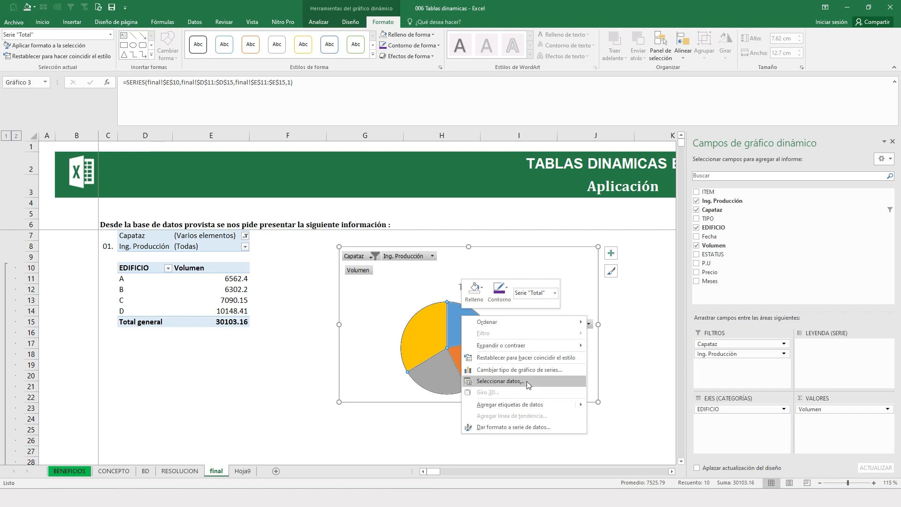
left_click(512, 404)
left_click(502, 297)
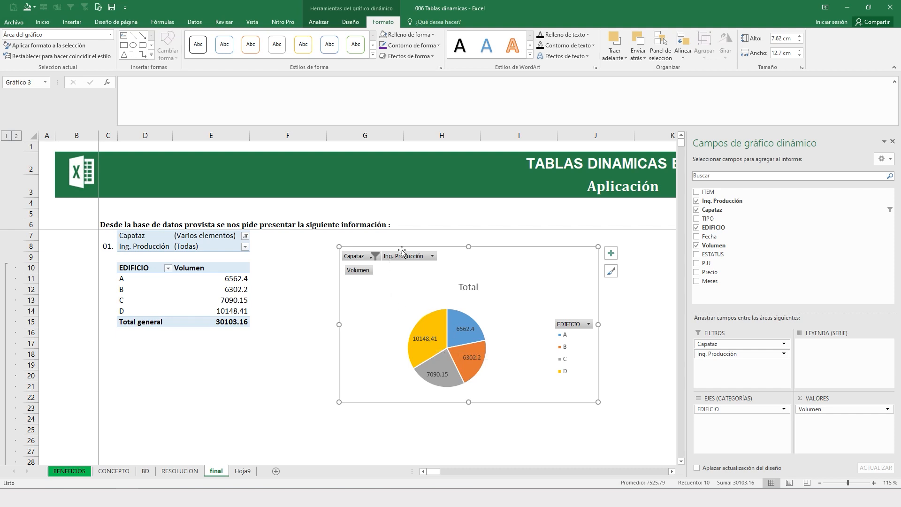
- Exclude the second listed engineer from the pie chart with its Ing. Producción filter
left_click(421, 258)
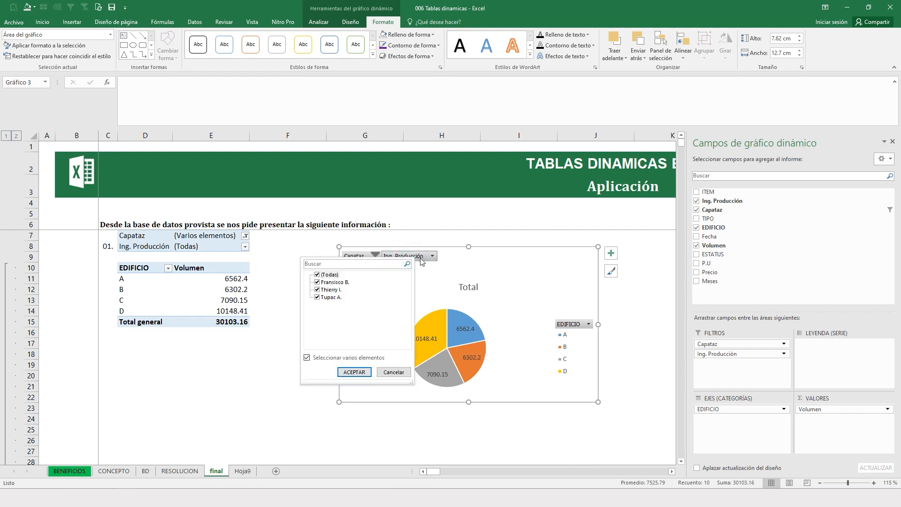
left_click(316, 290)
left_click(354, 372)
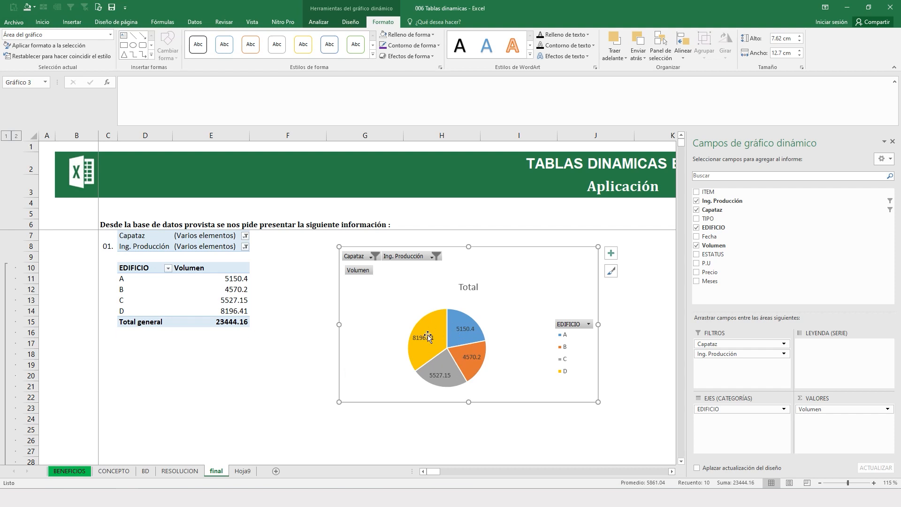
- Review the filtered Volumen by EDIFICIO pivot table, including its grand total, and the pivot table explanation on the CONCEPTO sheet
left_click(177, 288)
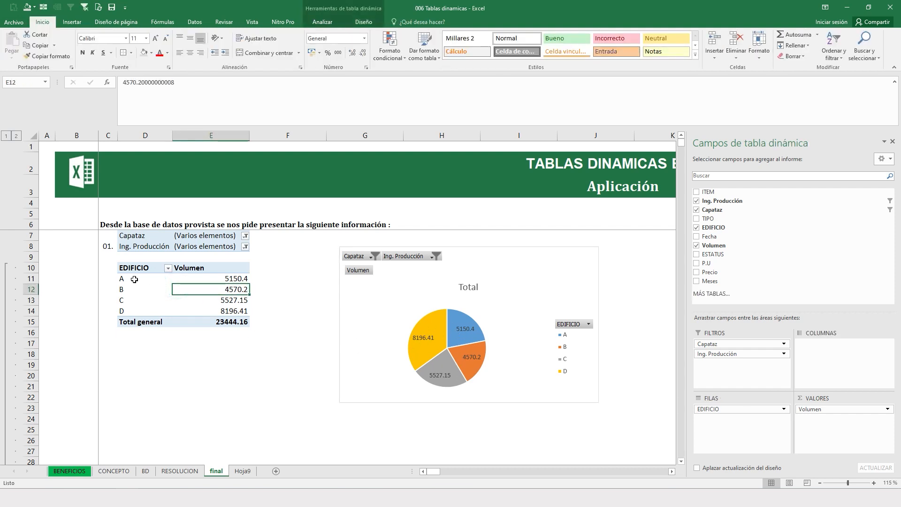
left_click_drag(134, 279, 230, 321)
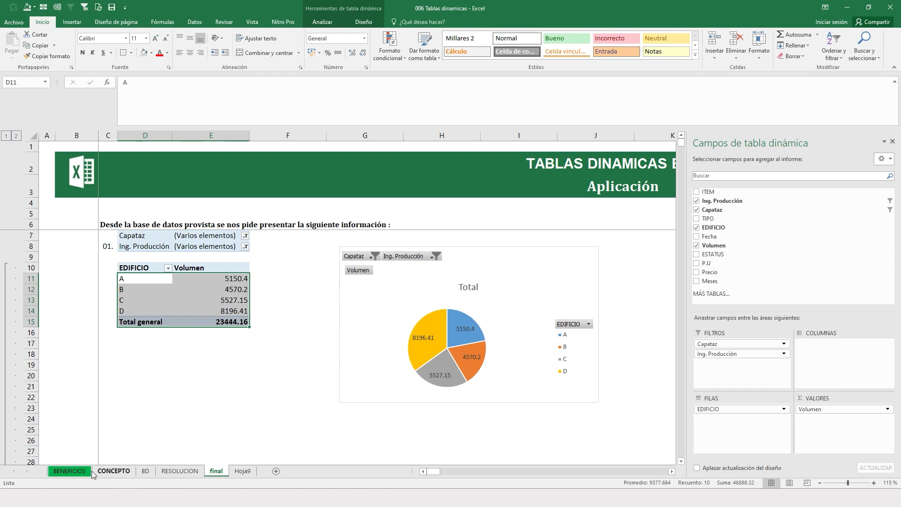
left_click(113, 471)
left_click(502, 281)
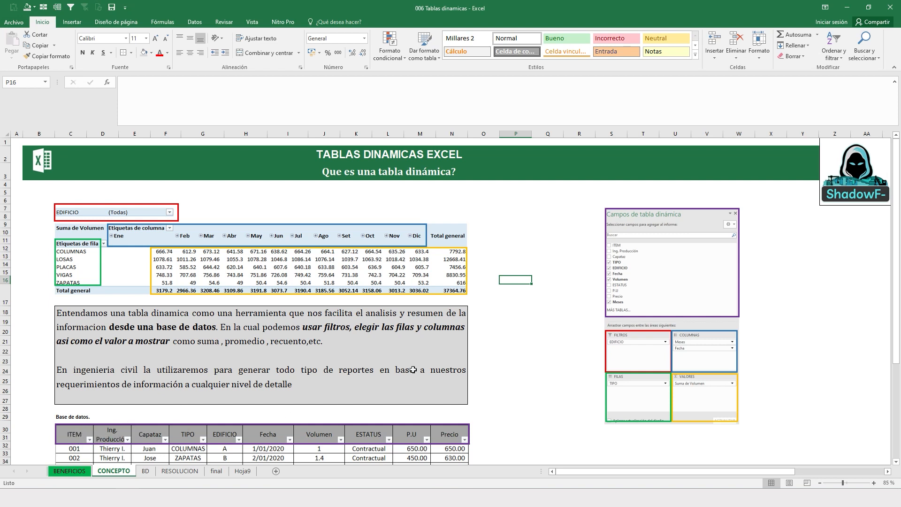
left_click(512, 331)
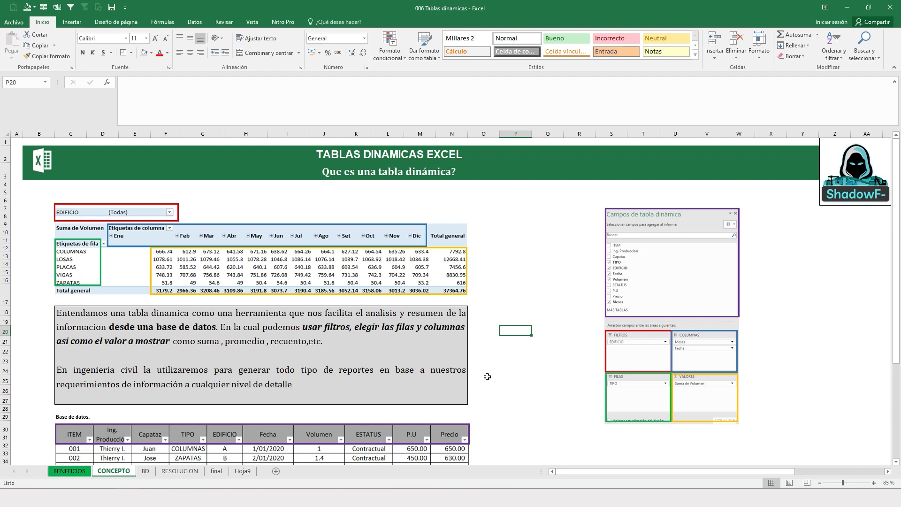
- Examine the database headers on the BD sheet and its first records row by row, from ITEM to Precio
left_click(167, 470)
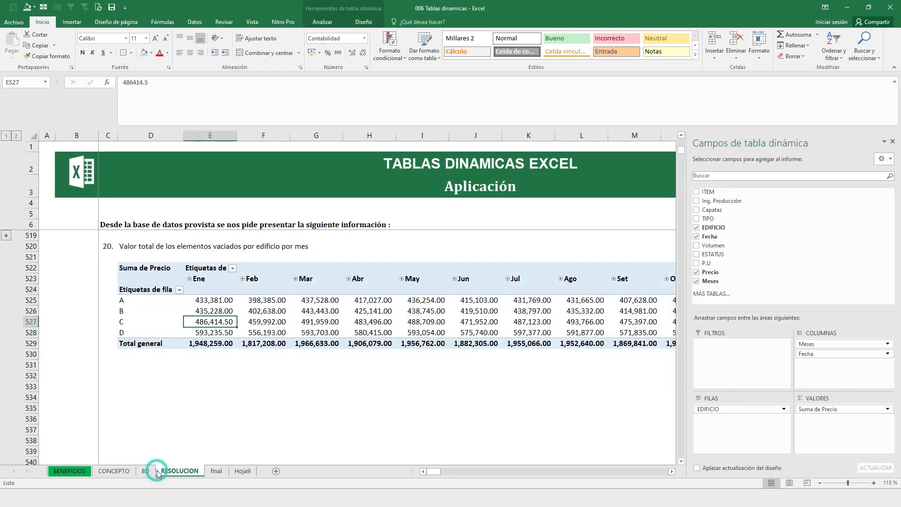
left_click(145, 470)
left_click(77, 267)
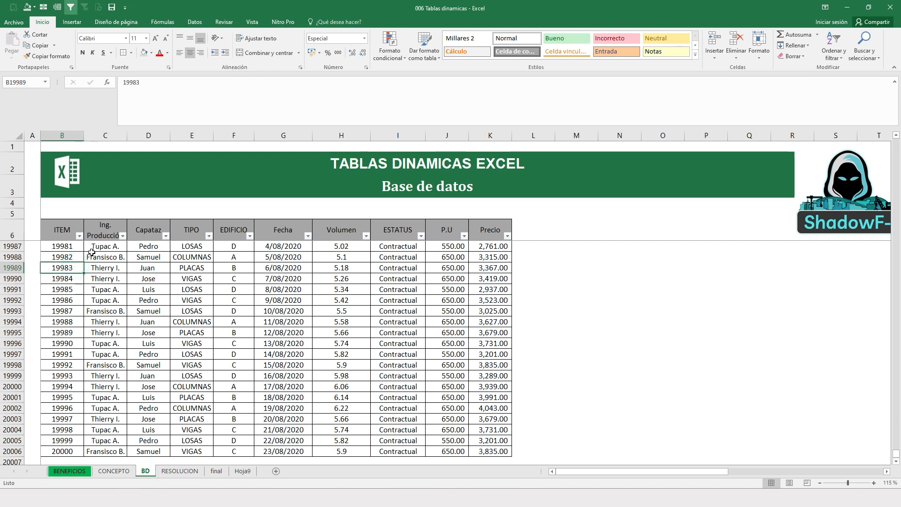
left_click_drag(64, 234, 483, 308)
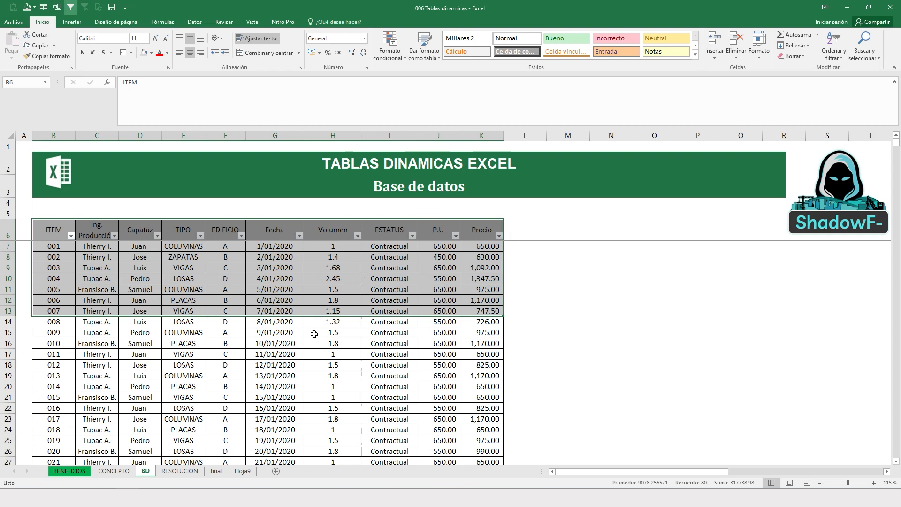
left_click(56, 245)
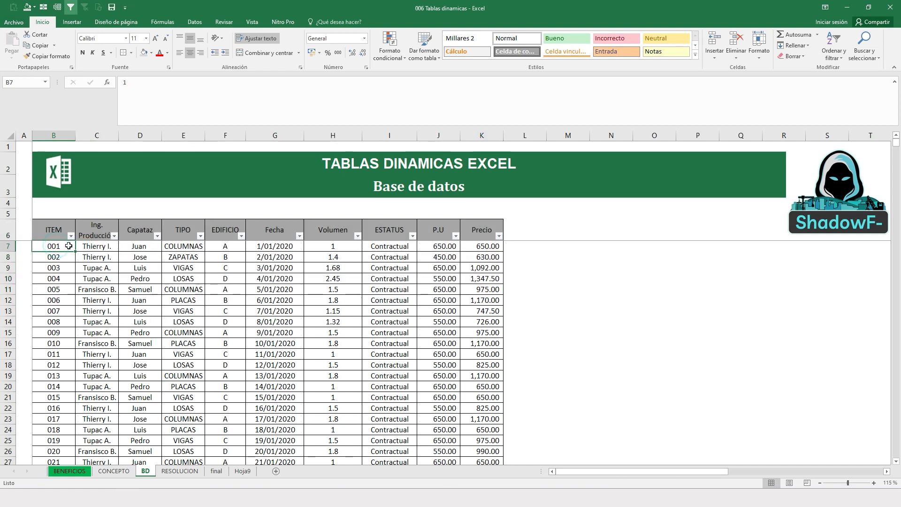
key("shift+Right")
key("shift+Right")
key("shift+Right")
key("shift+Right")
key("shift+Right")
key("shift+Right")
key("shift+Right")
key("shift+Right")
key("shift+Right")
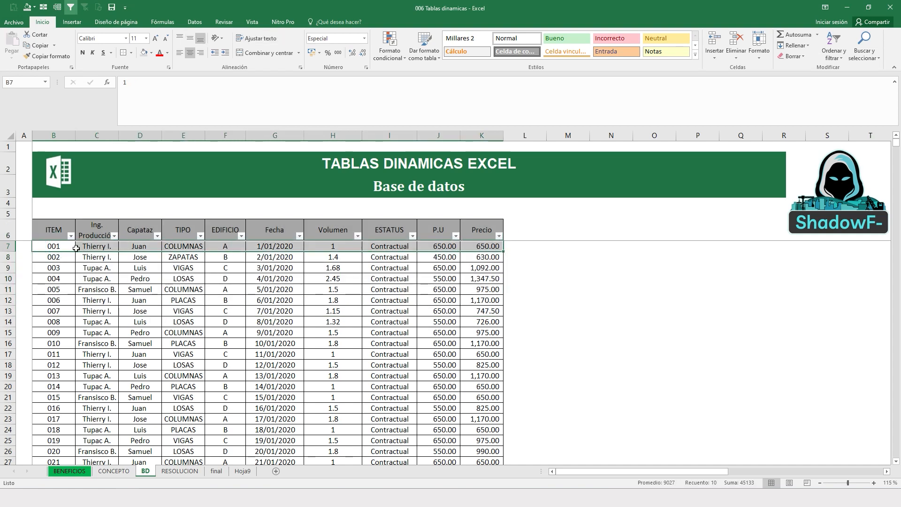
left_click_drag(52, 255, 483, 256)
left_click_drag(61, 269, 469, 261)
left_click(97, 254)
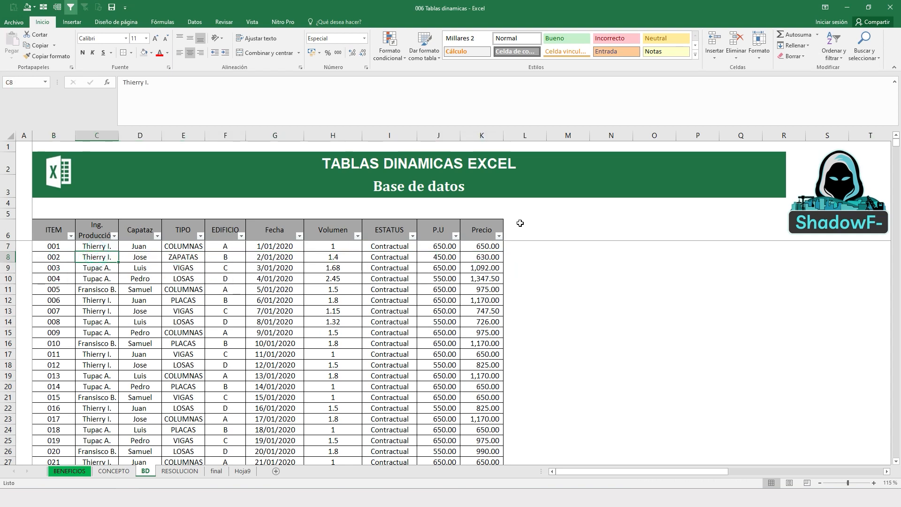
- Examine the Precio column and the header block together with the first eleven database records
left_click(483, 136)
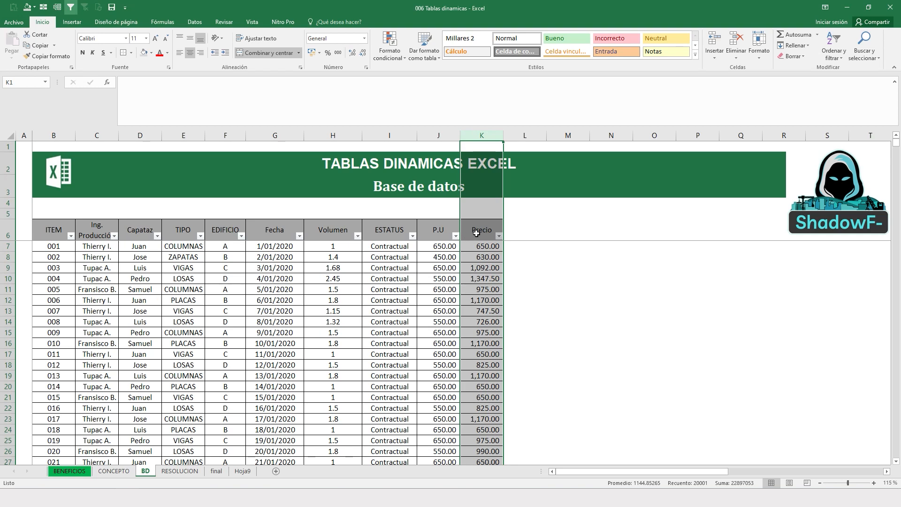
left_click(202, 266)
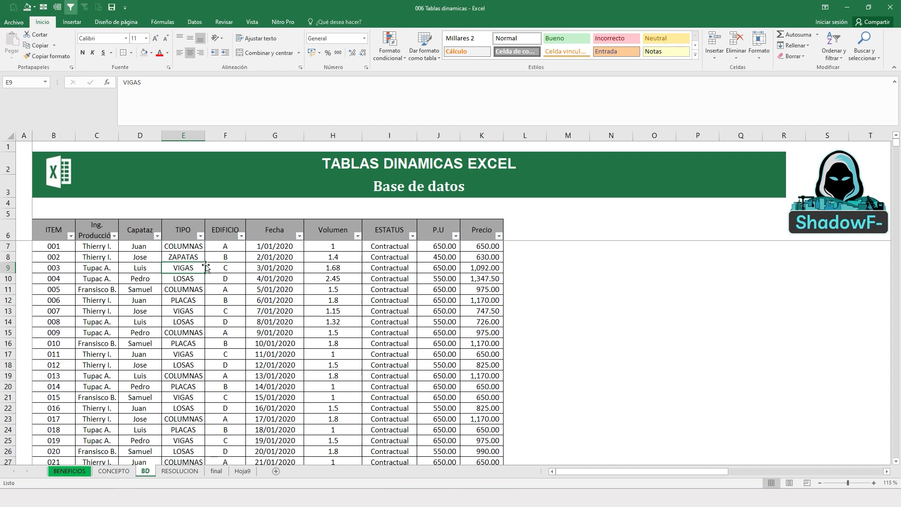
left_click(152, 278)
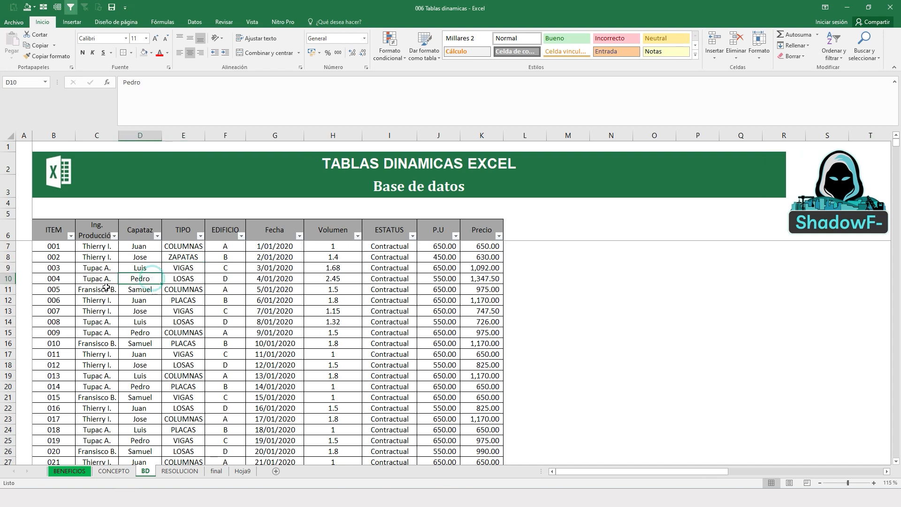
left_click_drag(48, 235, 476, 352)
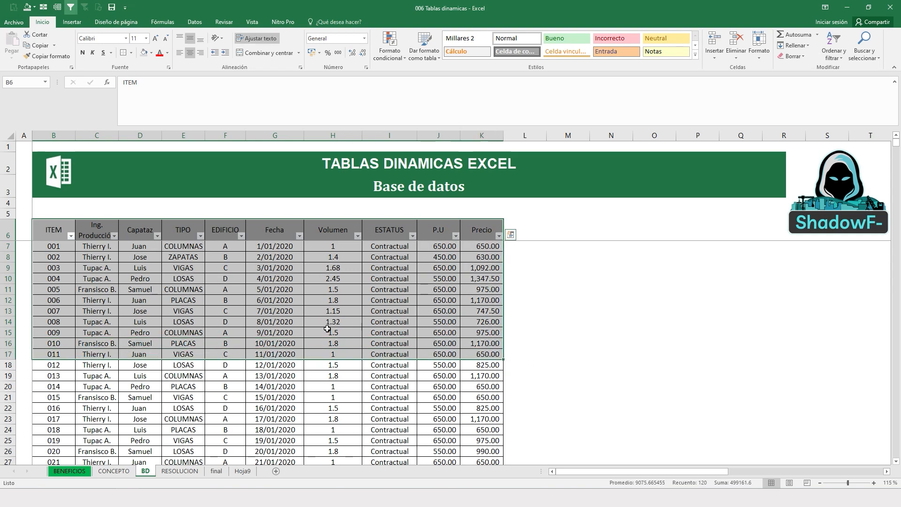
- Compare the RESOLUCION sheet with the final sheet and review the requested items from 01 onward on RESOLUCION
left_click(178, 471)
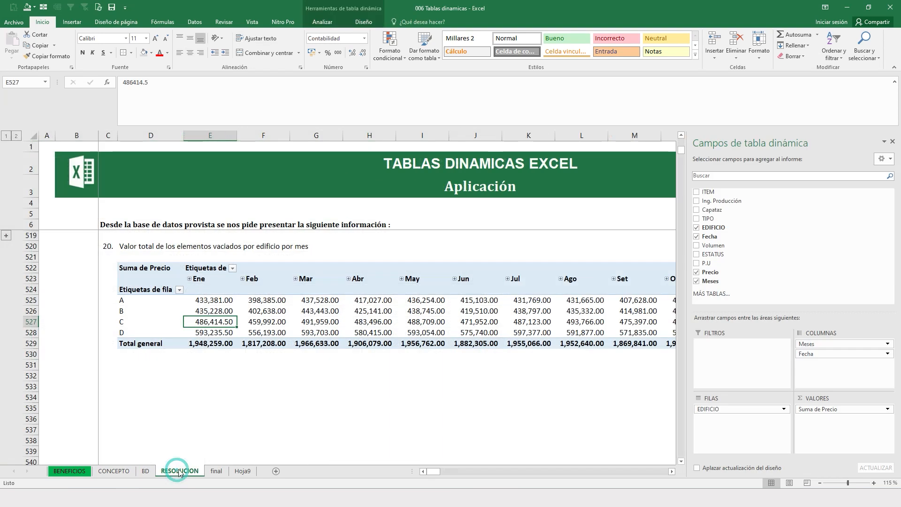
left_click(216, 470)
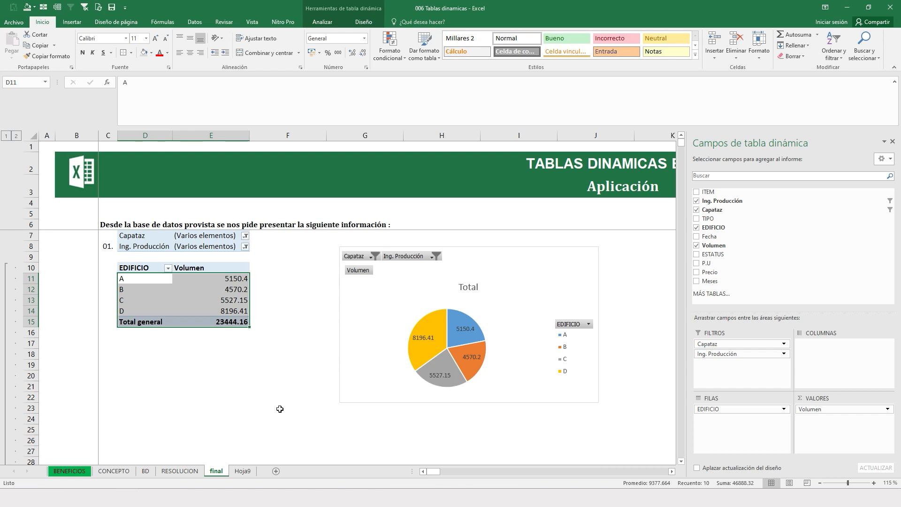
left_click(180, 470)
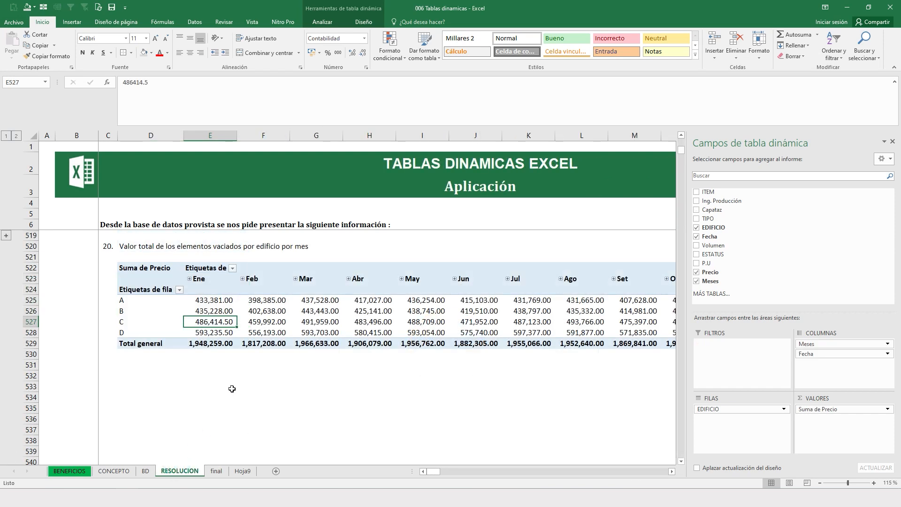
scroll(156, 371, "up", 20)
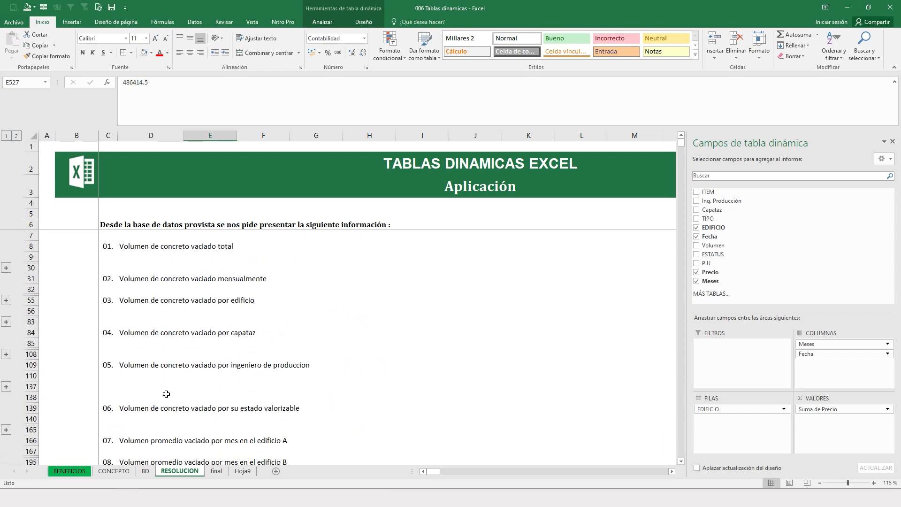
left_click(186, 289)
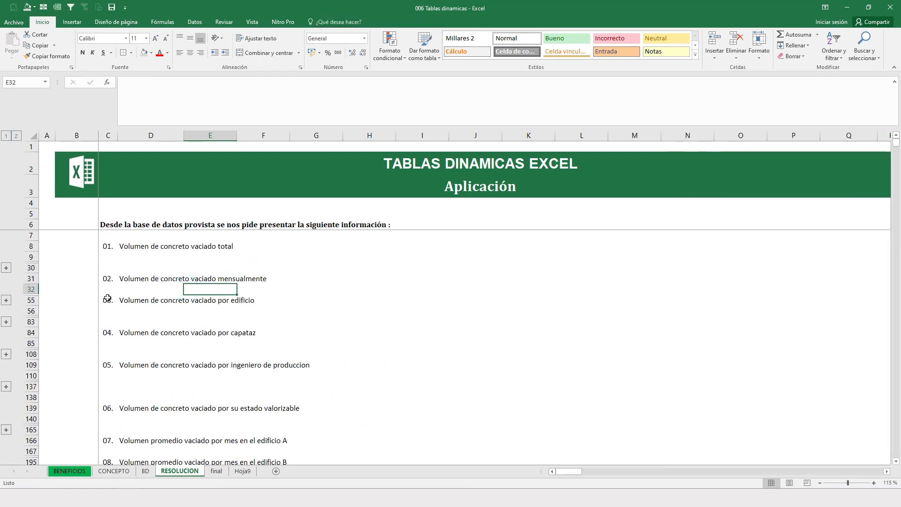
left_click_drag(110, 244, 212, 400)
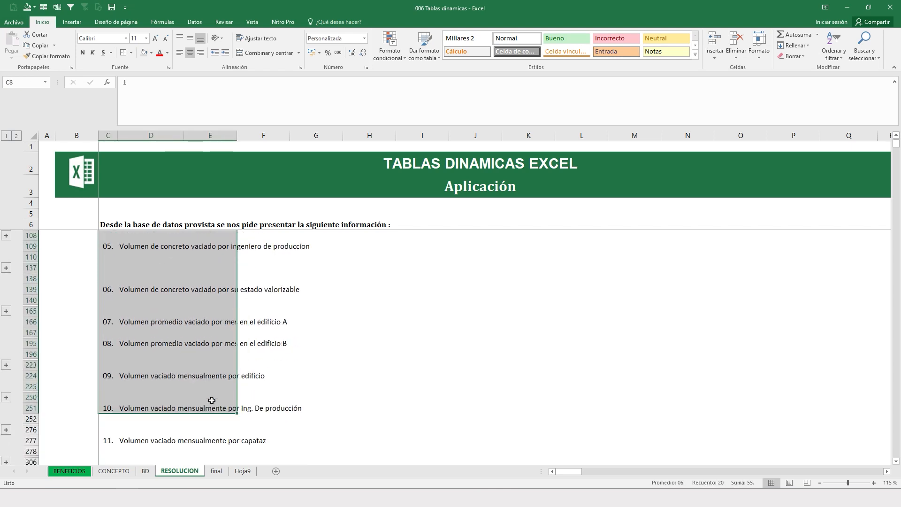
scroll(353, 388, "up", 4)
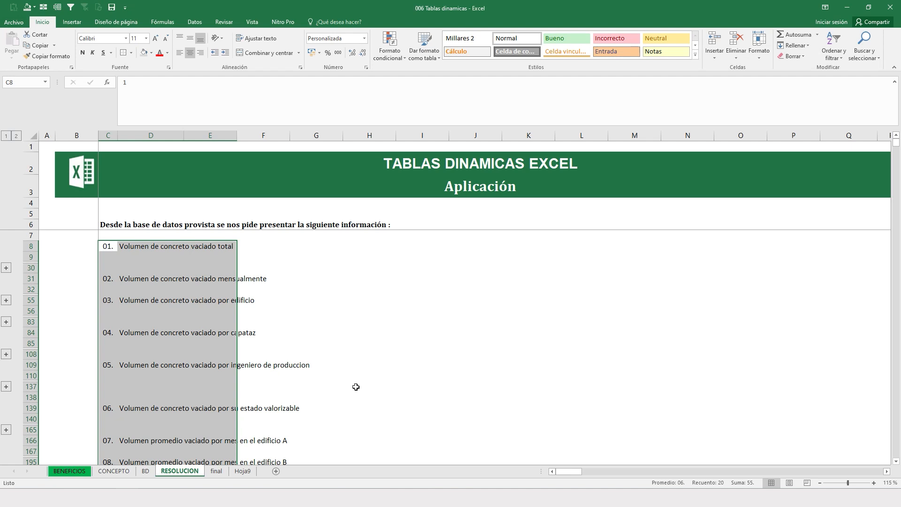
- Expand the grouped rows under items 01 and 02 on the RESOLUCION sheet and view item 02's monthly volume pivot table
left_click(119, 270)
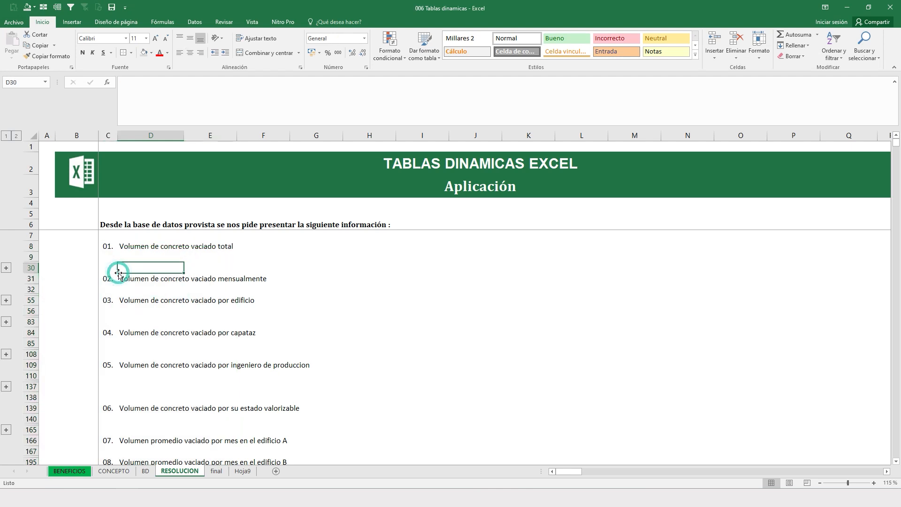
left_click(7, 268)
scroll(60, 360, "down", 4)
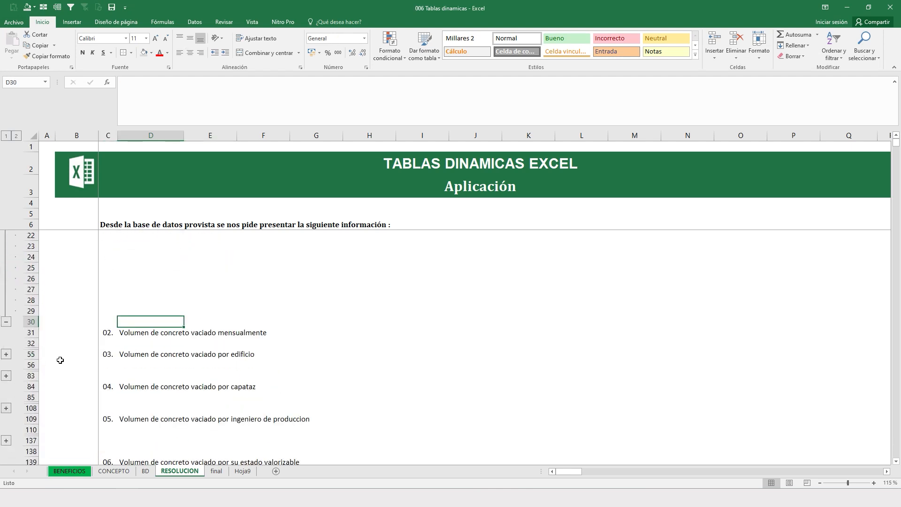
left_click(6, 354)
scroll(248, 352, "up", 3)
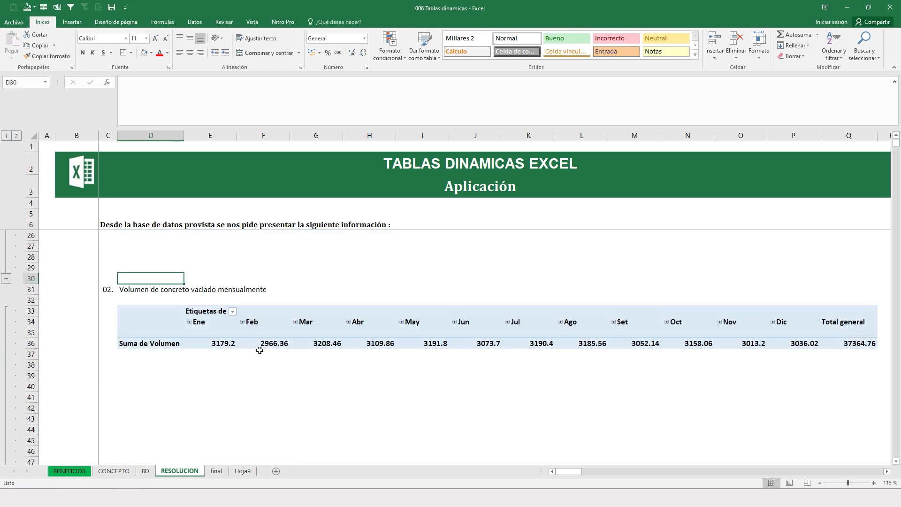